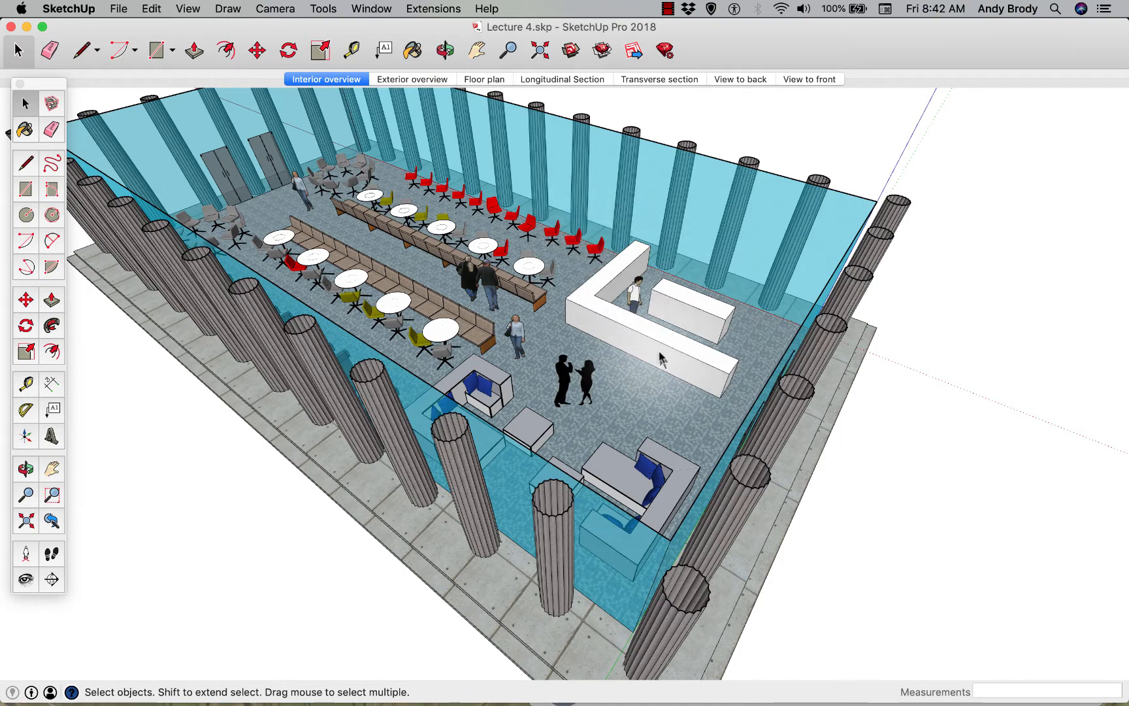
Open the white L-shaped counter component for editing and close it again
{"action": "scroll", "coordinate": [660, 356], "scroll_direction": "up", "scroll_amount": 3}
{"action": "scroll", "coordinate": [661, 354], "scroll_direction": "up", "scroll_amount": 4}
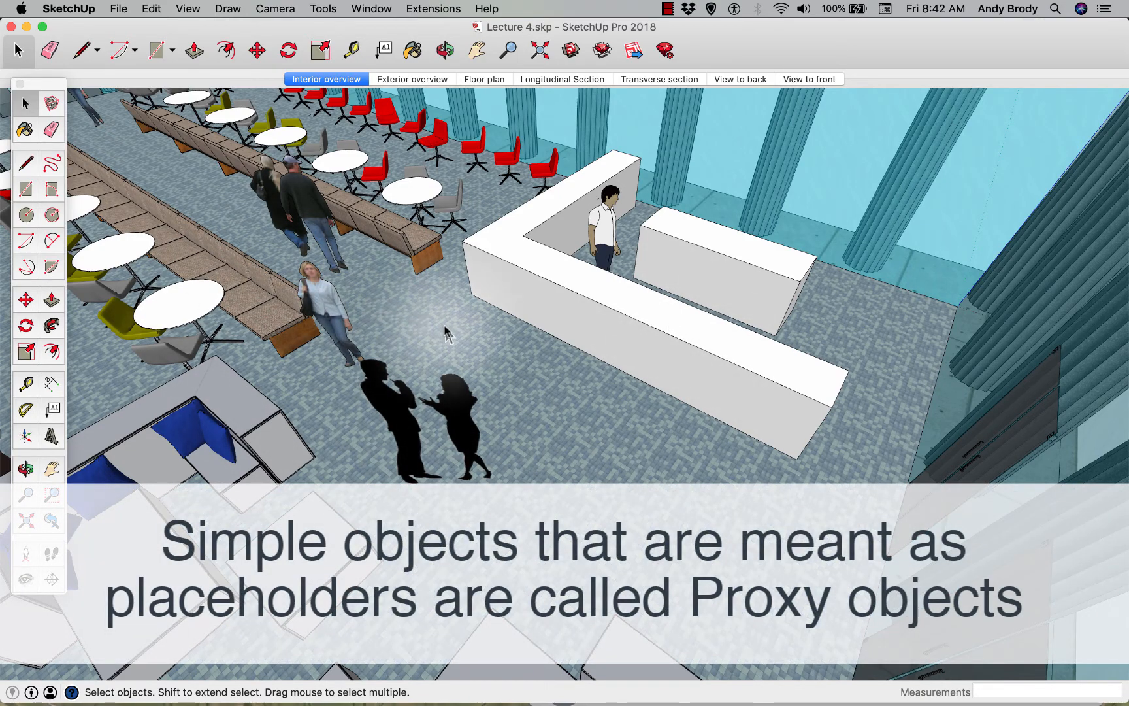
{"action": "left_click", "coordinate": [607, 315]}
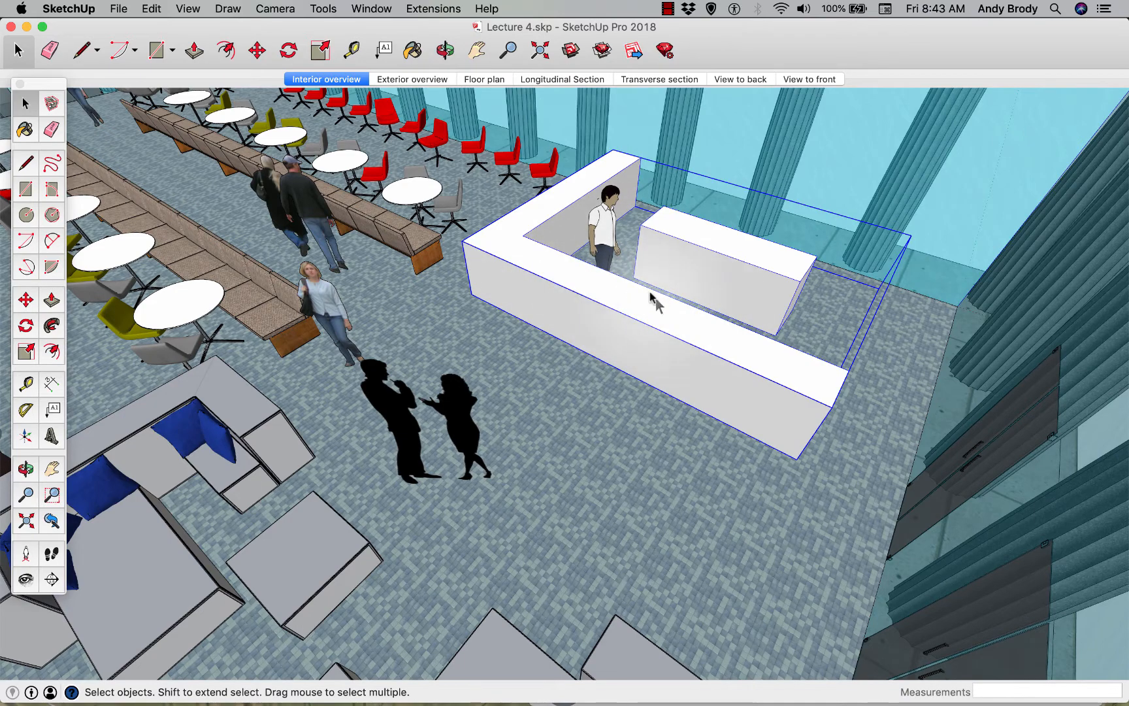
{"action": "double_click", "coordinate": [657, 318]}
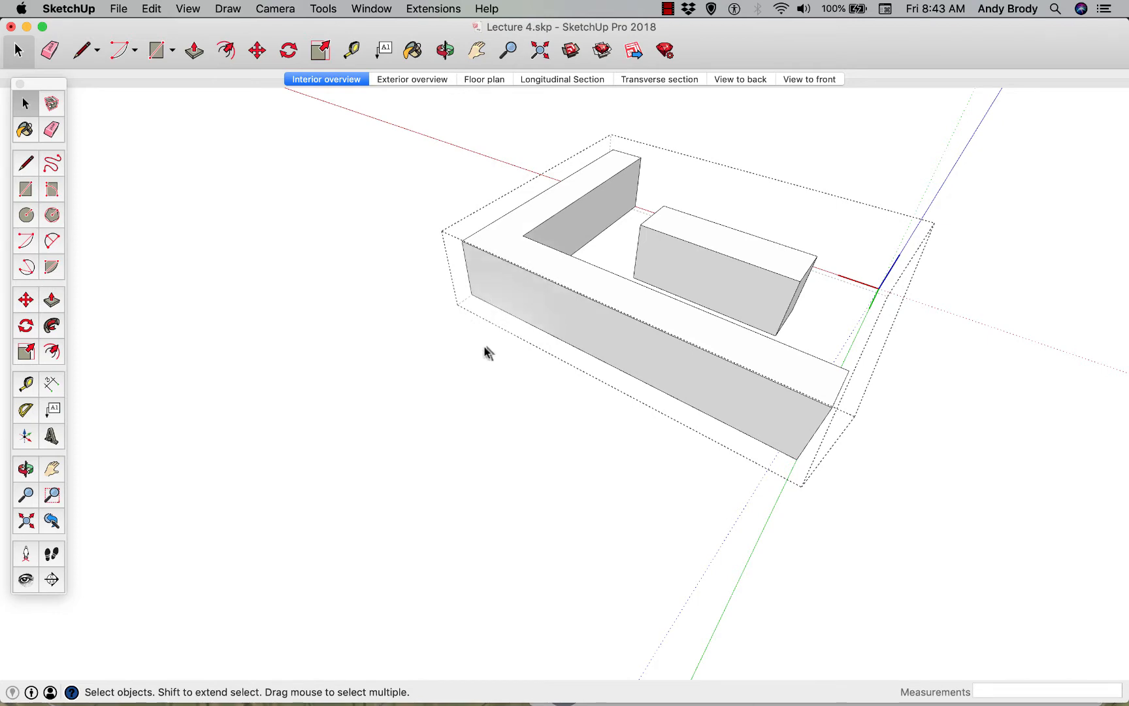
{"action": "left_click", "coordinate": [489, 372]}
Save the white counter component as a separate file named Counter.skp on the Desktop
{"action": "left_click", "coordinate": [602, 317]}
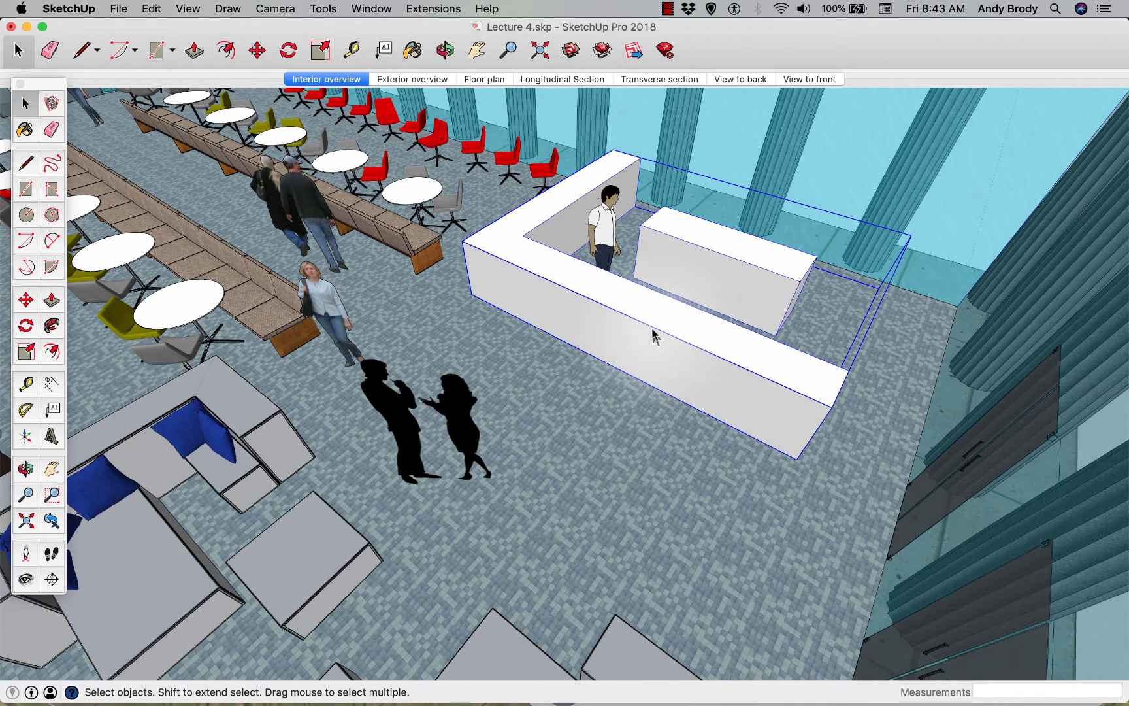
{"action": "right_click", "coordinate": [653, 335]}
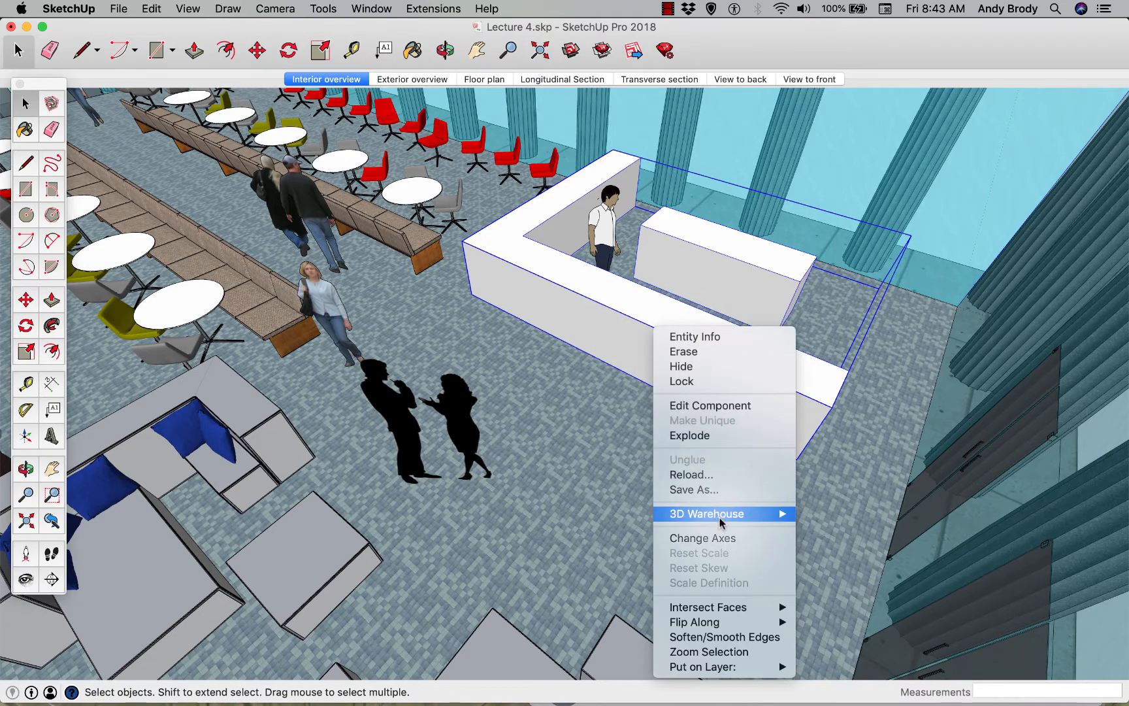
{"action": "left_click", "coordinate": [710, 490]}
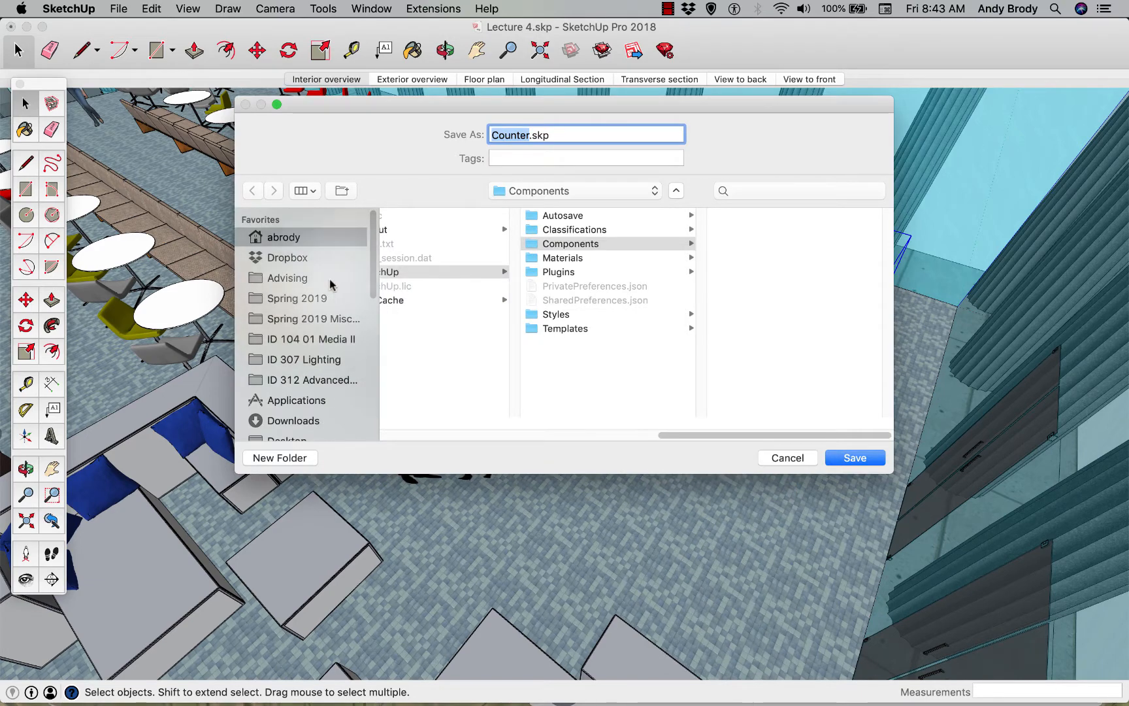
{"action": "scroll", "coordinate": [375, 294], "scroll_direction": "down", "scroll_amount": 3}
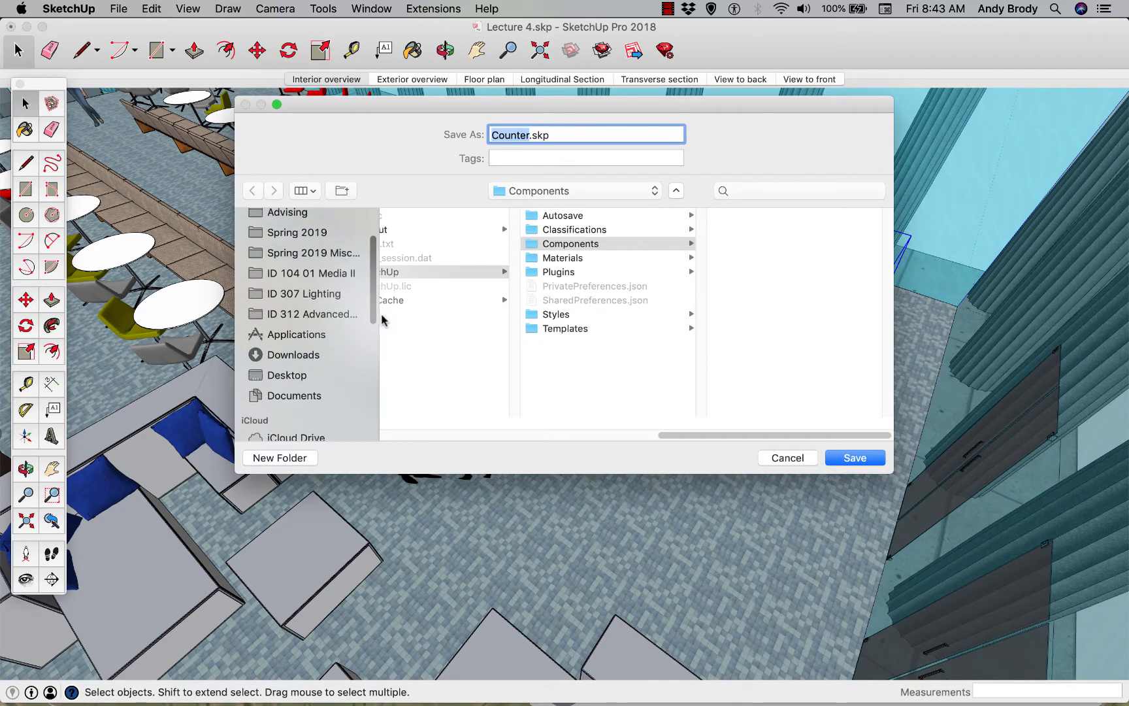
{"action": "left_click", "coordinate": [271, 367]}
{"action": "left_click", "coordinate": [833, 462]}
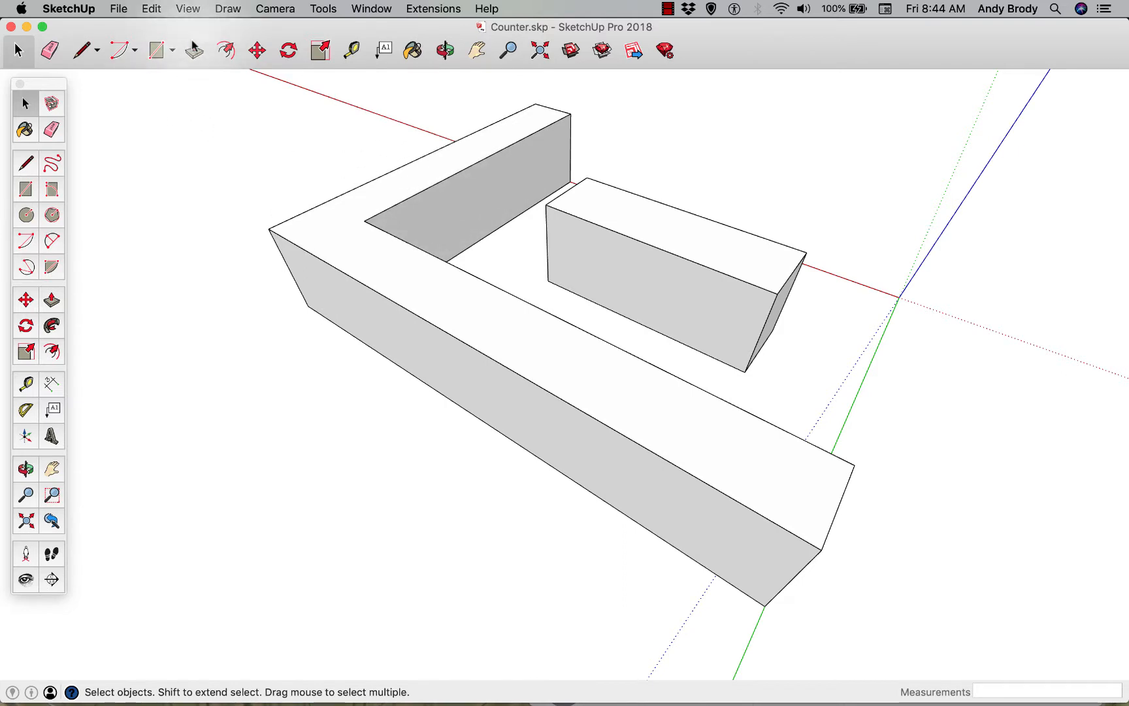
Display the Counter.skp model in full screen mode
{"action": "left_click", "coordinate": [191, 9]}
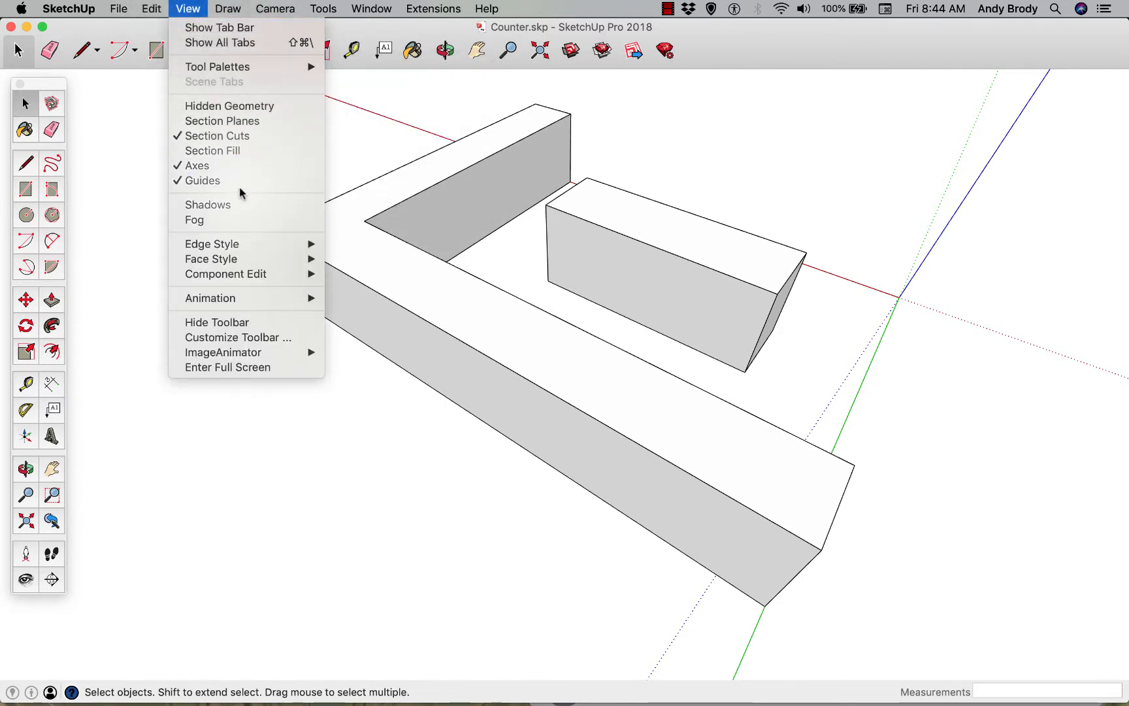
{"action": "left_click", "coordinate": [294, 368]}
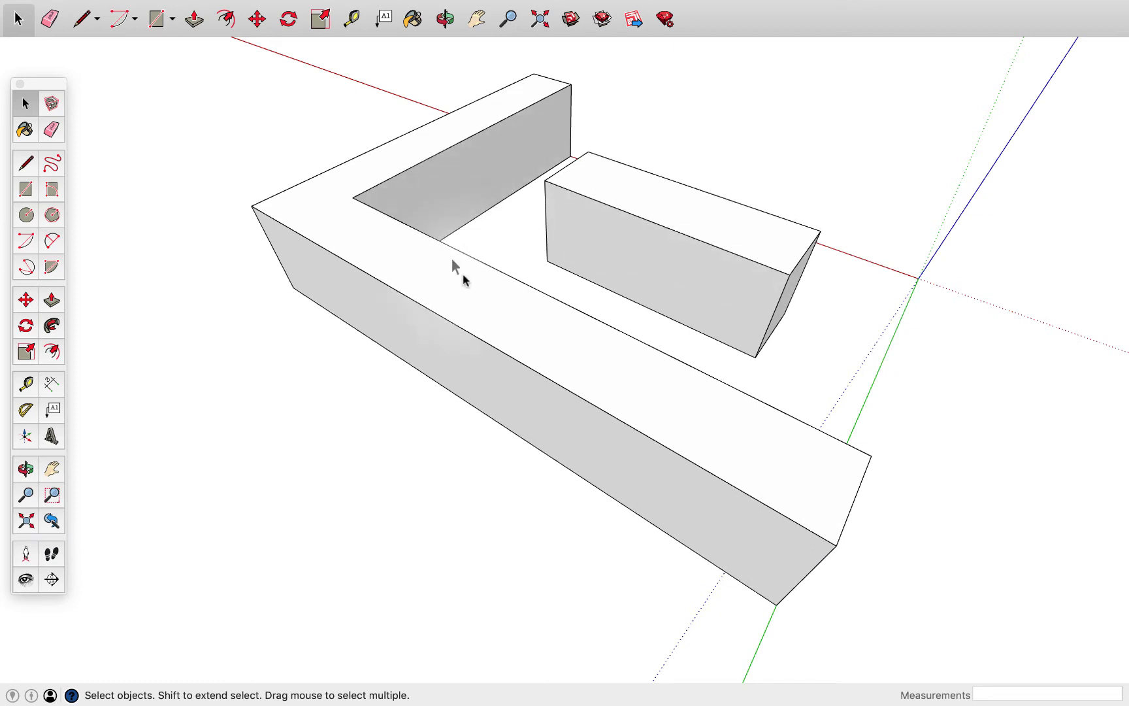
{"action": "mouse_move", "coordinate": [198, 6]}
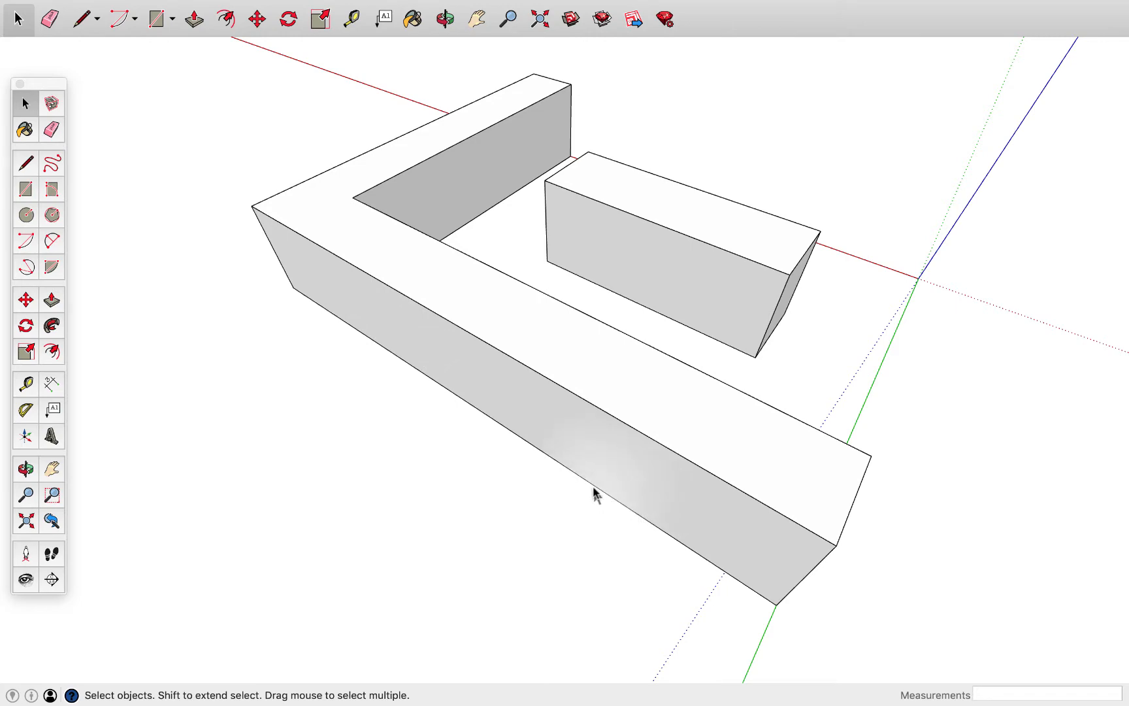
Shorten the short leg of the L-shaped counter by pushing its end face in about 1' 10"
{"action": "middle_click_drag", "start_coordinate": [595, 494], "coordinate": [697, 431]}
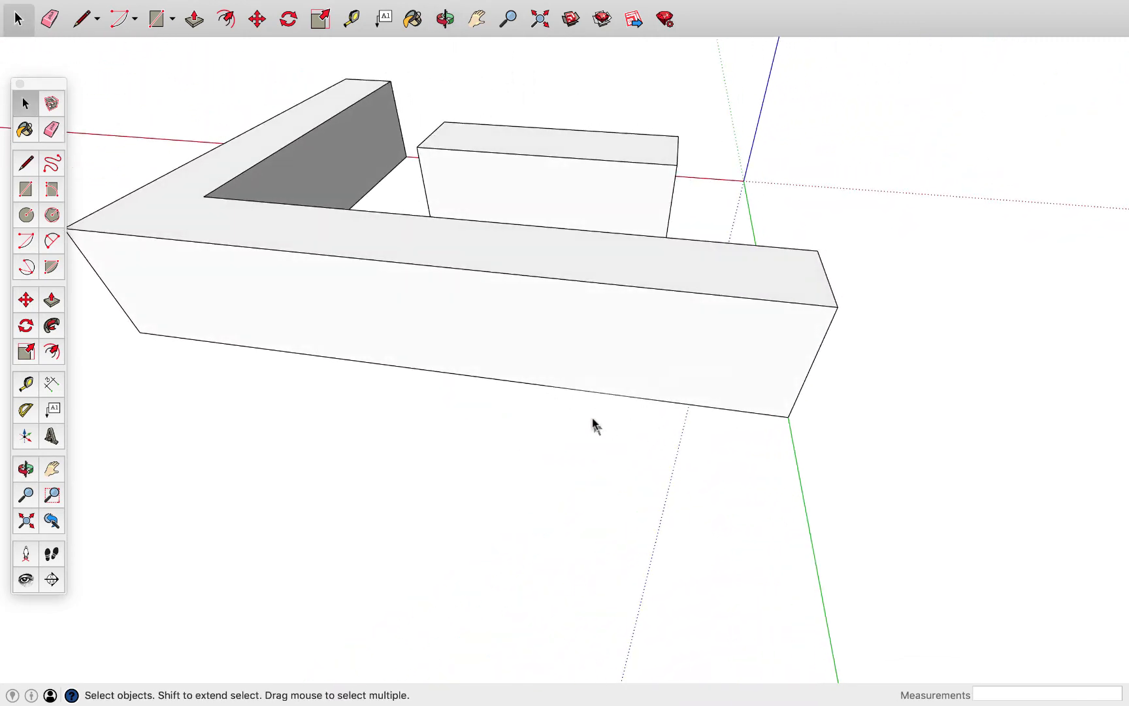
{"action": "middle_click_drag", "start_coordinate": [592, 422], "coordinate": [182, 361]}
{"action": "middle_click_drag", "start_coordinate": [484, 421], "coordinate": [636, 479]}
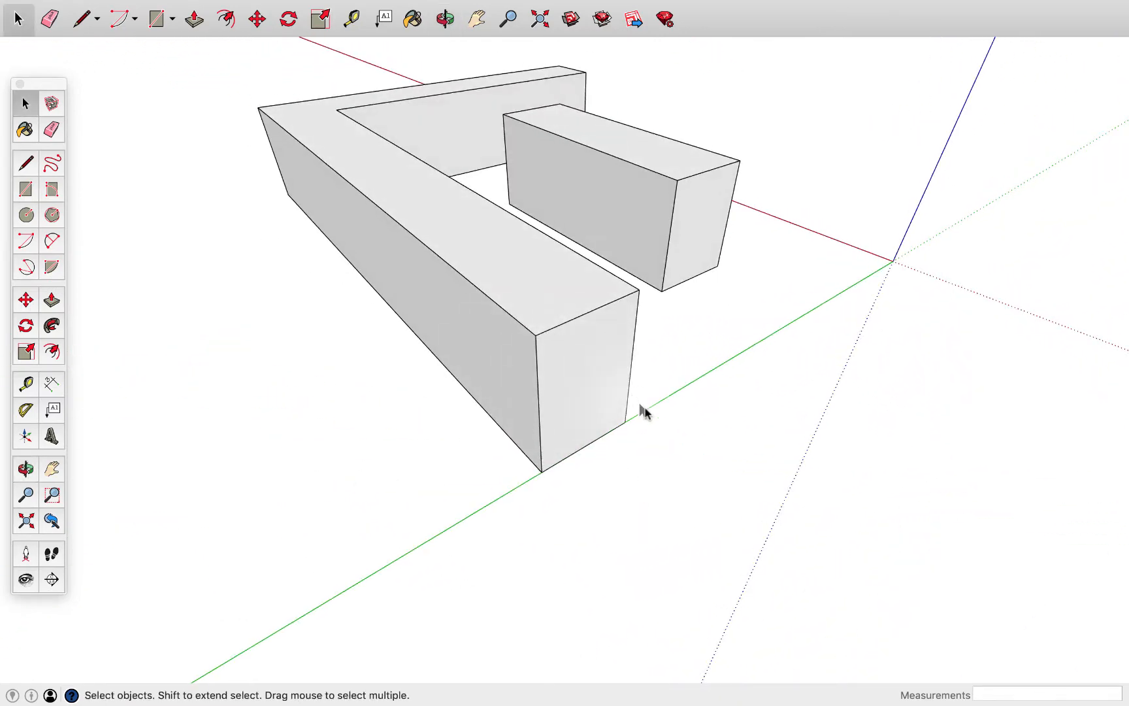
{"action": "middle_click_drag", "start_coordinate": [706, 417], "coordinate": [311, 322]}
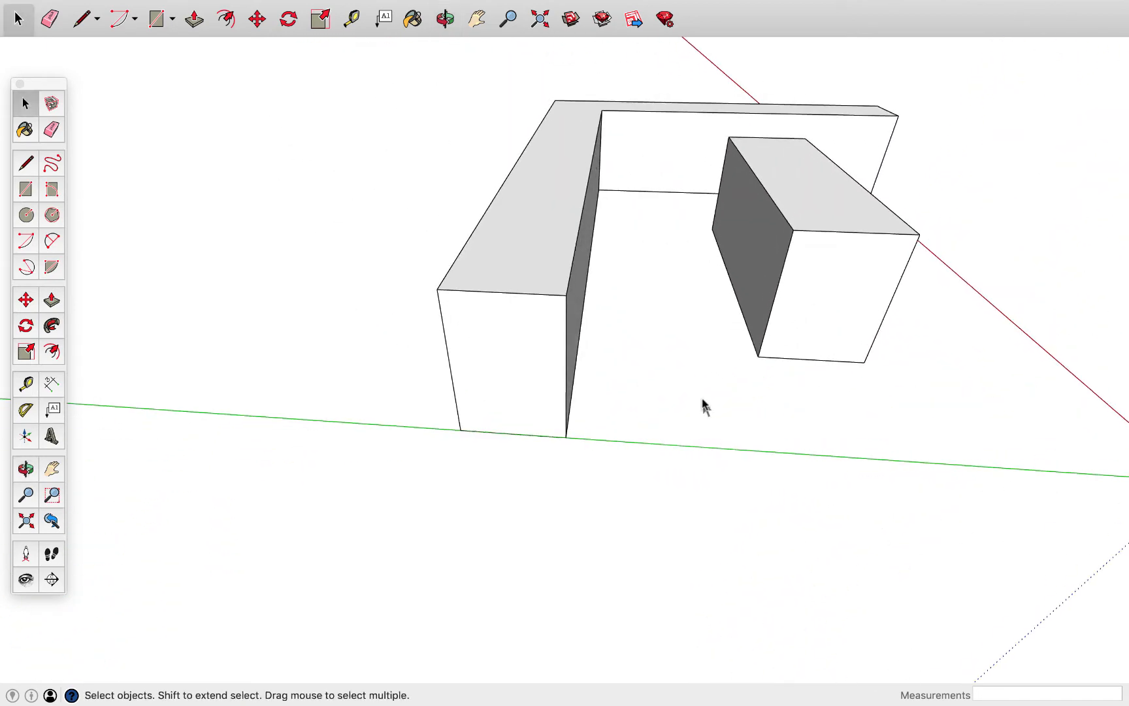
{"action": "scroll", "coordinate": [706, 364], "scroll_direction": "up", "scroll_amount": 2}
{"action": "middle_click_drag", "start_coordinate": [706, 364], "coordinate": [741, 245], "text": "shift"}
{"action": "key", "text": "p"}
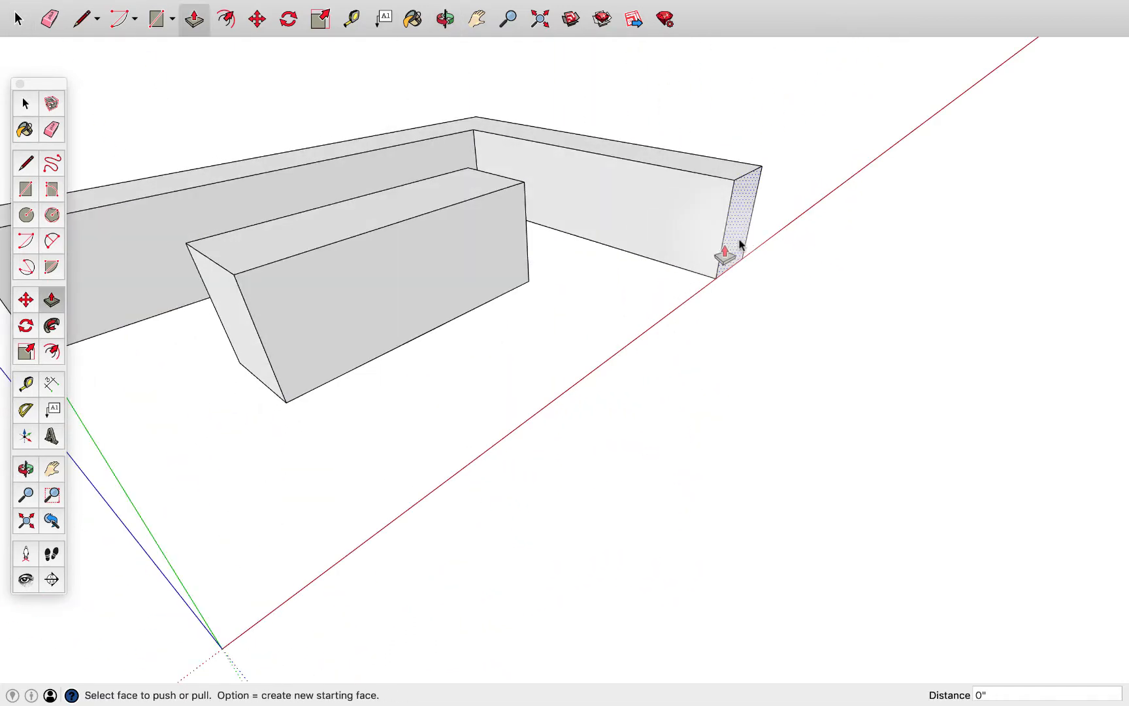
{"action": "left_click_drag", "start_coordinate": [743, 237], "coordinate": [692, 225]}
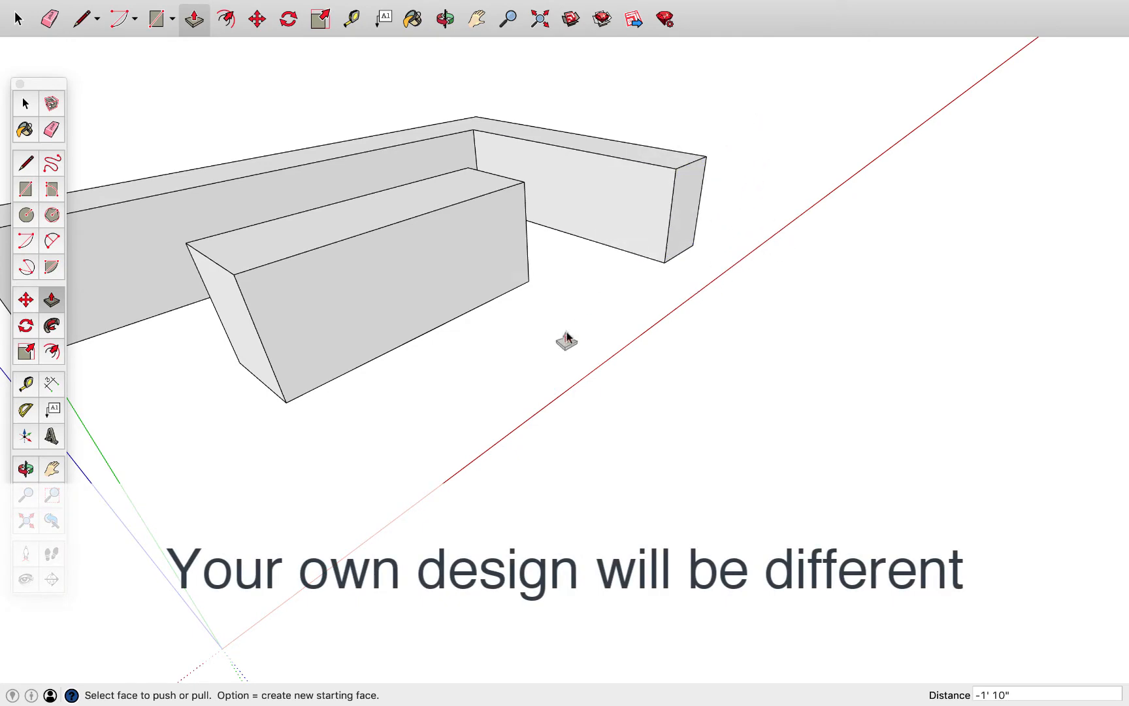
Offset the outline of the L-shaped counter's underside 3" inward
{"action": "scroll", "coordinate": [489, 391], "scroll_direction": "down", "scroll_amount": 2}
{"action": "middle_click_drag", "start_coordinate": [481, 398], "coordinate": [838, 487]}
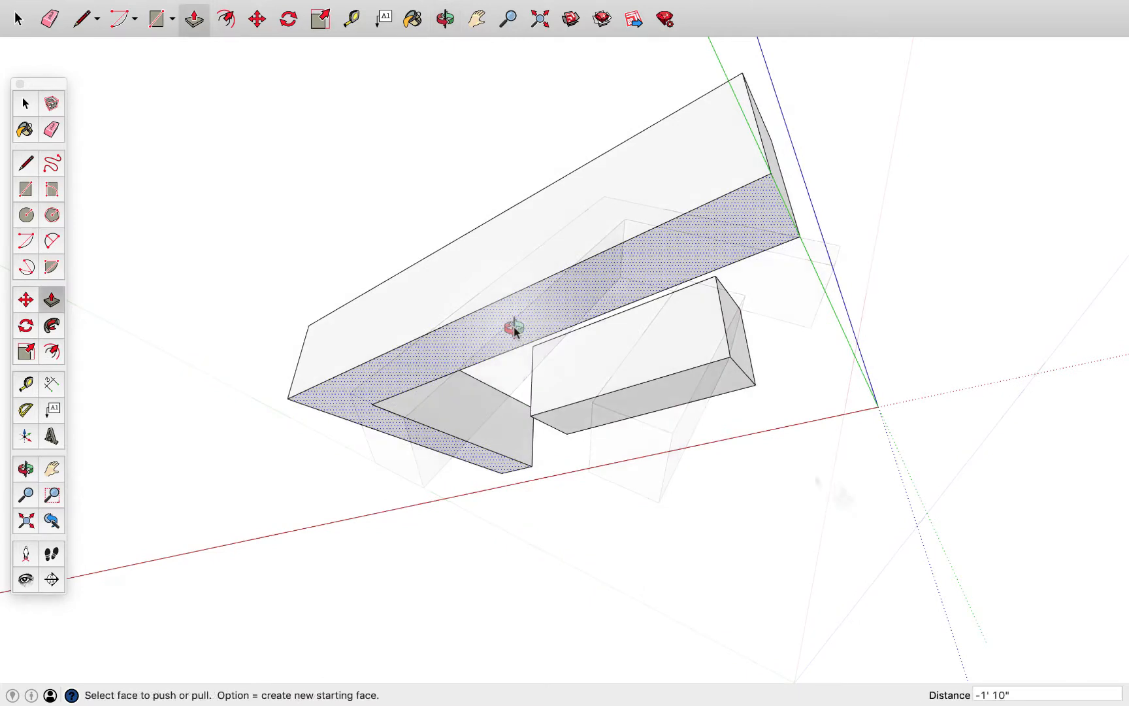
{"action": "middle_click_drag", "start_coordinate": [511, 325], "coordinate": [521, 357]}
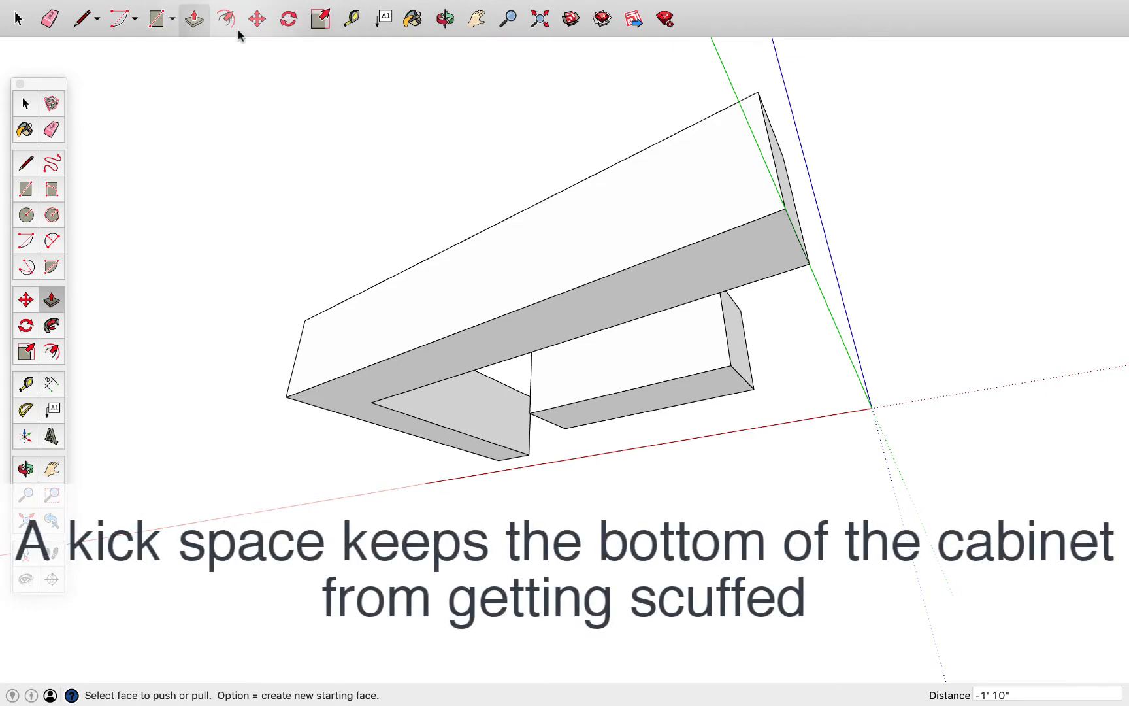
{"action": "middle_click_drag", "start_coordinate": [700, 361], "coordinate": [652, 338]}
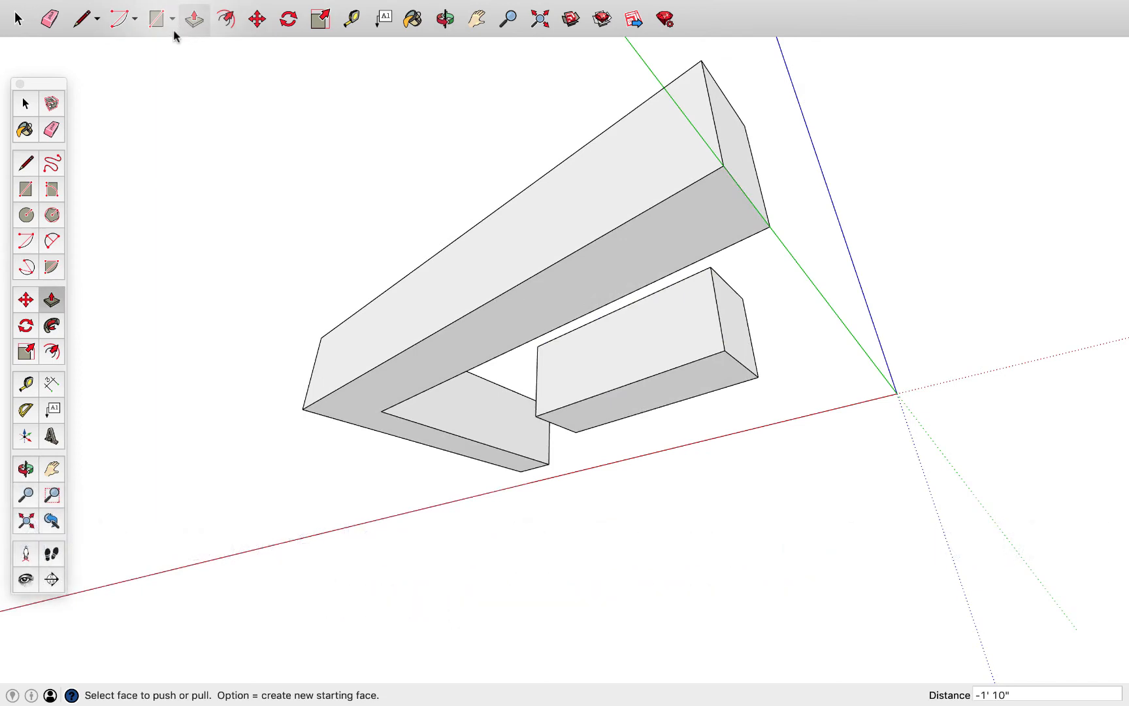
{"action": "left_click", "coordinate": [225, 19]}
{"action": "left_click", "coordinate": [584, 254]}
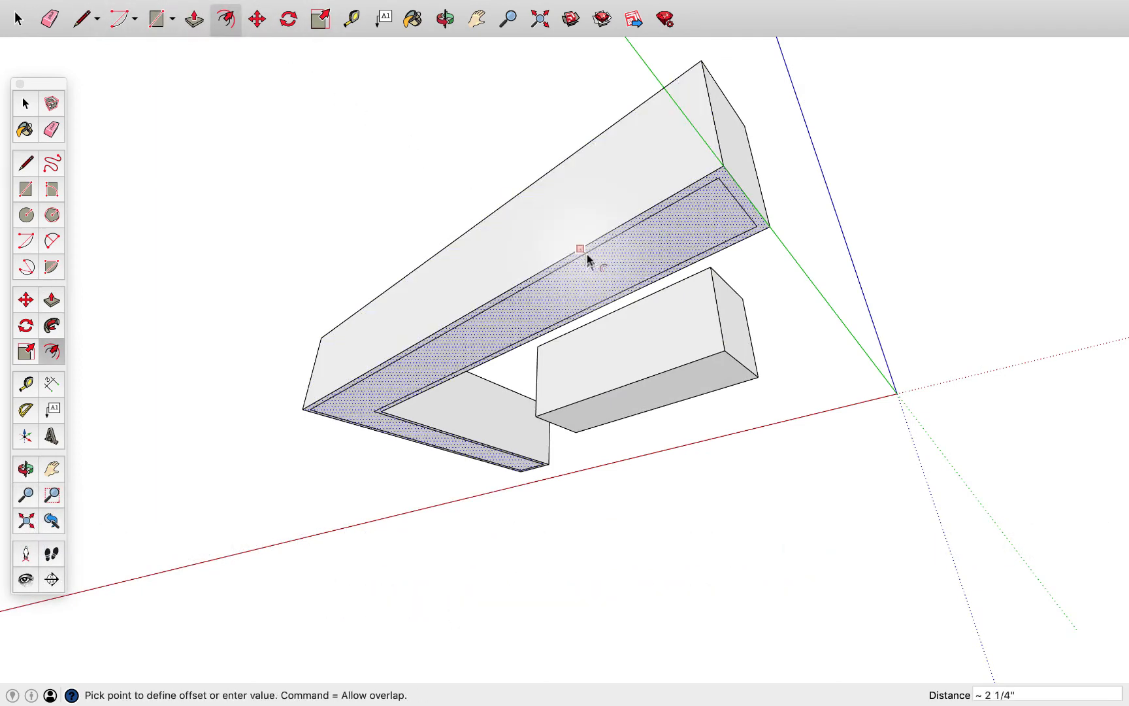
{"action": "left_click", "coordinate": [588, 260]}
{"action": "type", "text": "3"}
{"action": "key", "text": "Return"}
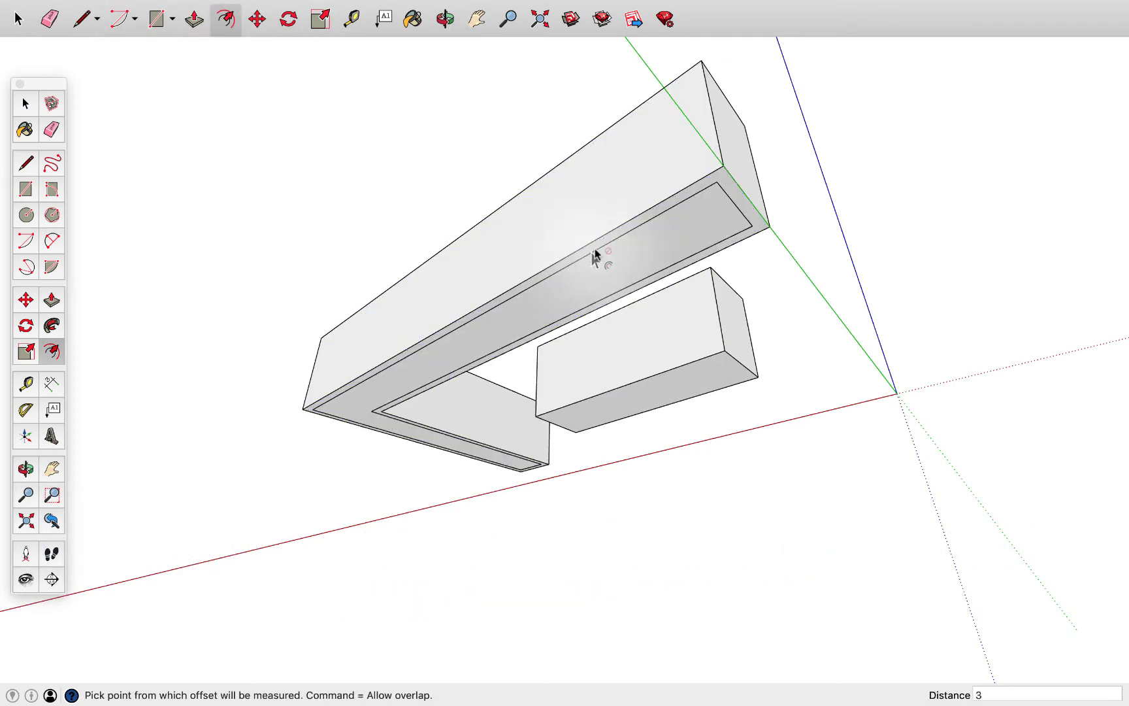
Push the border strip around the L-shaped counter's underside up 4" to form a kick space
{"action": "key", "text": "p"}
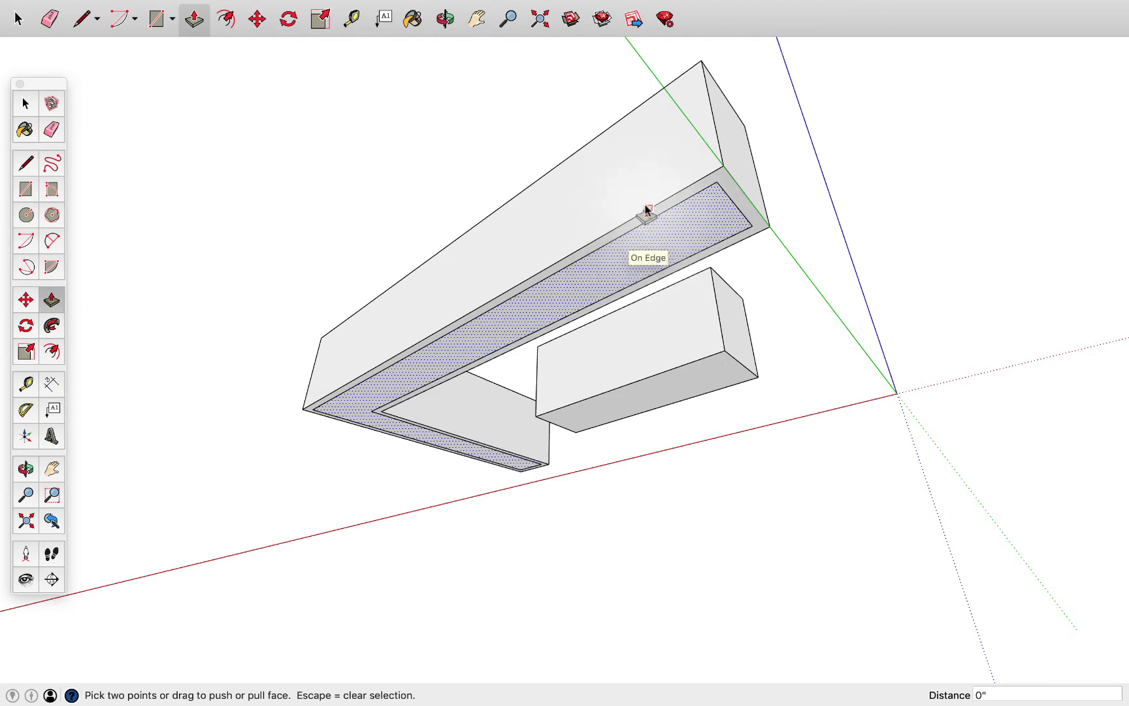
{"action": "scroll", "coordinate": [645, 210], "scroll_direction": "up", "scroll_amount": 5}
{"action": "key", "text": "space"}
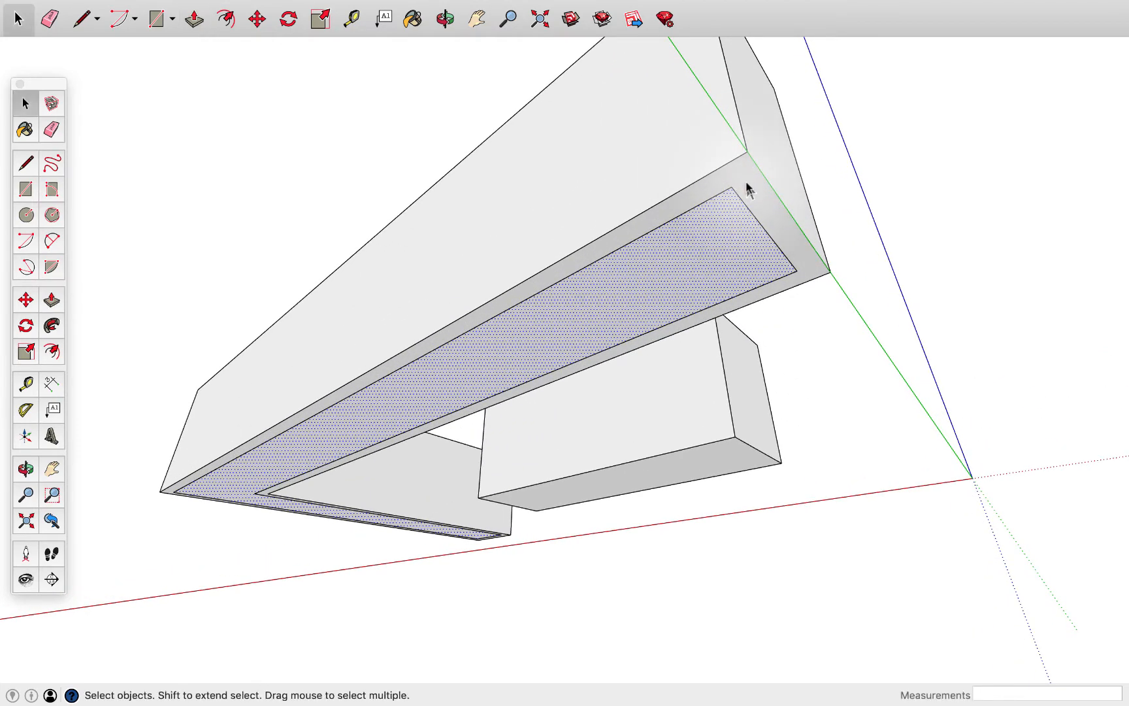
{"action": "left_click", "coordinate": [749, 191]}
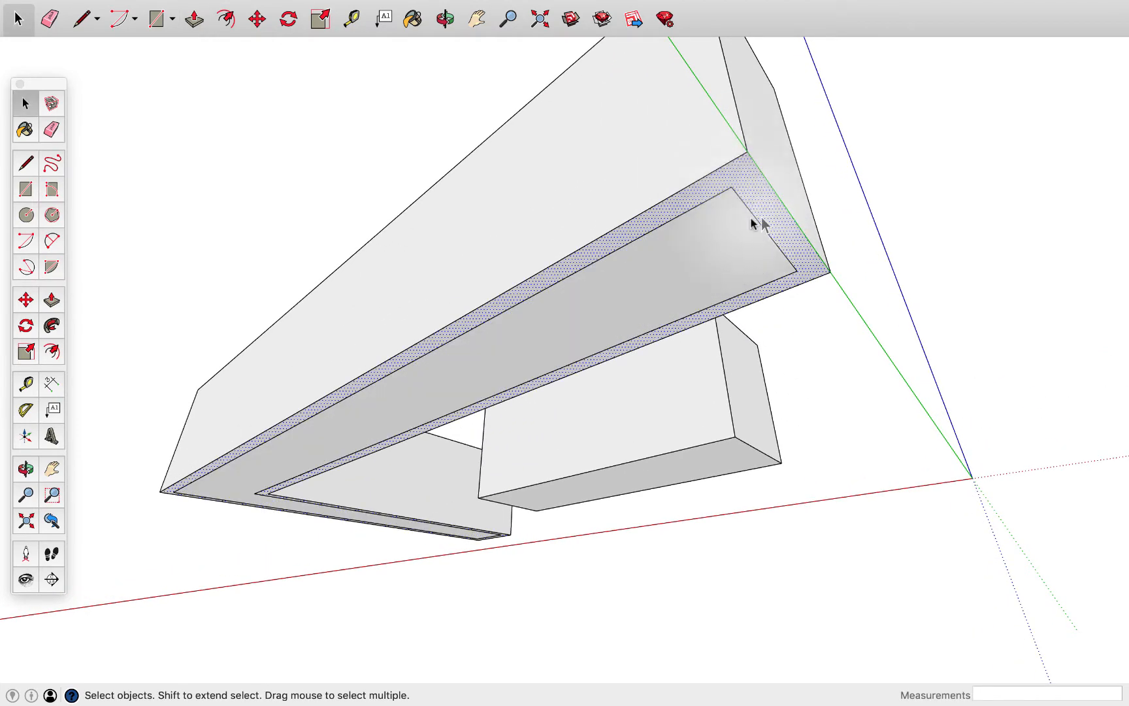
{"action": "key", "text": "p"}
{"action": "left_click", "coordinate": [749, 179]}
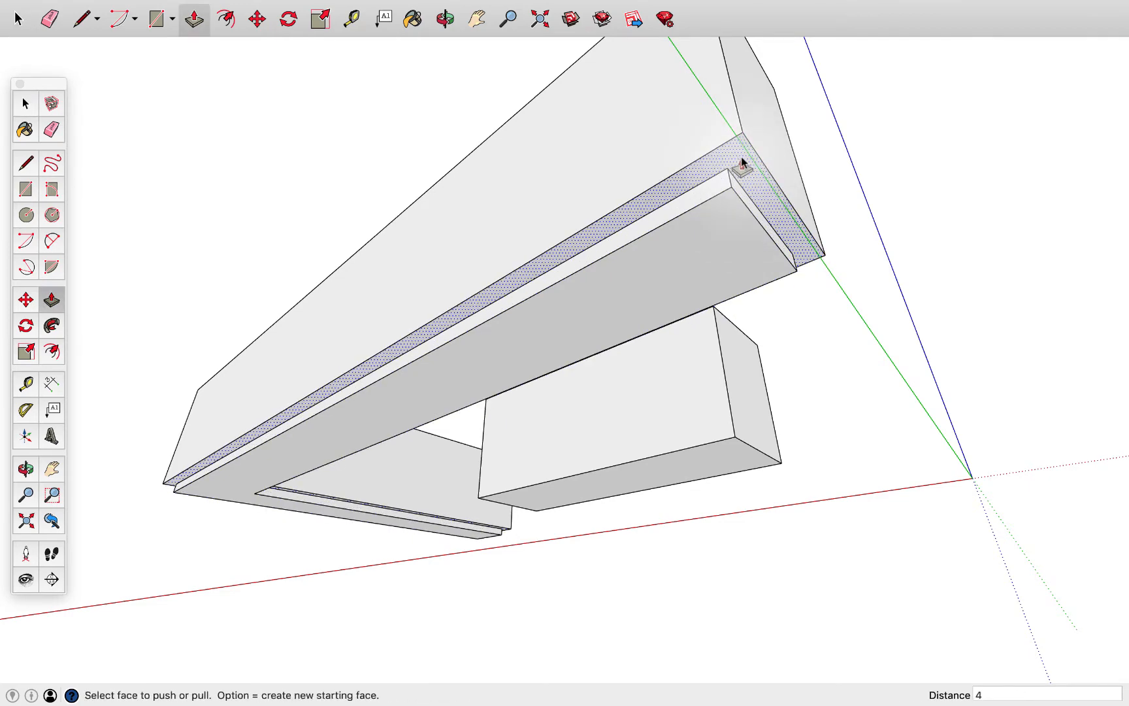
{"action": "key", "text": "Return"}
Split the L-shaped countertop with a line from its inside corner straight across to the outer edge of the short leg
{"action": "middle_click_drag", "start_coordinate": [673, 221], "coordinate": [680, 311]}
{"action": "scroll", "coordinate": [639, 283], "scroll_direction": "down", "scroll_amount": 2}
{"action": "middle_click_drag", "start_coordinate": [620, 273], "coordinate": [305, 385]}
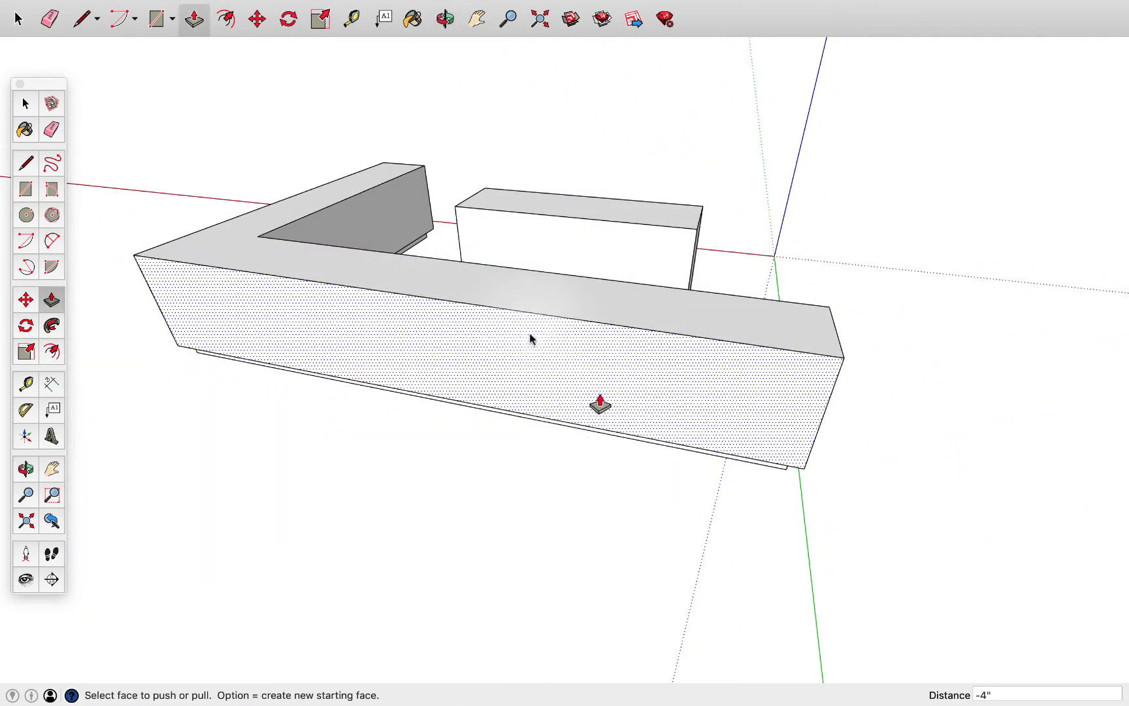
{"action": "key", "text": "t"}
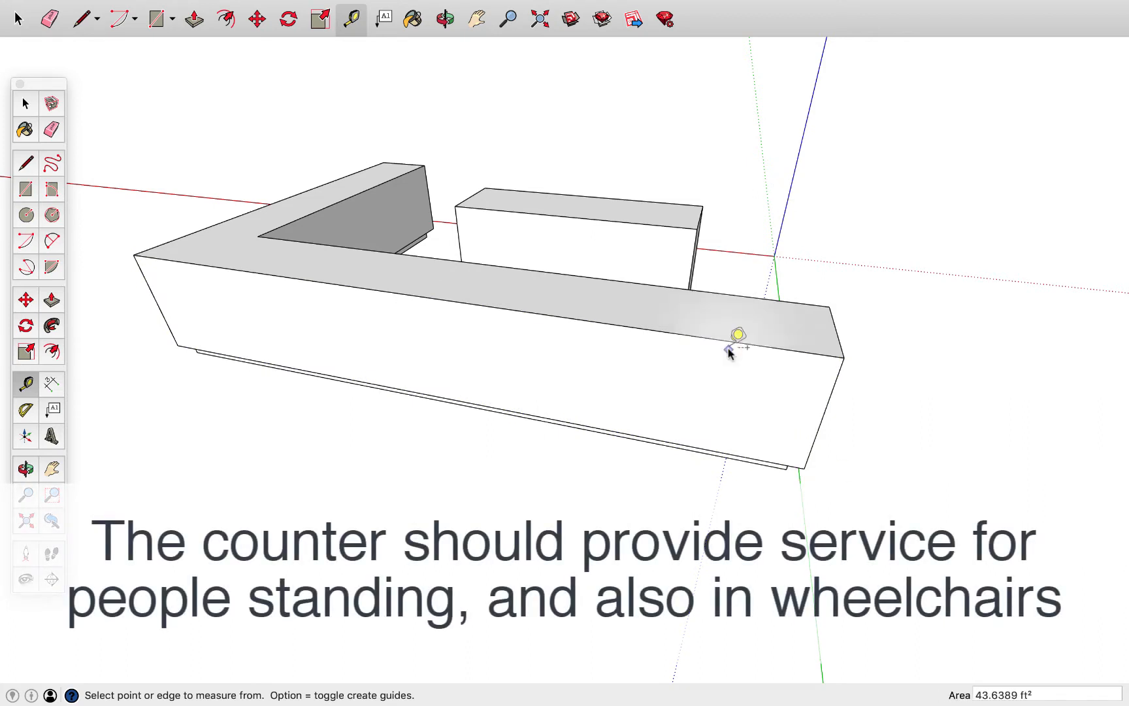
{"action": "middle_click_drag", "start_coordinate": [408, 412], "coordinate": [577, 503]}
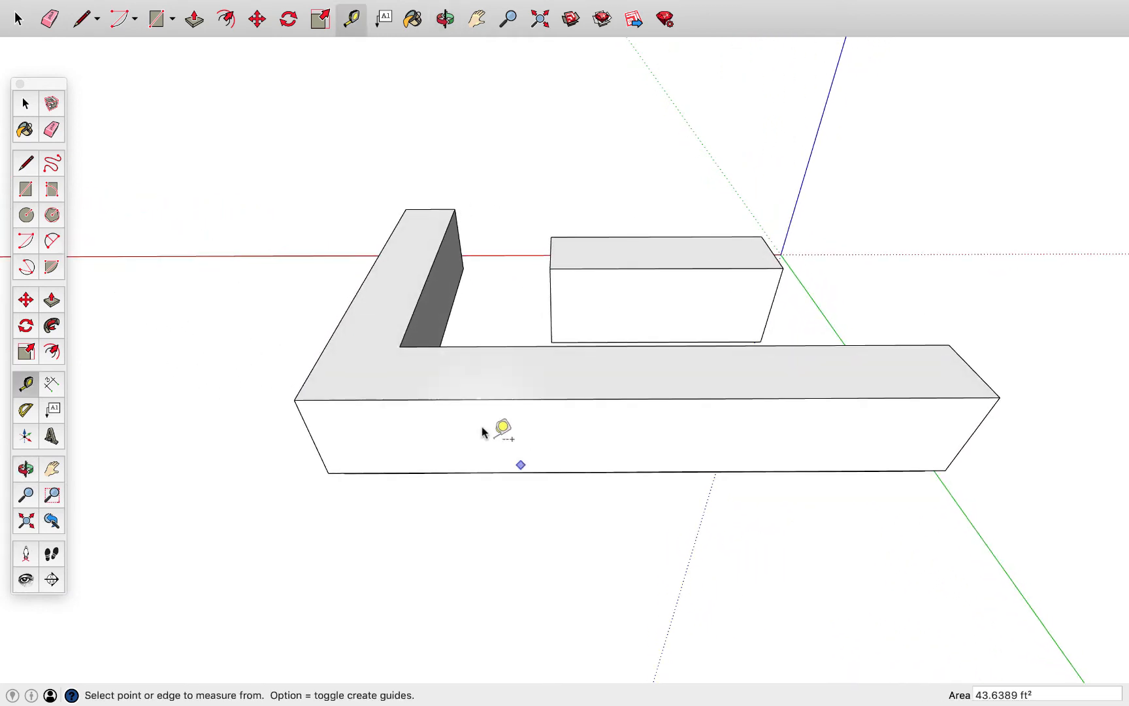
{"action": "key", "text": "l"}
{"action": "left_click", "coordinate": [400, 347]}
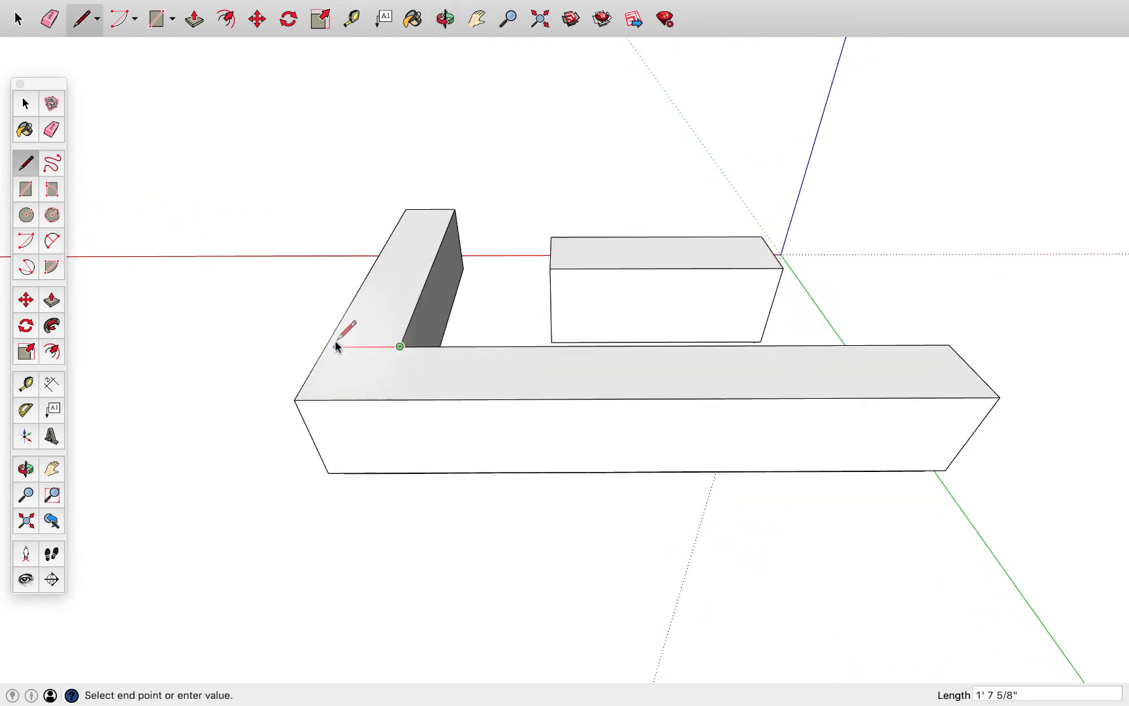
{"action": "left_click", "coordinate": [328, 345]}
Lower the top face of the counter's short leg by 6" with Push/Pull
{"action": "key", "text": "p"}
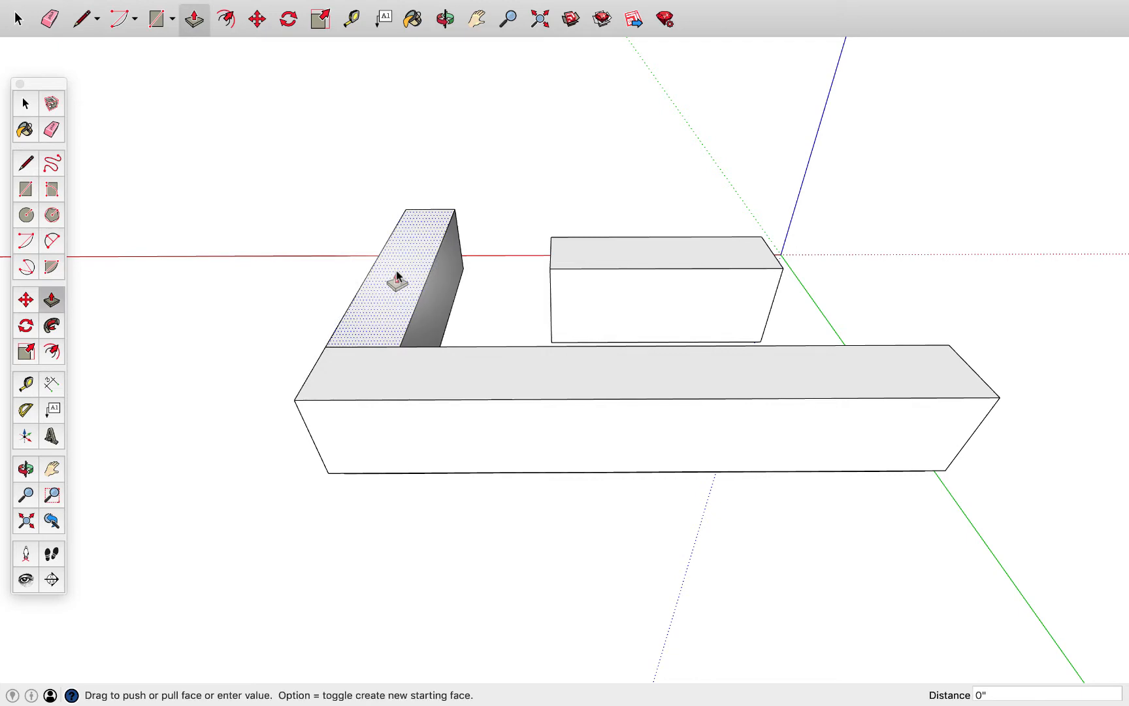
{"action": "left_click_drag", "start_coordinate": [397, 273], "coordinate": [401, 279]}
{"action": "type", "text": "6"}
{"action": "key", "text": "Return"}
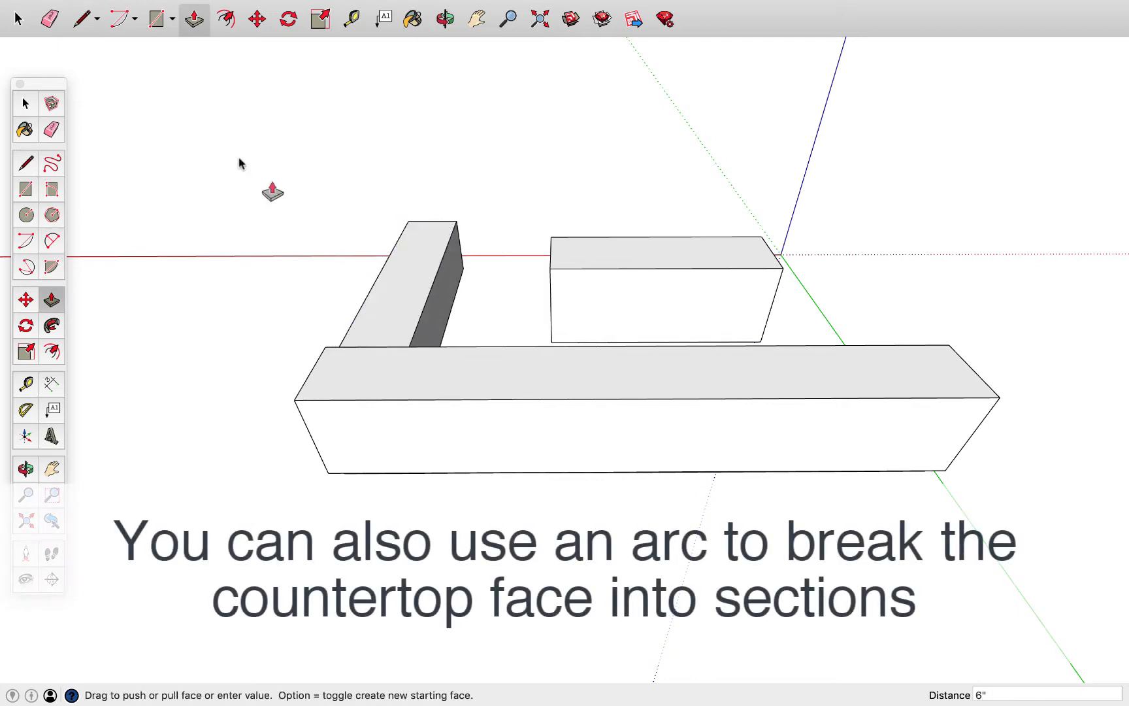
Raise the top face of the counter's long section by 6" with Push/Pull
{"action": "middle_click_drag", "start_coordinate": [491, 423], "coordinate": [508, 356]}
{"action": "left_click", "coordinate": [526, 363]}
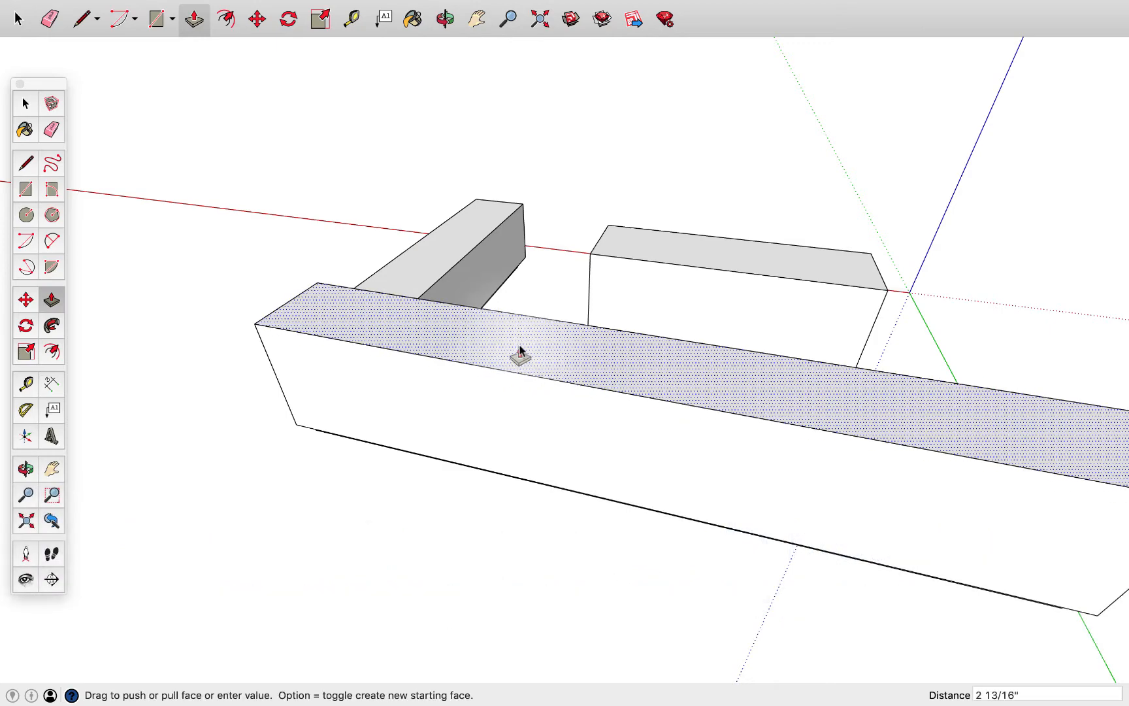
{"action": "left_click", "coordinate": [520, 353]}
{"action": "middle_click_drag", "start_coordinate": [527, 353], "coordinate": [479, 433]}
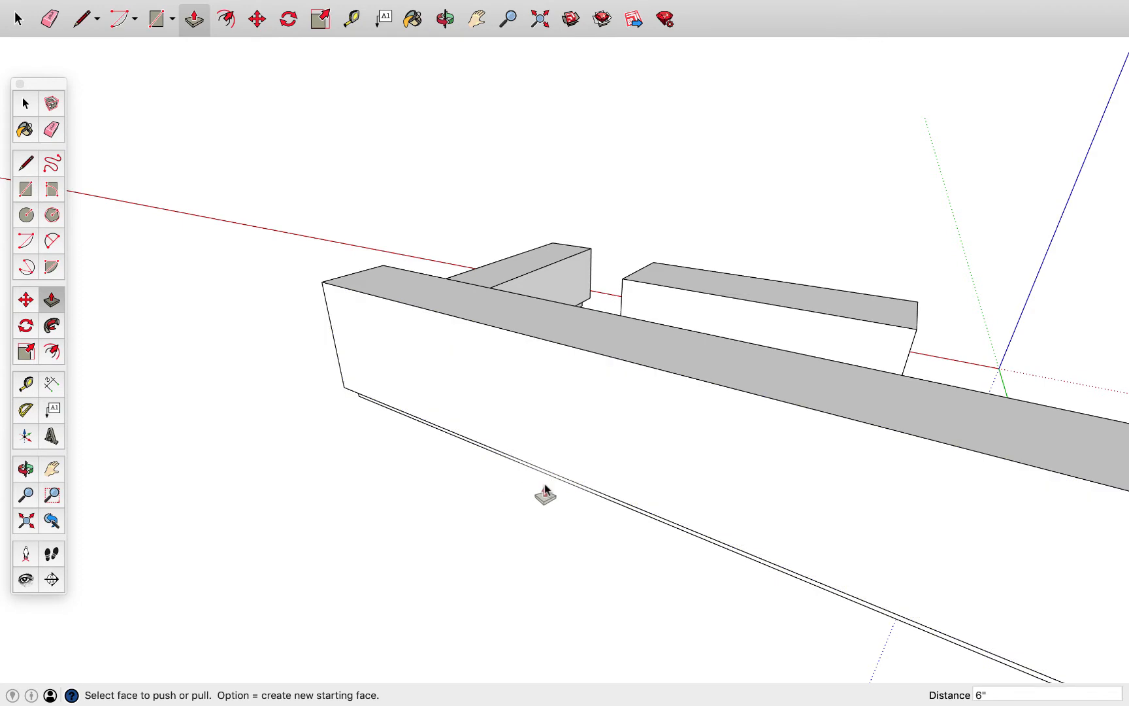
{"action": "middle_click_drag", "start_coordinate": [496, 496], "coordinate": [388, 500]}
{"action": "left_click_drag", "start_coordinate": [384, 511], "coordinate": [585, 517]}
{"action": "key", "text": "p"}
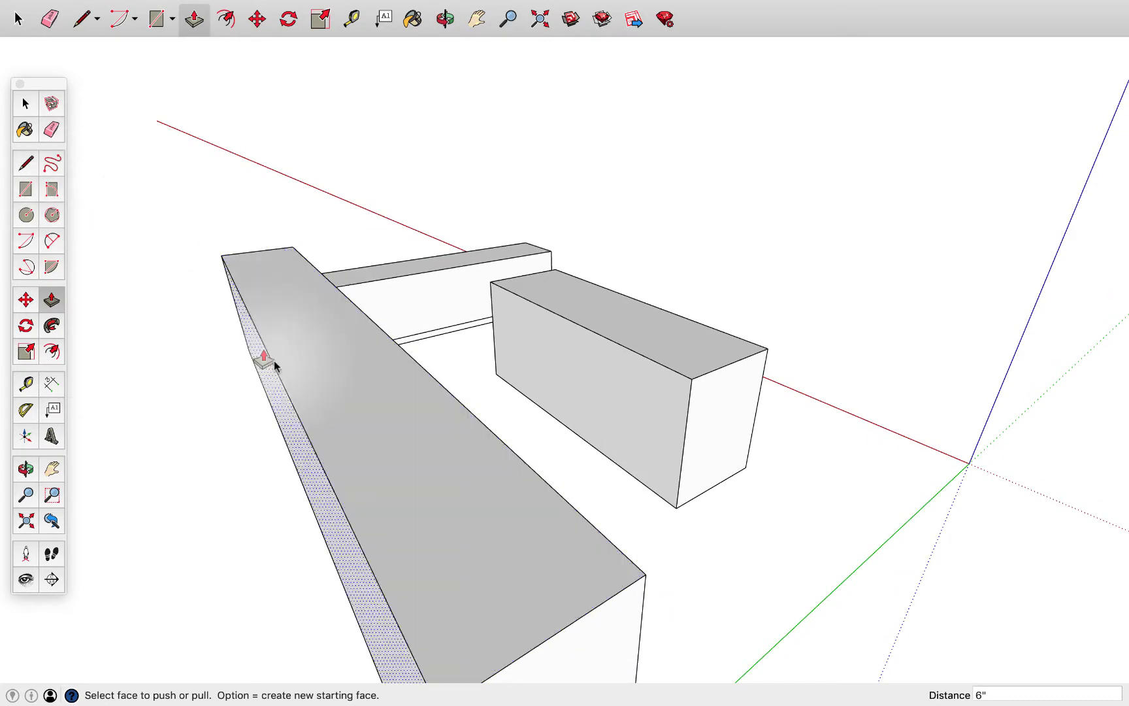
{"action": "key", "text": "space"}
{"action": "left_click", "coordinate": [313, 454]}
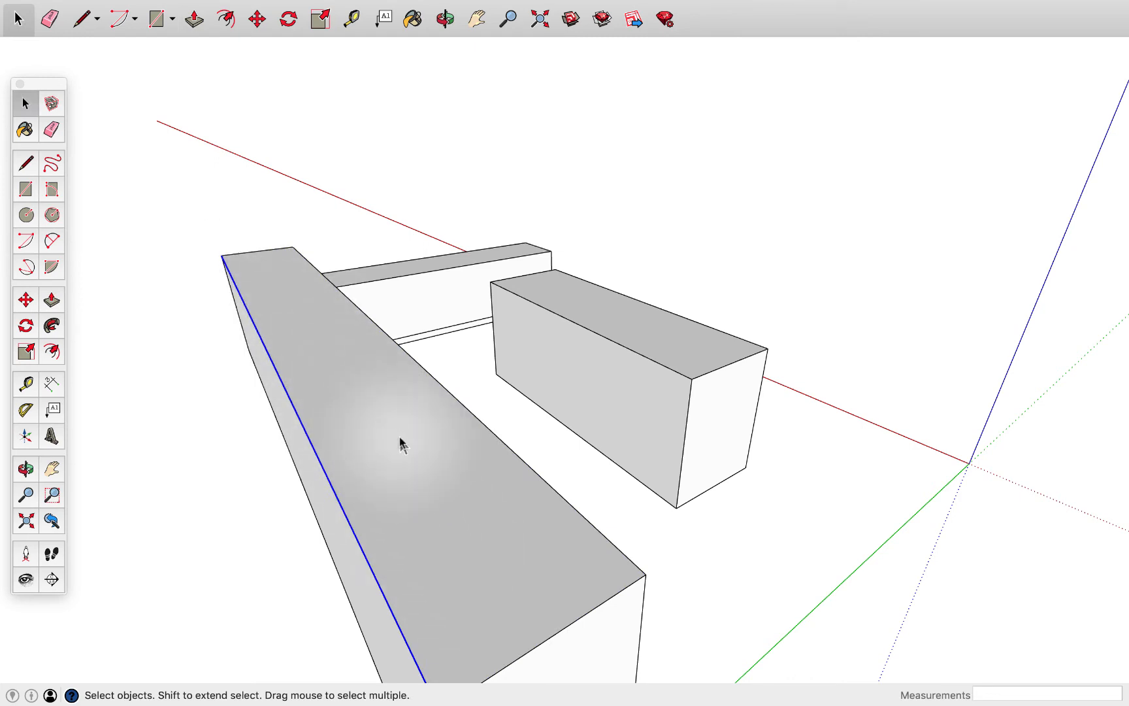
Copy the top edge of the long counter's end face 12" straight down the face
{"action": "middle_click_drag", "start_coordinate": [402, 444], "coordinate": [327, 341]}
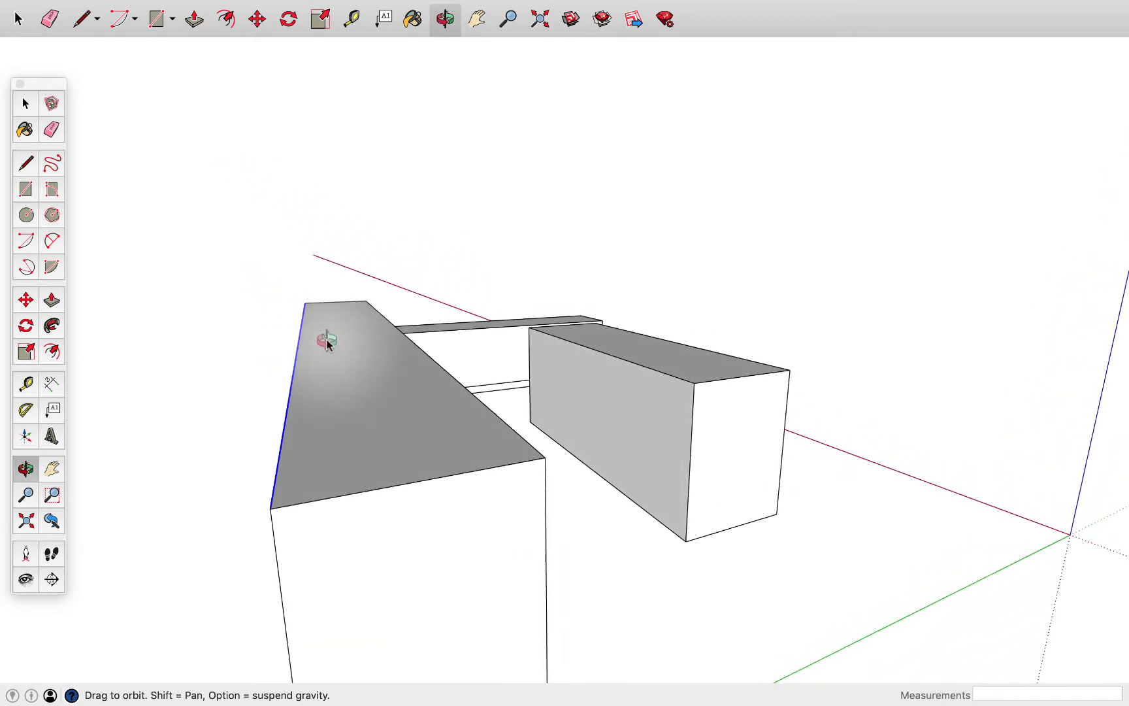
{"action": "middle_click_drag", "start_coordinate": [358, 391], "coordinate": [291, 340]}
{"action": "left_click", "coordinate": [27, 163]}
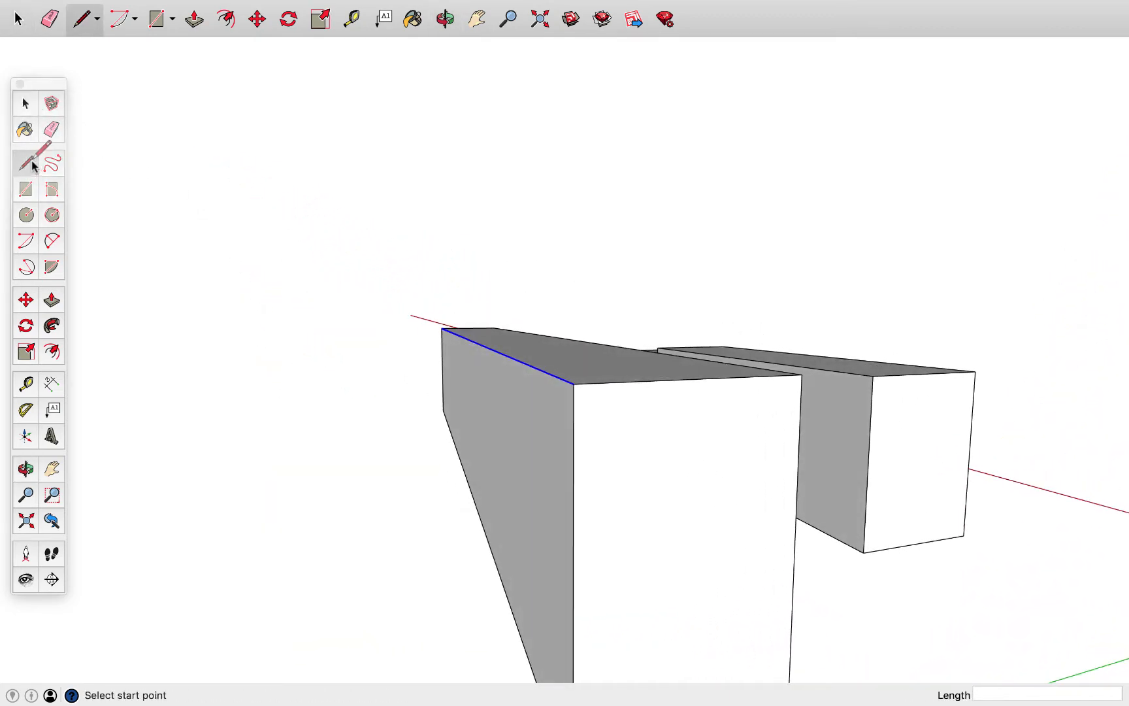
{"action": "key", "text": "space"}
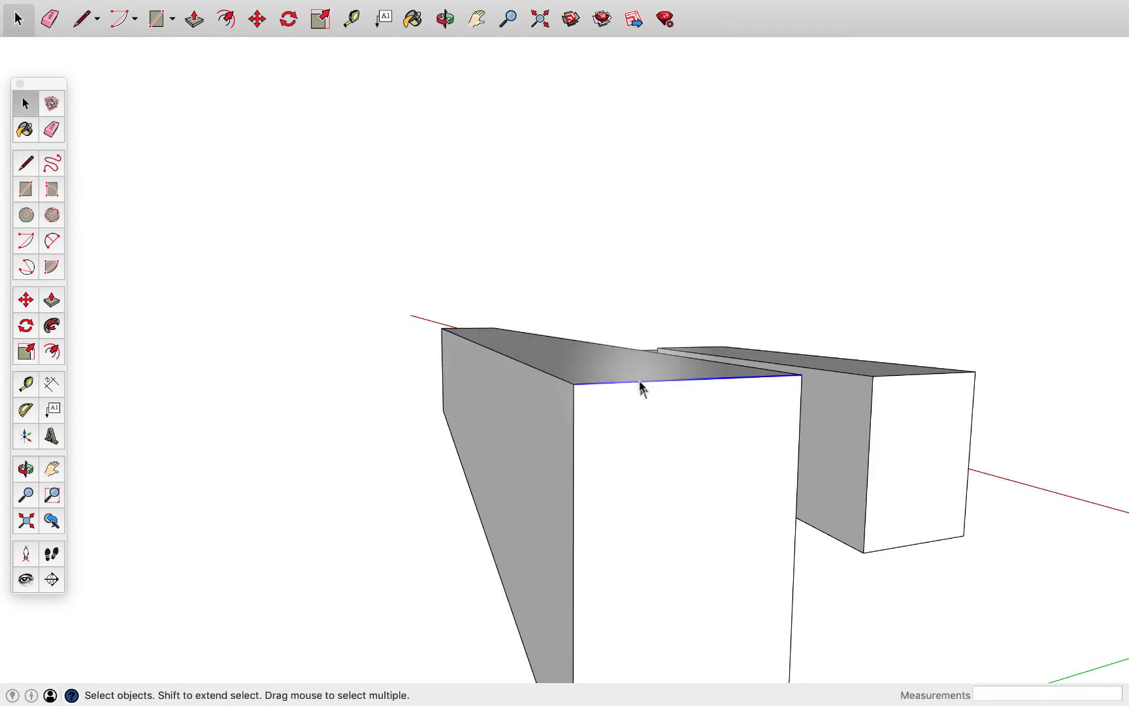
{"action": "middle_click_drag", "start_coordinate": [645, 387], "coordinate": [801, 437]}
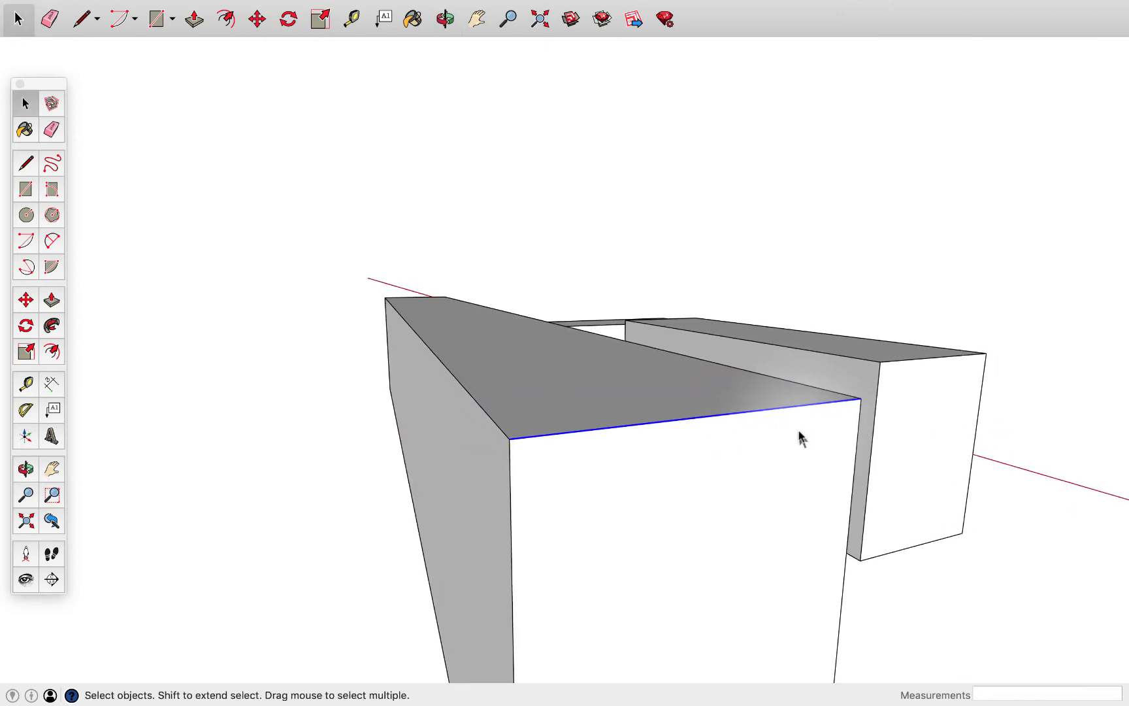
{"action": "key", "text": "m"}
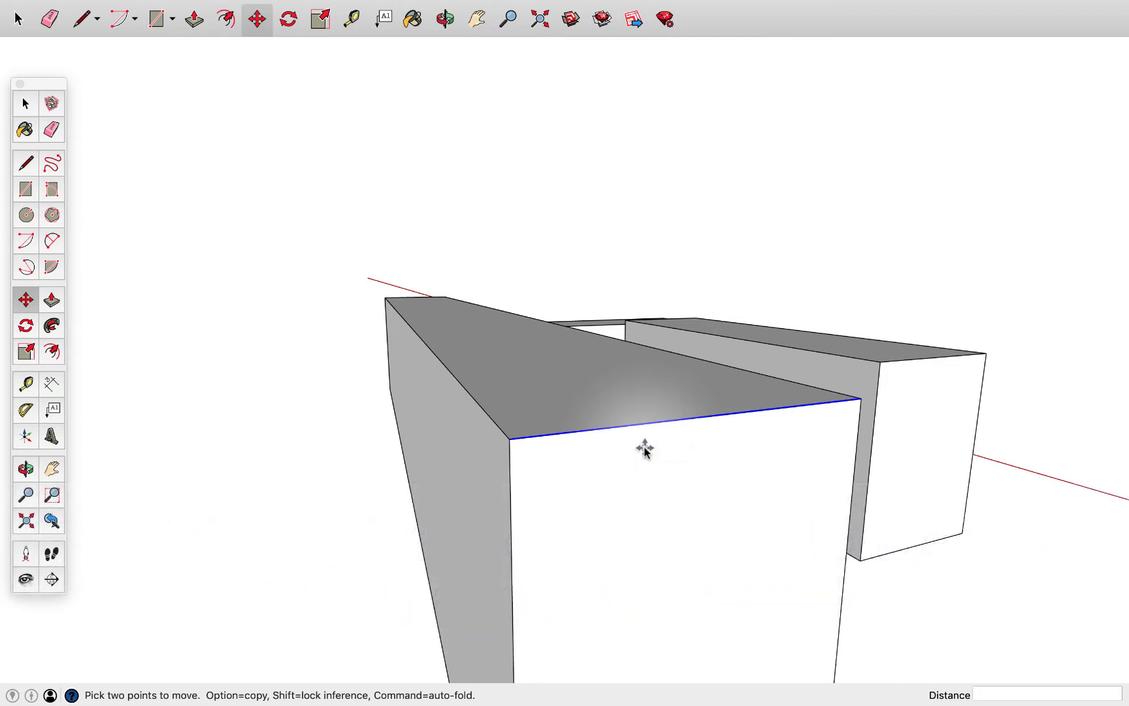
{"action": "left_click", "coordinate": [676, 419]}
{"action": "key", "text": "alt"}
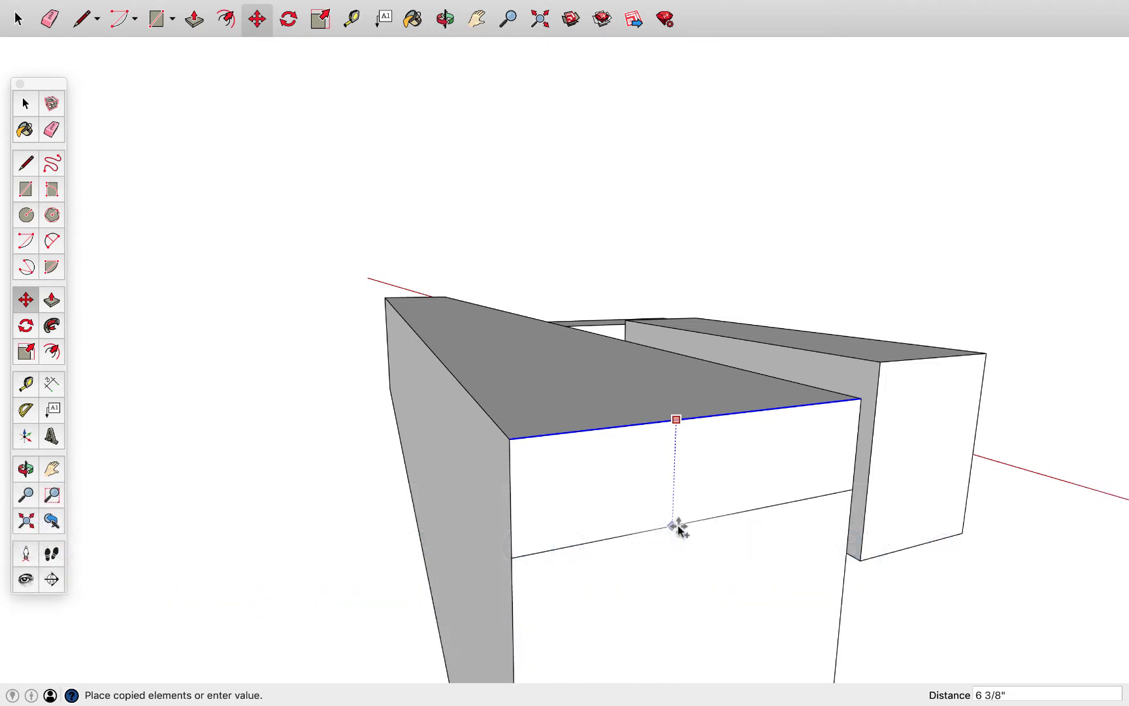
{"action": "key", "text": "Return"}
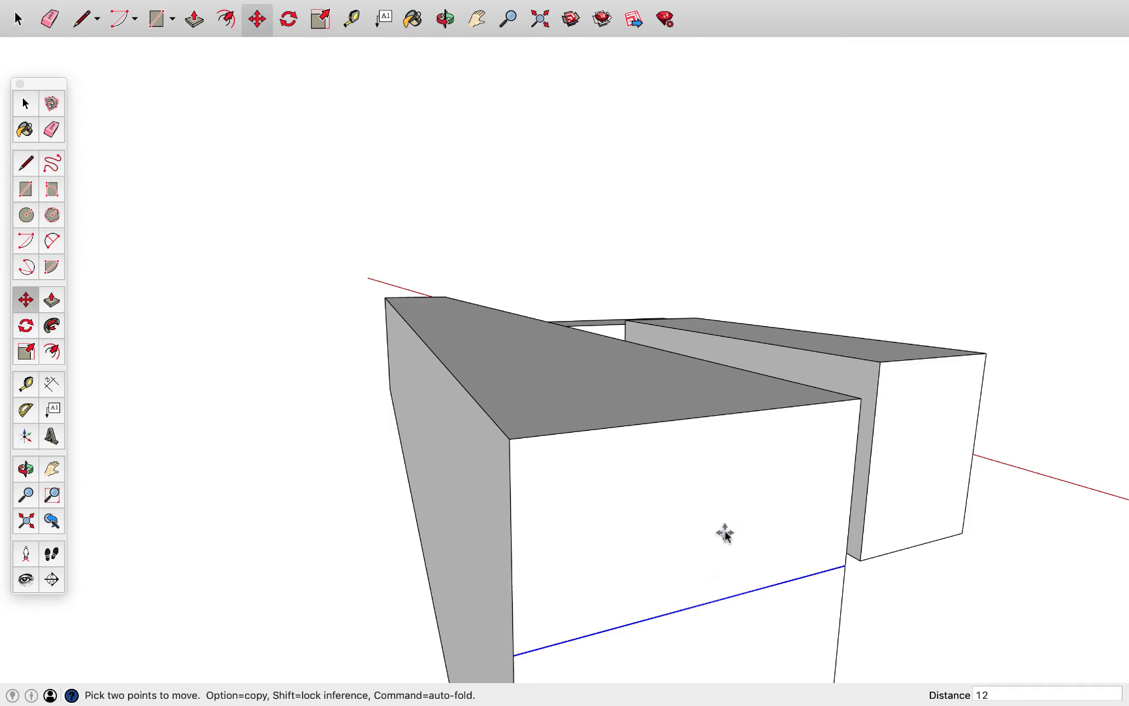
Copy the outer vertical edge of the end face's upper section 5" inward
{"action": "key", "text": "l"}
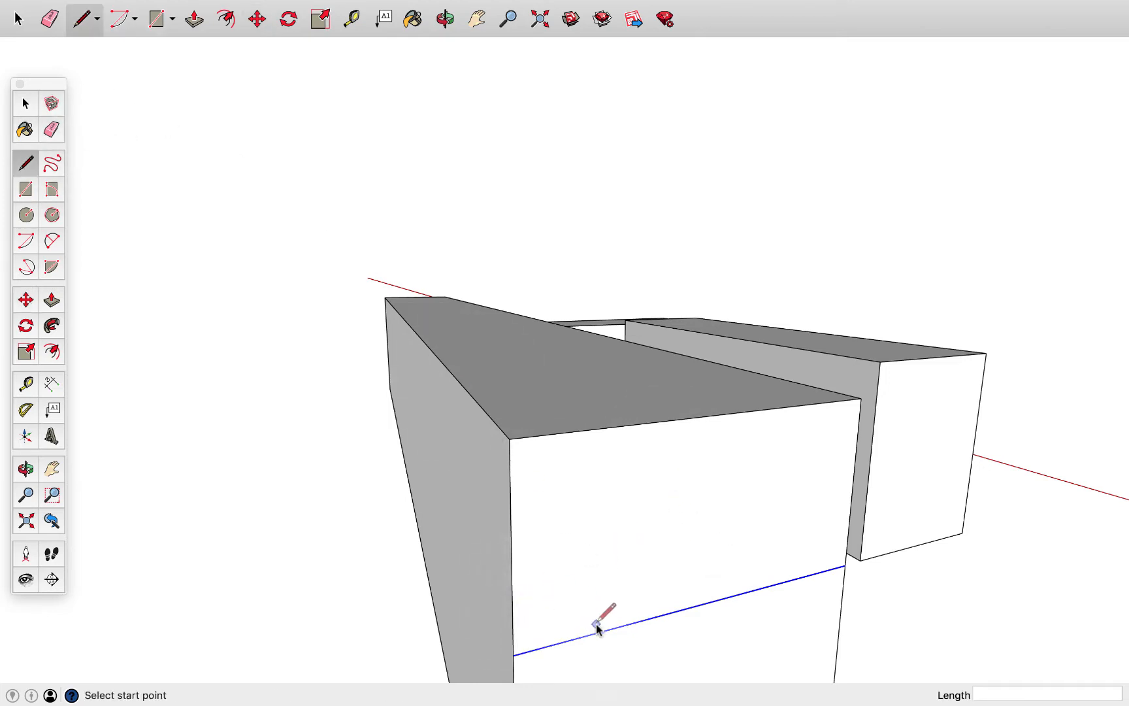
{"action": "key", "text": "space"}
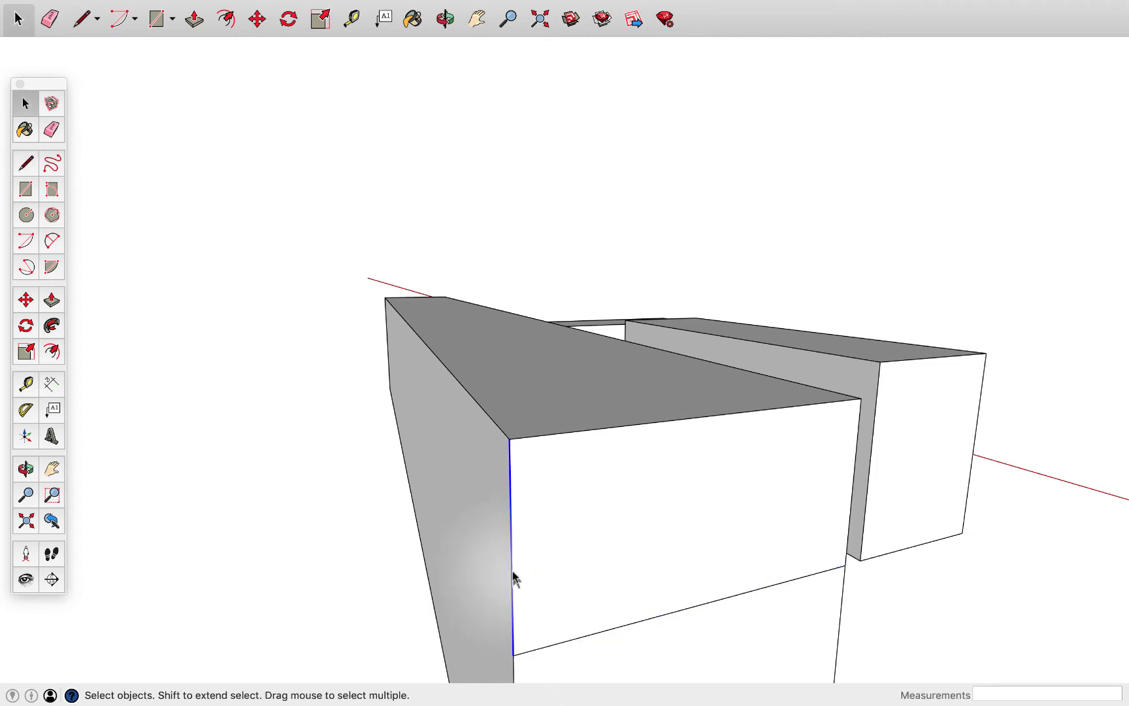
{"action": "key", "text": "m"}
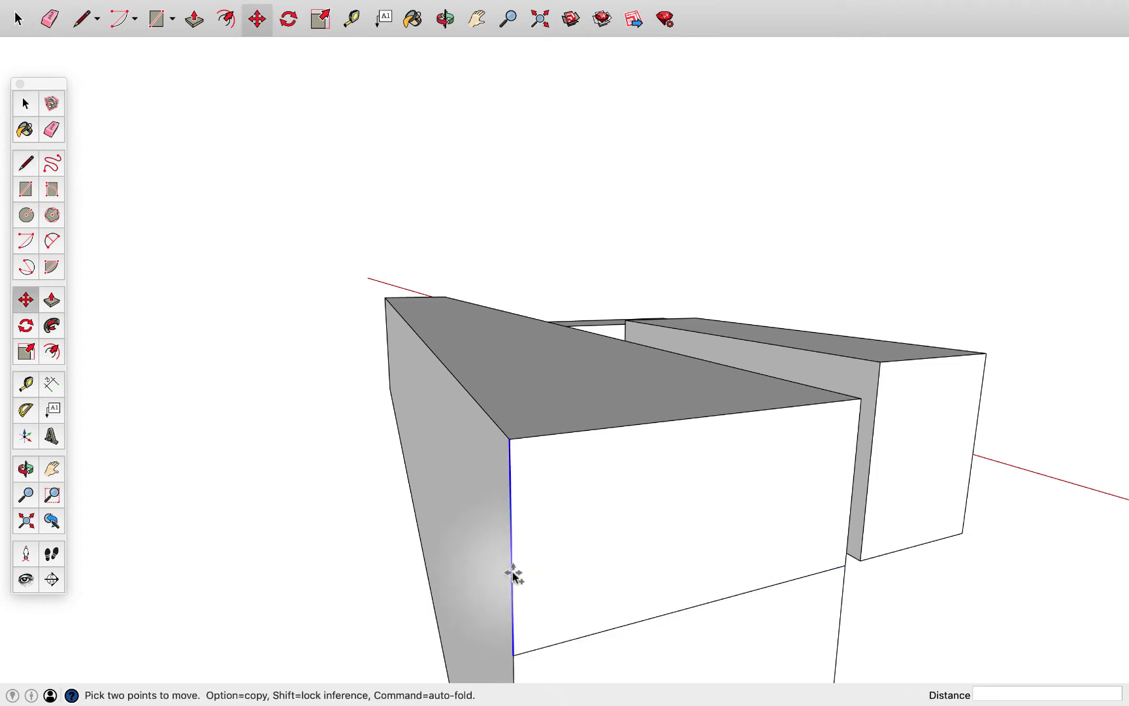
{"action": "key", "text": "alt"}
{"action": "left_click", "coordinate": [514, 573]}
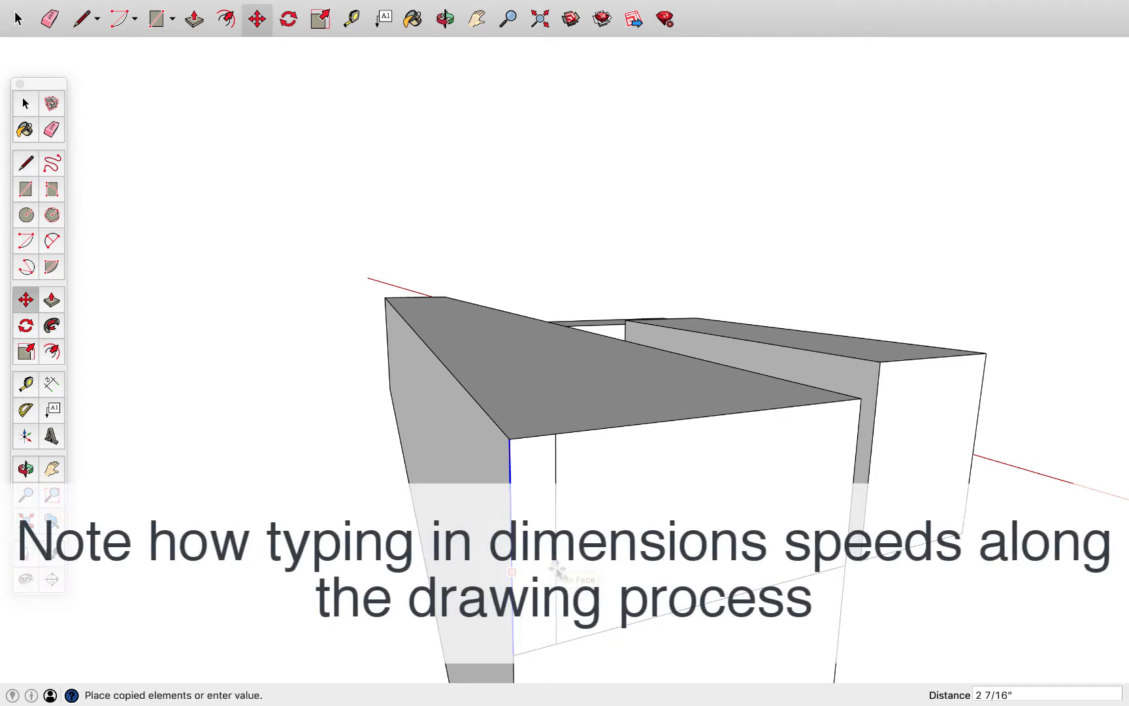
{"action": "key", "text": "Return"}
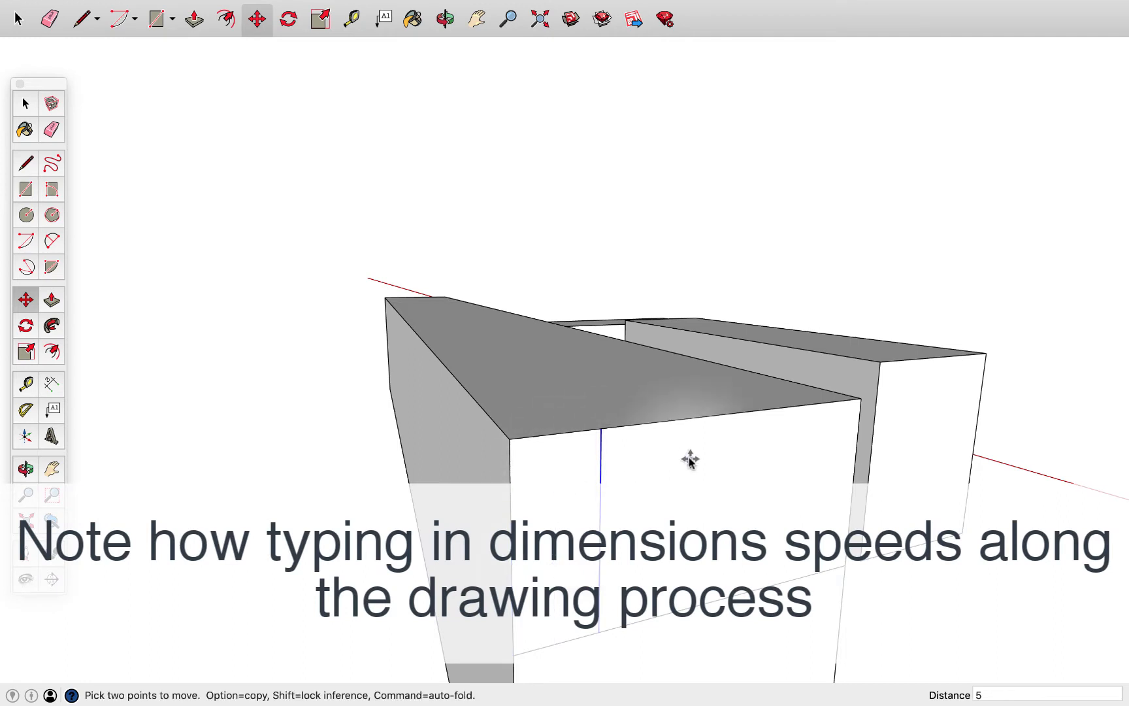
Draw a small stepped lip about 1 11/16" wide at the top of the inner vertical line and erase the leftover segments inside it
{"action": "key", "text": "space"}
{"action": "left_click", "coordinate": [668, 422]}
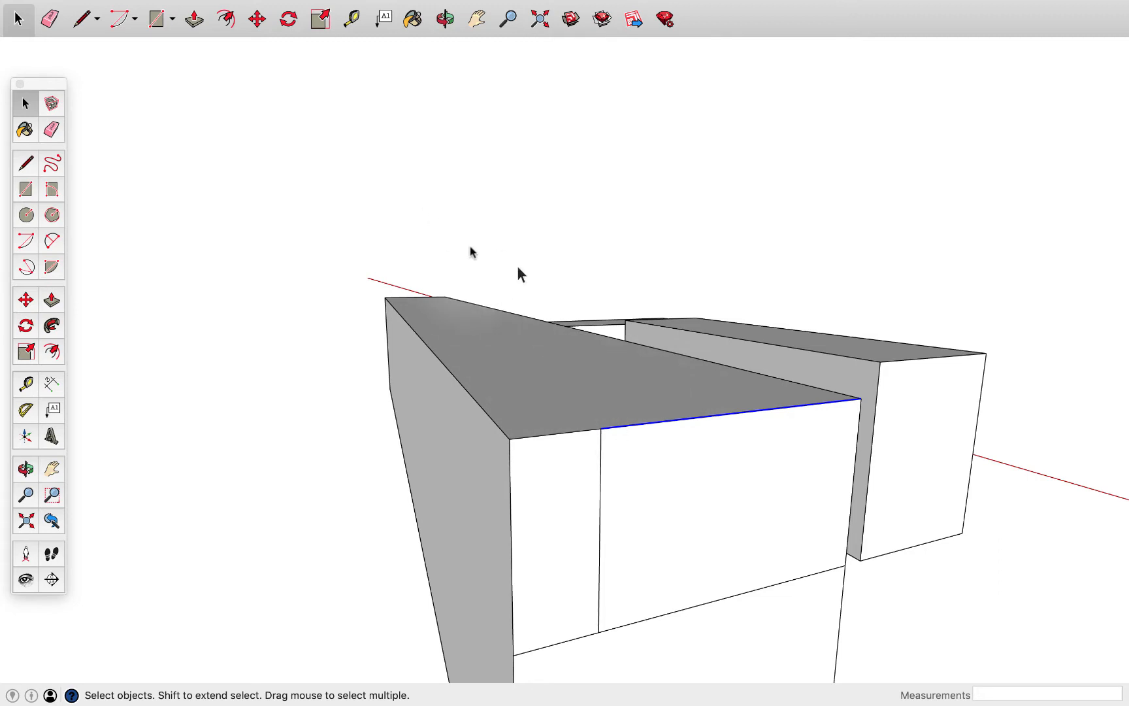
{"action": "left_click", "coordinate": [19, 159]}
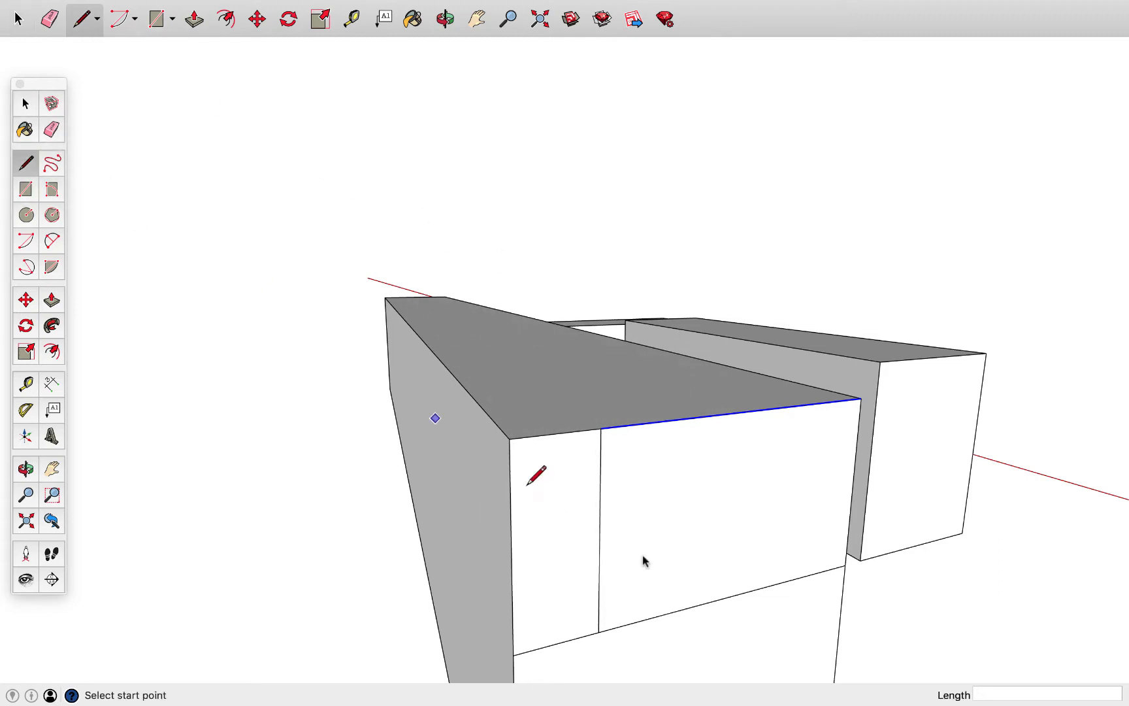
{"action": "left_click", "coordinate": [629, 425]}
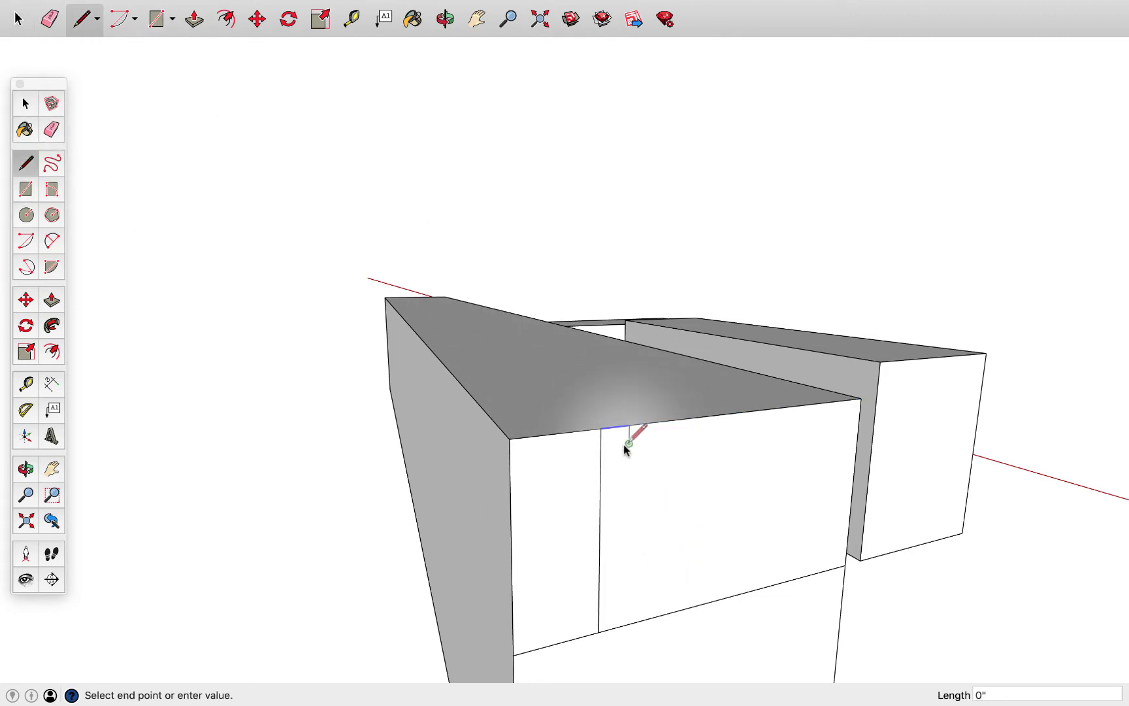
{"action": "left_click", "coordinate": [601, 448]}
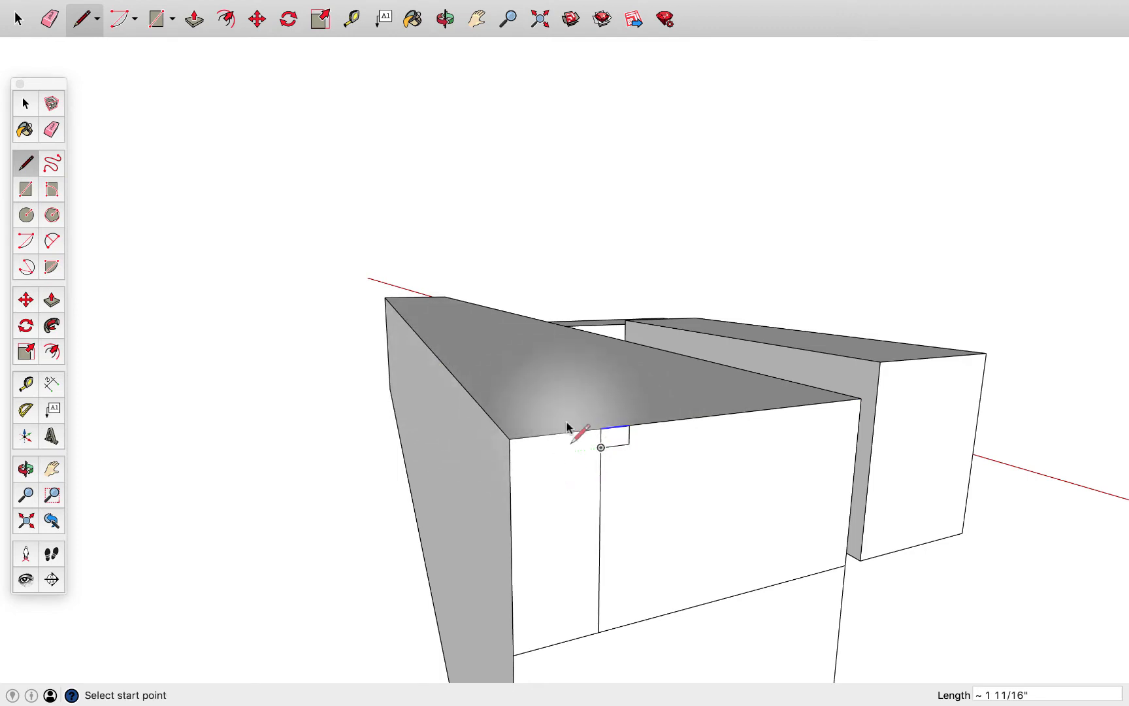
{"action": "left_click", "coordinate": [53, 130]}
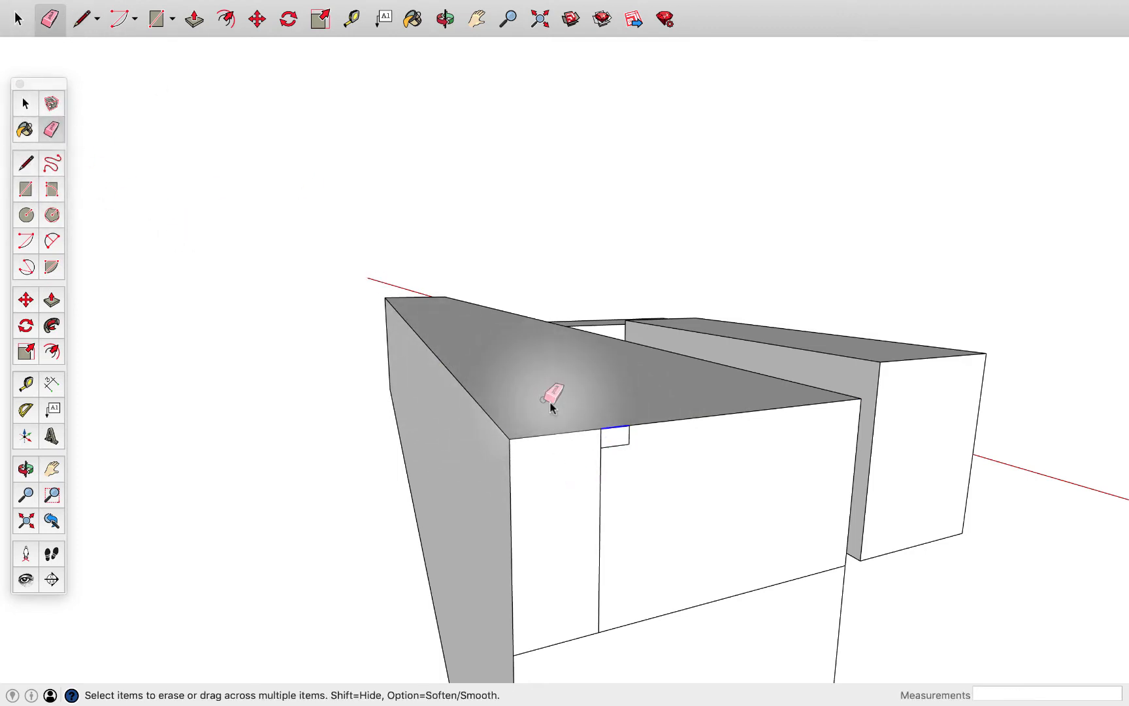
{"action": "left_click", "coordinate": [602, 439]}
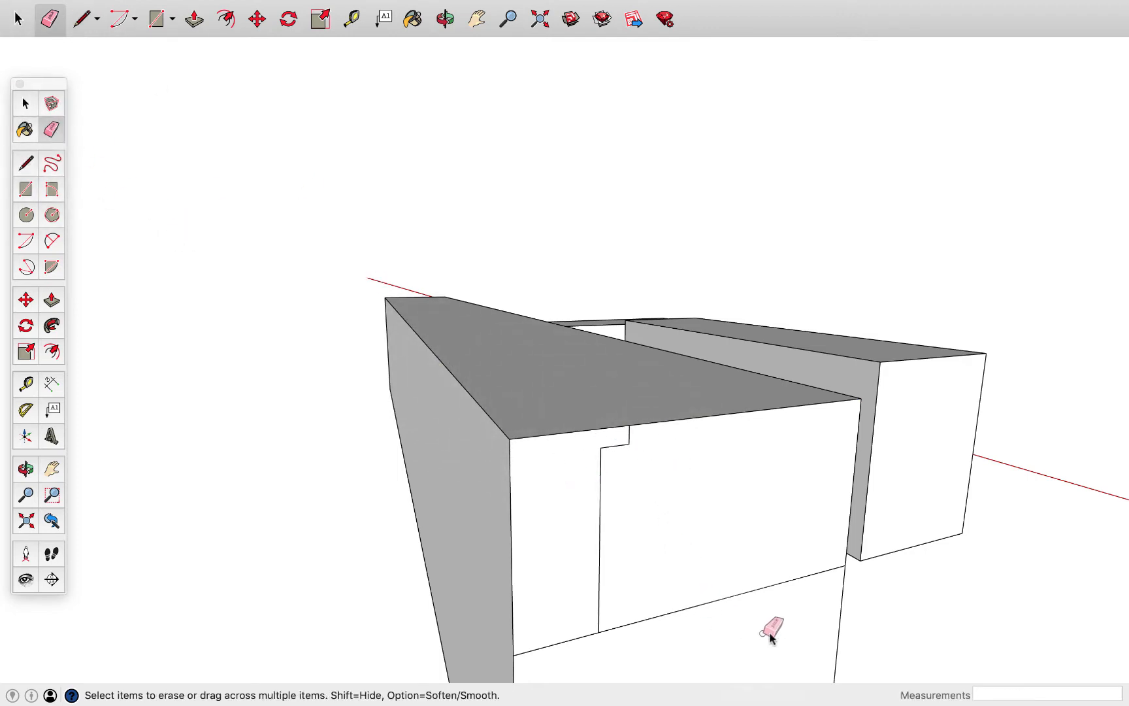
Push the upper recess face on the counter's end back about 14' 5" to carve out a lower worktop
{"action": "mouse_move", "coordinate": [772, 630]}
{"action": "middle_mouse_down"}
{"action": "mouse_move", "coordinate": [739, 591]}
{"action": "mouse_move", "coordinate": [744, 555]}
{"action": "mouse_move", "coordinate": [764, 587]}
{"action": "mouse_move", "coordinate": [735, 572]}
{"action": "middle_mouse_up"}
{"action": "middle_click_drag", "start_coordinate": [541, 614], "coordinate": [588, 588]}
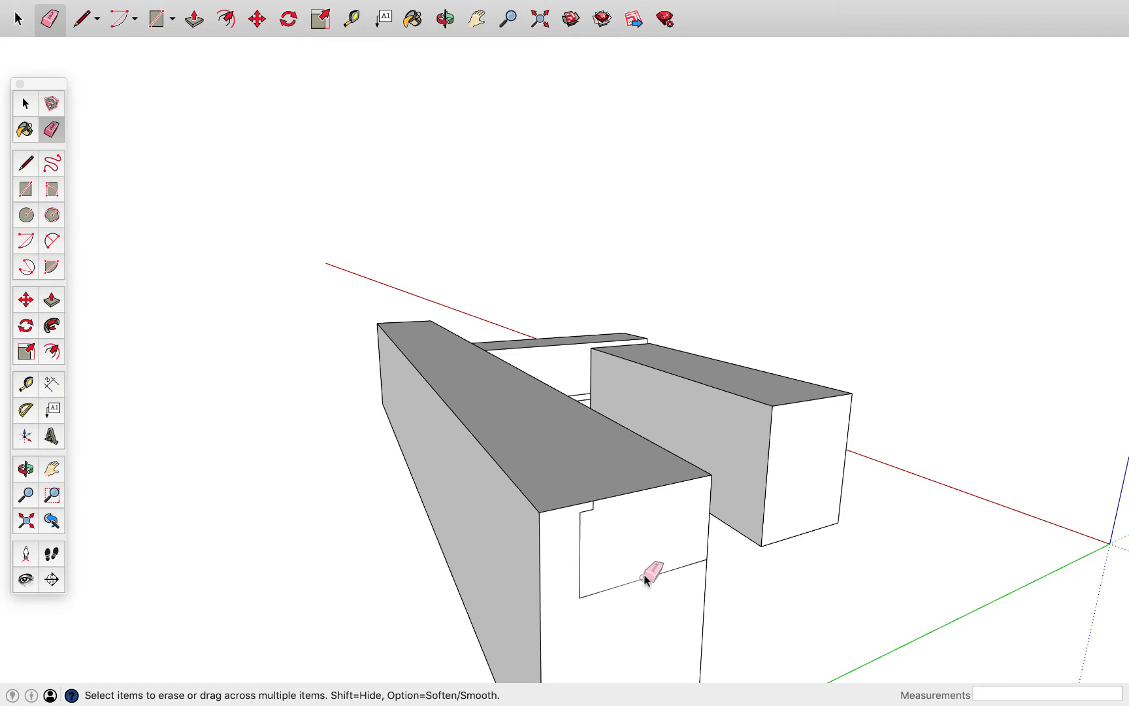
{"action": "key", "text": "p"}
{"action": "mouse_move", "coordinate": [648, 561]}
{"action": "left_mouse_down"}
{"action": "mouse_move", "coordinate": [588, 522]}
{"action": "mouse_move", "coordinate": [403, 328]}
{"action": "mouse_move", "coordinate": [385, 324]}
{"action": "left_mouse_up"}
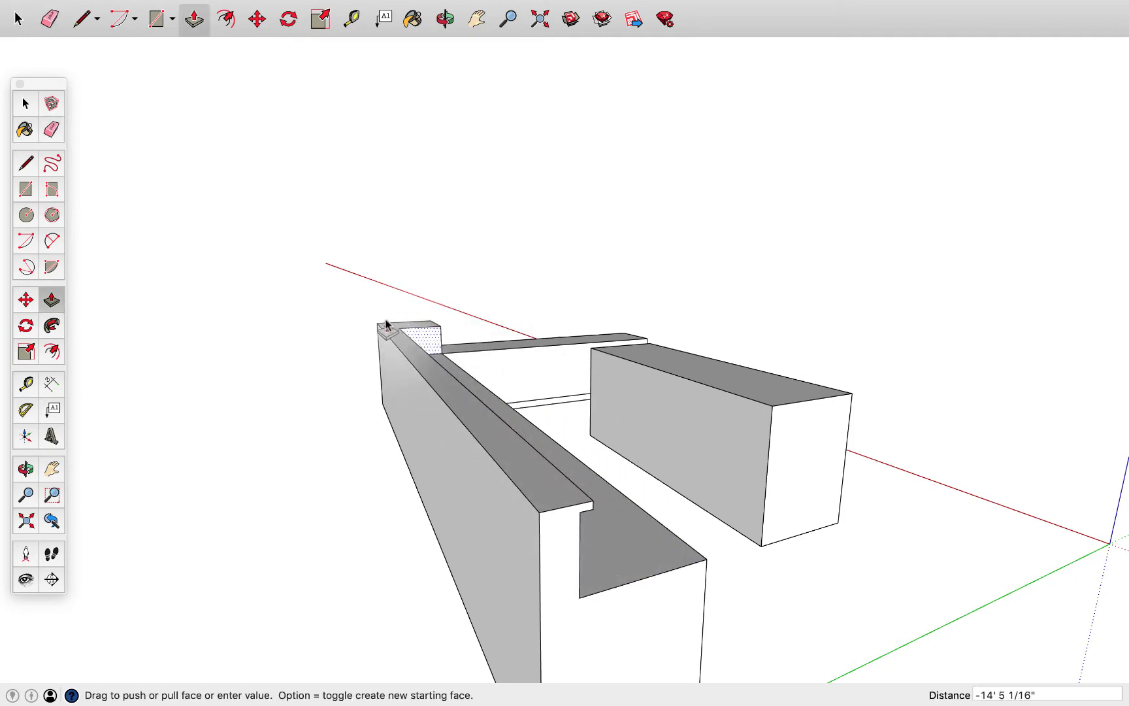
Draw a small rectangular nosing profile projecting about 7/8" from the inner corner of the lower worktop's end face
{"action": "key", "text": "o"}
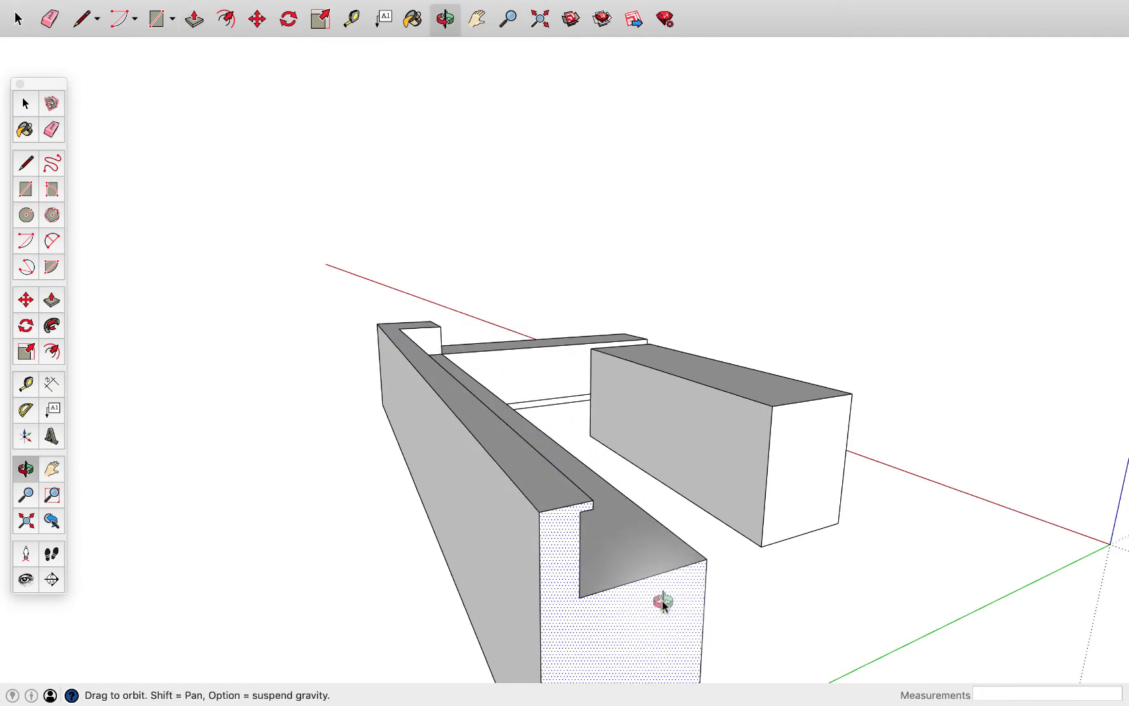
{"action": "left_click_drag", "start_coordinate": [662, 600], "coordinate": [534, 590]}
{"action": "key", "text": "p"}
{"action": "middle_click_drag", "start_coordinate": [532, 587], "coordinate": [501, 439]}
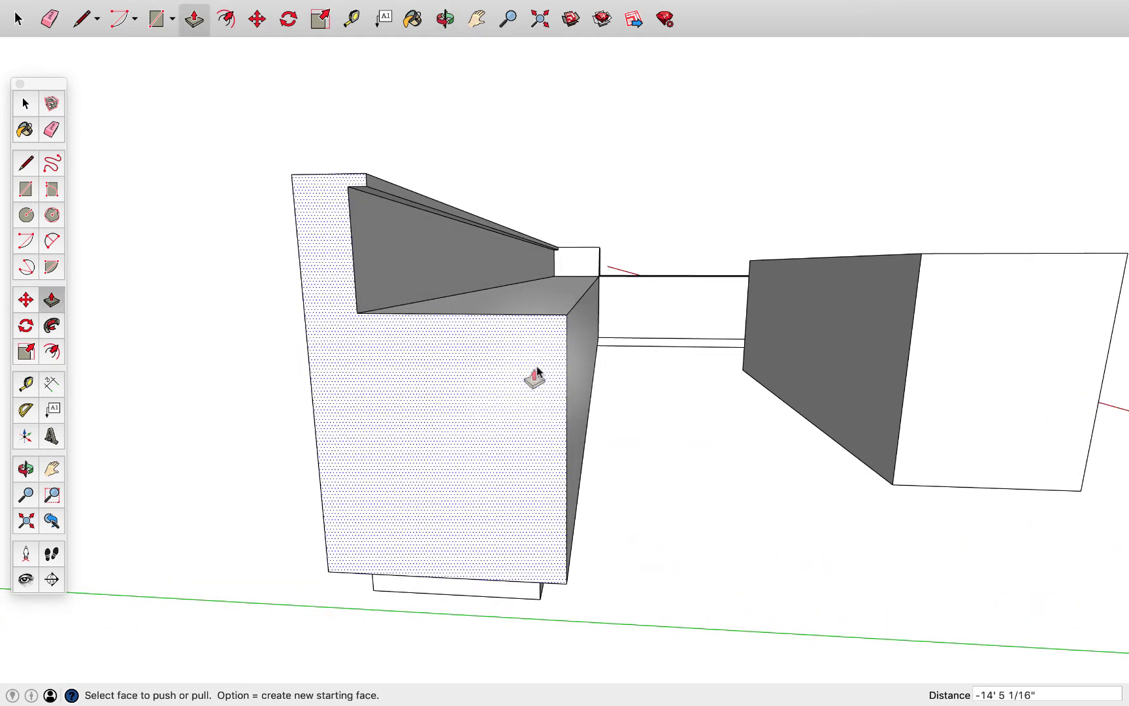
{"action": "mouse_move", "coordinate": [534, 379]}
{"action": "middle_mouse_down"}
{"action": "mouse_move", "coordinate": [584, 327]}
{"action": "mouse_move", "coordinate": [517, 370]}
{"action": "middle_mouse_up"}
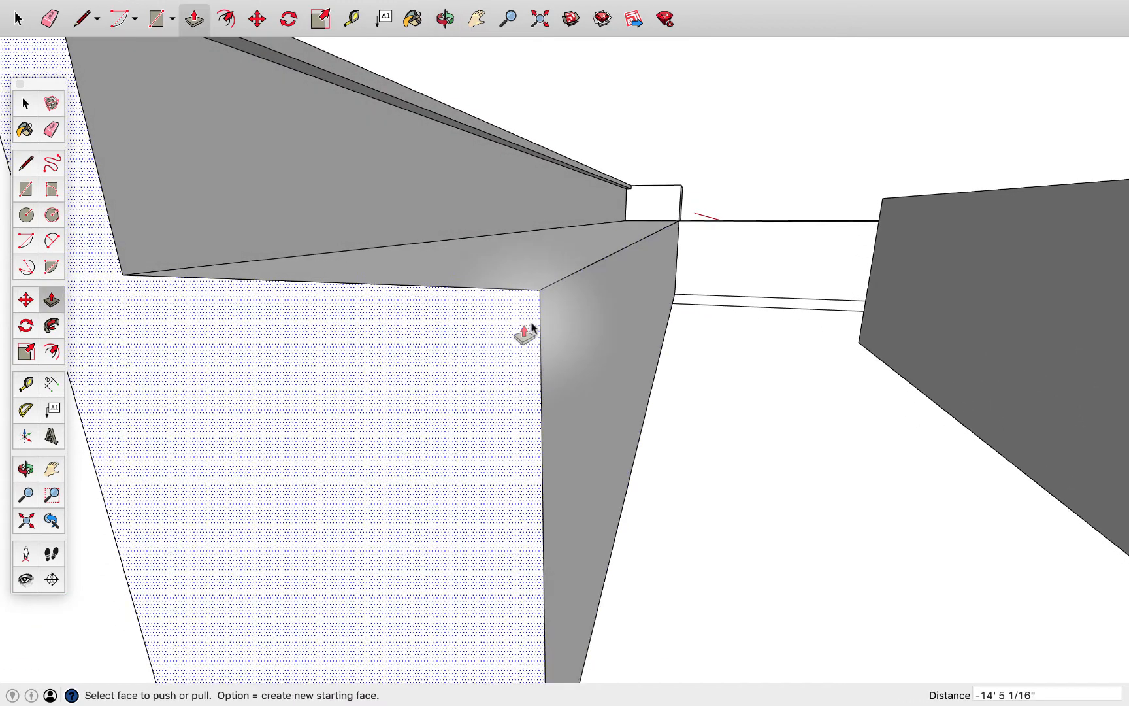
{"action": "left_click", "coordinate": [26, 162]}
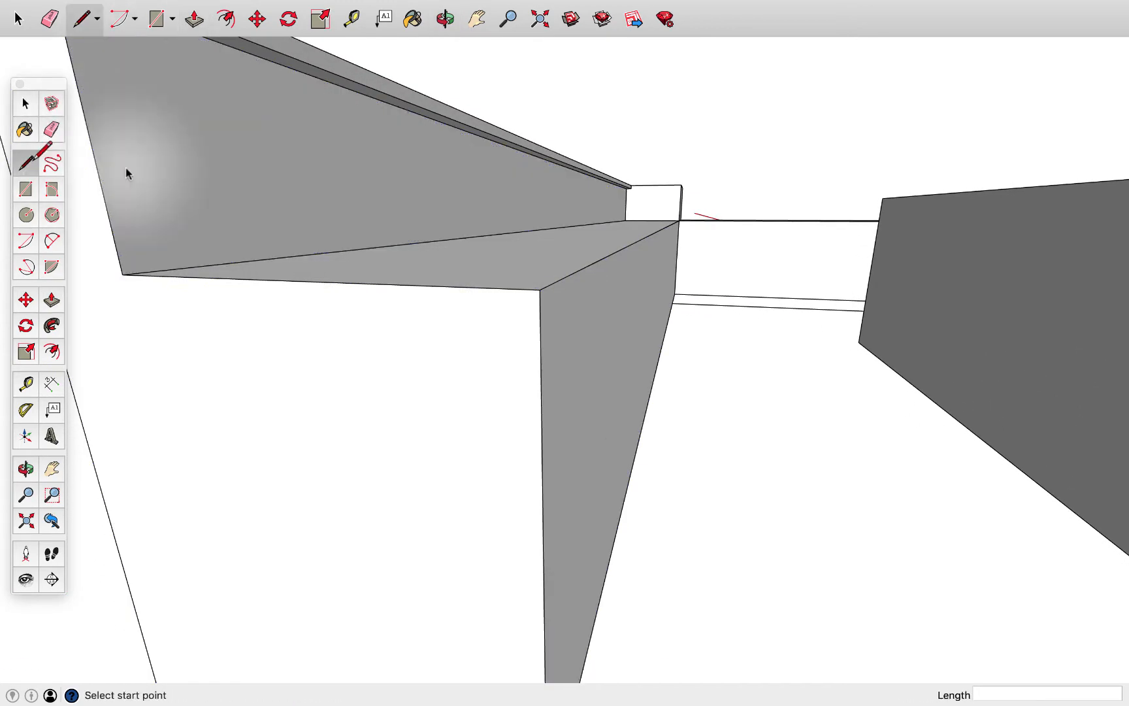
{"action": "left_click", "coordinate": [539, 289]}
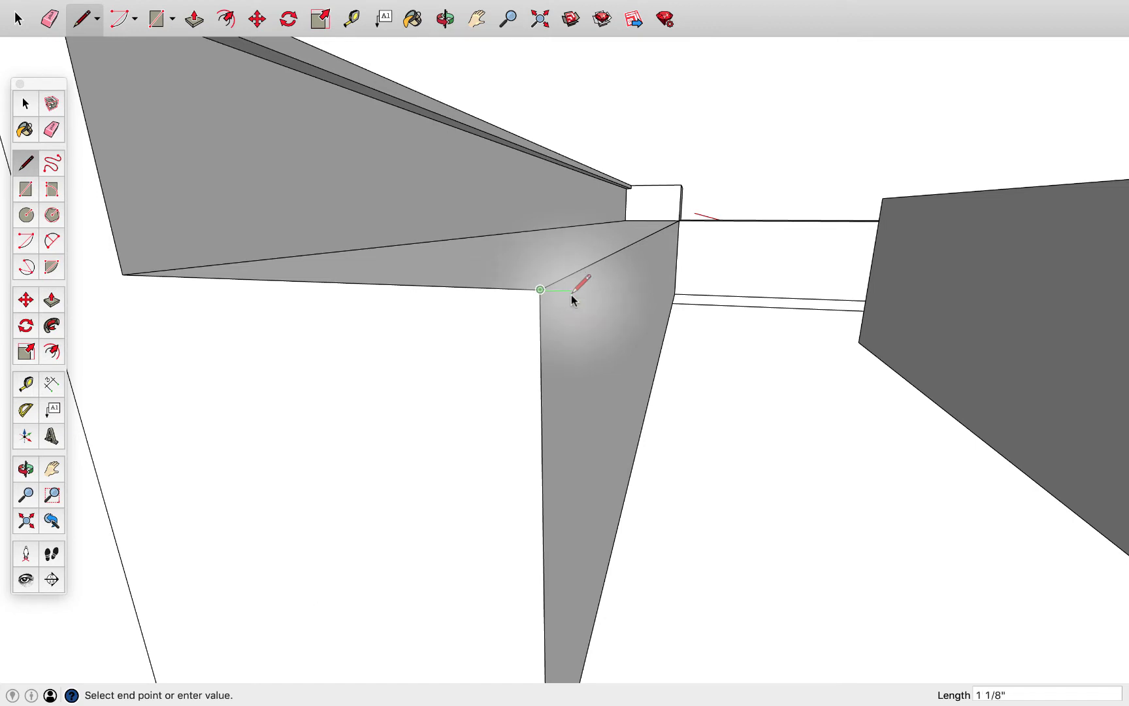
{"action": "left_click", "coordinate": [564, 292]}
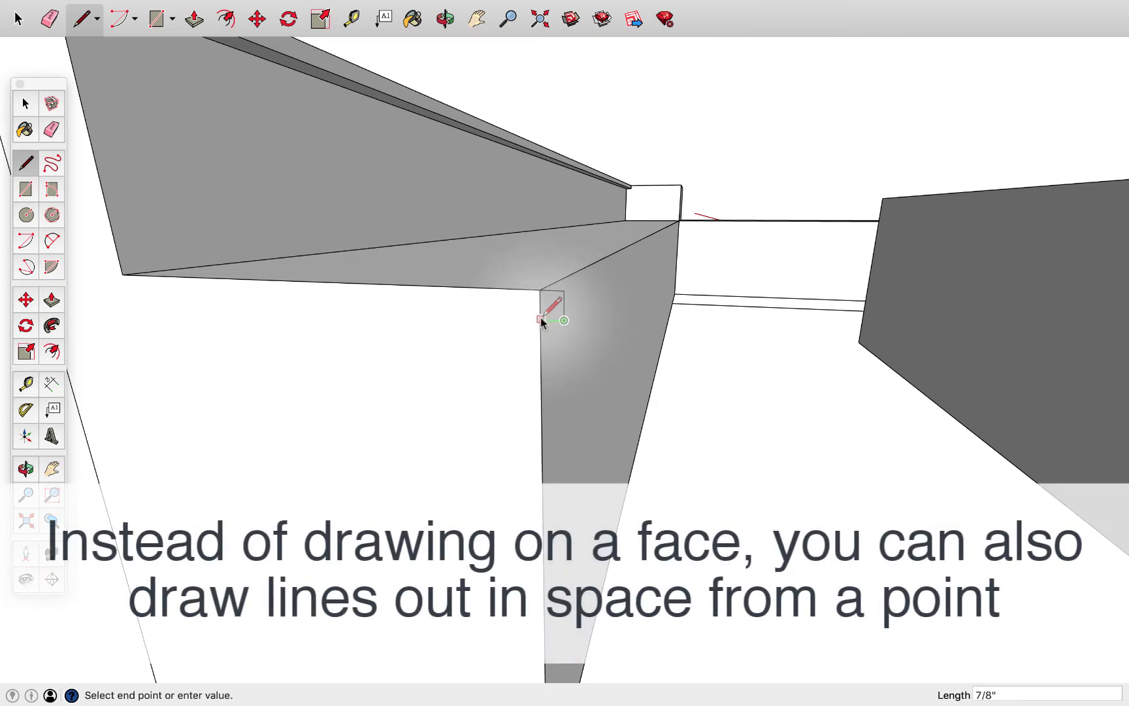
{"action": "left_click", "coordinate": [541, 319]}
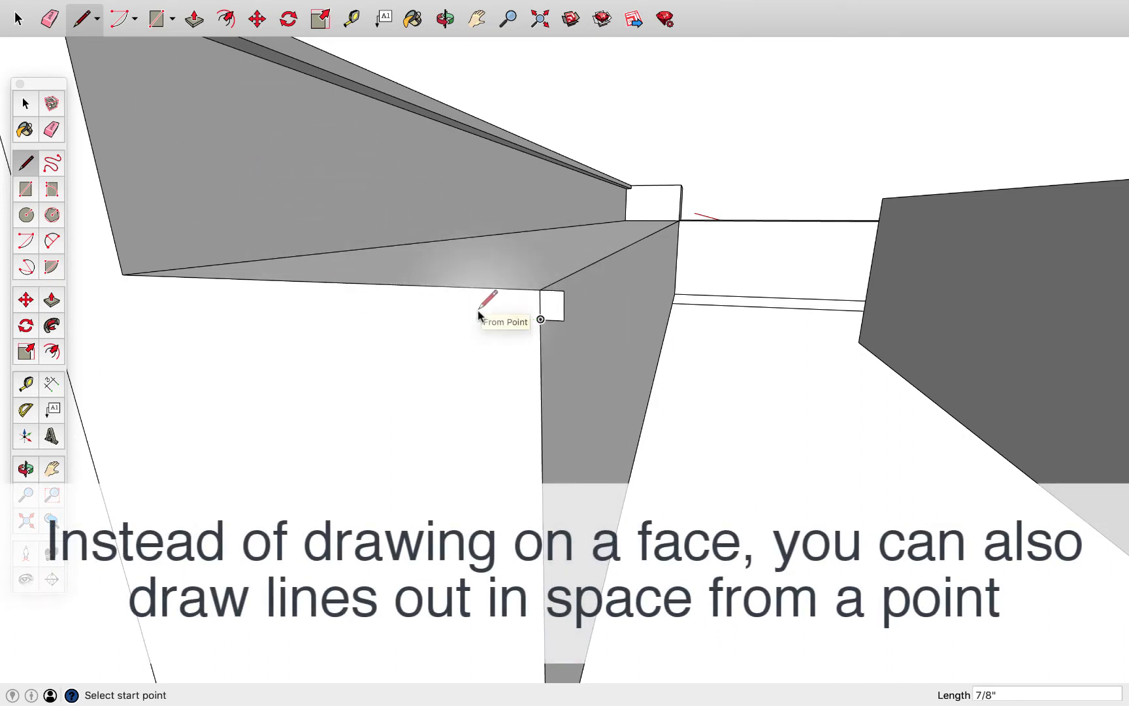
Bevel the nosing profile's two outer corners with diagonal lines about 5/16" and 1/4" long, erasing the cut-off corners
{"action": "scroll", "coordinate": [547, 315], "scroll_direction": "up", "scroll_amount": 3}
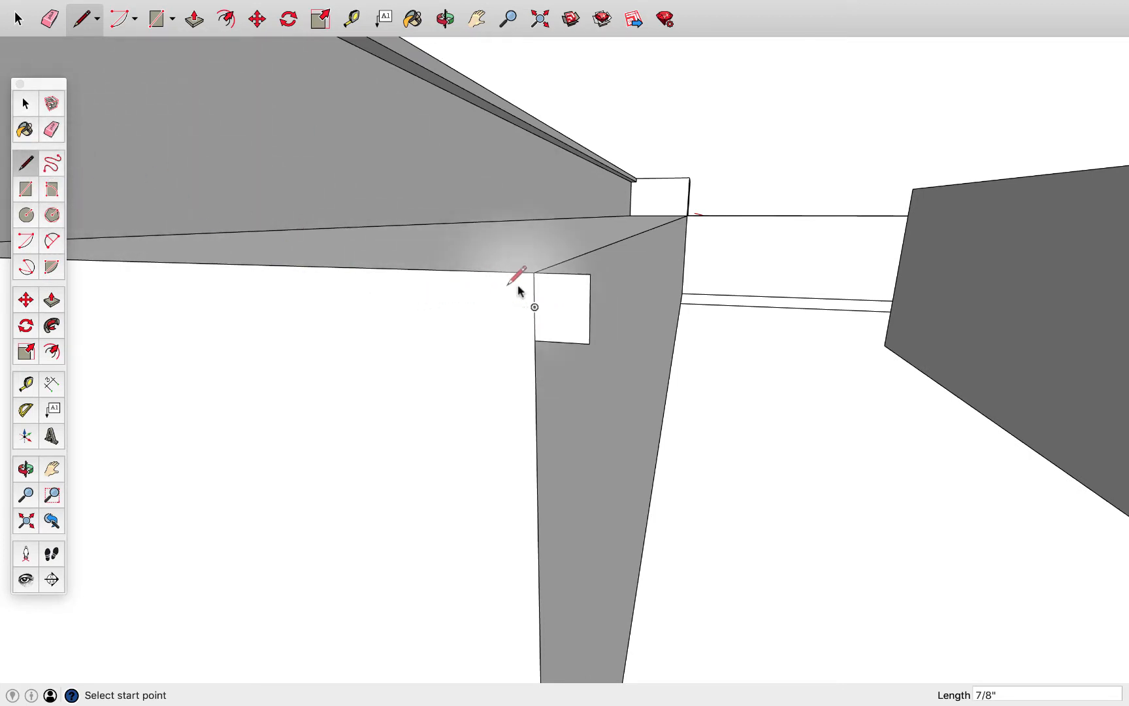
{"action": "left_click", "coordinate": [590, 287]}
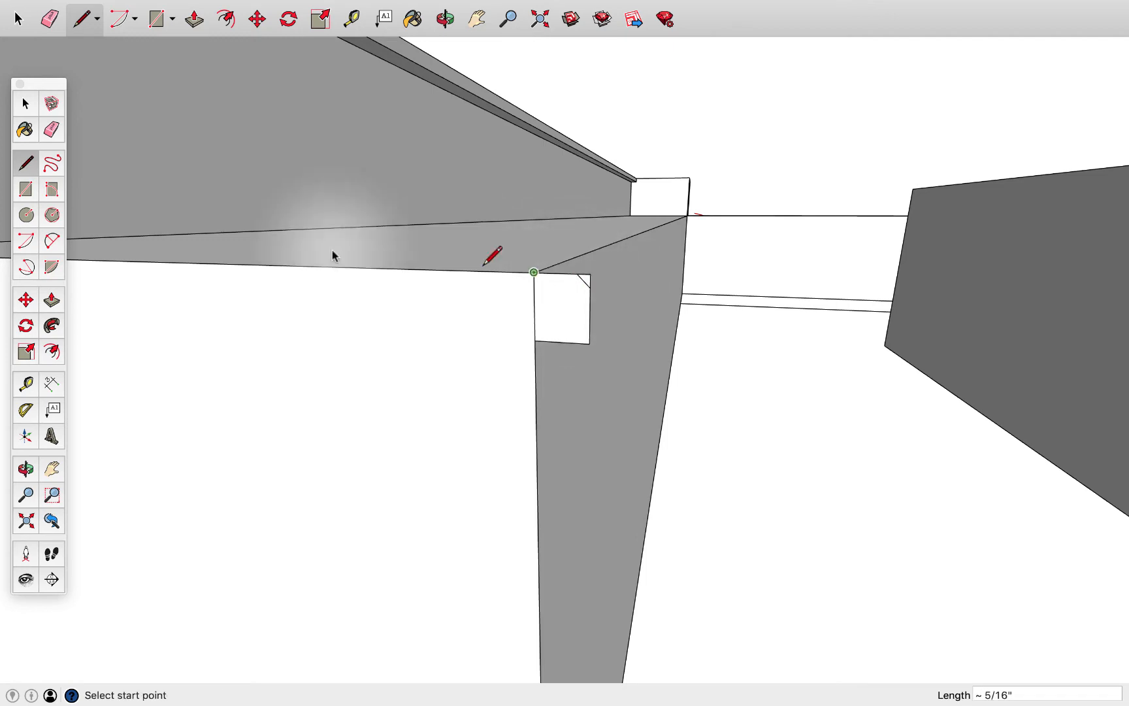
{"action": "left_click", "coordinate": [578, 343]}
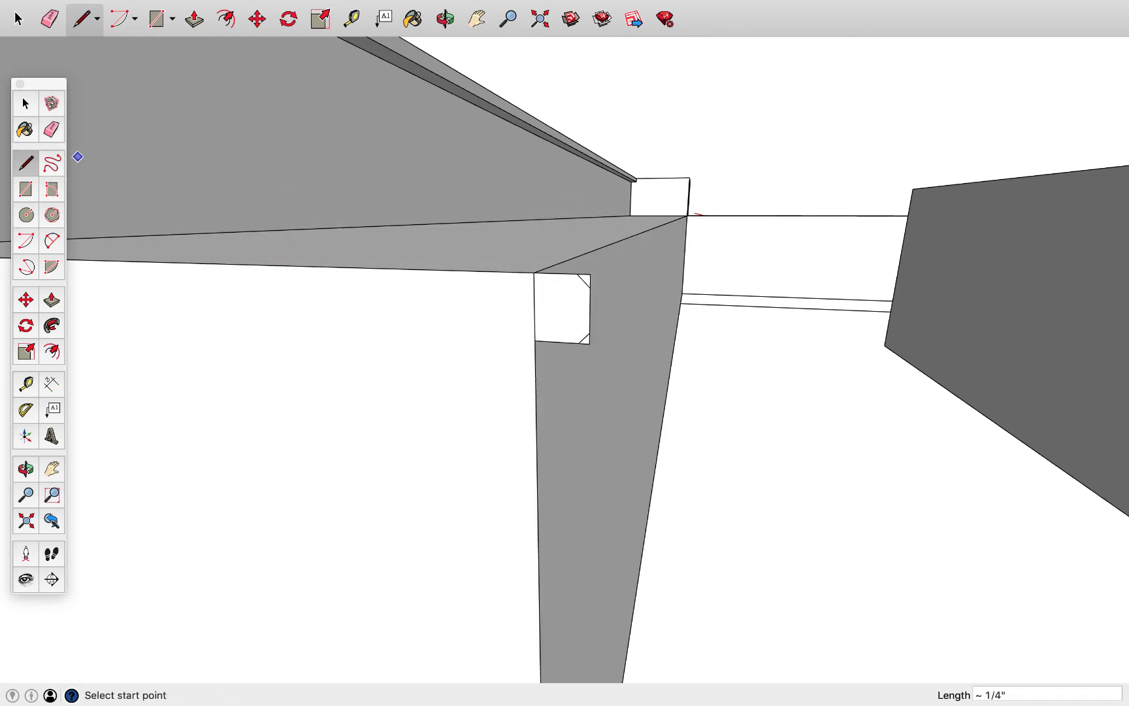
{"action": "left_click", "coordinate": [52, 130]}
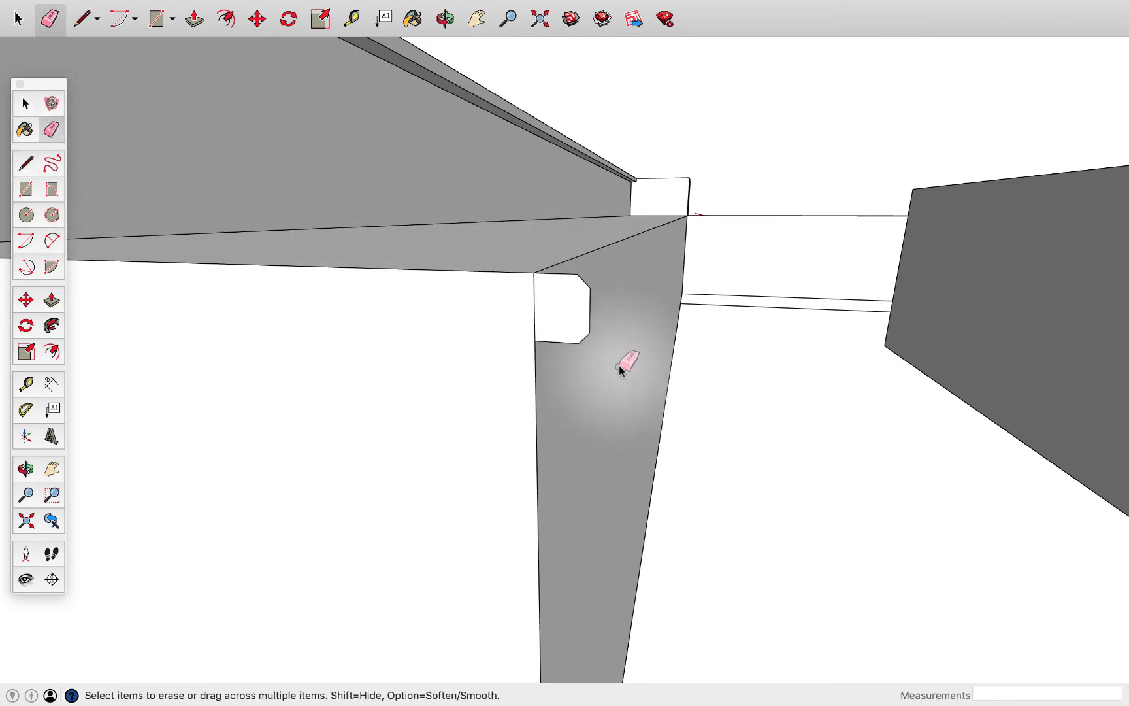
{"action": "mouse_move", "coordinate": [625, 361]}
{"action": "middle_mouse_down"}
{"action": "mouse_move", "coordinate": [600, 383]}
{"action": "mouse_move", "coordinate": [596, 413]}
{"action": "middle_mouse_up"}
{"action": "key", "text": "l"}
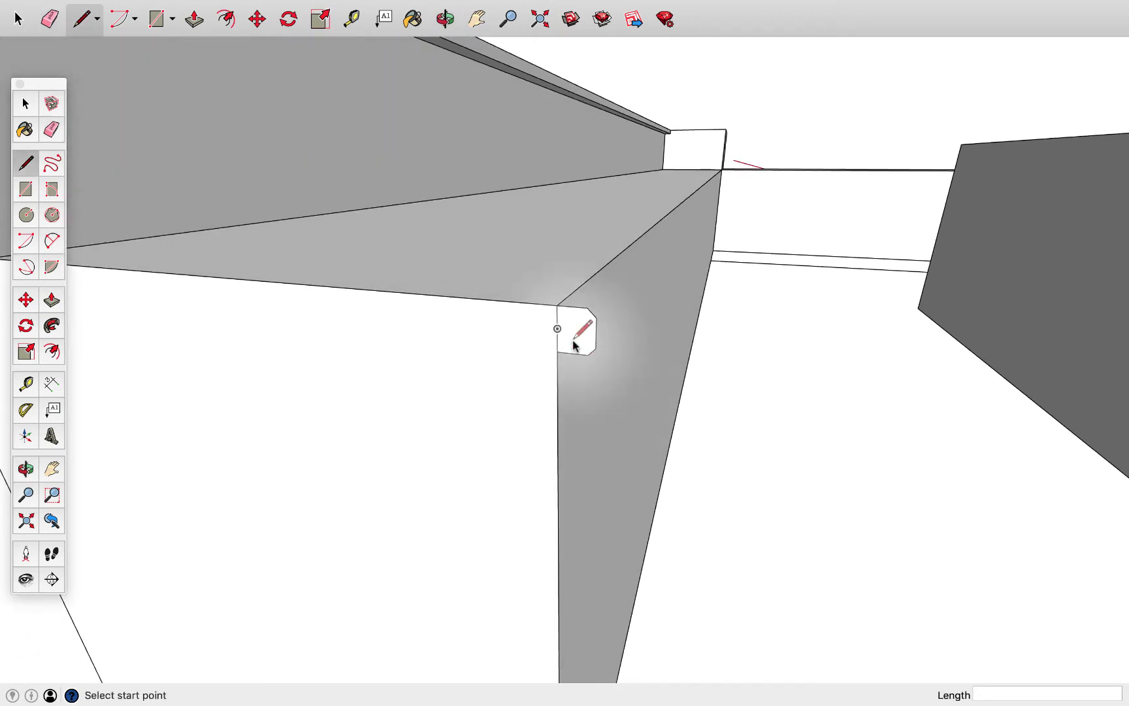
Extrude the bevelled nosing profile 14' 5 1/16" along the worktop, and push the leftover raised block at the far corner back 1' 11 5/16"
{"action": "key", "text": "p"}
{"action": "left_click_drag", "start_coordinate": [577, 328], "coordinate": [731, 177]}
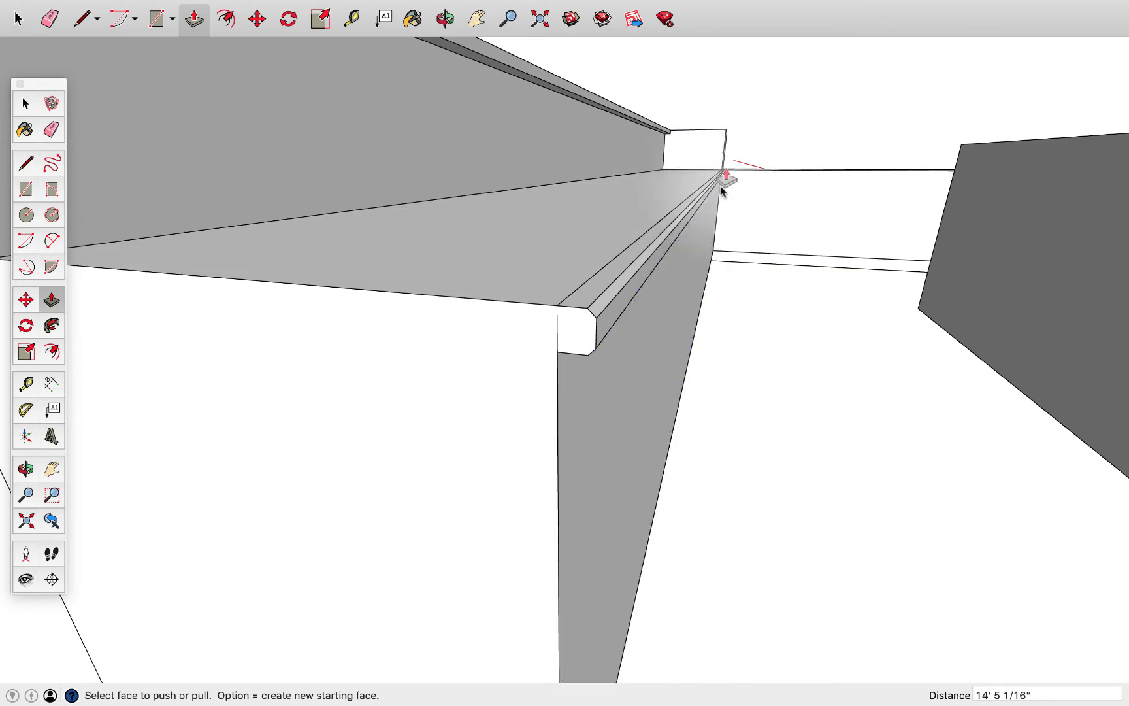
{"action": "middle_click_drag", "start_coordinate": [718, 186], "coordinate": [689, 301]}
{"action": "left_click_drag", "start_coordinate": [683, 312], "coordinate": [711, 244]}
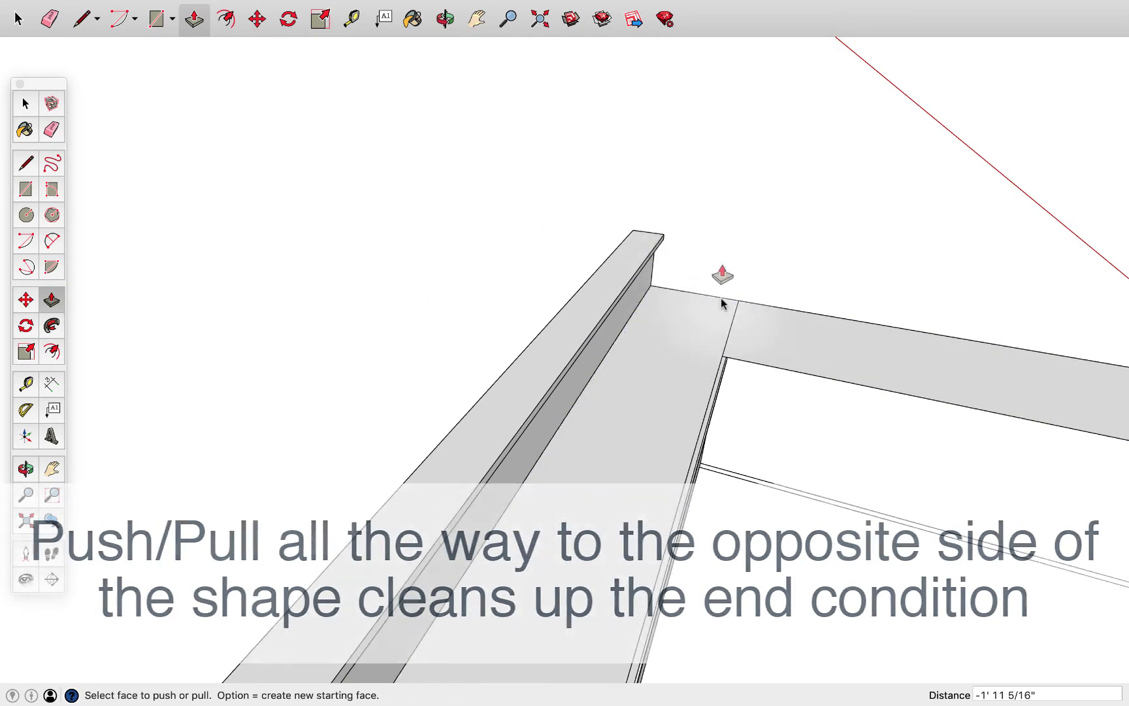
Examine the counter's raised ledge, worktop nosing and return corner, as well as the plain work table block, from several sides
{"action": "scroll", "coordinate": [798, 389], "scroll_direction": "down", "scroll_amount": 3}
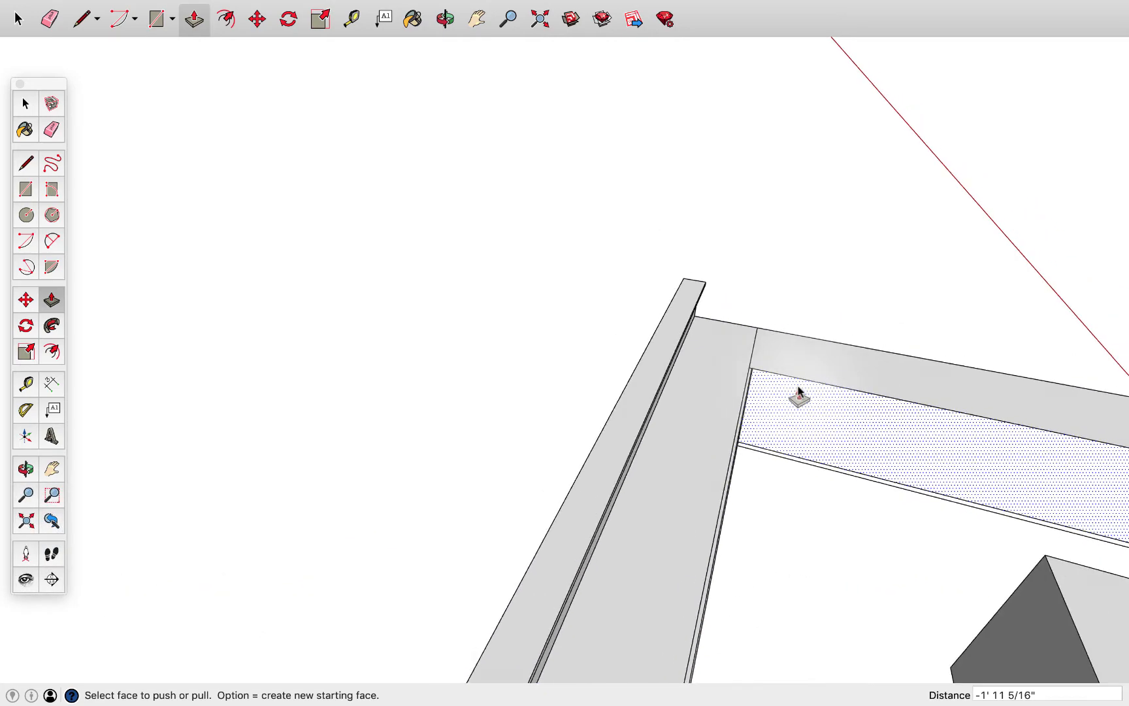
{"action": "middle_click_drag", "start_coordinate": [796, 384], "coordinate": [569, 325]}
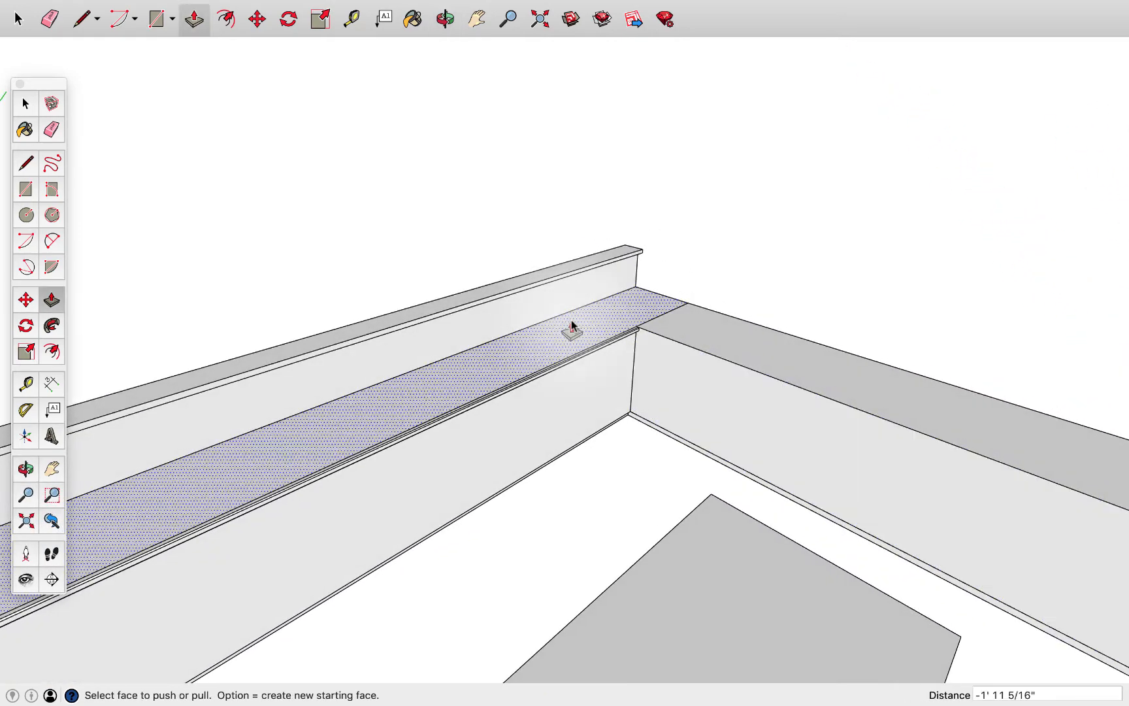
{"action": "scroll", "coordinate": [573, 339], "scroll_direction": "down", "scroll_amount": 3}
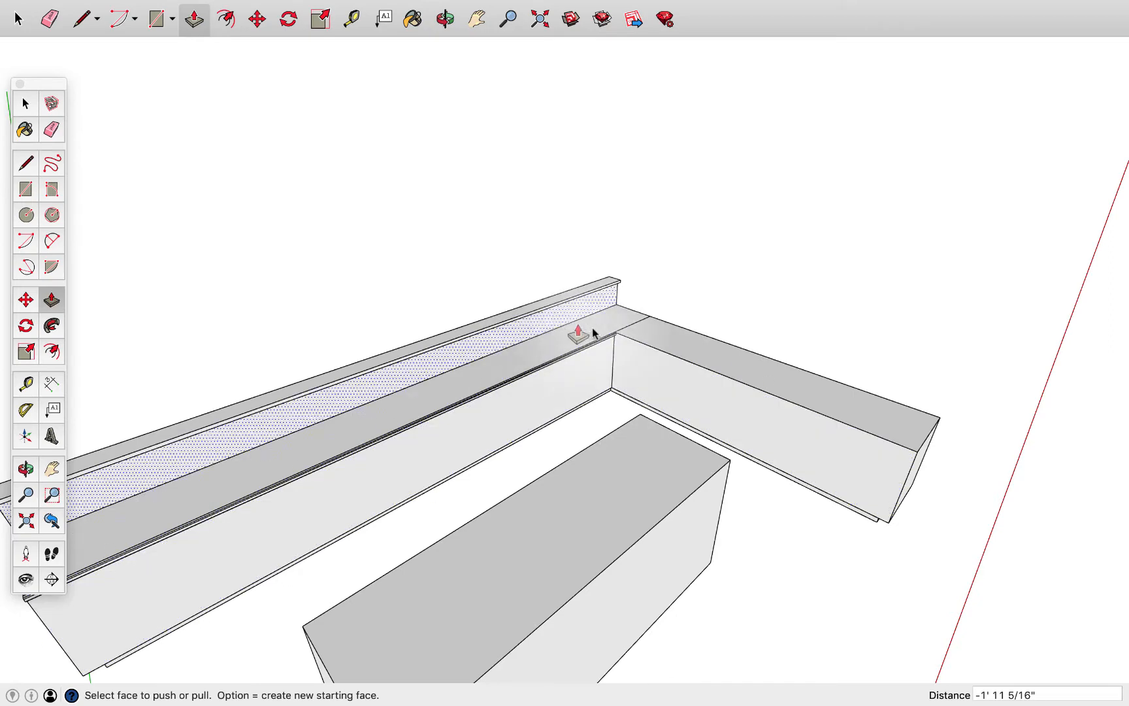
{"action": "scroll", "coordinate": [466, 403], "scroll_direction": "down", "scroll_amount": 4}
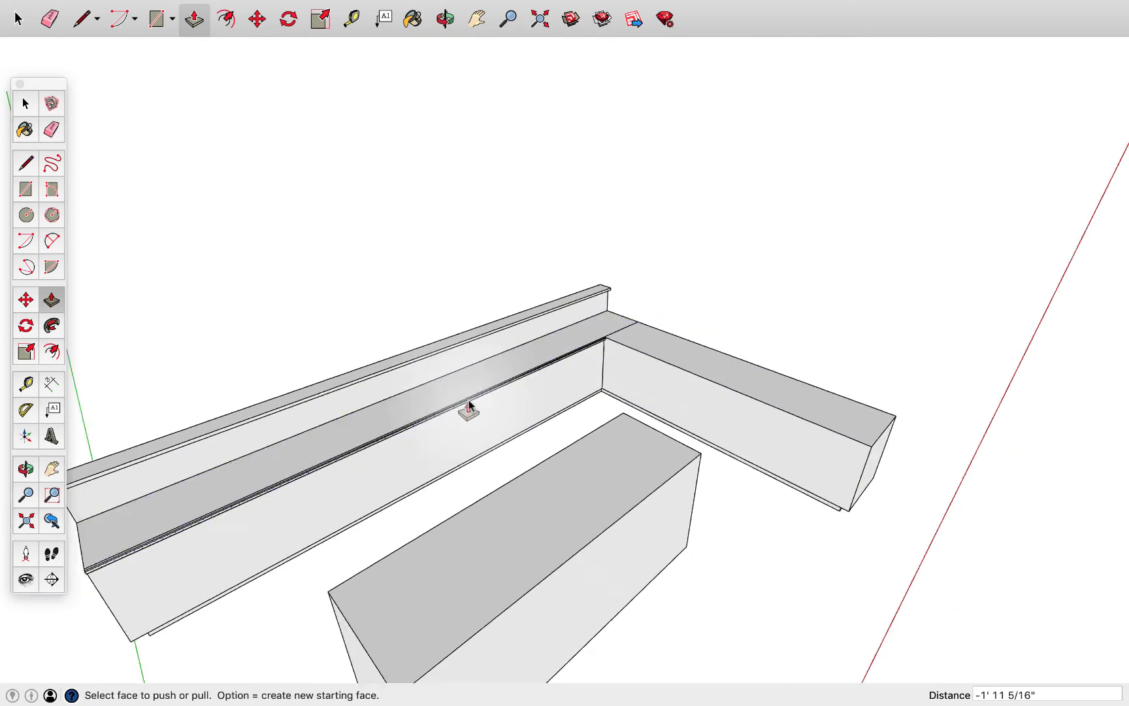
{"action": "middle_click_drag", "start_coordinate": [444, 428], "coordinate": [587, 295]}
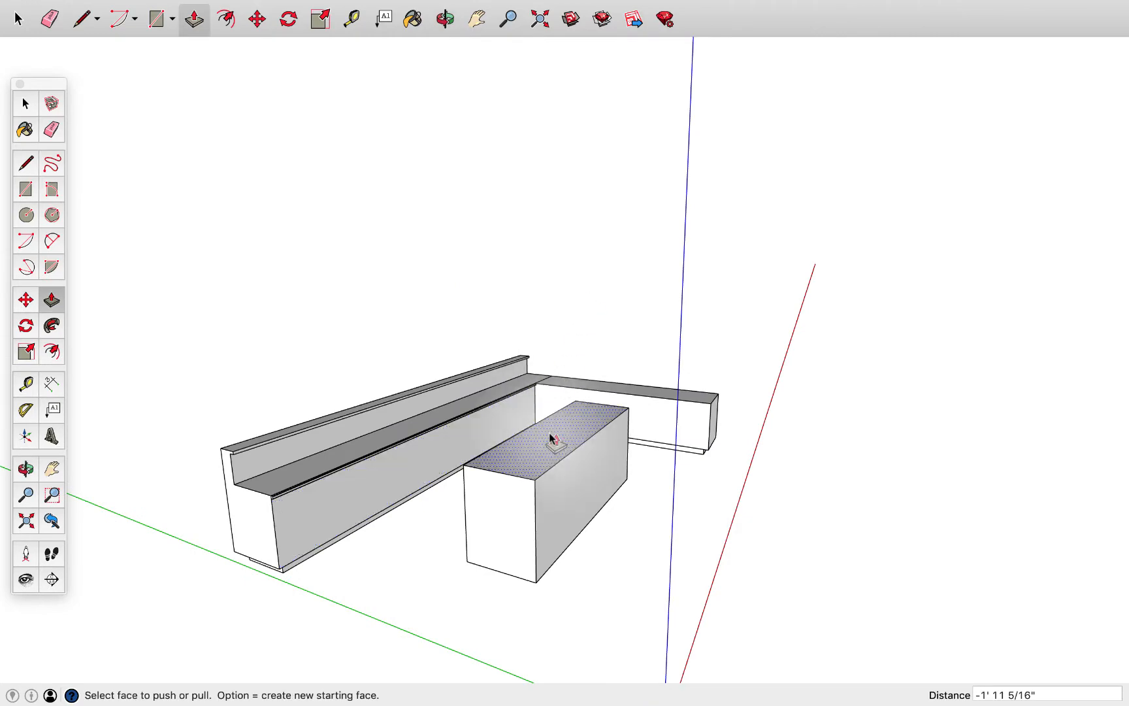
{"action": "middle_click_drag", "start_coordinate": [524, 438], "coordinate": [458, 474]}
{"action": "scroll", "coordinate": [459, 474], "scroll_direction": "up", "scroll_amount": 3}
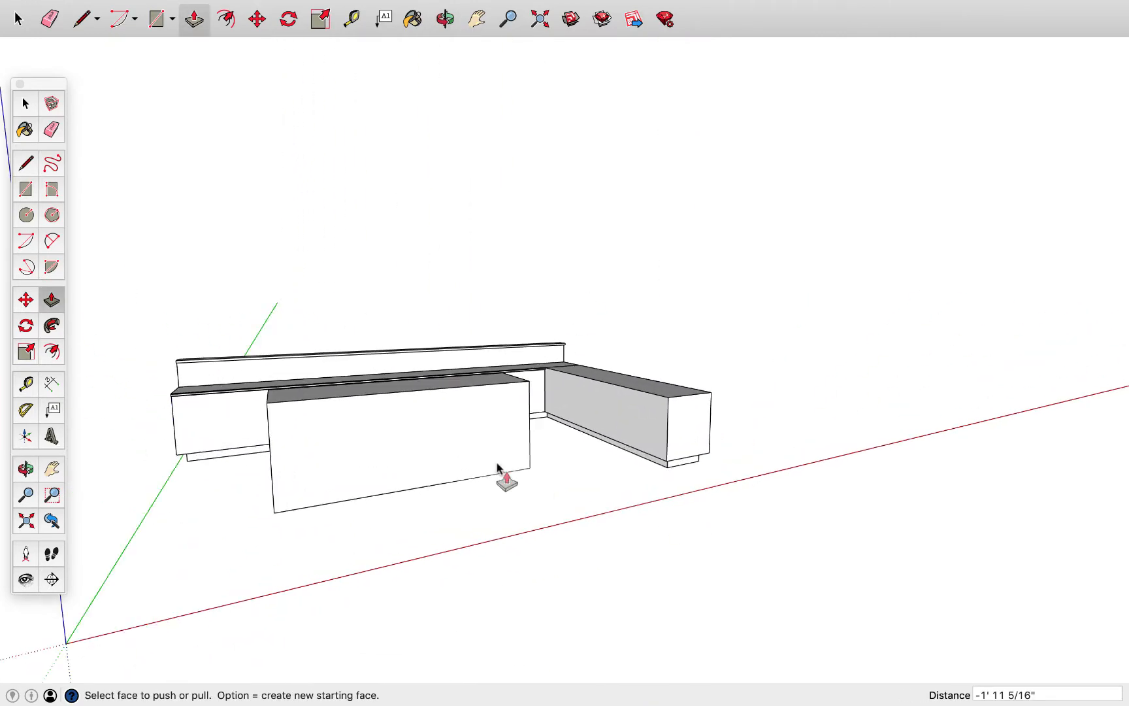
{"action": "mouse_move", "coordinate": [411, 398]}
{"action": "middle_mouse_down"}
{"action": "mouse_move", "coordinate": [539, 527]}
{"action": "mouse_move", "coordinate": [486, 474]}
{"action": "mouse_move", "coordinate": [358, 420]}
{"action": "mouse_move", "coordinate": [385, 453]}
{"action": "middle_mouse_up"}
{"action": "scroll", "coordinate": [389, 449], "scroll_direction": "up", "scroll_amount": 2}
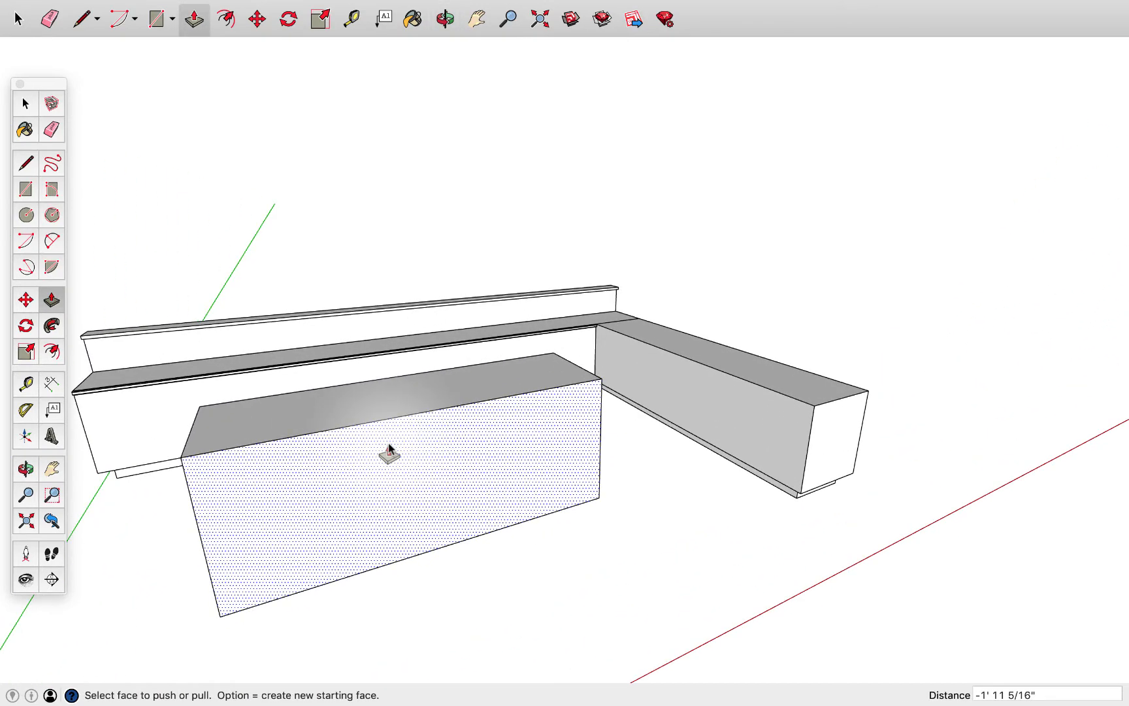
Offset the outline of the work table's long front face inward by about 2 13/16" to form a frame
{"action": "left_click", "coordinate": [26, 189]}
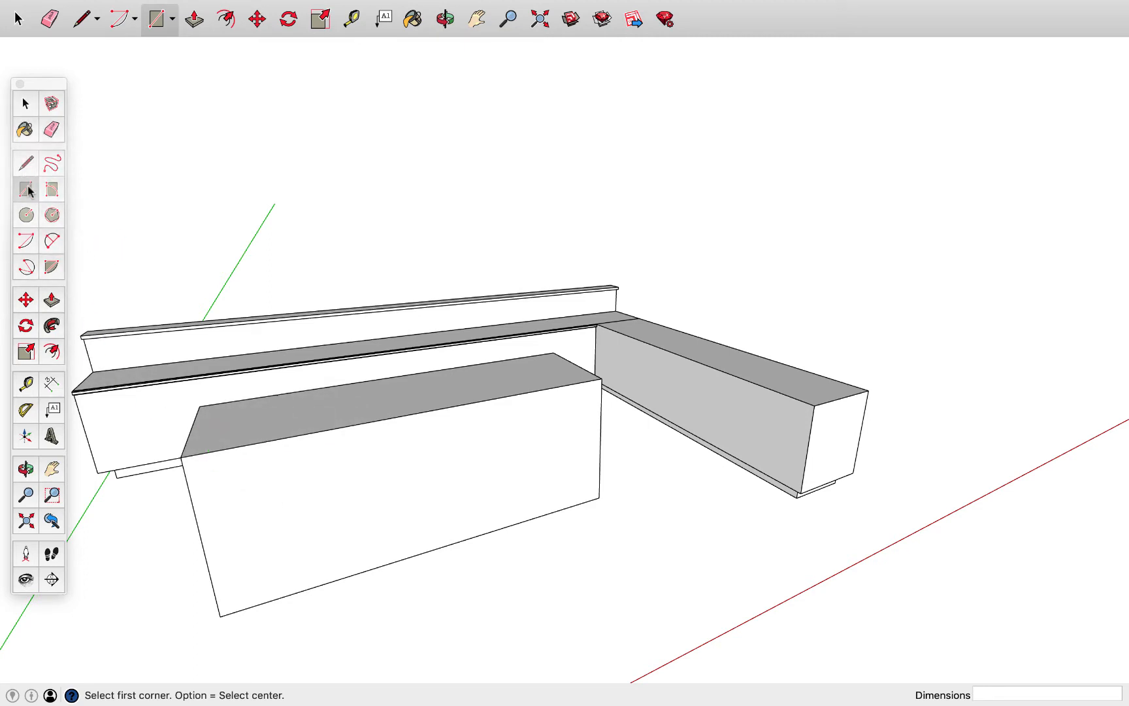
{"action": "left_click", "coordinate": [225, 19]}
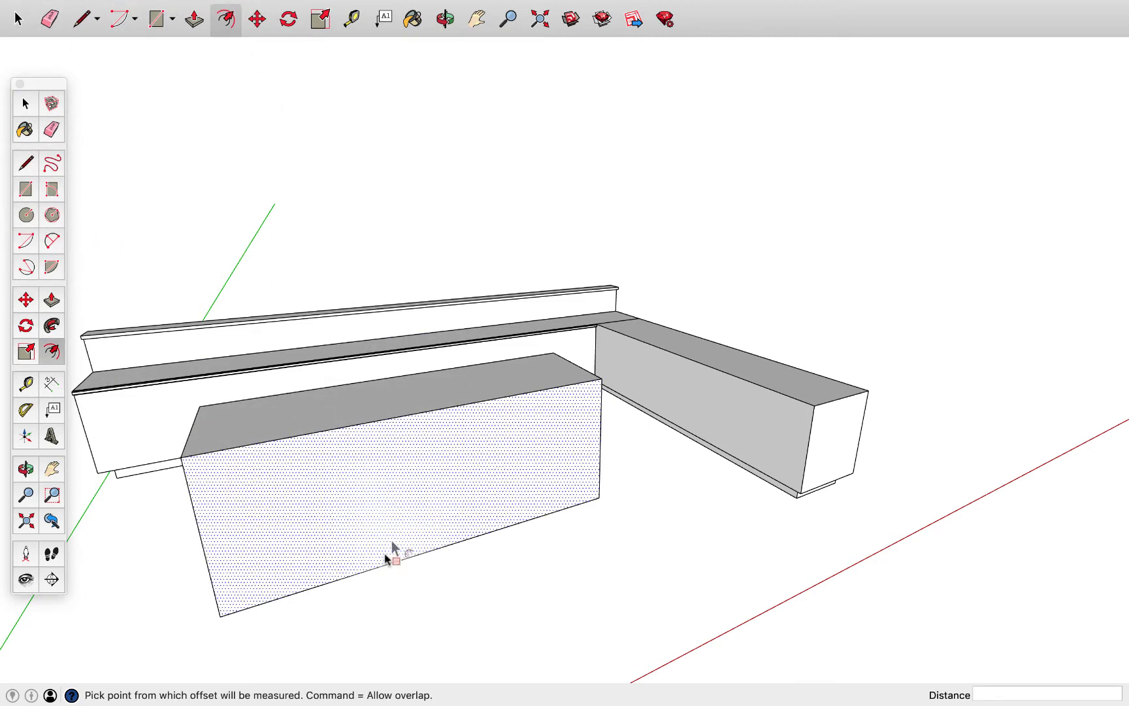
{"action": "left_click", "coordinate": [311, 436]}
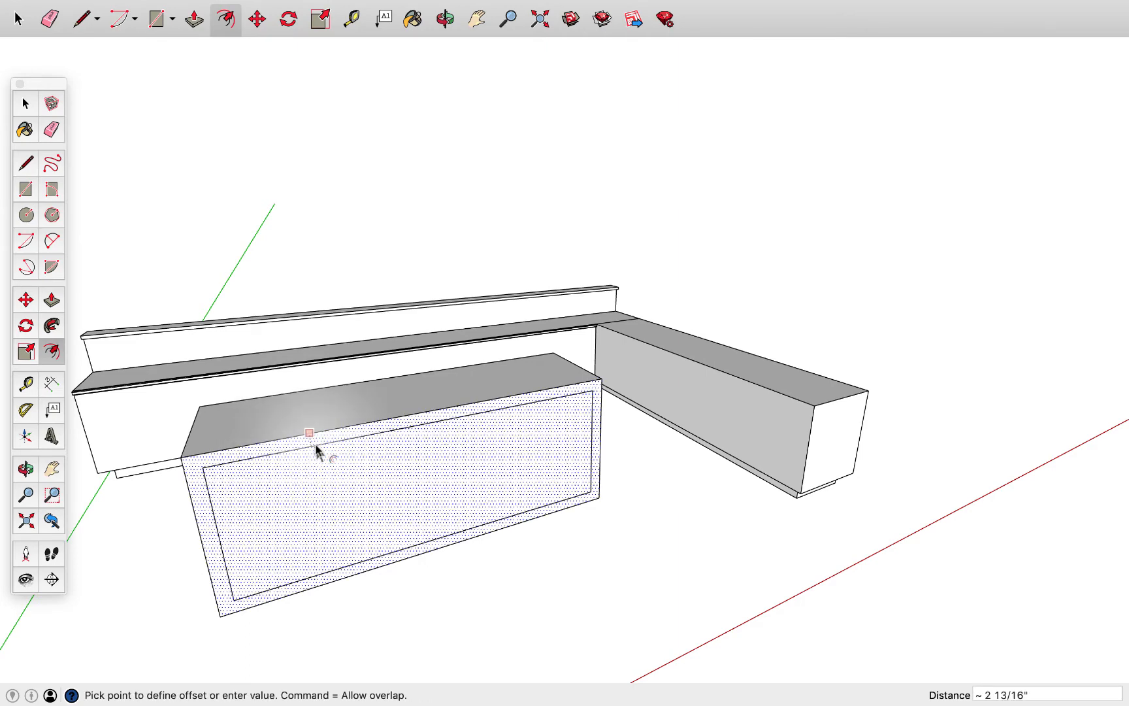
{"action": "left_click", "coordinate": [317, 451]}
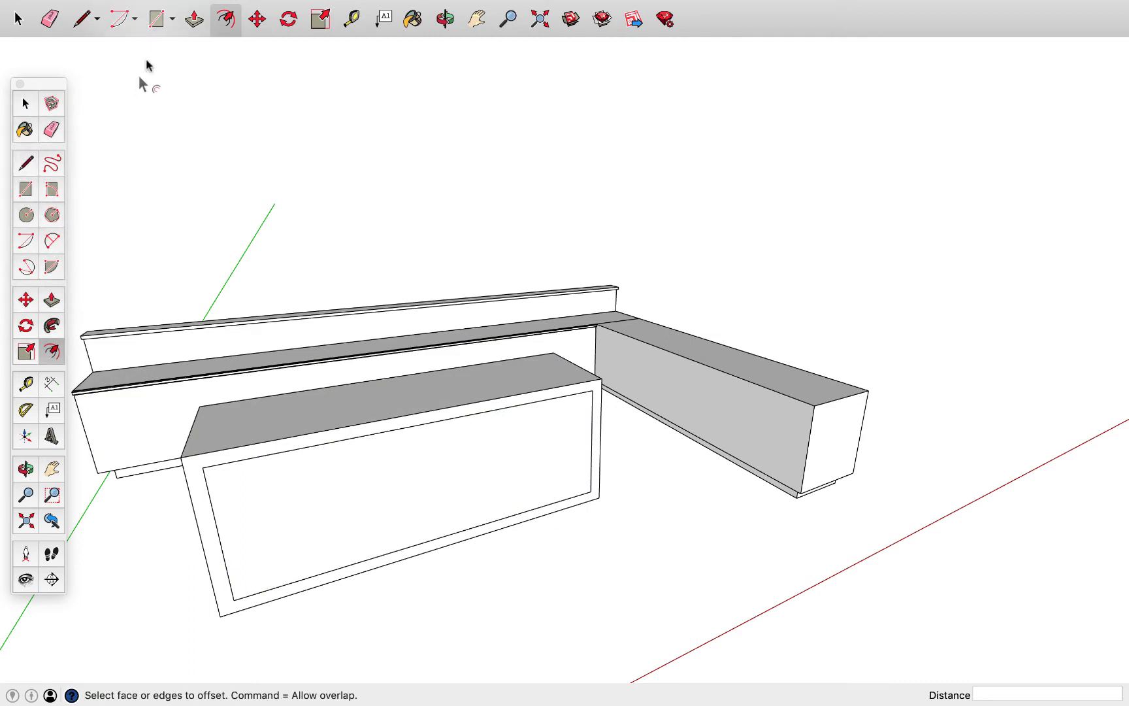
Draw a shelf-edge rectangle about 2 15/16" high and 7' 1 5/16" long across the inside of the table's frame
{"action": "left_click", "coordinate": [159, 22]}
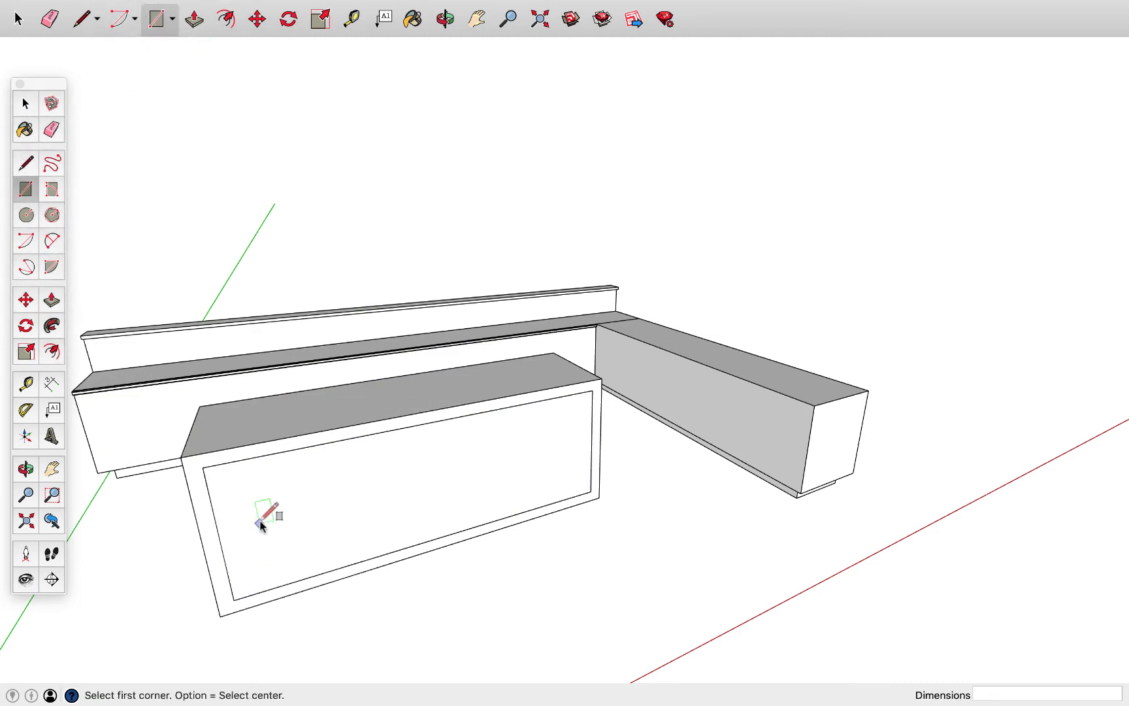
{"action": "left_click", "coordinate": [219, 535]}
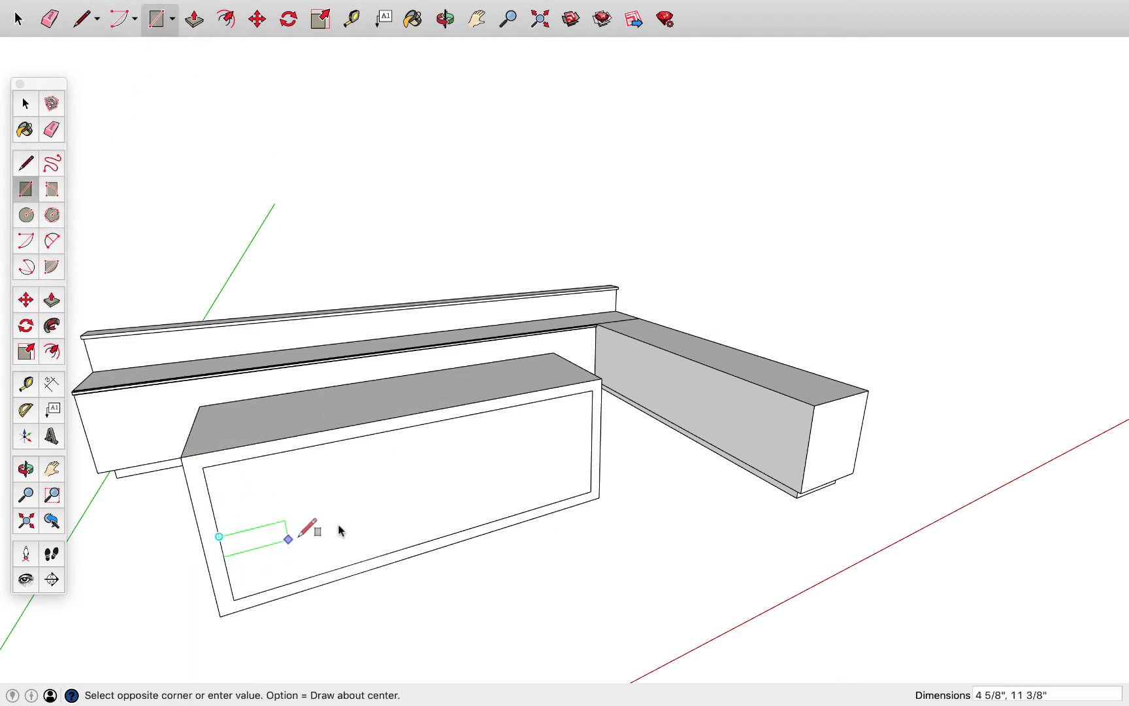
{"action": "left_click", "coordinate": [592, 453]}
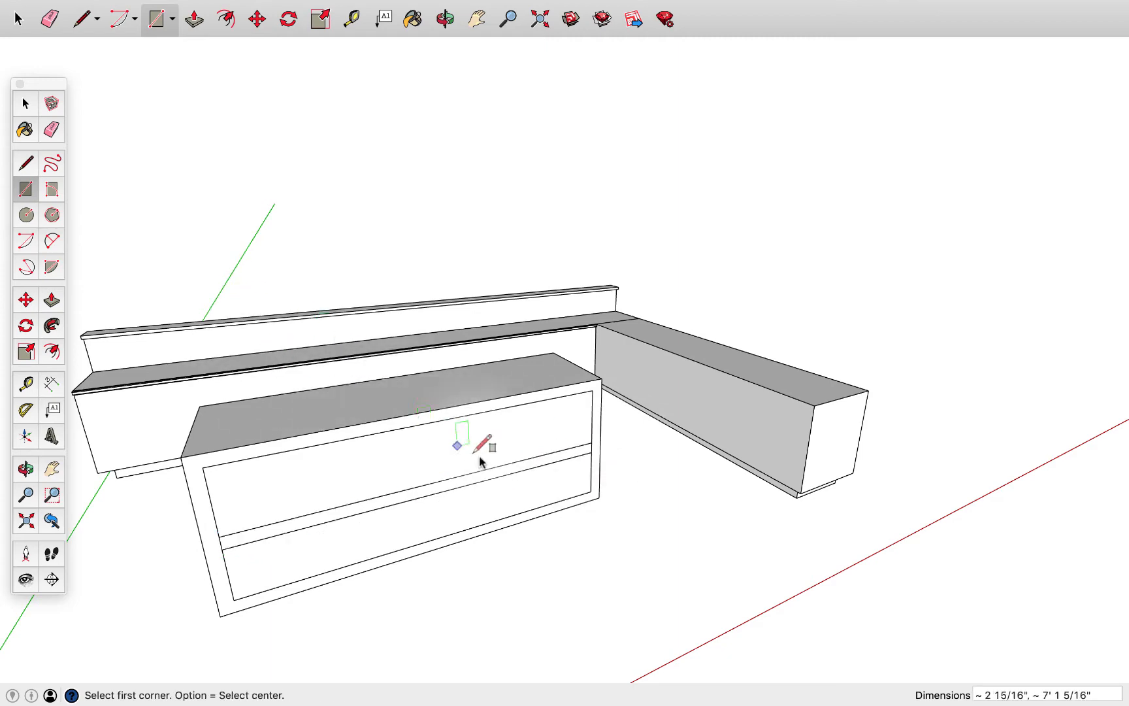
Push the panels above and below the shelf 2' 3 3/4" back through the table to open both compartments
{"action": "middle_click_drag", "start_coordinate": [480, 462], "coordinate": [473, 433]}
{"action": "key", "text": "p"}
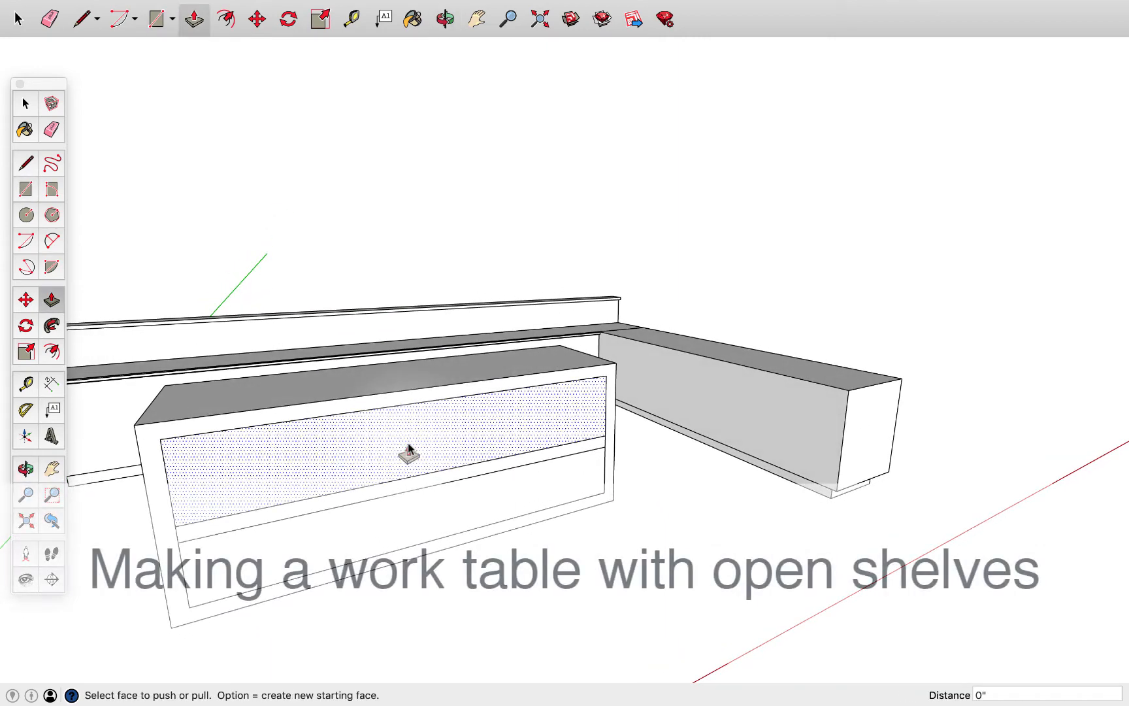
{"action": "middle_click_drag", "start_coordinate": [327, 458], "coordinate": [588, 380]}
{"action": "left_click", "coordinate": [485, 409]}
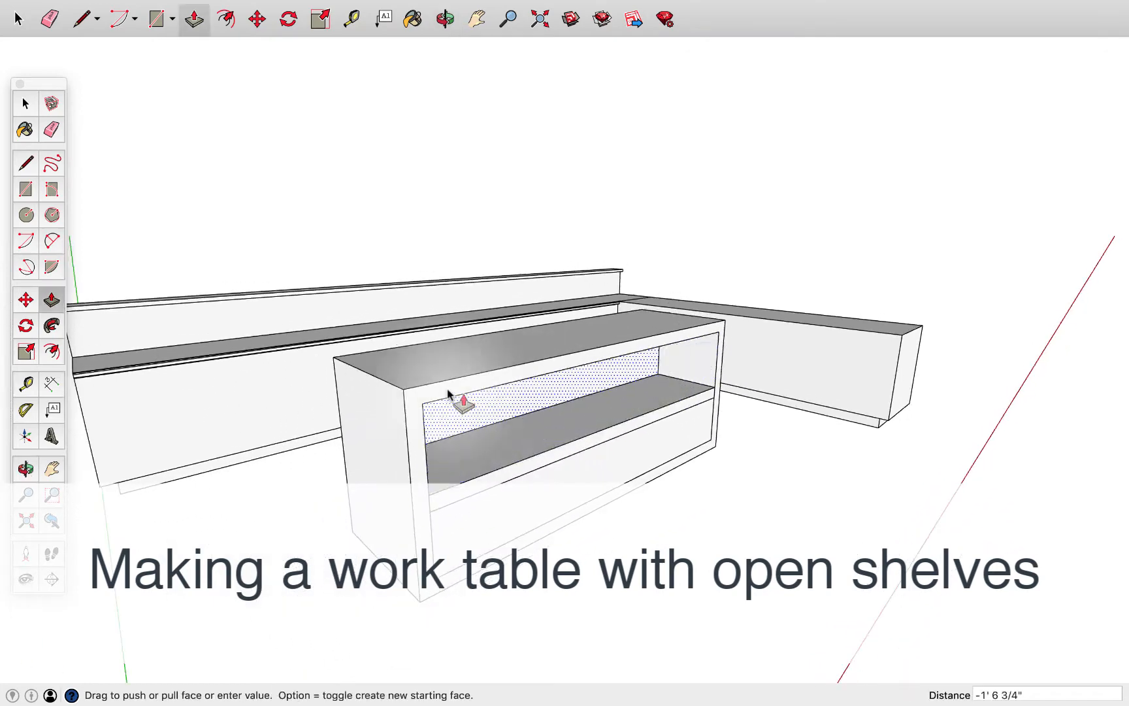
{"action": "left_click", "coordinate": [339, 361]}
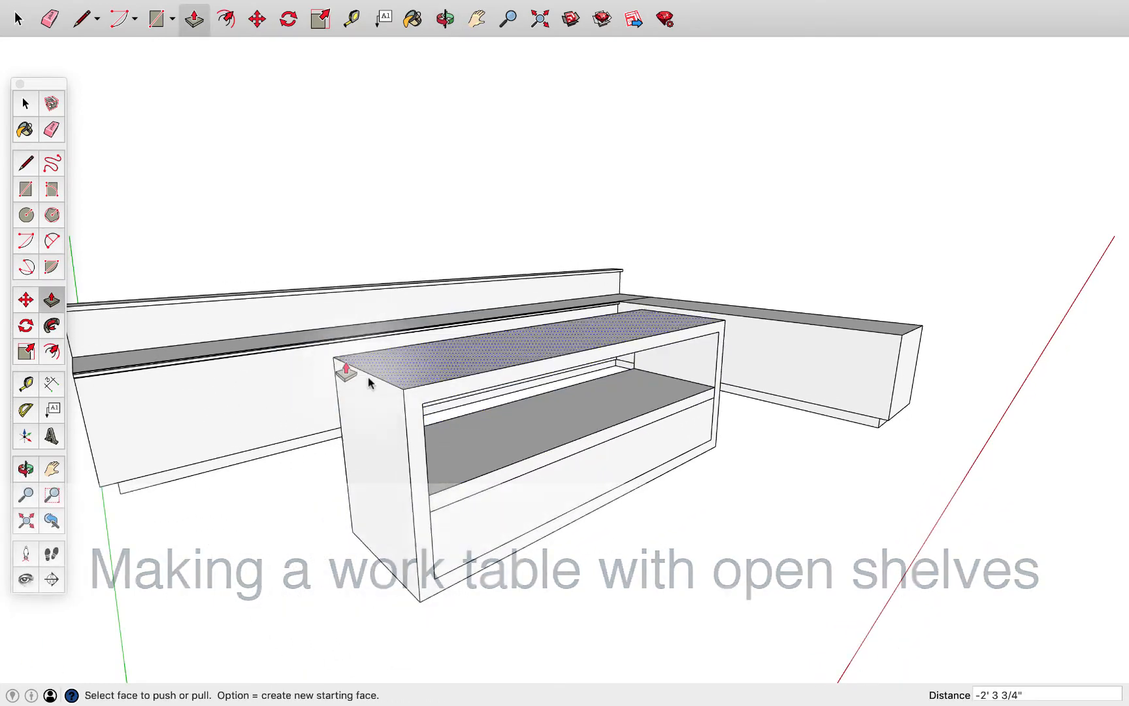
{"action": "middle_click_drag", "start_coordinate": [342, 369], "coordinate": [491, 423]}
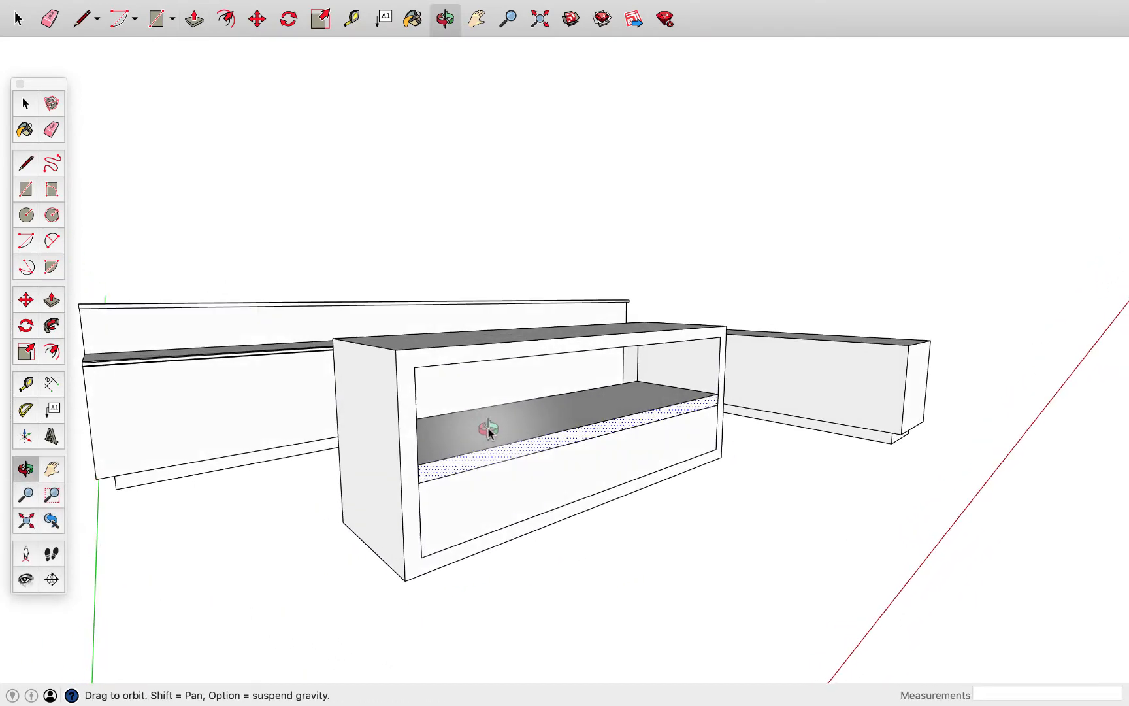
{"action": "left_click", "coordinate": [489, 501]}
{"action": "left_click", "coordinate": [343, 526]}
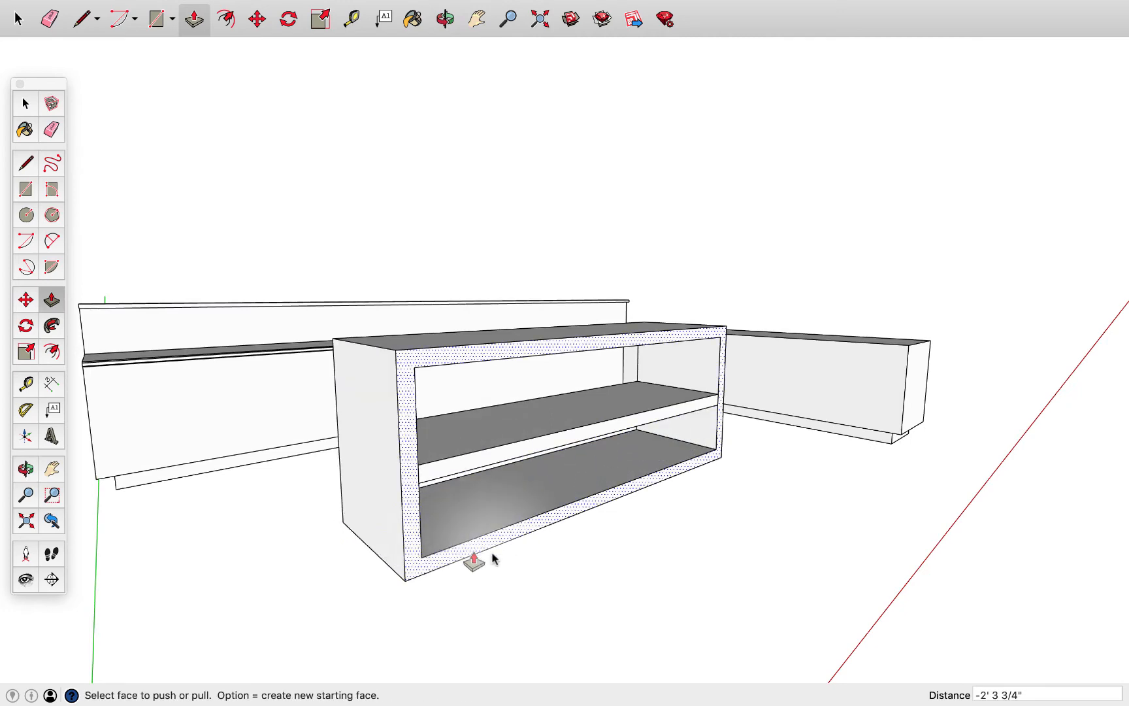
Thin the table's middle shelf by pushing its underside up about 1 11/16"
{"action": "middle_click_drag", "start_coordinate": [590, 532], "coordinate": [511, 438]}
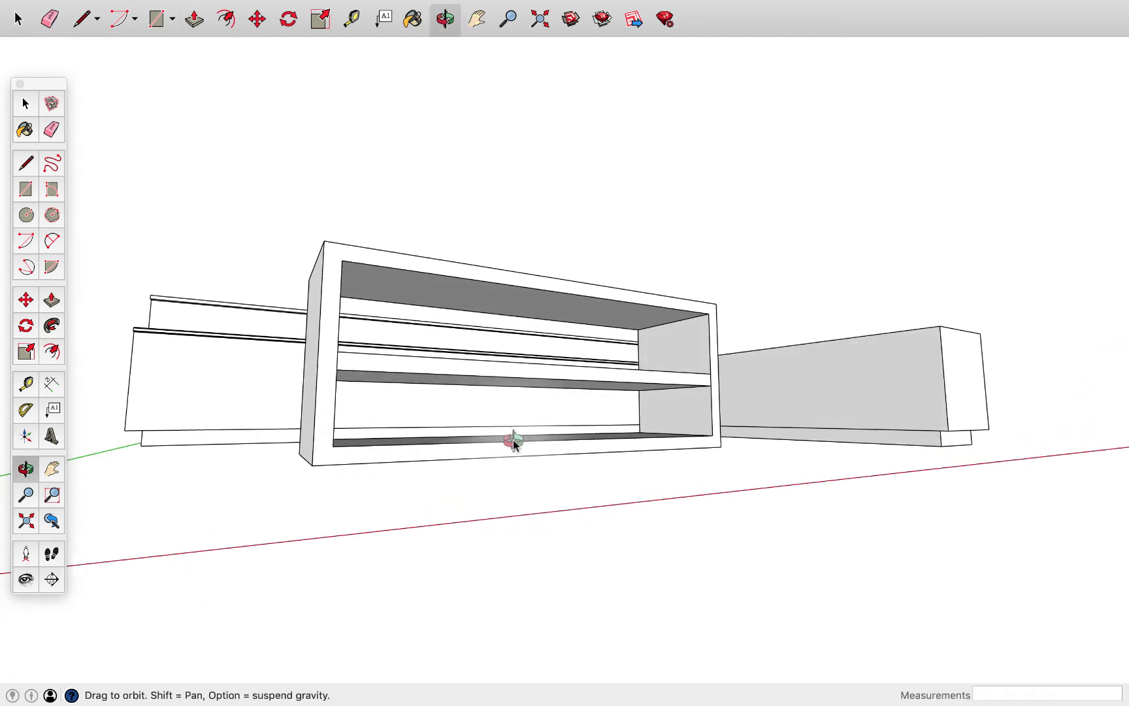
{"action": "scroll", "coordinate": [514, 427], "scroll_direction": "up", "scroll_amount": 5}
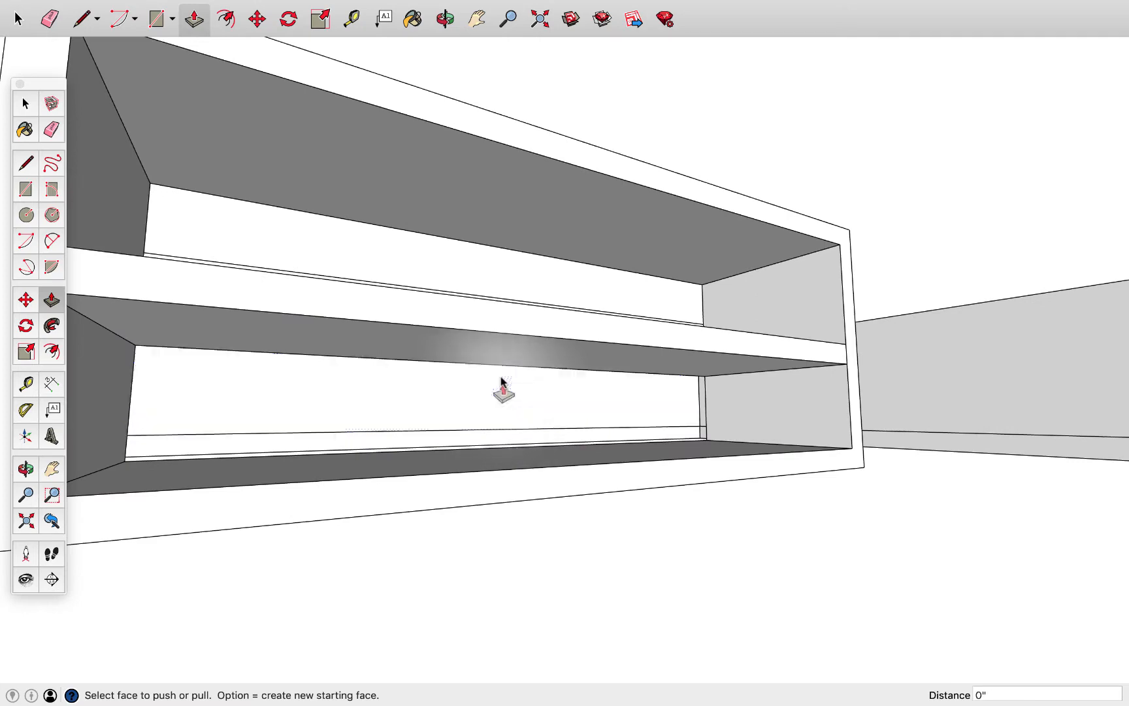
{"action": "left_click", "coordinate": [491, 351]}
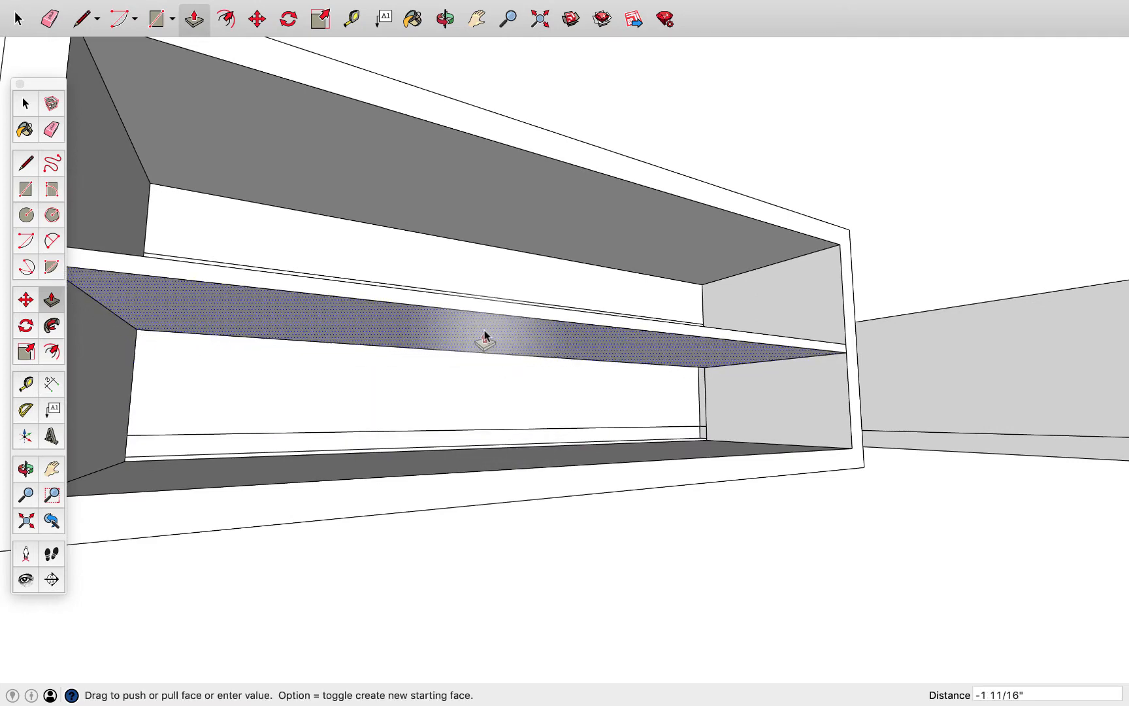
{"action": "left_click", "coordinate": [490, 335]}
Try to push the middle shelf's rear edge in about 7/16" from the table's back face
{"action": "middle_click_drag", "start_coordinate": [497, 337], "coordinate": [940, 443]}
{"action": "scroll", "coordinate": [645, 410], "scroll_direction": "up", "scroll_amount": 3}
{"action": "left_click", "coordinate": [612, 424]}
{"action": "left_click", "coordinate": [941, 439]}
{"action": "left_click", "coordinate": [943, 437]}
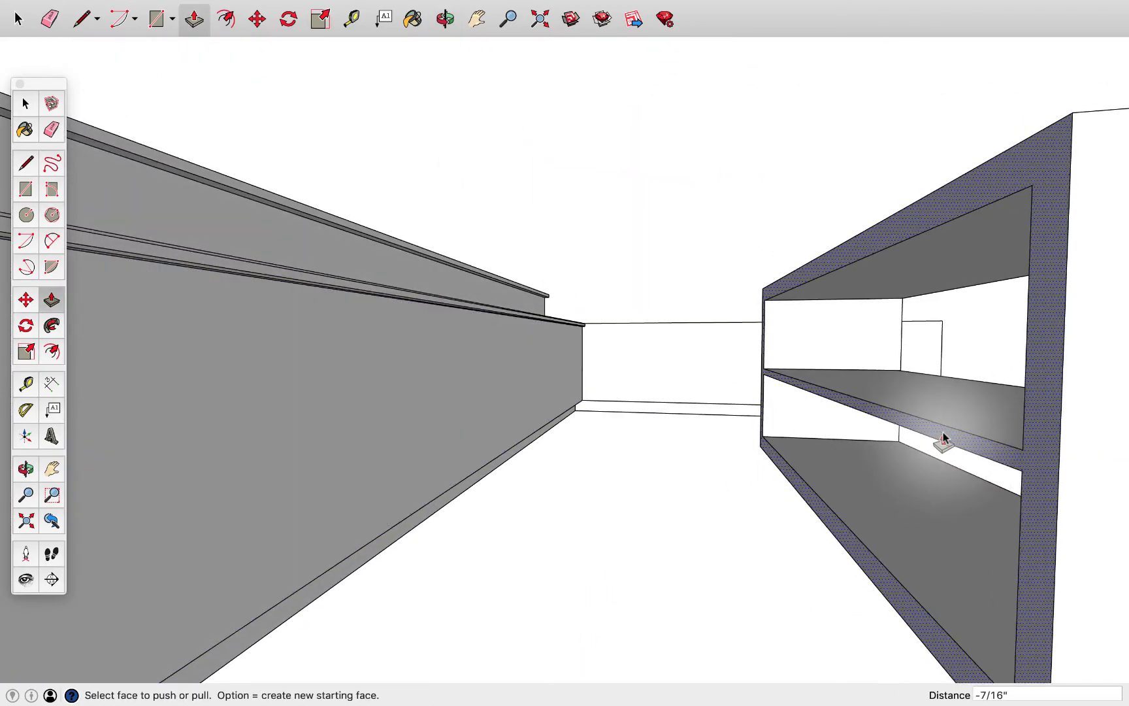
Separate the middle shelf's rear edge from the frame with short lines at both ends and push it in 1"
{"action": "middle_click_drag", "start_coordinate": [927, 467], "coordinate": [1085, 462]}
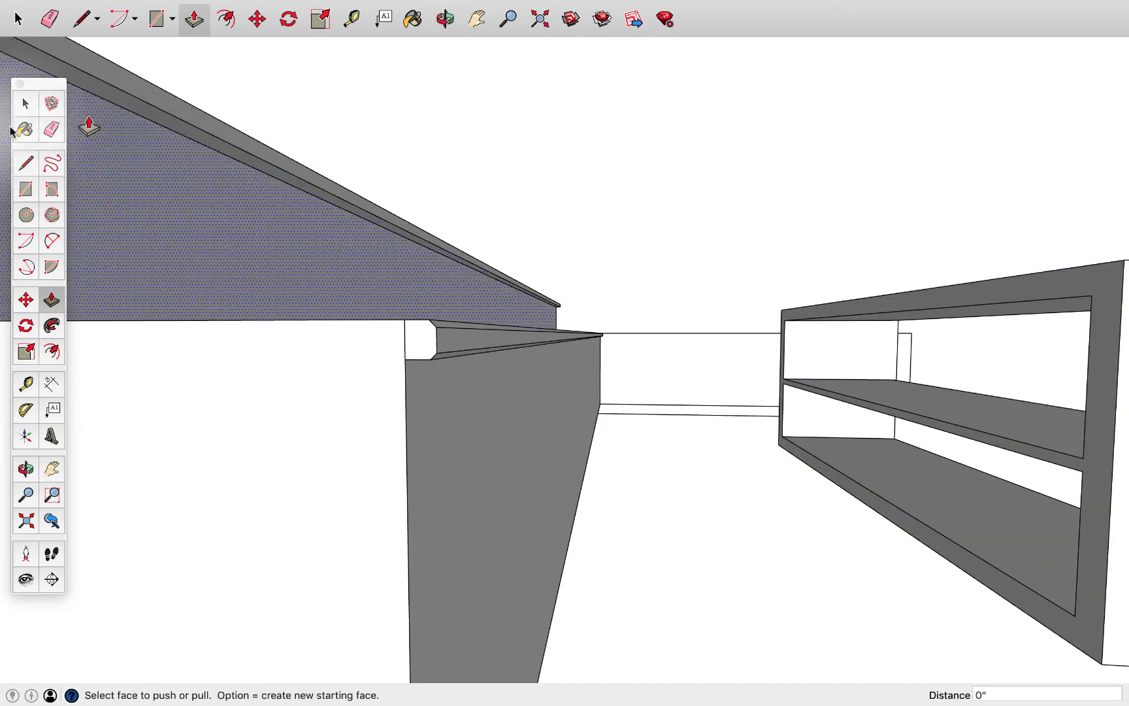
{"action": "left_click", "coordinate": [27, 163]}
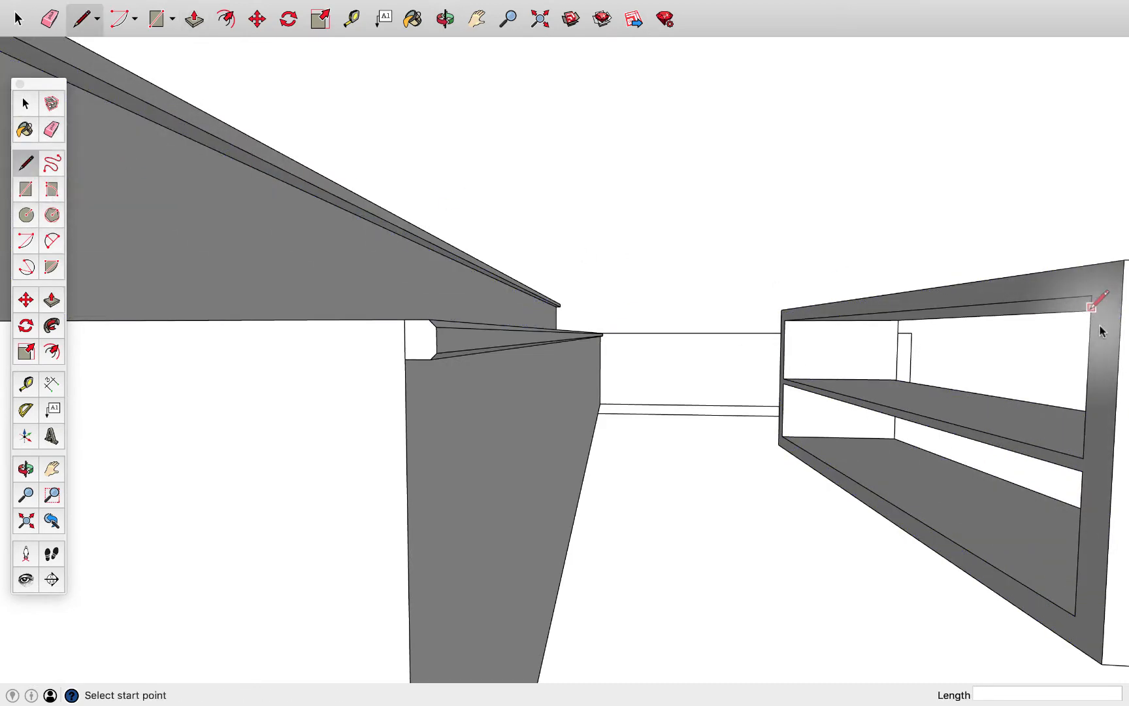
{"action": "left_click", "coordinate": [1083, 459]}
{"action": "left_click", "coordinate": [1082, 470]}
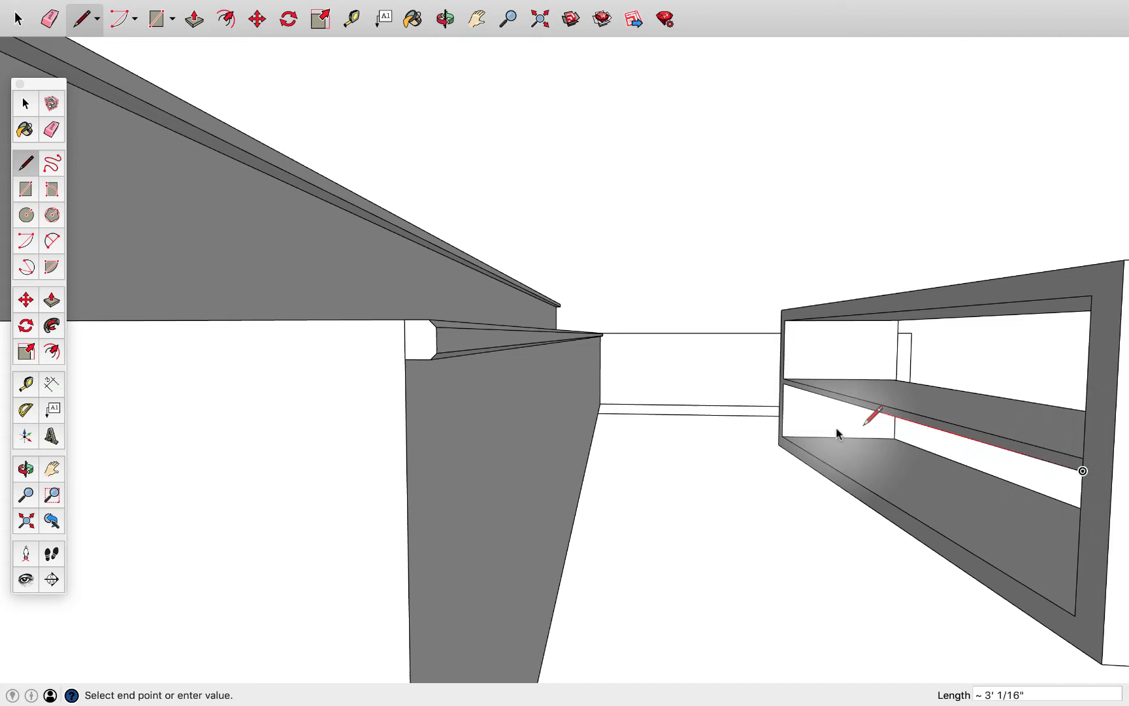
{"action": "left_click", "coordinate": [783, 383]}
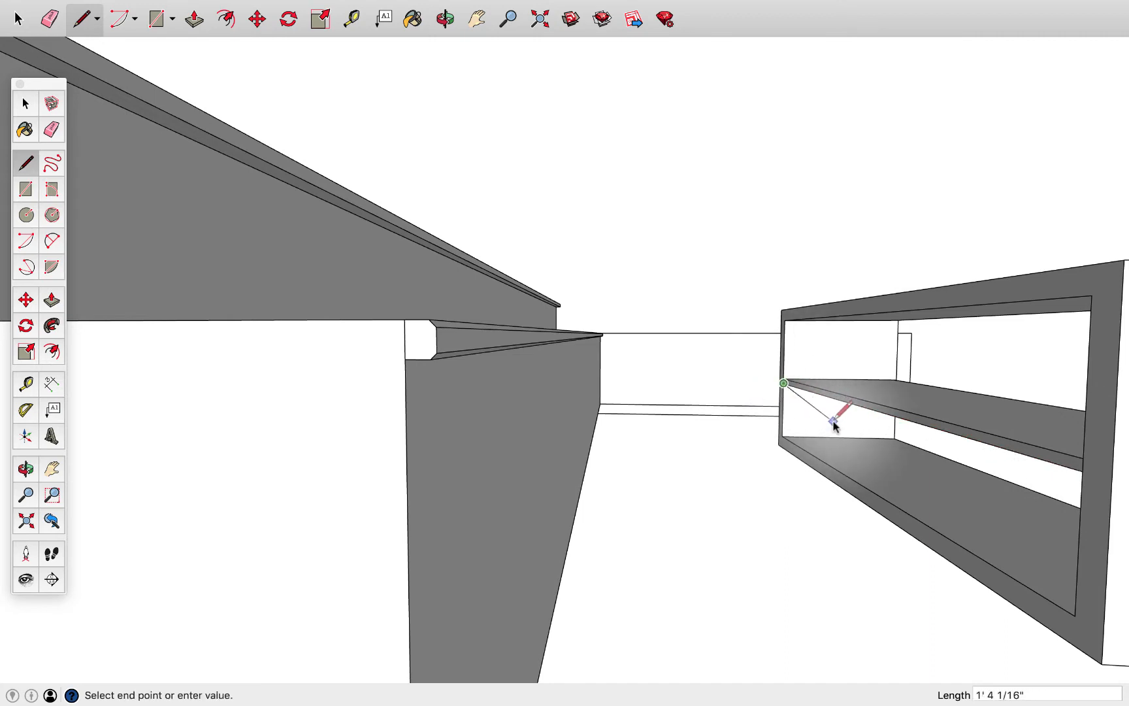
{"action": "key", "text": "p"}
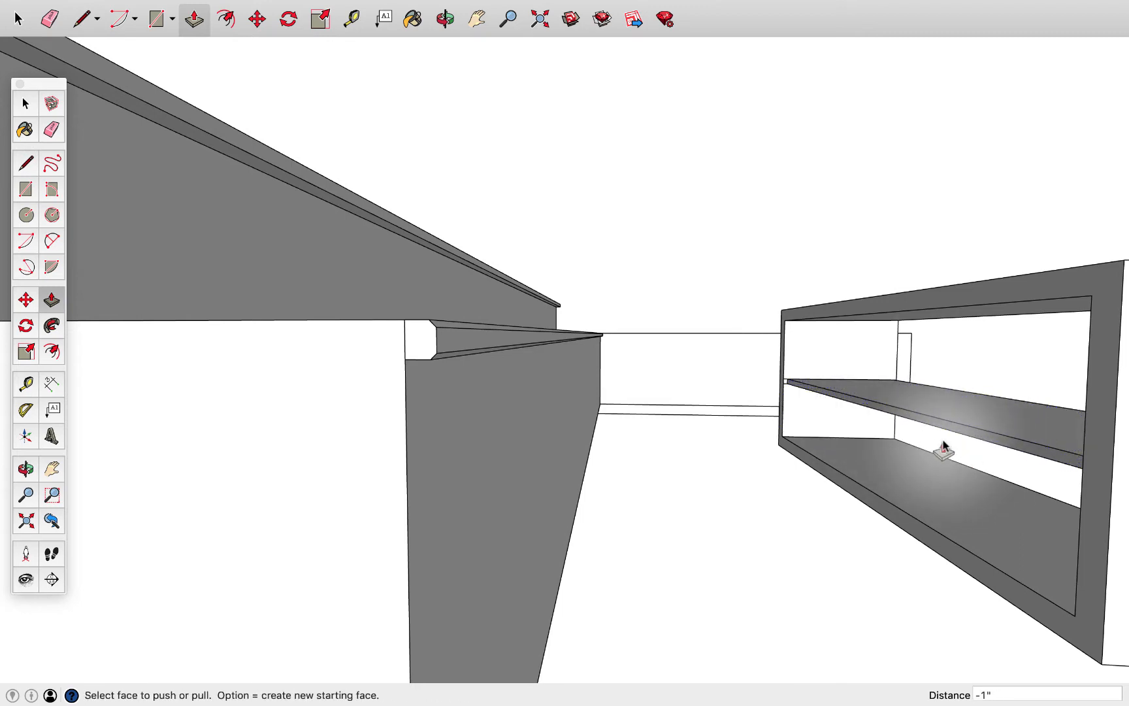
Mark off the lower worktop's slab thickness, including the nosing, on the counter's end face and pull it out 7/8"
{"action": "middle_click_drag", "start_coordinate": [680, 478], "coordinate": [584, 537]}
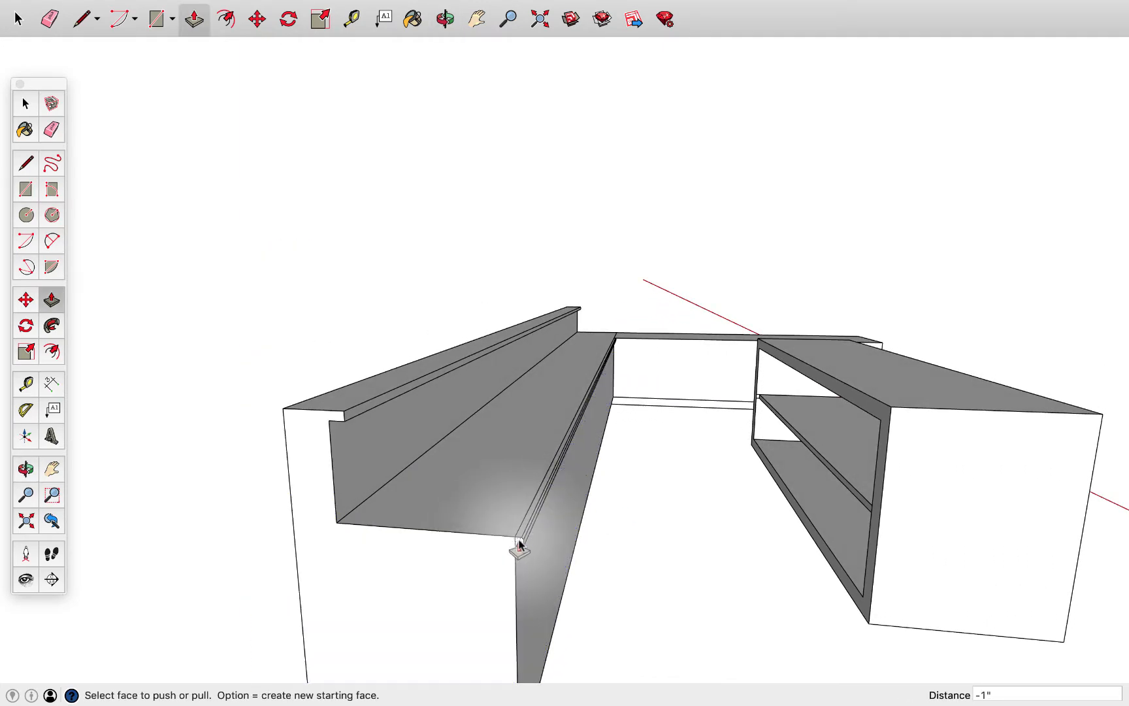
{"action": "scroll", "coordinate": [473, 548], "scroll_direction": "up", "scroll_amount": 2}
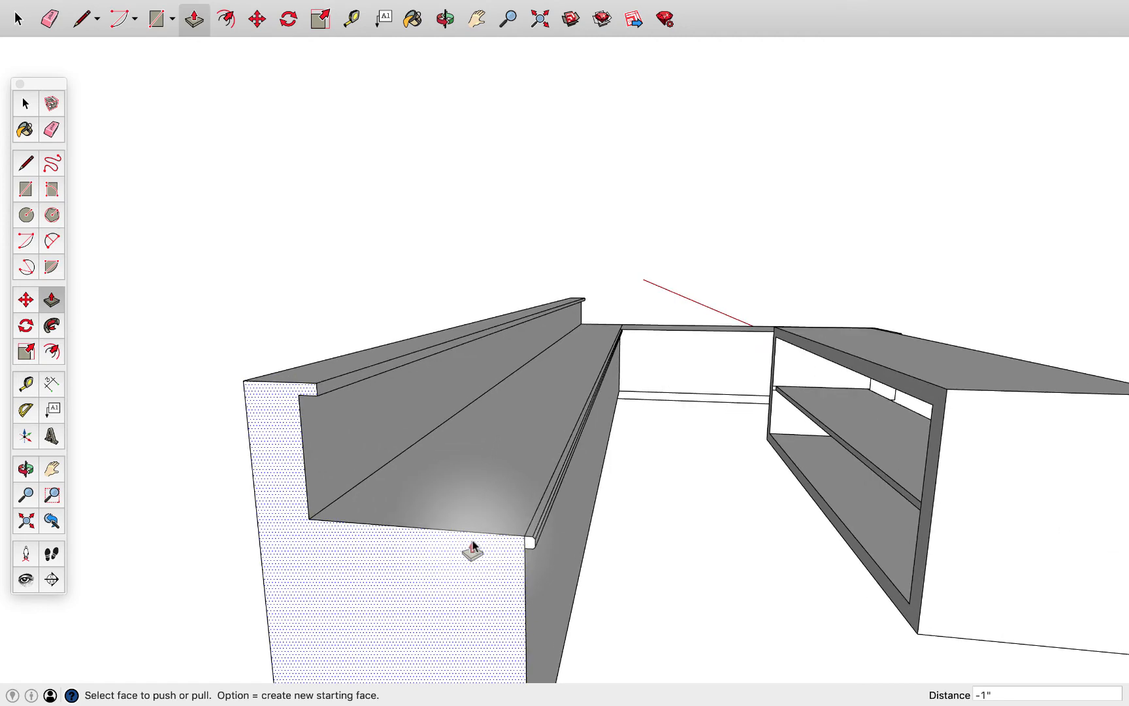
{"action": "scroll", "coordinate": [473, 541], "scroll_direction": "up", "scroll_amount": 1}
{"action": "scroll", "coordinate": [478, 551], "scroll_direction": "down", "scroll_amount": 1}
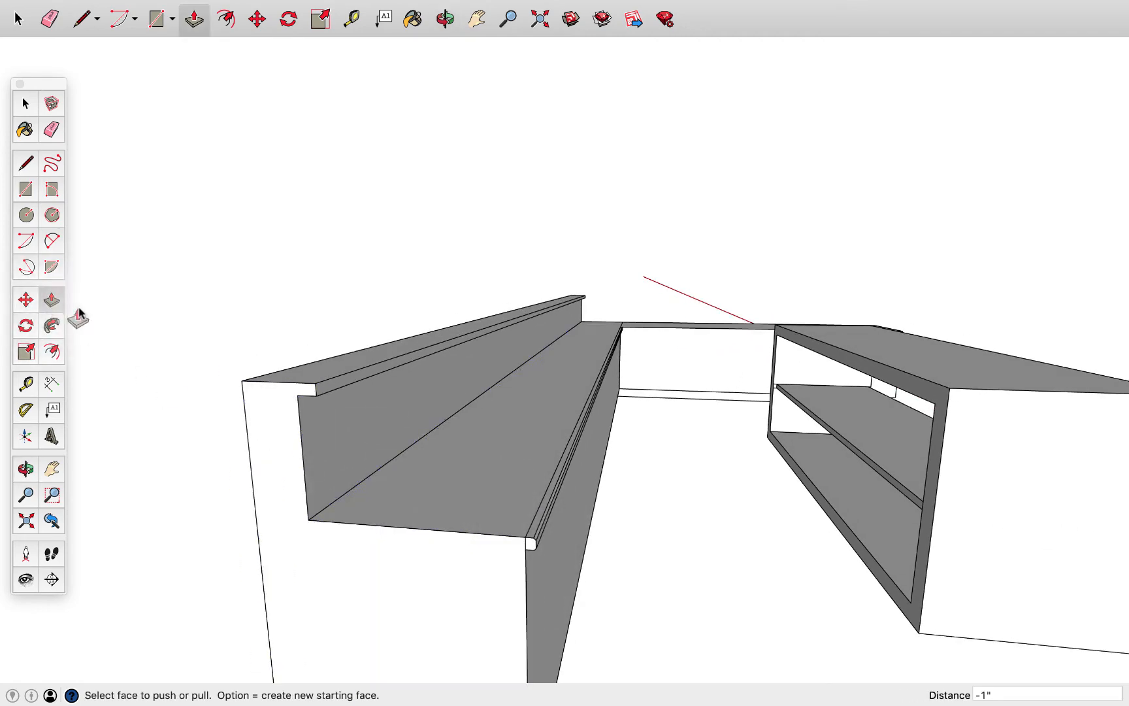
{"action": "scroll", "coordinate": [426, 539], "scroll_direction": "up", "scroll_amount": 2}
{"action": "left_click", "coordinate": [424, 537]}
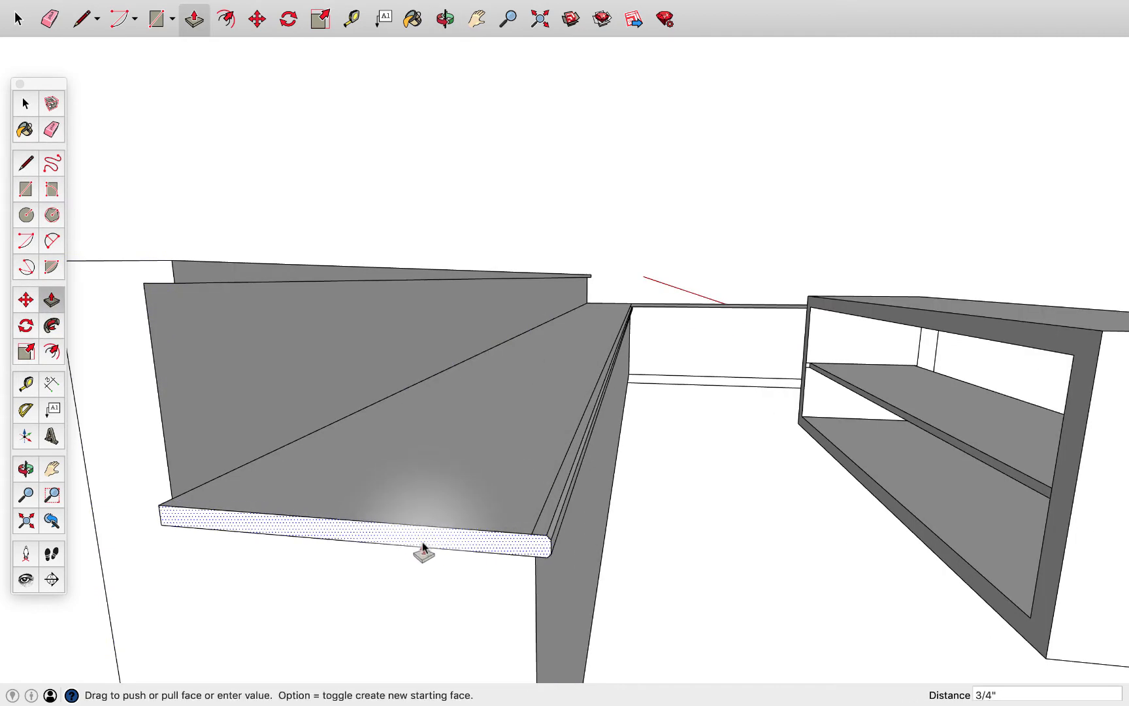
{"action": "left_click", "coordinate": [424, 549]}
{"action": "middle_click_drag", "start_coordinate": [415, 558], "coordinate": [467, 577]}
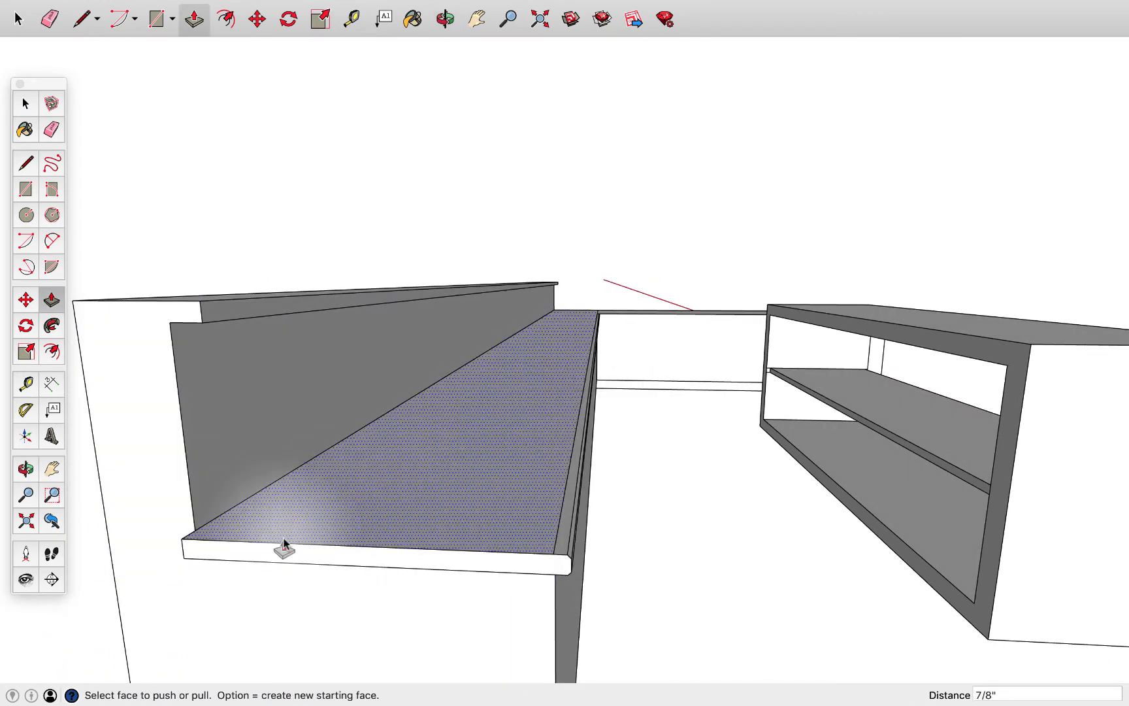
Mark off the ledge's slab with a line across the counter's end face and pull the slab end out 7/16"
{"action": "scroll", "coordinate": [283, 544], "scroll_direction": "down", "scroll_amount": 2}
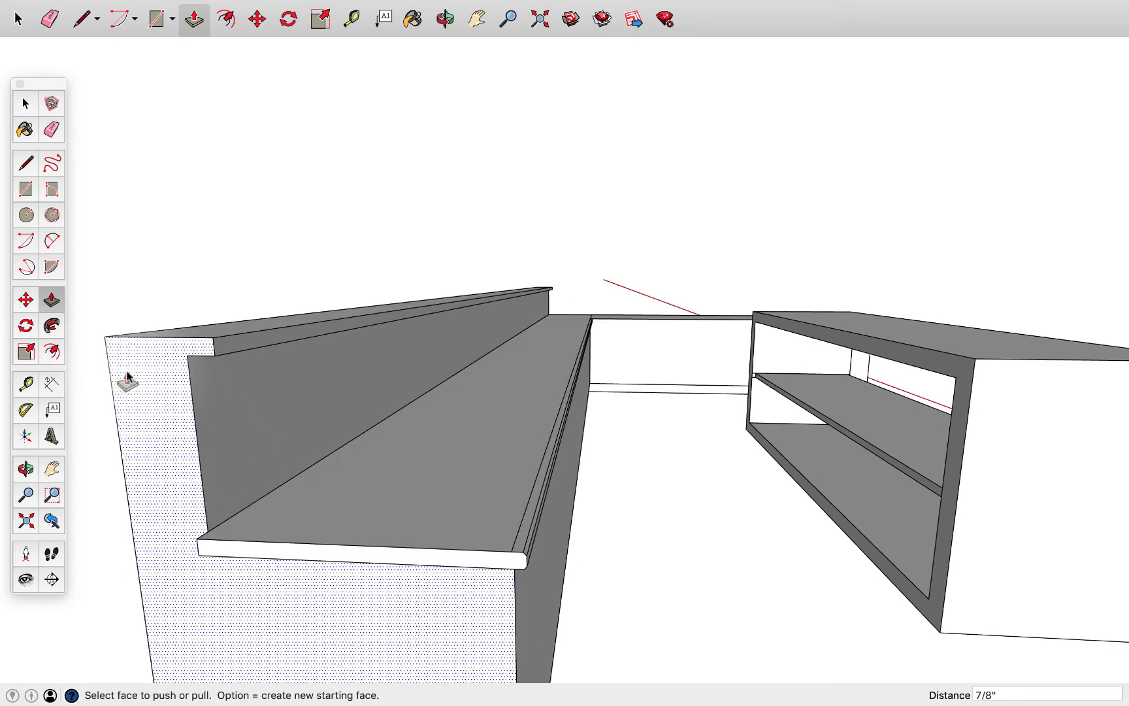
{"action": "key", "text": "l"}
{"action": "left_click", "coordinate": [187, 355]}
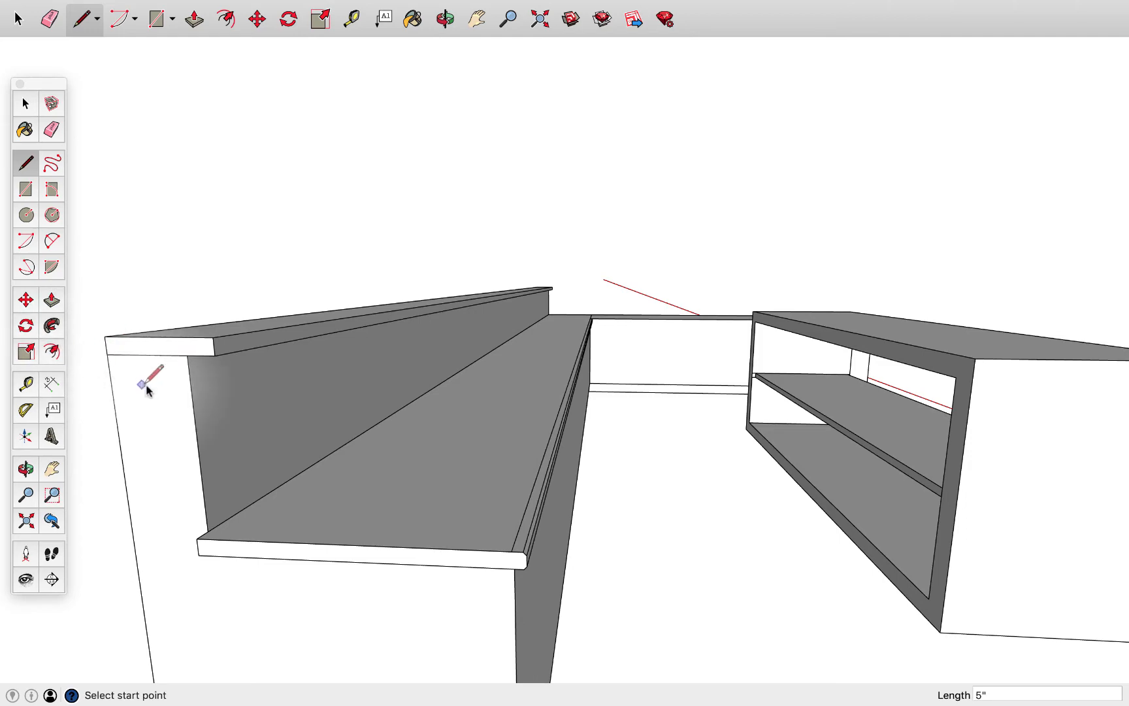
{"action": "key", "text": "p"}
{"action": "left_click", "coordinate": [157, 351]}
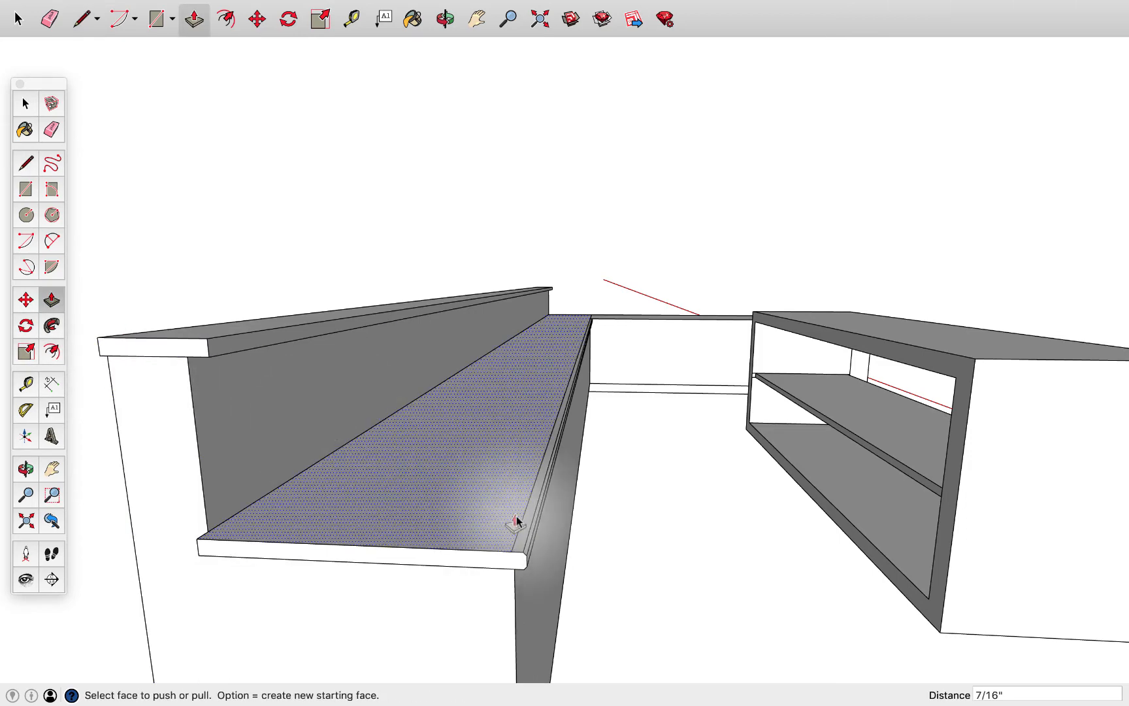
Draw a vertical line across the lower worktop's end face to separate the chamfered nosing profile from the slab
{"action": "scroll", "coordinate": [515, 581], "scroll_direction": "up", "scroll_amount": 1}
{"action": "scroll", "coordinate": [515, 581], "scroll_direction": "up", "scroll_amount": 2}
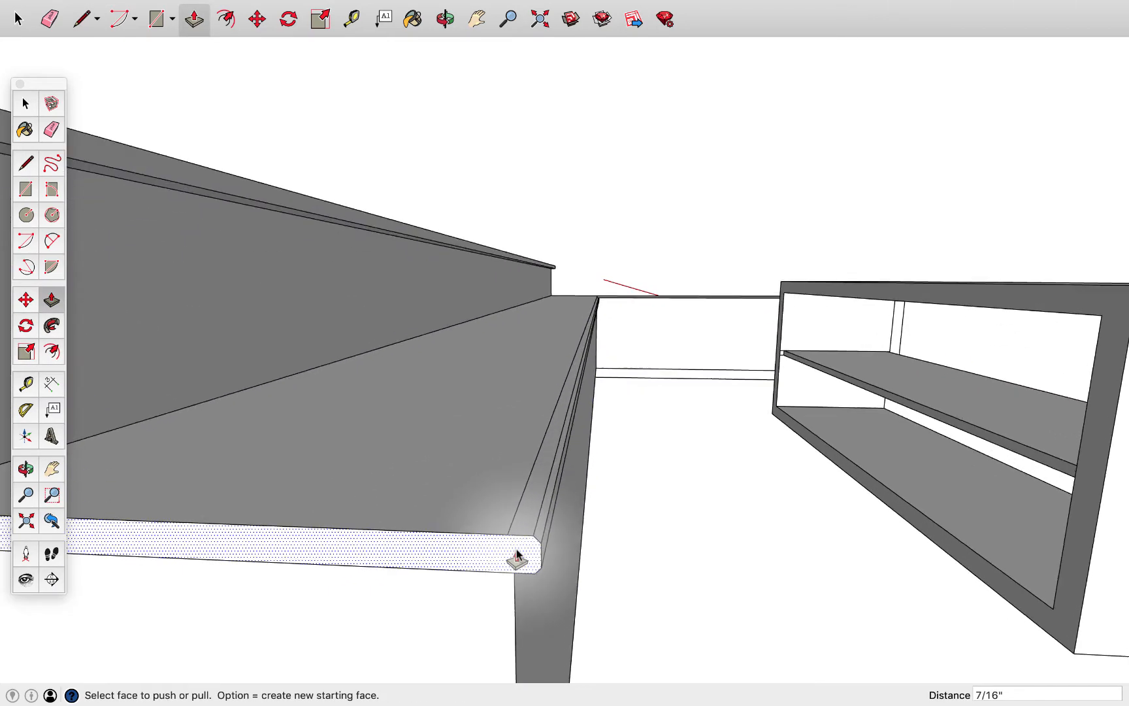
{"action": "middle_click_drag", "start_coordinate": [514, 554], "coordinate": [483, 510]}
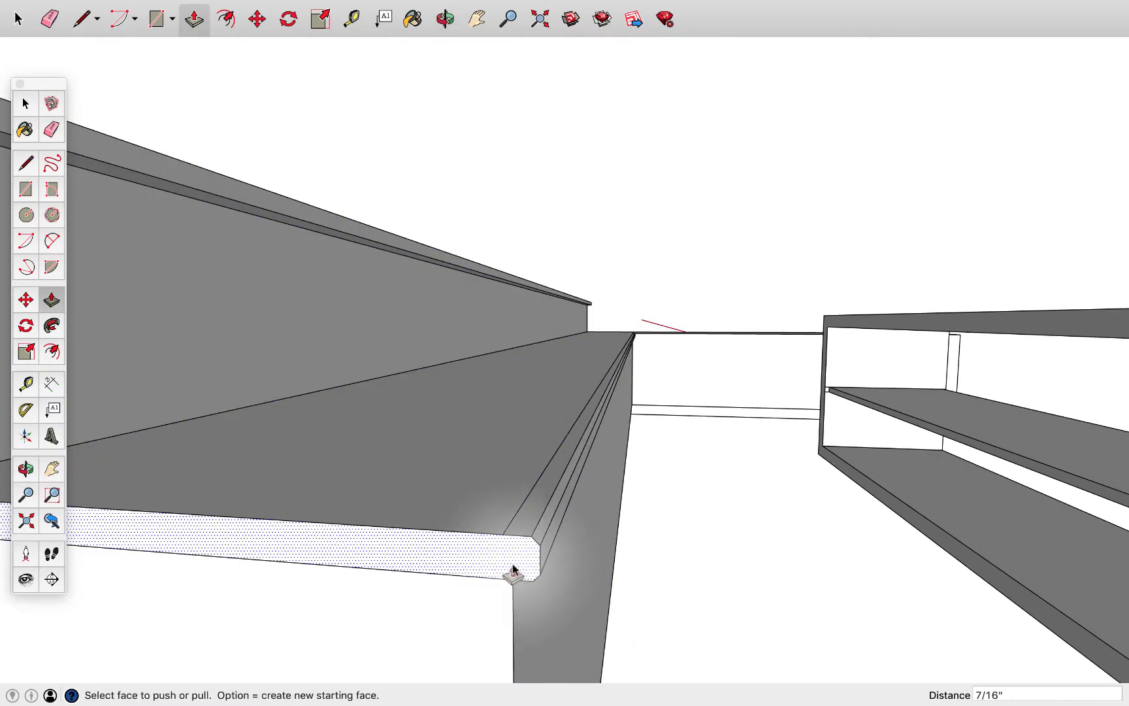
{"action": "key", "text": "l"}
{"action": "left_click", "coordinate": [503, 534]}
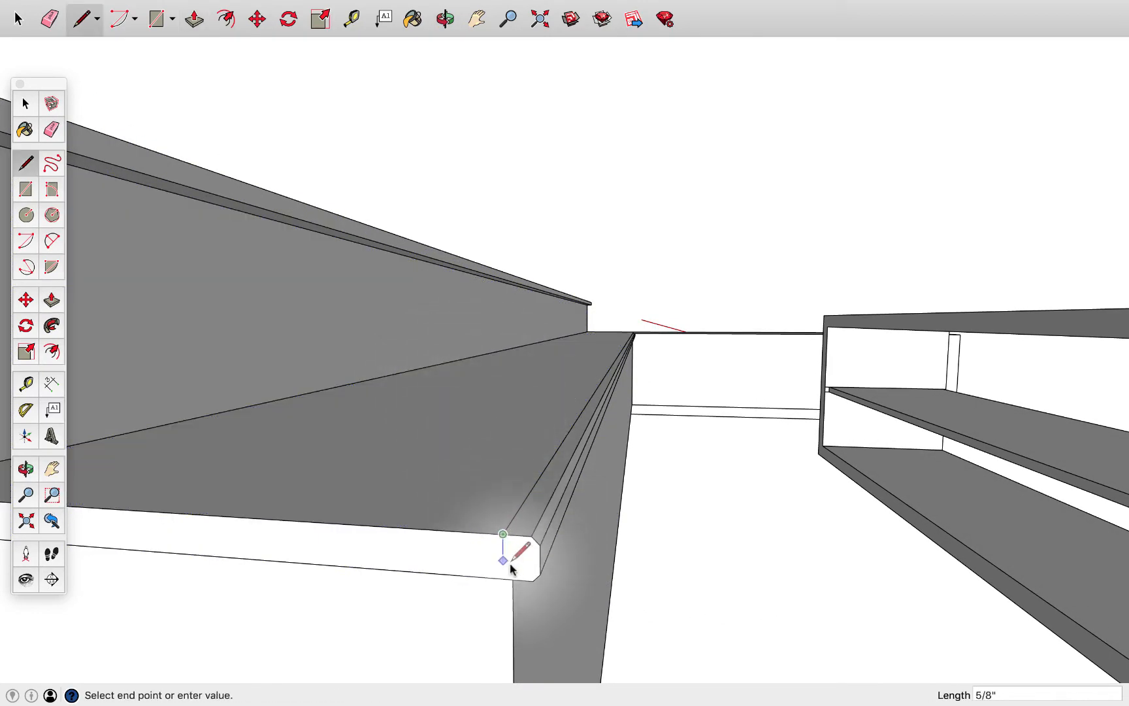
{"action": "key", "text": "Escape"}
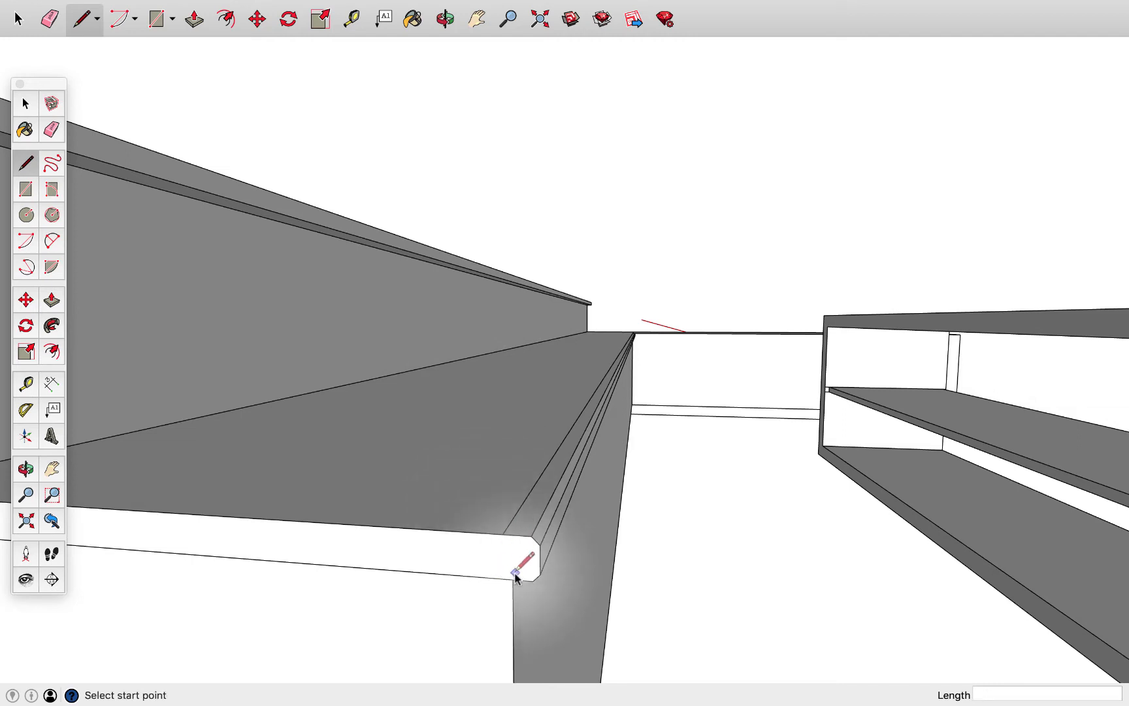
{"action": "mouse_move", "coordinate": [512, 582]}
{"action": "middle_mouse_down"}
{"action": "mouse_move", "coordinate": [517, 521]}
{"action": "mouse_move", "coordinate": [524, 577]}
{"action": "middle_mouse_up"}
{"action": "left_click", "coordinate": [497, 512]}
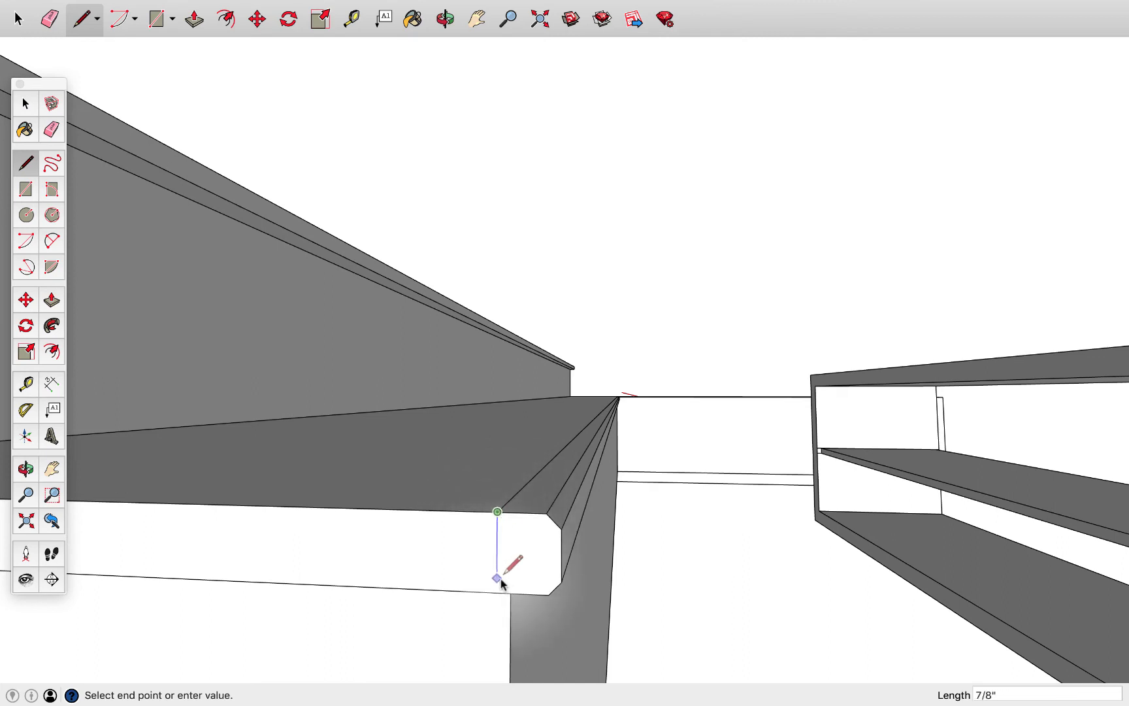
{"action": "left_click", "coordinate": [497, 592]}
Copy the nosing profile with its edges and paste it onto the ledge's end face, aligned to the lower outer corner
{"action": "key", "text": "space"}
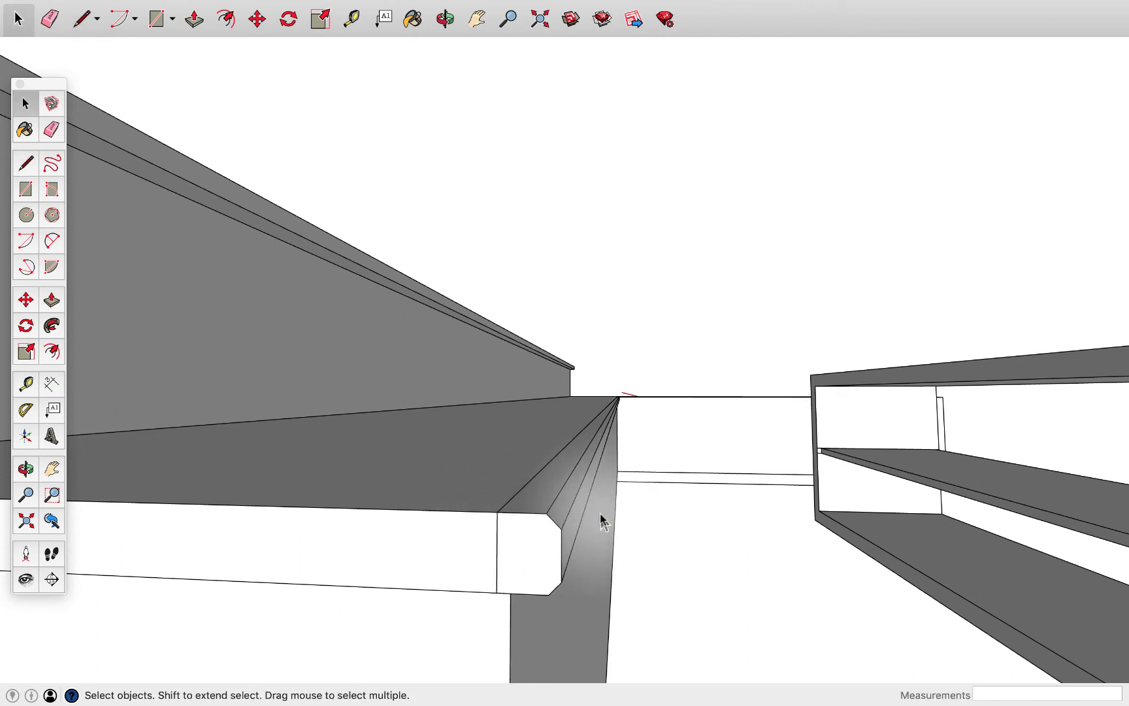
{"action": "left_click", "coordinate": [524, 543]}
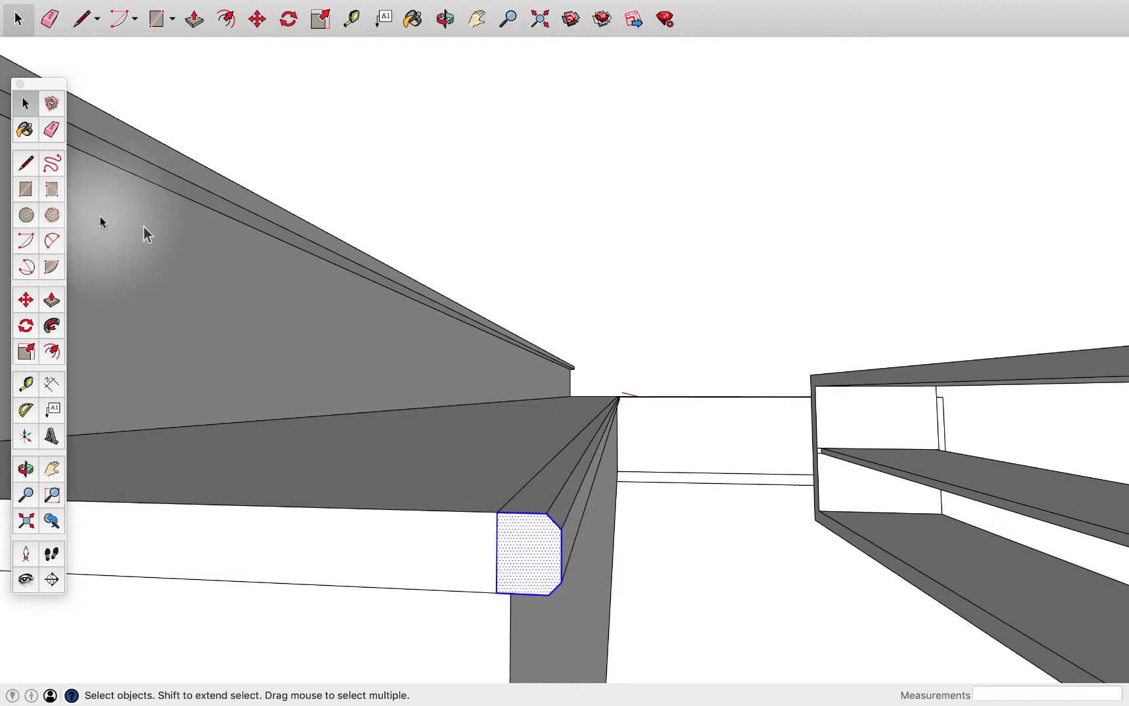
{"action": "middle_click_drag", "start_coordinate": [100, 222], "coordinate": [431, 282]}
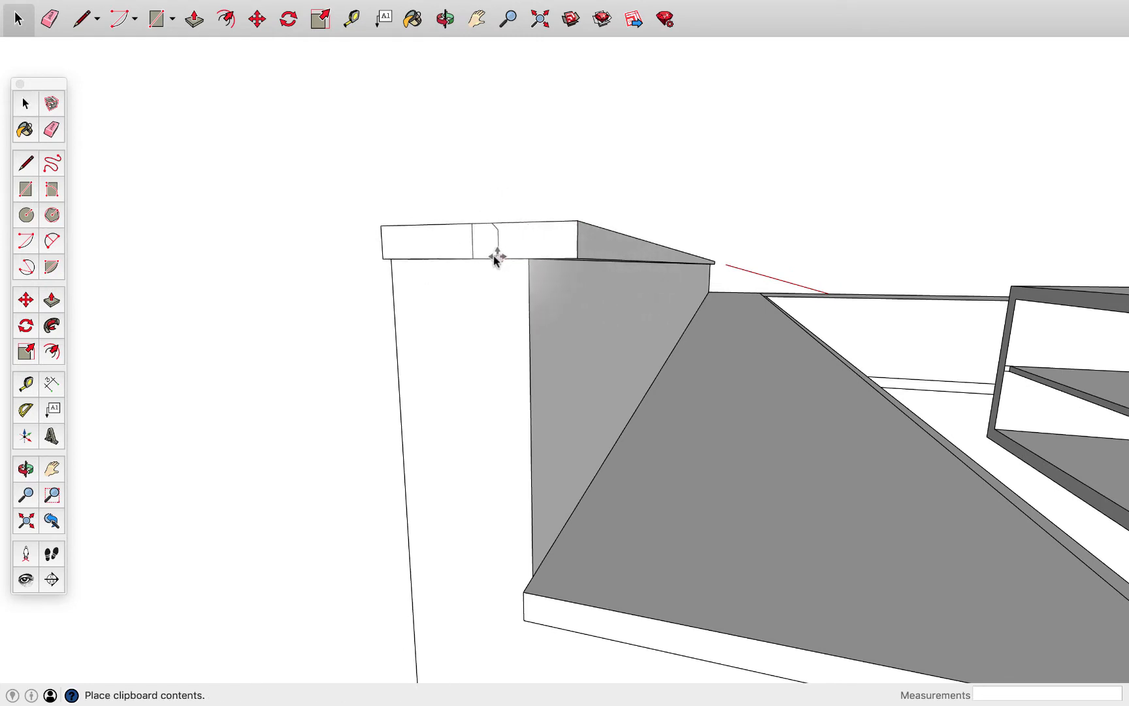
{"action": "left_click", "coordinate": [575, 259]}
{"action": "scroll", "coordinate": [547, 259], "scroll_direction": "up", "scroll_amount": 5}
{"action": "middle_click_drag", "start_coordinate": [556, 261], "coordinate": [569, 262]}
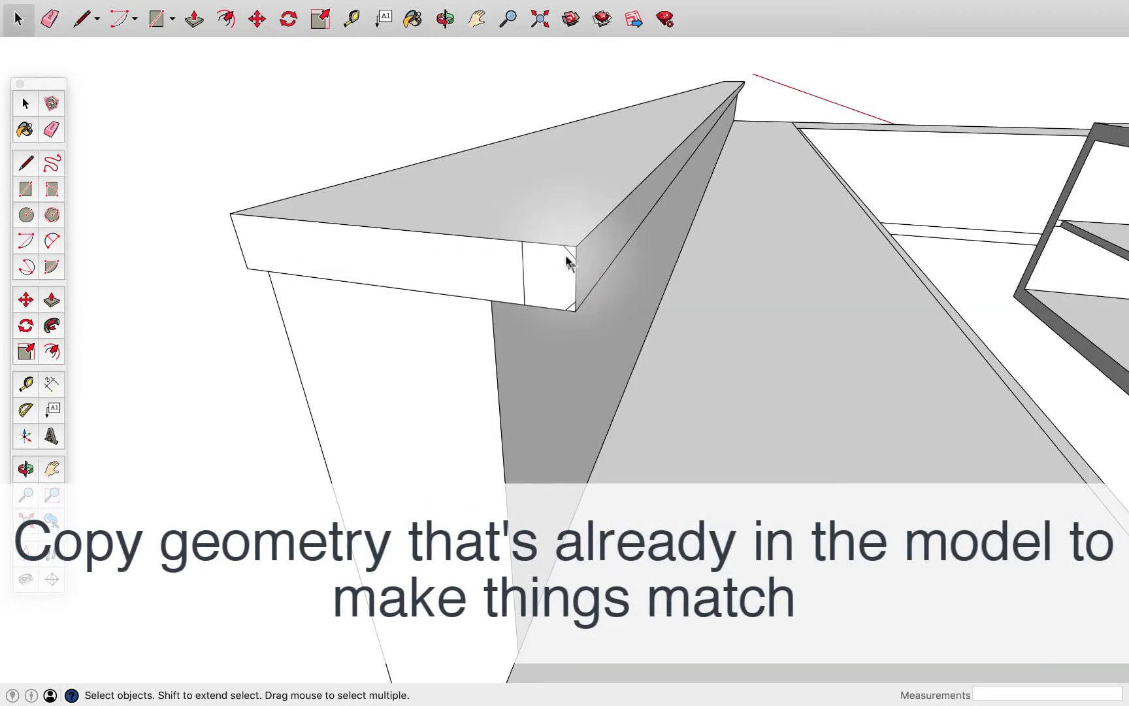
Push the ledge's small corner triangles back along its full length of 16' 4 13/16" and erase the profile's dividing line
{"action": "key", "text": "p"}
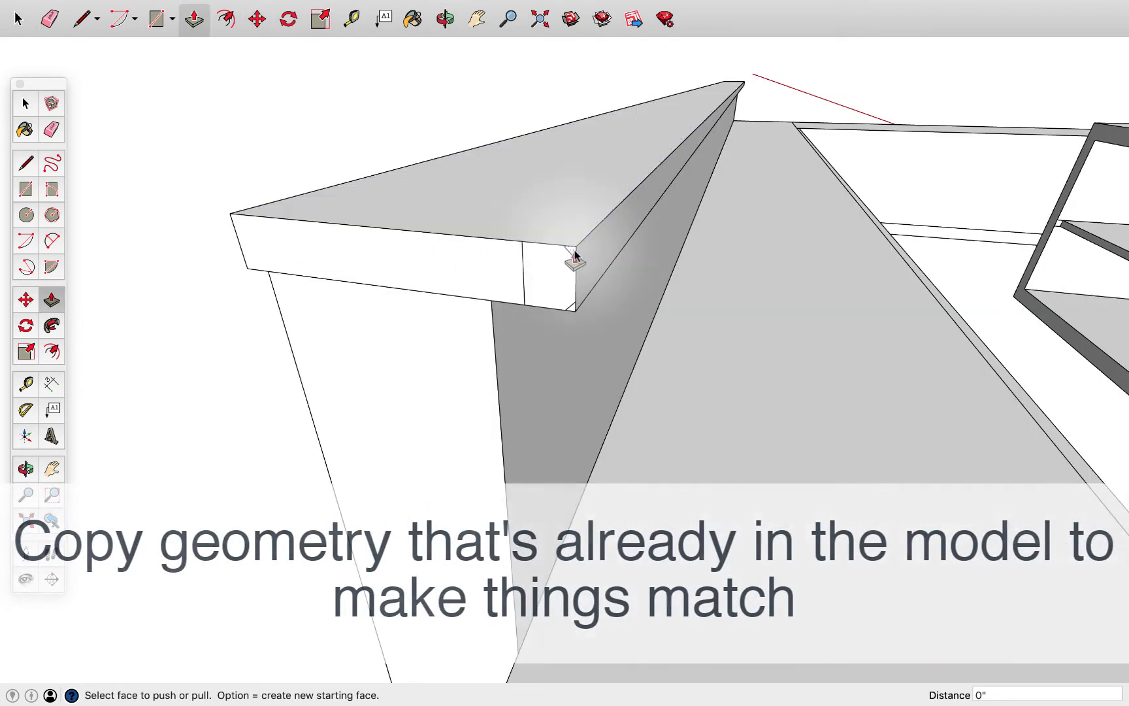
{"action": "left_click", "coordinate": [574, 257]}
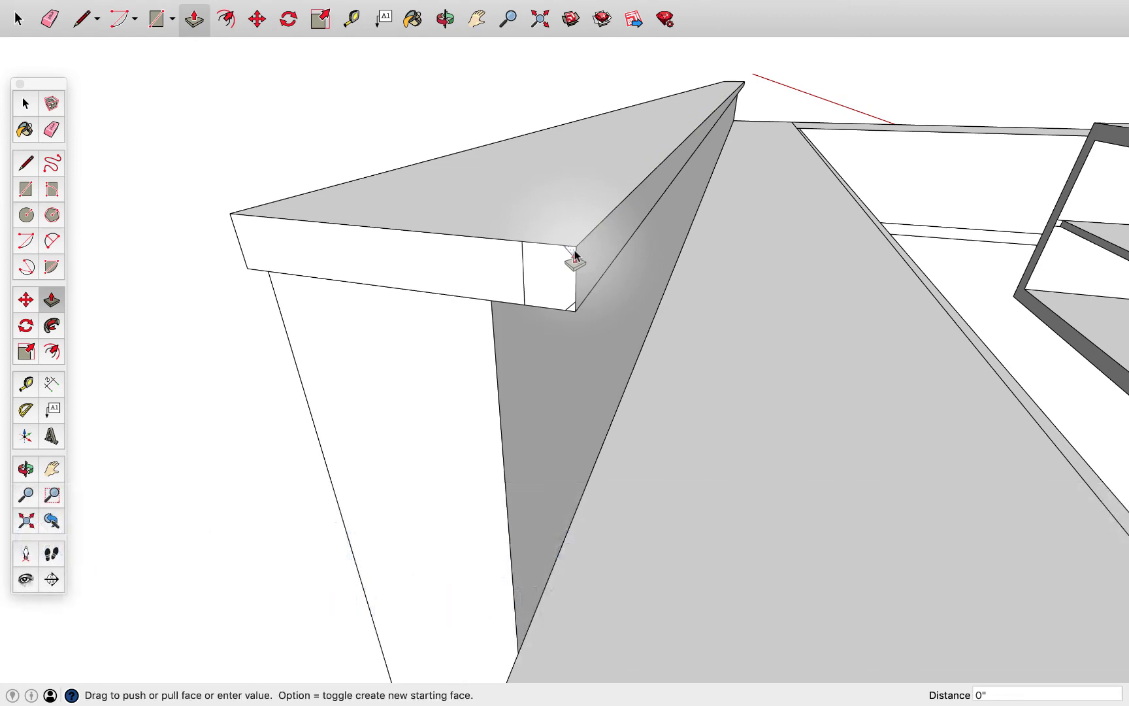
{"action": "left_click", "coordinate": [747, 83]}
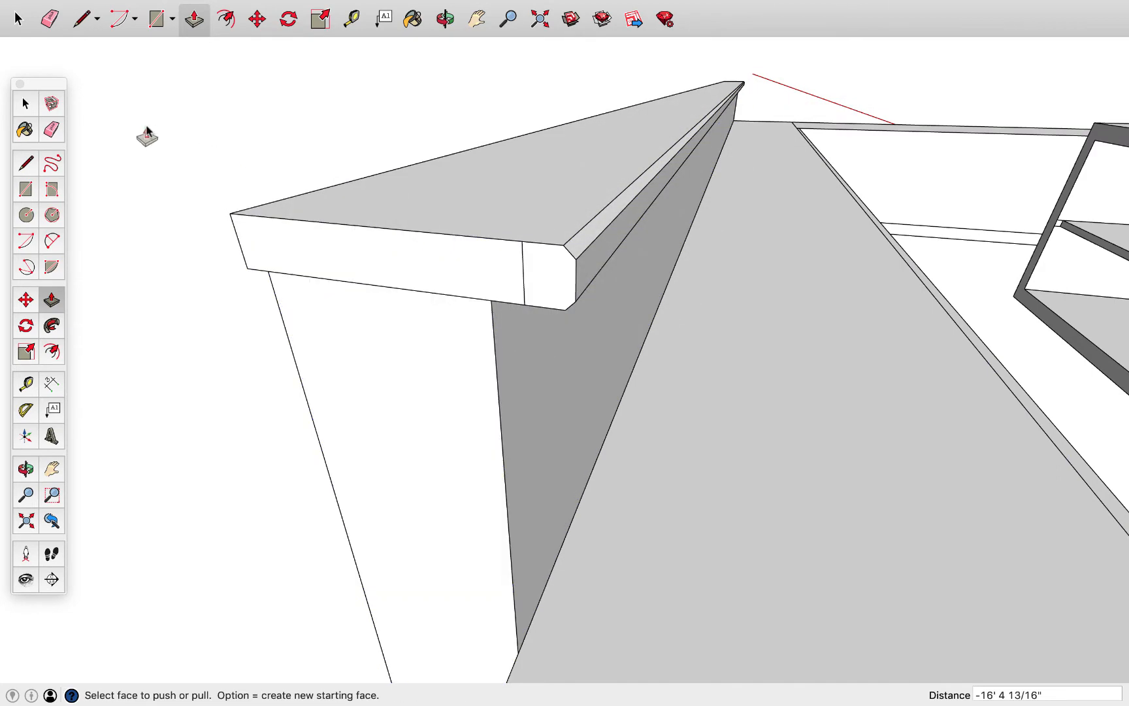
{"action": "key", "text": "e"}
{"action": "left_click", "coordinate": [524, 274]}
Draw a line along the counter's front face at the ledge's underside and pull the strip above it out 2 5/8"
{"action": "mouse_move", "coordinate": [222, 267]}
{"action": "middle_mouse_down"}
{"action": "mouse_move", "coordinate": [395, 262]}
{"action": "mouse_move", "coordinate": [324, 295]}
{"action": "mouse_move", "coordinate": [360, 303]}
{"action": "mouse_move", "coordinate": [448, 271]}
{"action": "mouse_move", "coordinate": [336, 287]}
{"action": "mouse_move", "coordinate": [580, 285]}
{"action": "mouse_move", "coordinate": [696, 310]}
{"action": "mouse_move", "coordinate": [457, 333]}
{"action": "middle_mouse_up"}
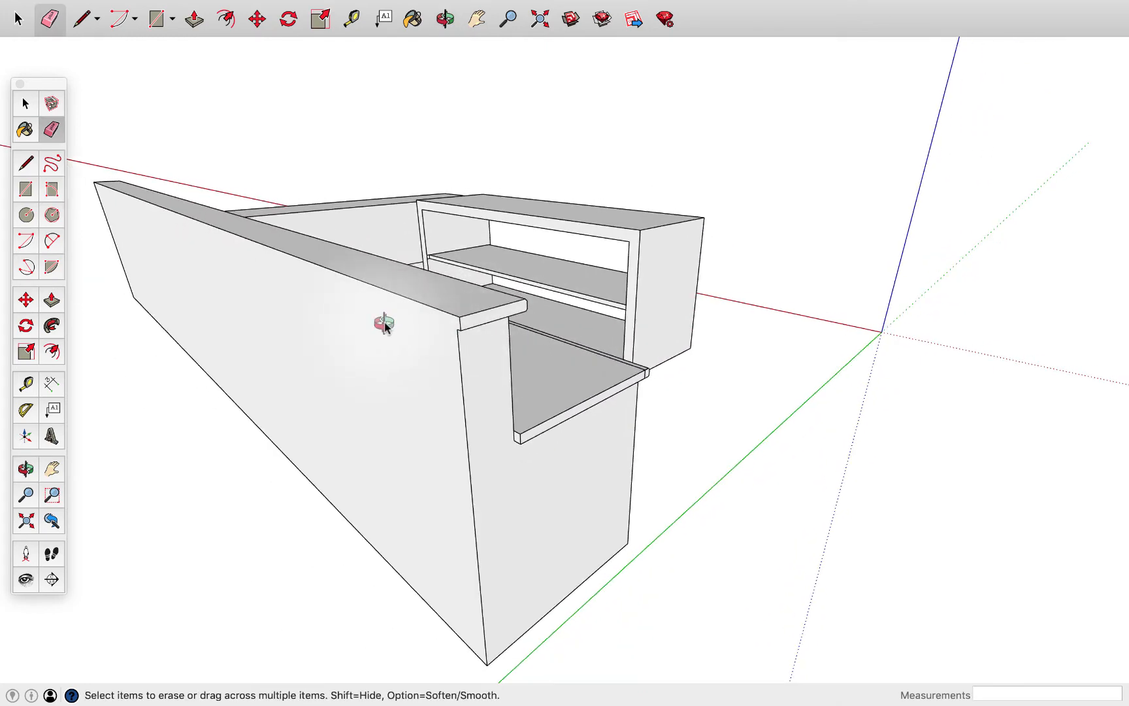
{"action": "mouse_move", "coordinate": [384, 325]}
{"action": "middle_mouse_down"}
{"action": "mouse_move", "coordinate": [534, 340]}
{"action": "mouse_move", "coordinate": [608, 386]}
{"action": "mouse_move", "coordinate": [643, 396]}
{"action": "mouse_move", "coordinate": [675, 384]}
{"action": "mouse_move", "coordinate": [677, 396]}
{"action": "middle_mouse_up"}
{"action": "key", "text": "l"}
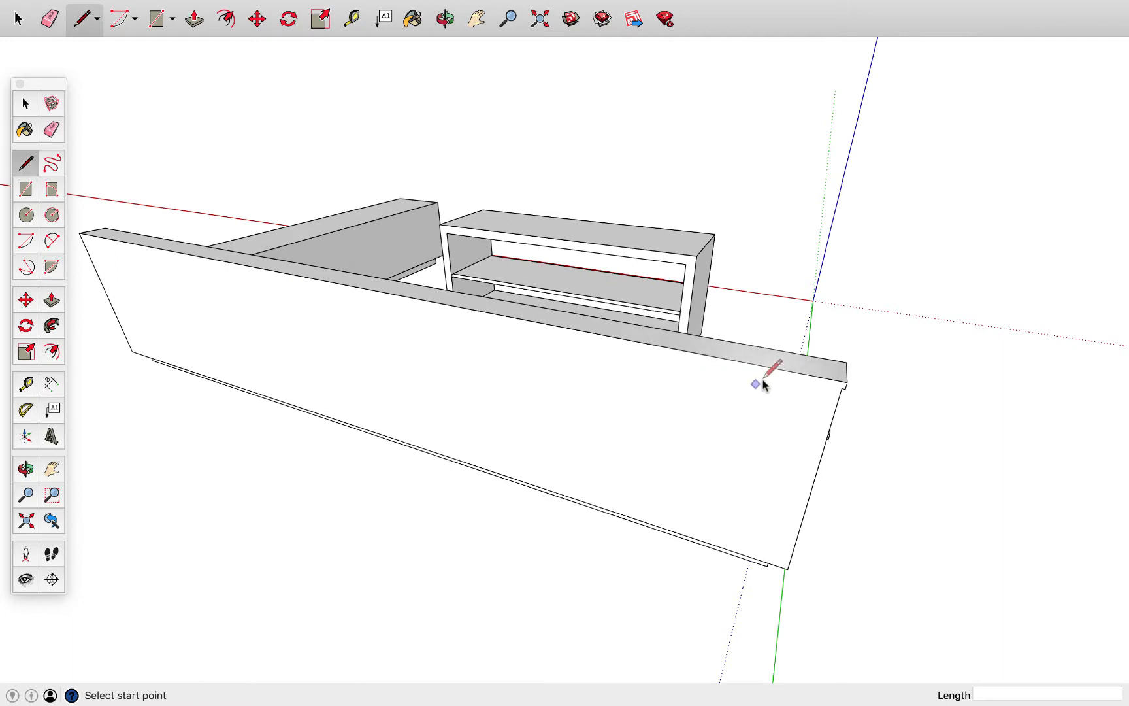
{"action": "left_click", "coordinate": [842, 387]}
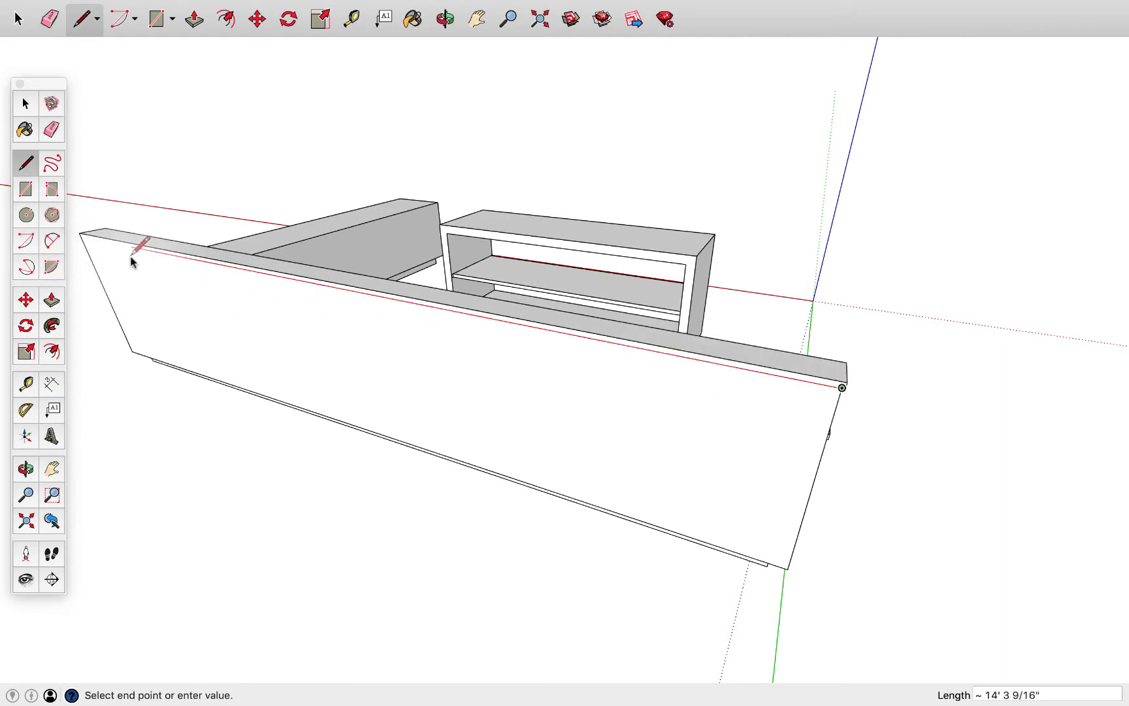
{"action": "left_click", "coordinate": [80, 239]}
{"action": "middle_click_drag", "start_coordinate": [723, 341], "coordinate": [698, 386]}
{"action": "scroll", "coordinate": [712, 385], "scroll_direction": "up", "scroll_amount": 2}
{"action": "key", "text": "p"}
{"action": "left_click_drag", "start_coordinate": [741, 384], "coordinate": [728, 395]}
{"action": "middle_click_drag", "start_coordinate": [728, 396], "coordinate": [539, 251]}
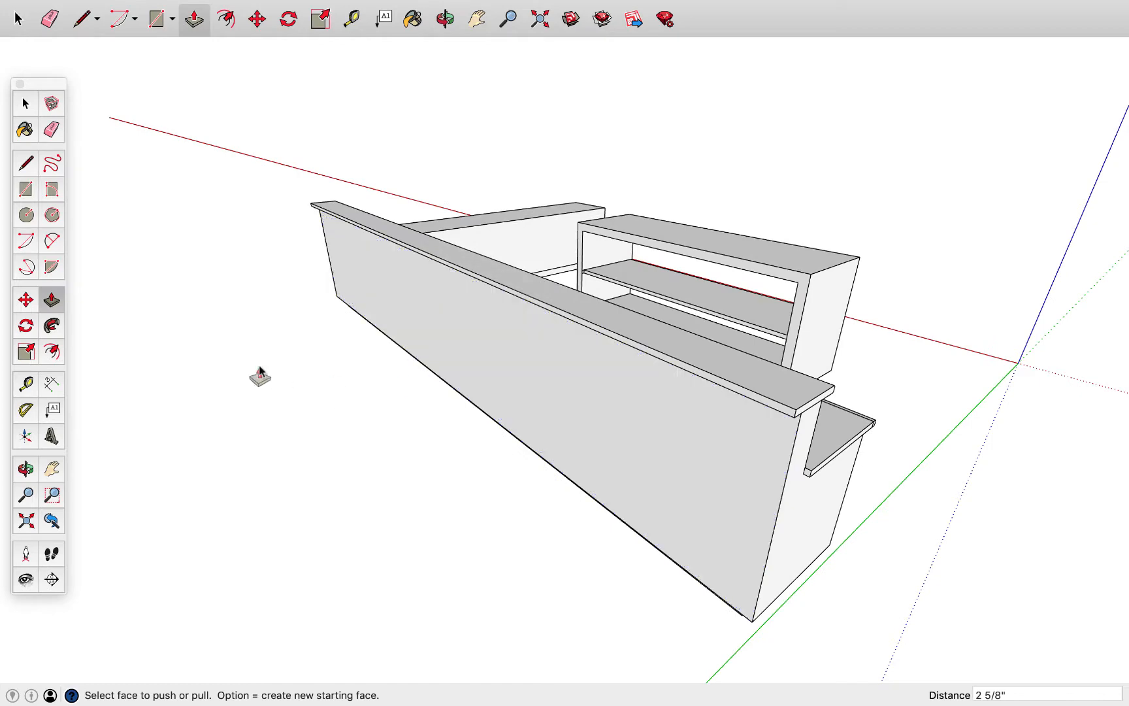
Draw a cabinet door rectangle about 1' 9 5/8" by 11 5/16" at the near end of the counter's working side below the worktop
{"action": "middle_click_drag", "start_coordinate": [481, 344], "coordinate": [163, 303]}
{"action": "mouse_move", "coordinate": [439, 356]}
{"action": "middle_mouse_down"}
{"action": "mouse_move", "coordinate": [330, 323]}
{"action": "mouse_move", "coordinate": [559, 396]}
{"action": "mouse_move", "coordinate": [585, 337]}
{"action": "mouse_move", "coordinate": [559, 345]}
{"action": "middle_mouse_up"}
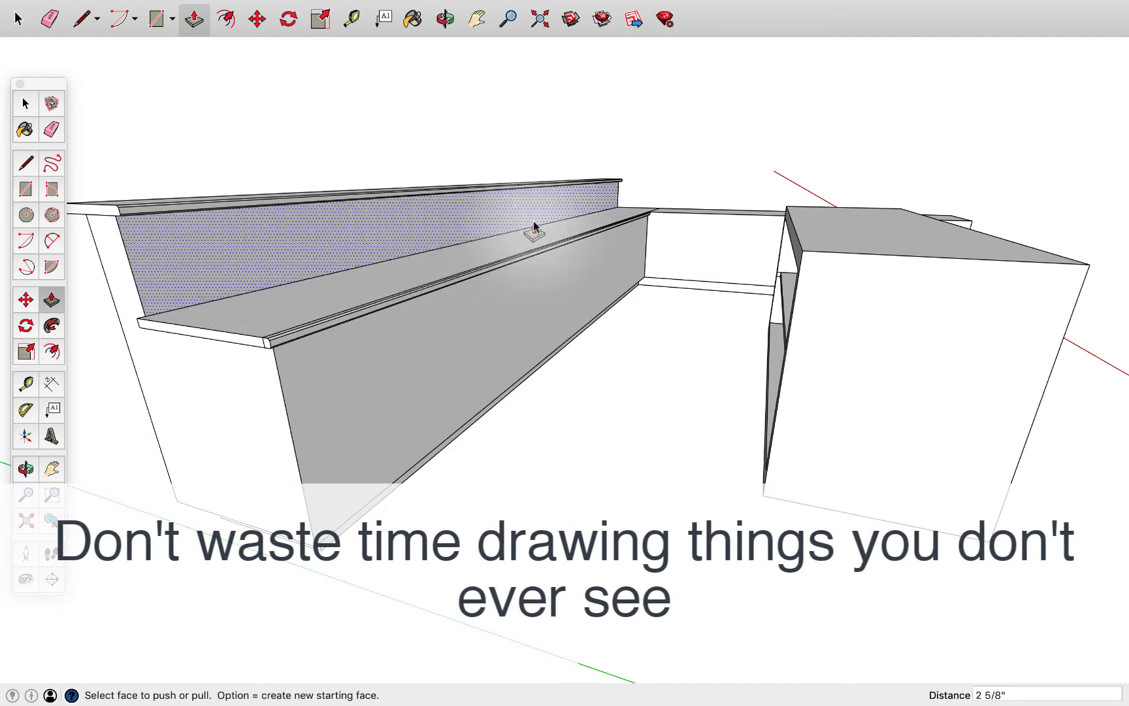
{"action": "middle_click_drag", "start_coordinate": [820, 303], "coordinate": [874, 387]}
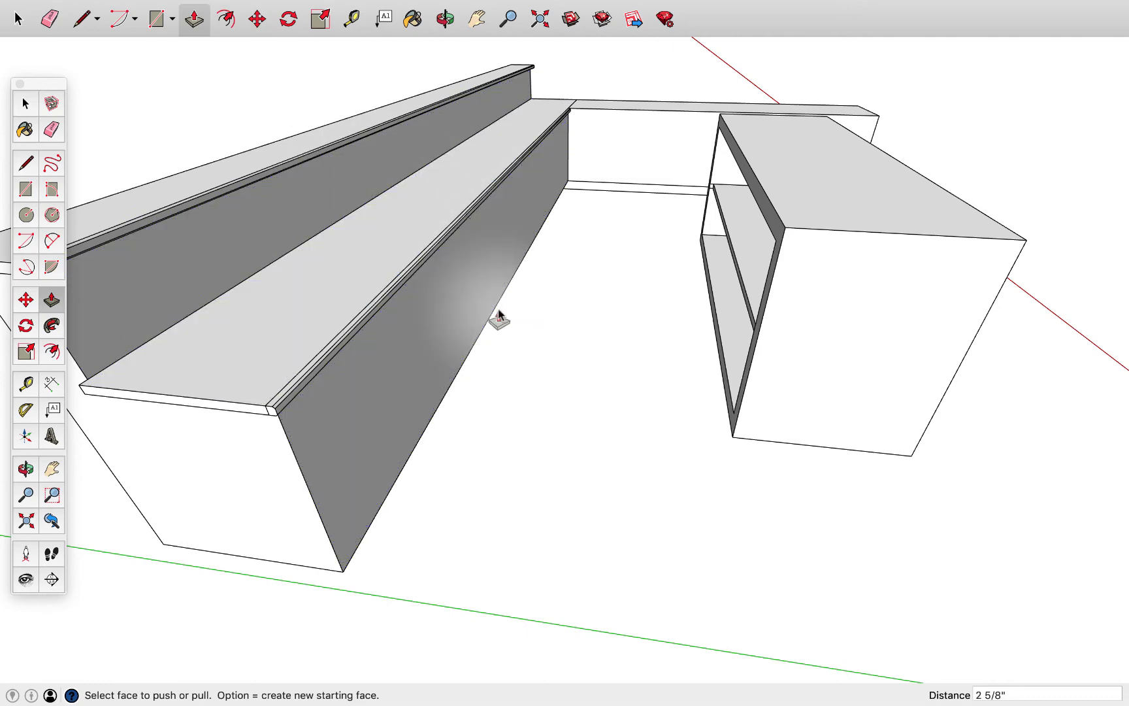
{"action": "middle_click_drag", "start_coordinate": [499, 316], "coordinate": [425, 275]}
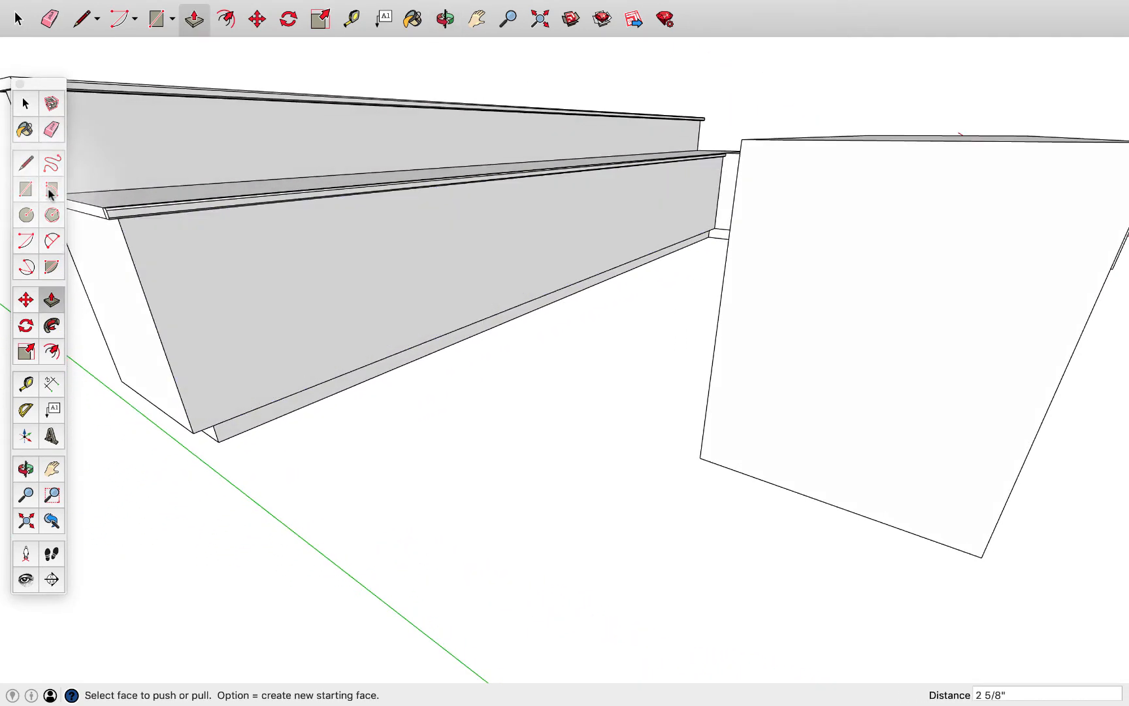
{"action": "left_click", "coordinate": [26, 191]}
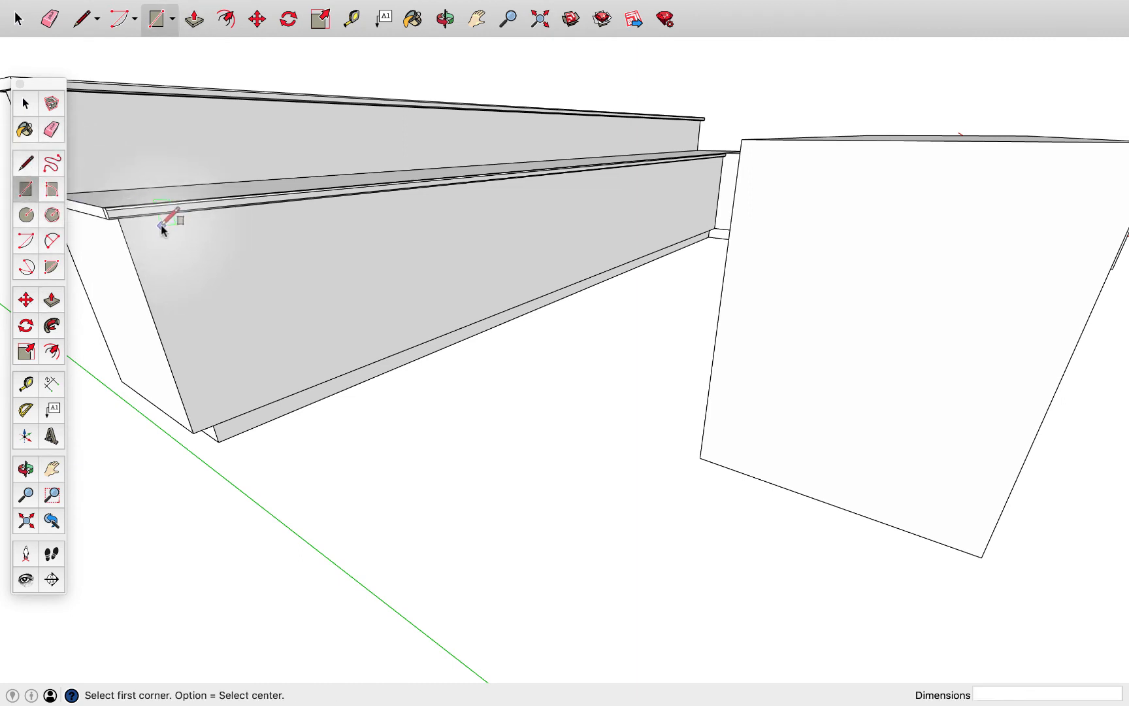
{"action": "left_click", "coordinate": [159, 223]}
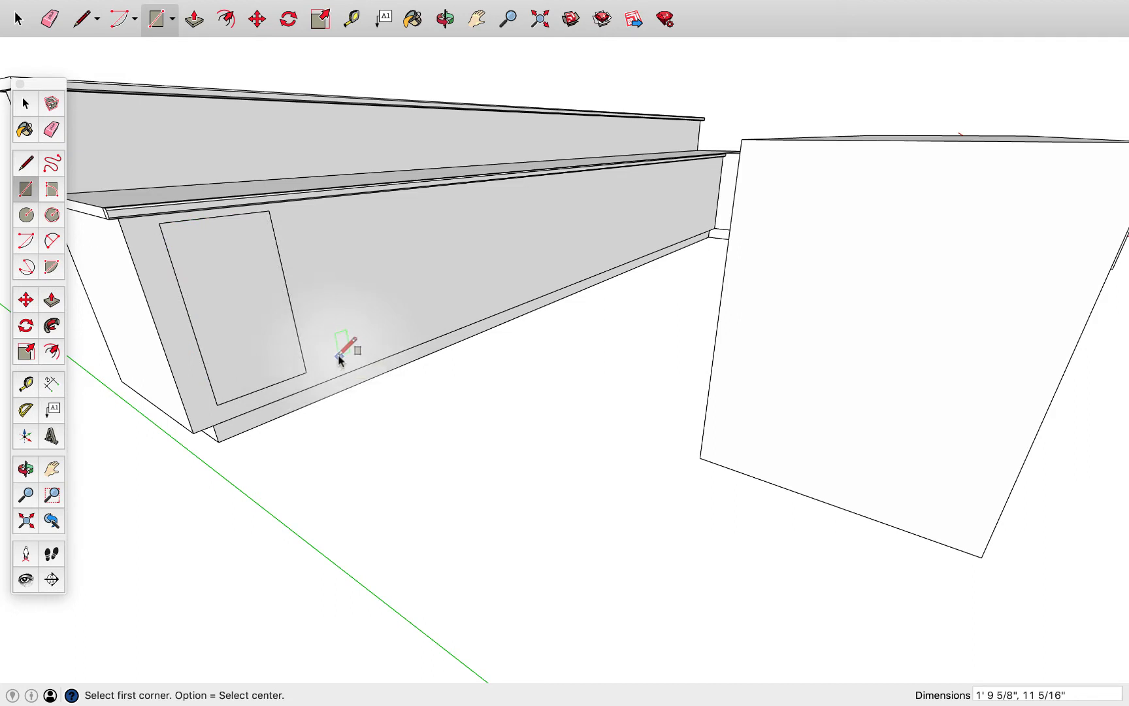
Turn the door rectangle and its edges into a cabinet component that replaces the selection
{"action": "key", "text": "space"}
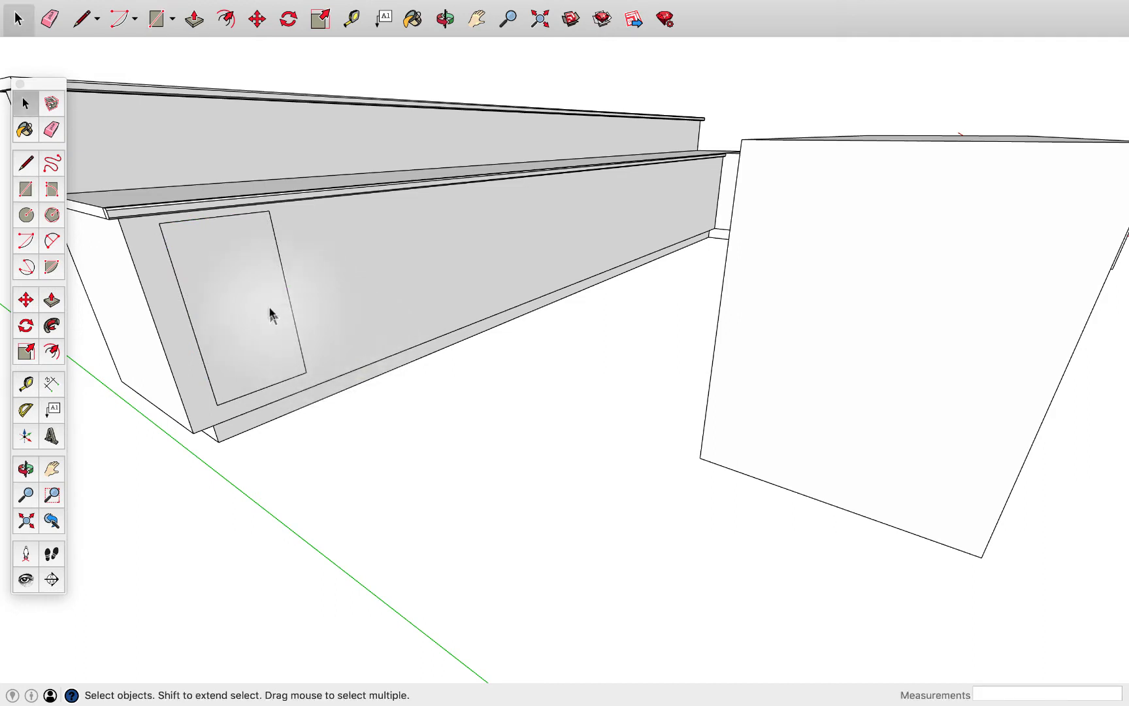
{"action": "left_click", "coordinate": [272, 315]}
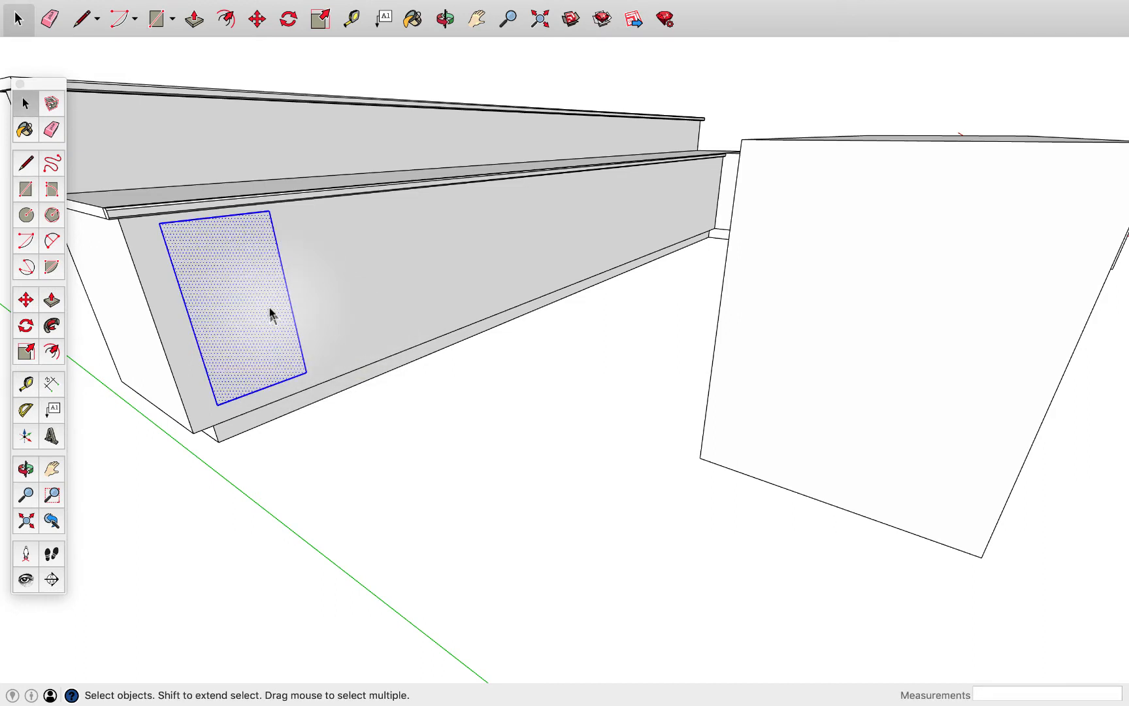
{"action": "right_click", "coordinate": [229, 282]}
{"action": "left_click", "coordinate": [285, 385]}
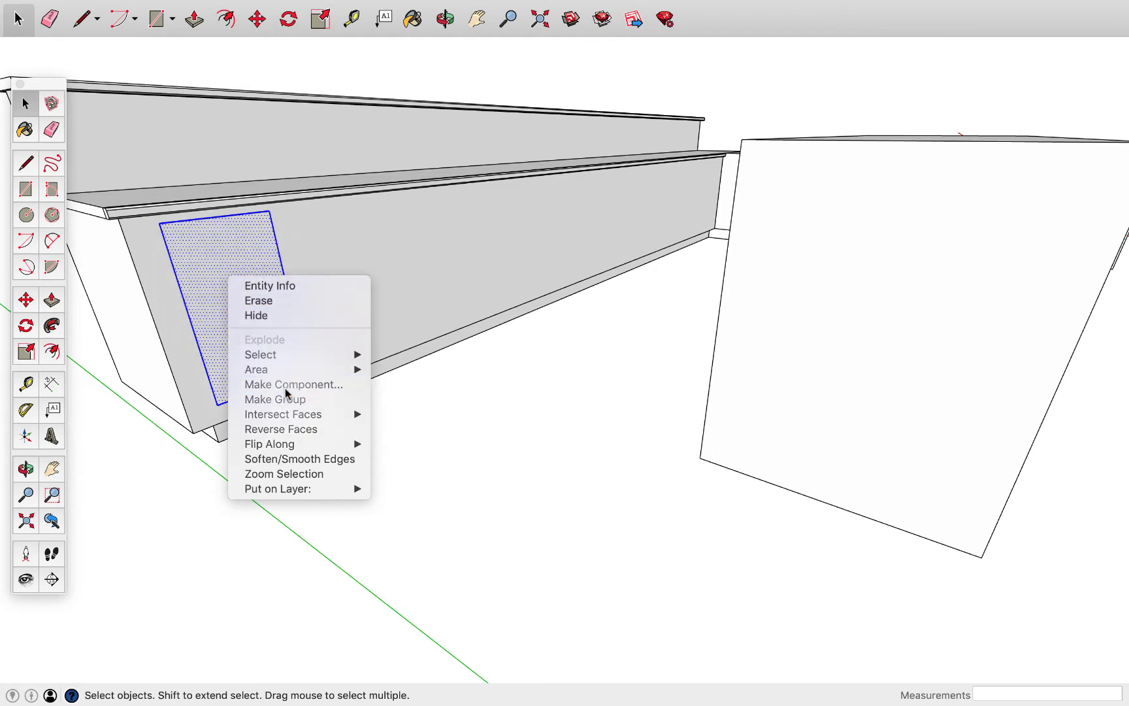
{"action": "type", "text": "D"}
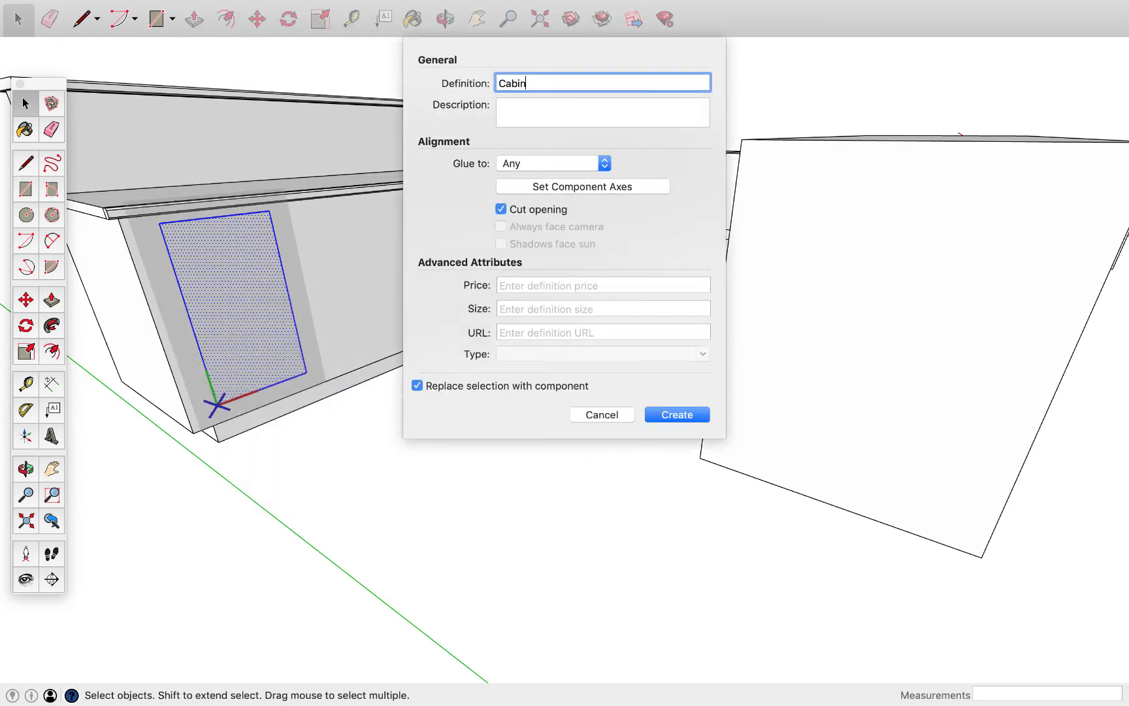
{"action": "key", "text": "Return"}
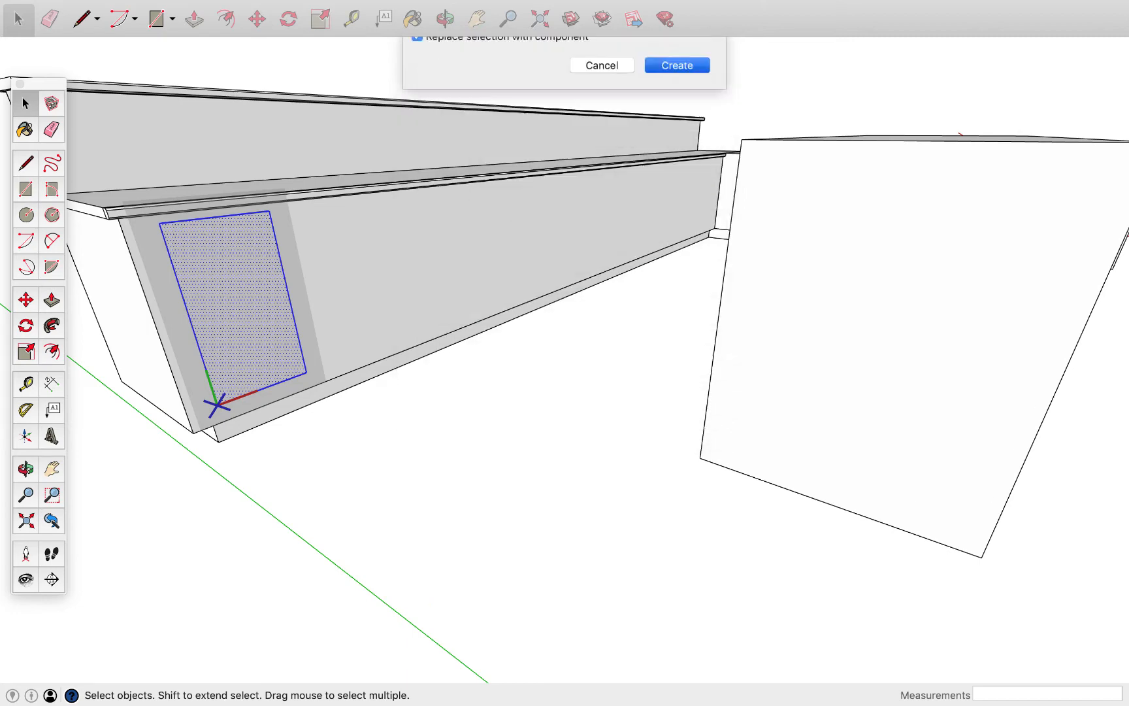
Open the cabinet component for editing, show the rest of the model and pull the door face out 1 3/8"
{"action": "scroll", "coordinate": [262, 473], "scroll_direction": "up", "scroll_amount": 1}
{"action": "double_click", "coordinate": [279, 379]}
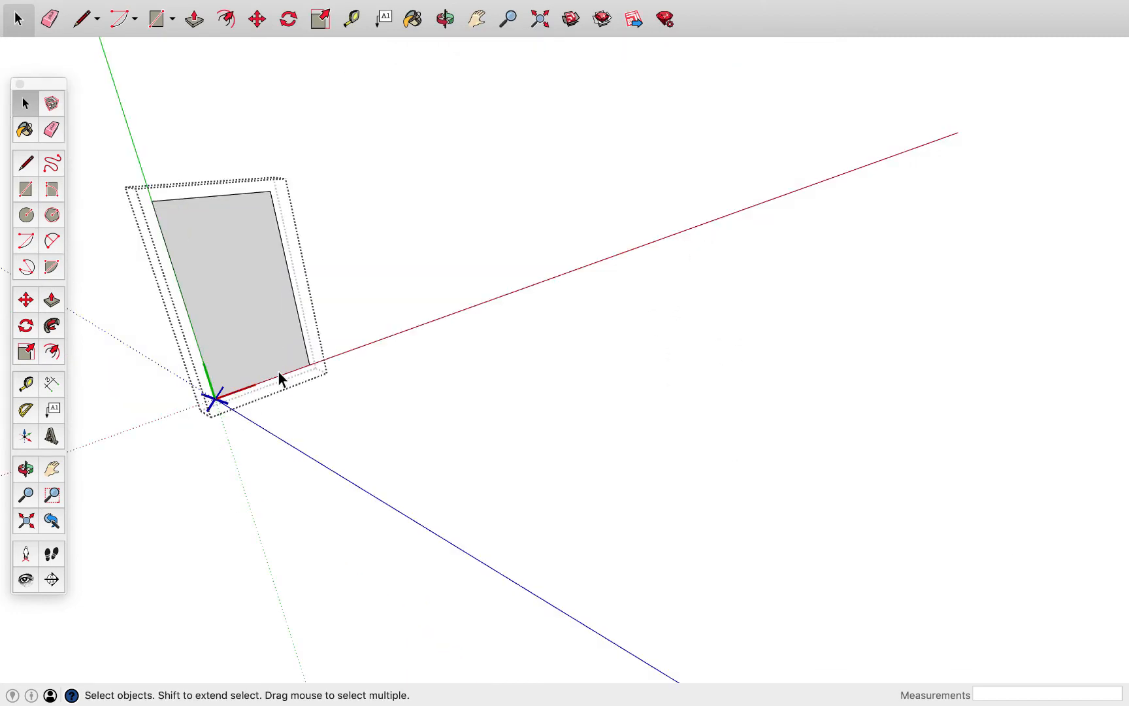
{"action": "key", "text": "i"}
{"action": "middle_click_drag", "start_coordinate": [235, 261], "coordinate": [194, 277]}
{"action": "key", "text": "p"}
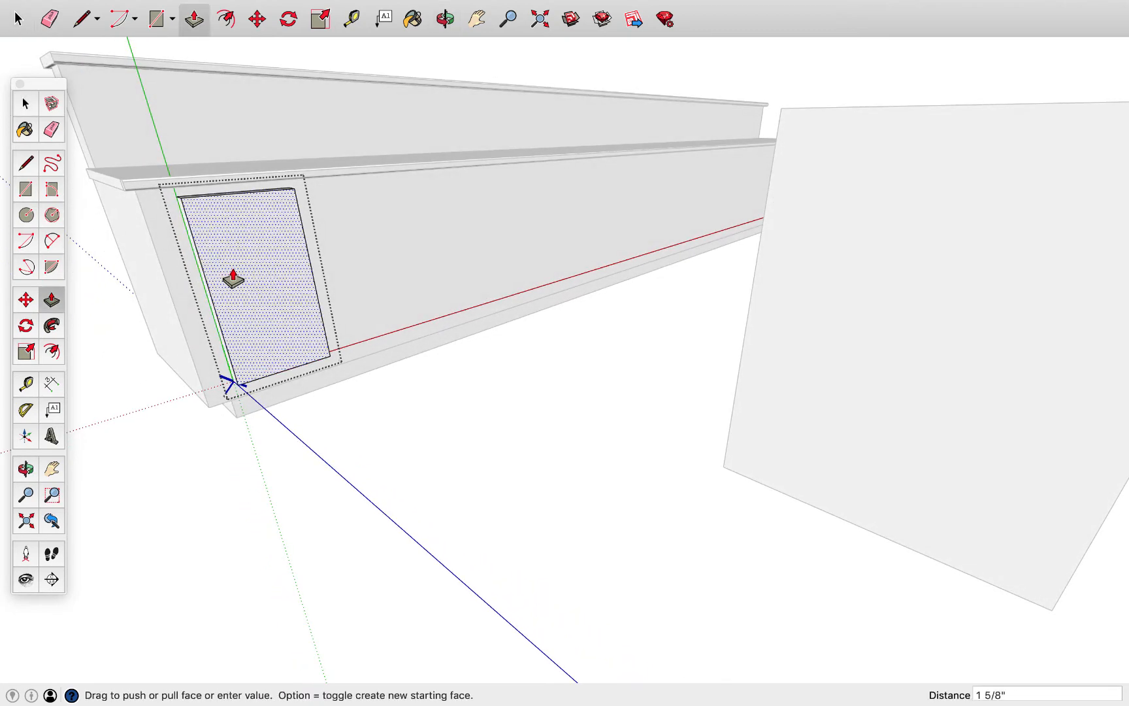
{"action": "scroll", "coordinate": [234, 280], "scroll_direction": "up", "scroll_amount": 2}
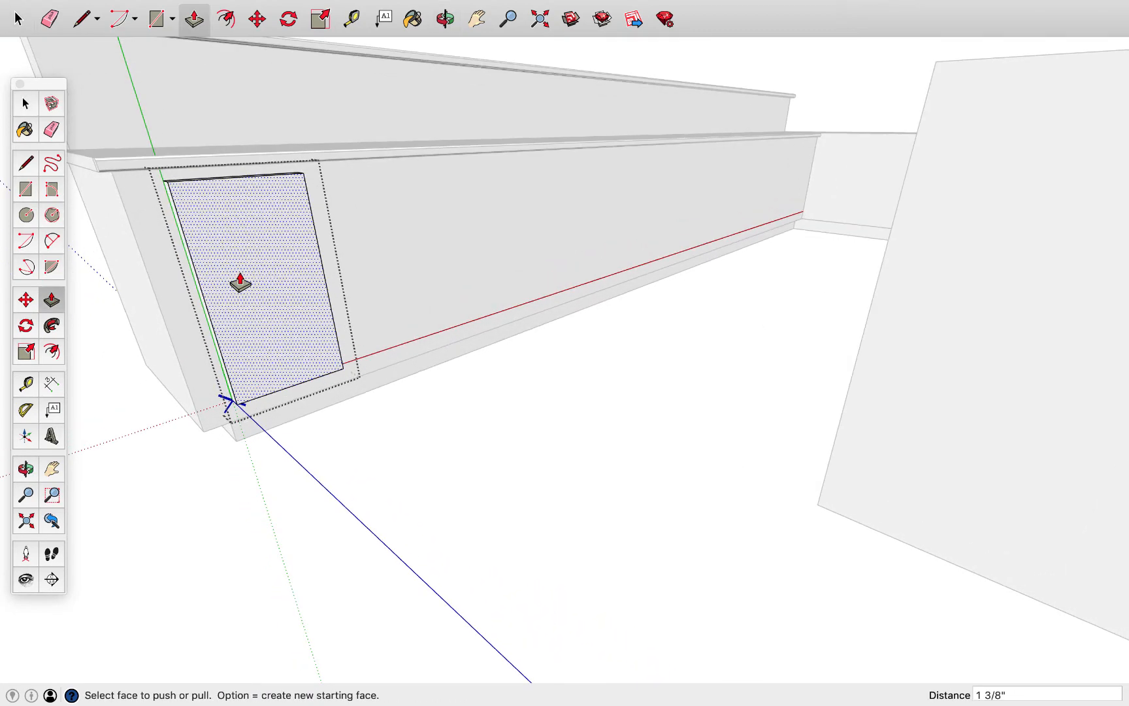
Detail the cabinet door front with two inward offsets, a recessed centre panel and the strip around it pushed in about 3/8"
{"action": "left_click", "coordinate": [227, 20]}
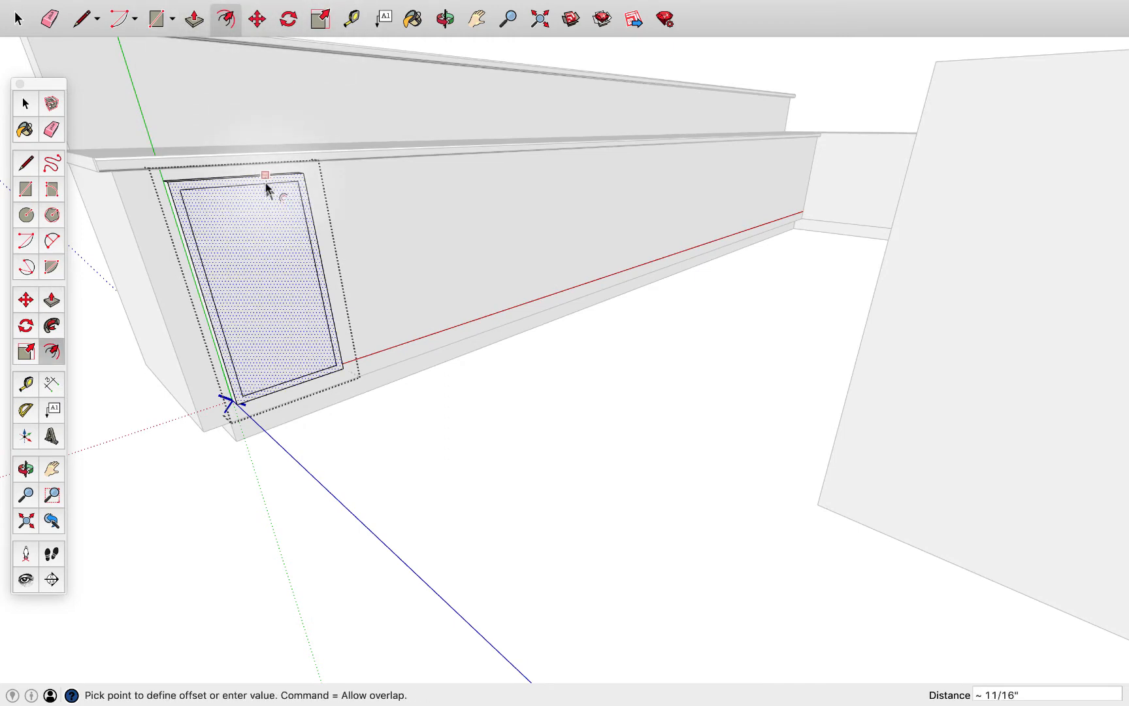
{"action": "left_click", "coordinate": [266, 188]}
{"action": "key", "text": "p"}
{"action": "scroll", "coordinate": [268, 232], "scroll_direction": "up", "scroll_amount": 3}
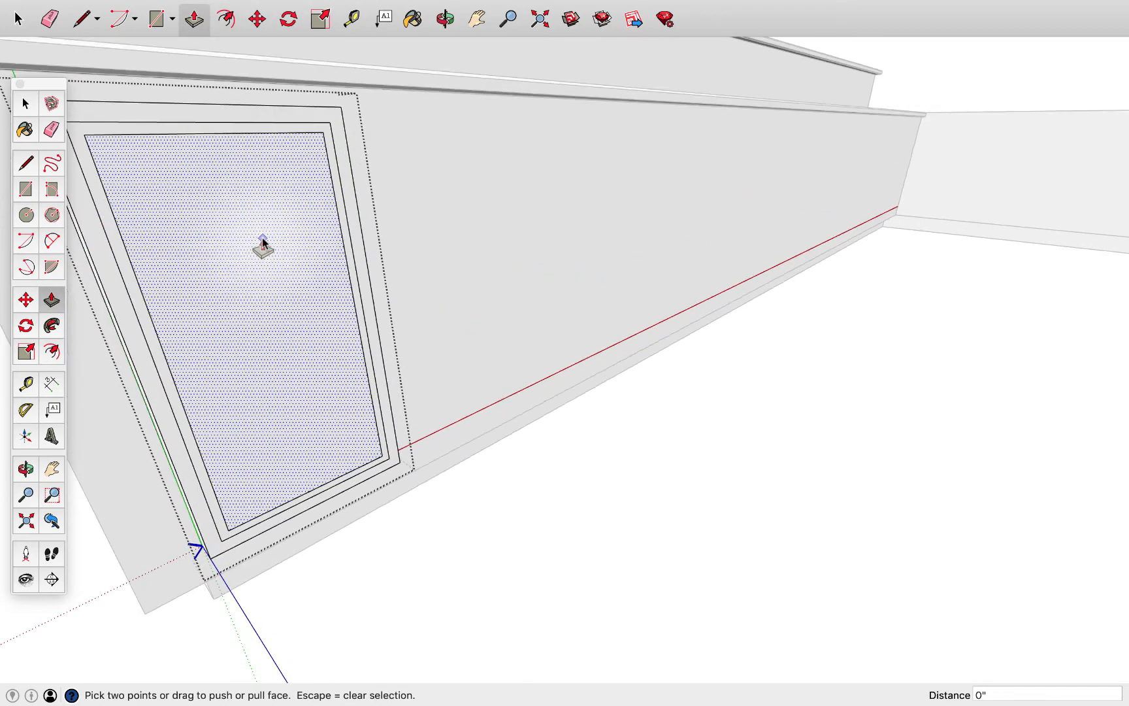
{"action": "left_click", "coordinate": [265, 236]}
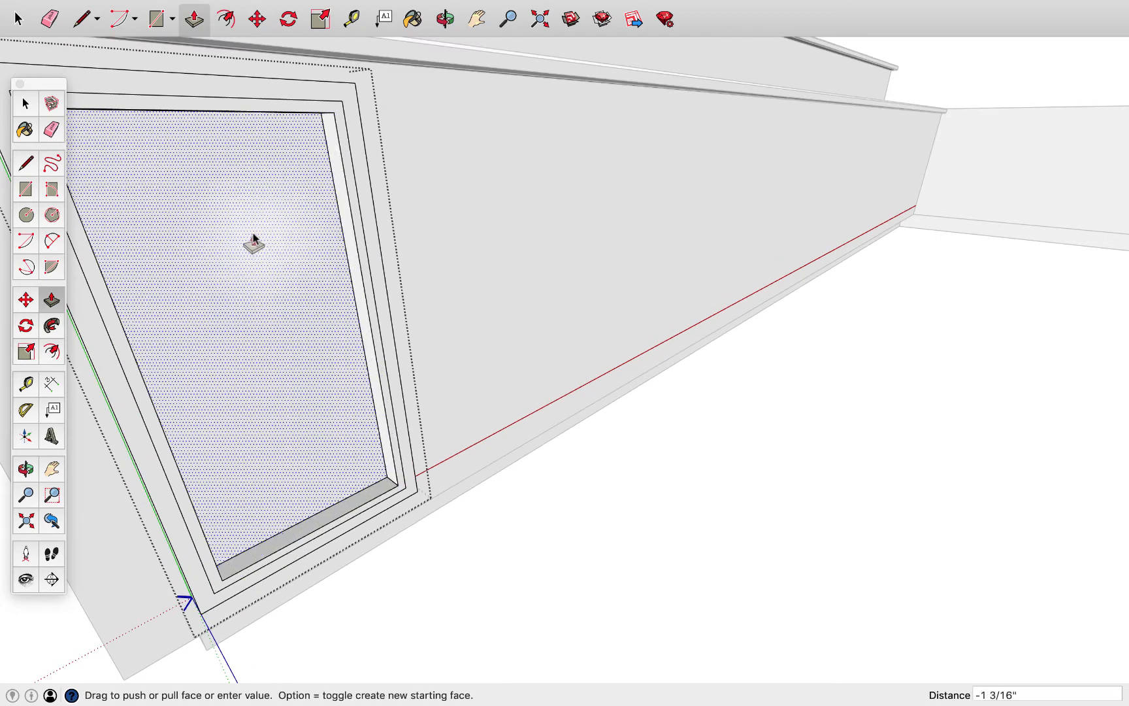
{"action": "left_click", "coordinate": [259, 216]}
{"action": "left_click", "coordinate": [255, 109]}
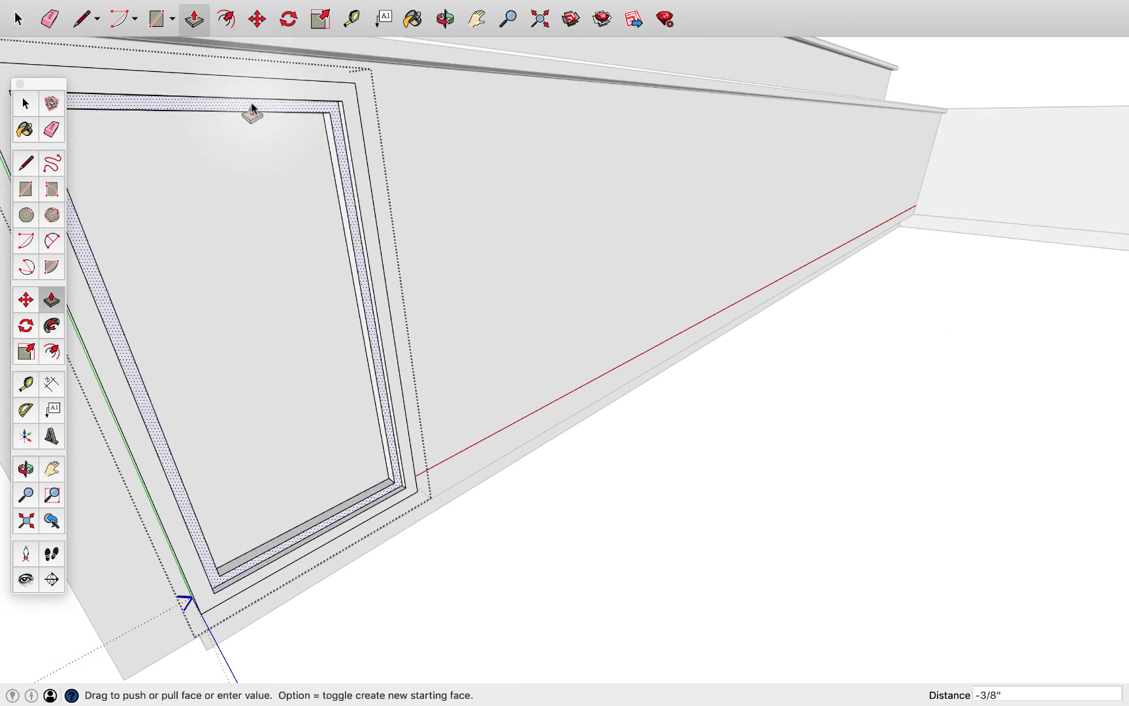
{"action": "left_click", "coordinate": [252, 106]}
{"action": "scroll", "coordinate": [317, 212], "scroll_direction": "down", "scroll_amount": 2}
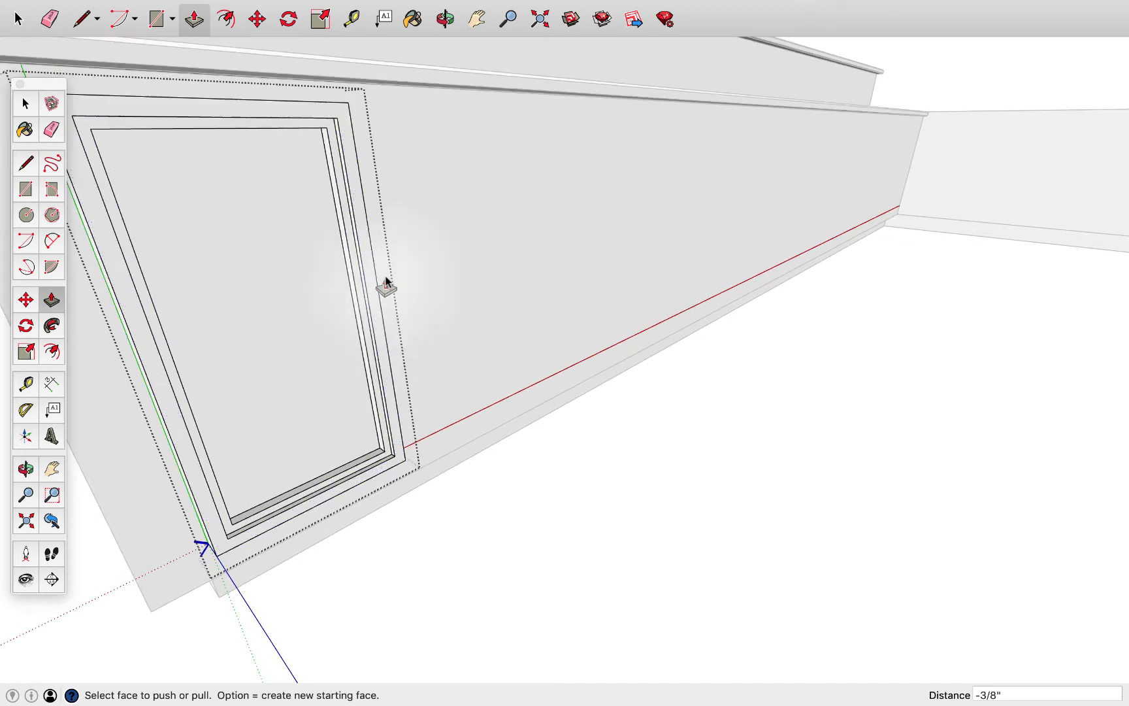
Draw a circle of about 3/16" radius on the door's outer frame, along the vertical edge away from the counter's near end
{"action": "scroll", "coordinate": [386, 285], "scroll_direction": "up", "scroll_amount": 2}
{"action": "key", "text": "space"}
{"action": "scroll", "coordinate": [372, 291], "scroll_direction": "down", "scroll_amount": 2}
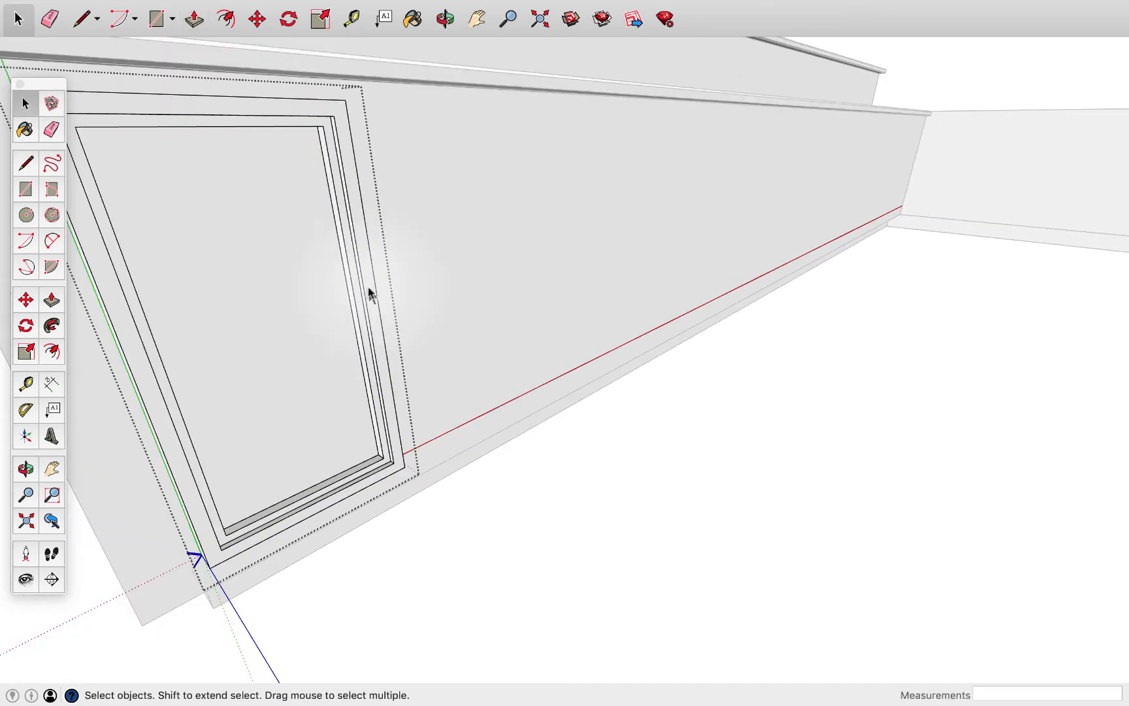
{"action": "left_click", "coordinate": [370, 294]}
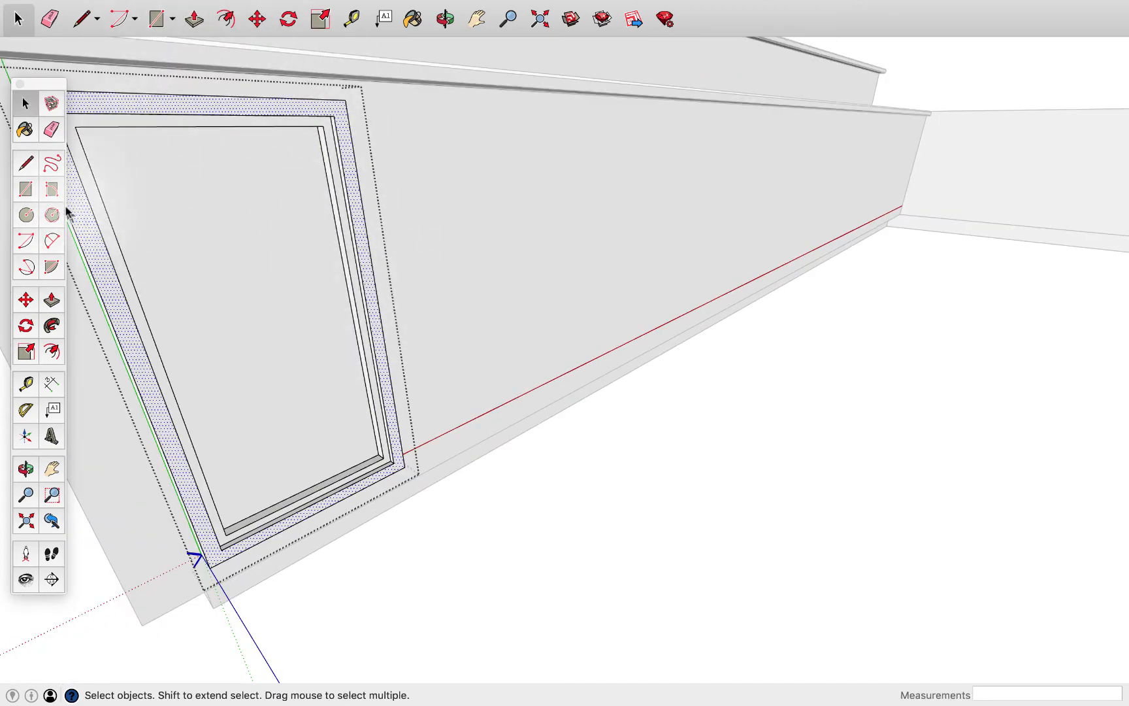
{"action": "left_click", "coordinate": [26, 214]}
{"action": "scroll", "coordinate": [378, 303], "scroll_direction": "up", "scroll_amount": 3}
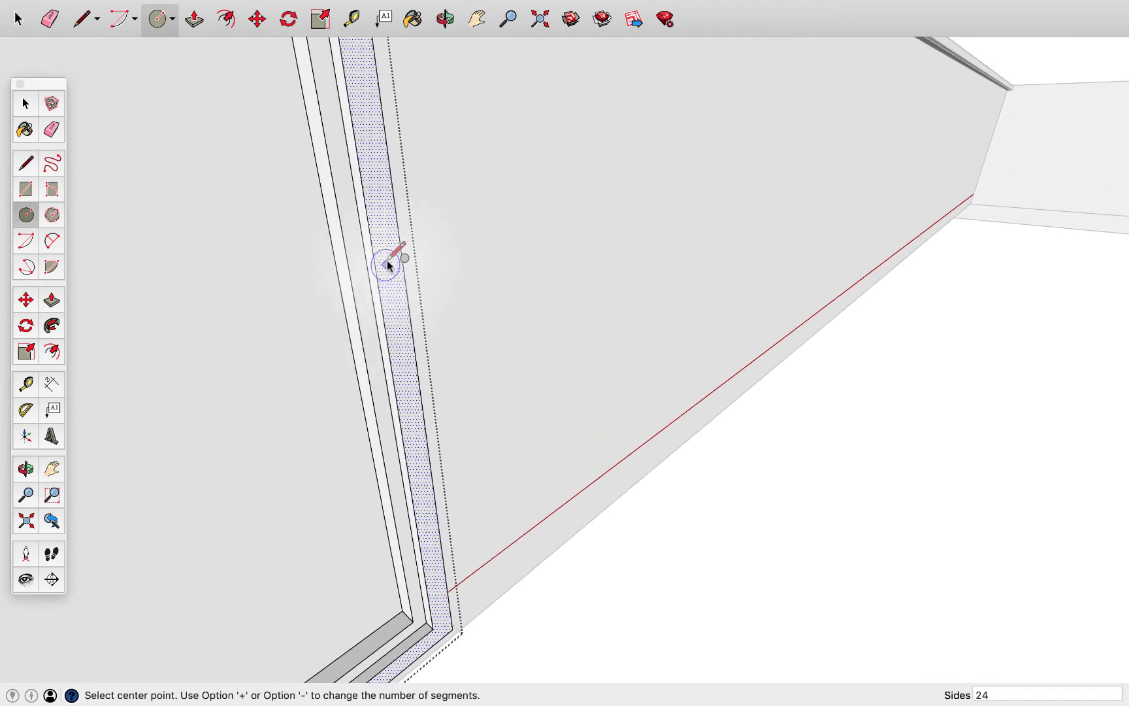
{"action": "left_click", "coordinate": [387, 249]}
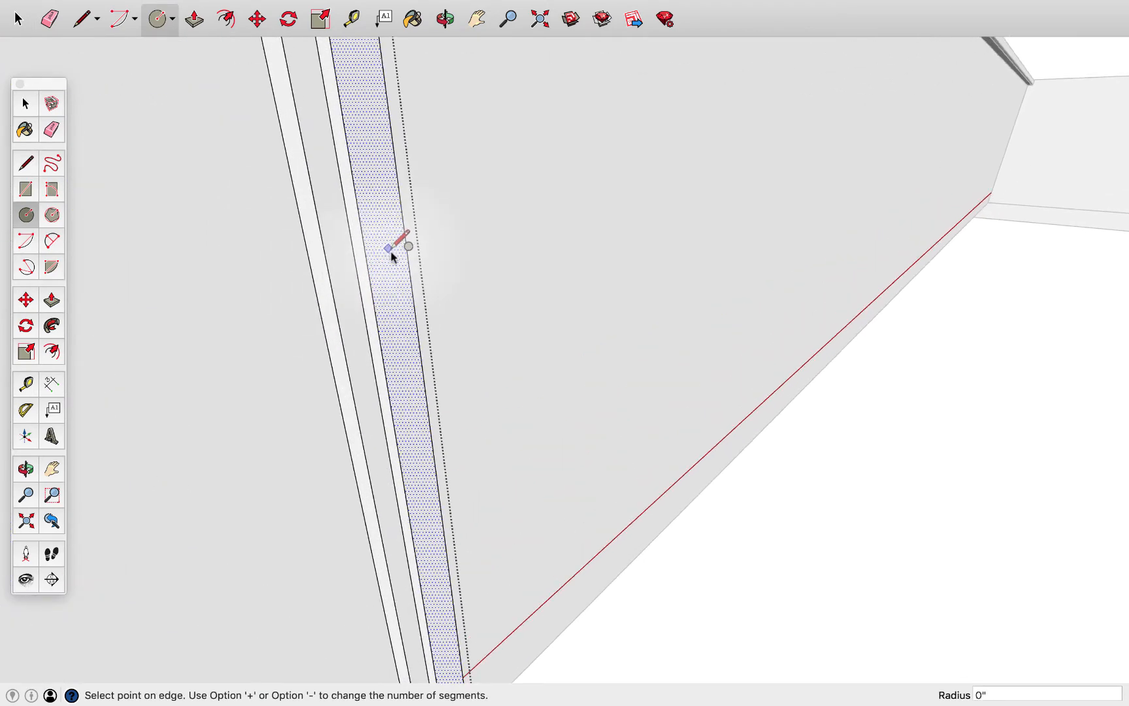
{"action": "left_click", "coordinate": [398, 250]}
Pull the circle out about 1/2" from the door frame to form a knob
{"action": "key", "text": "p"}
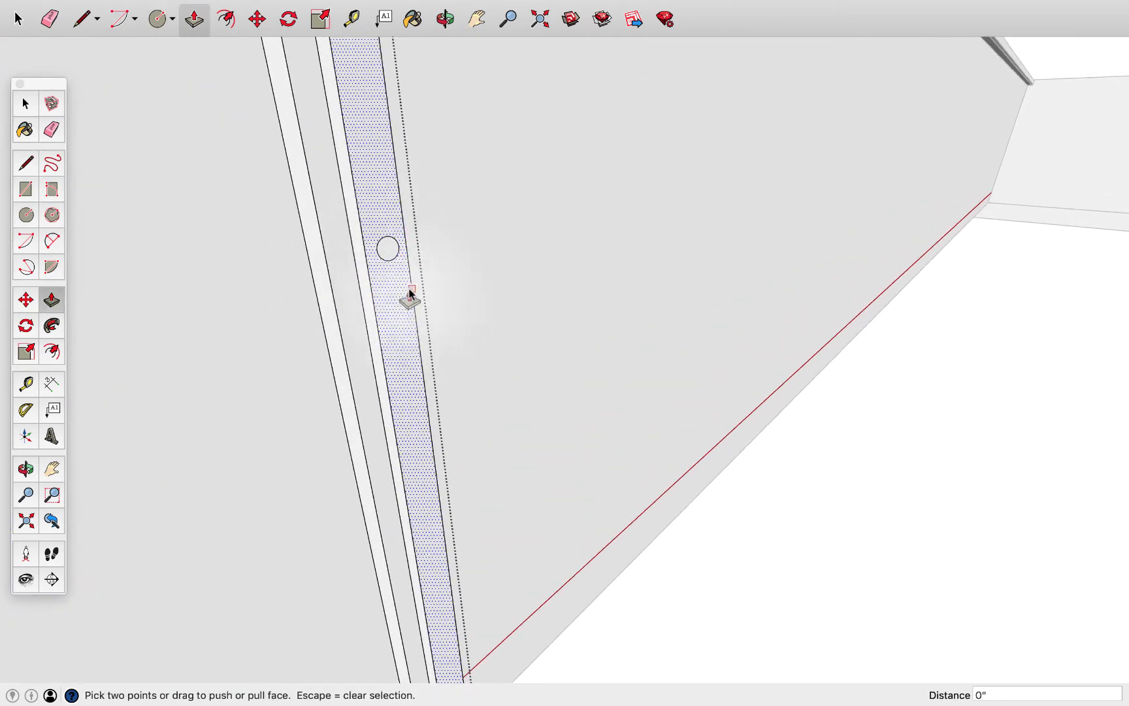
{"action": "key", "text": "space"}
{"action": "left_click", "coordinate": [389, 245]}
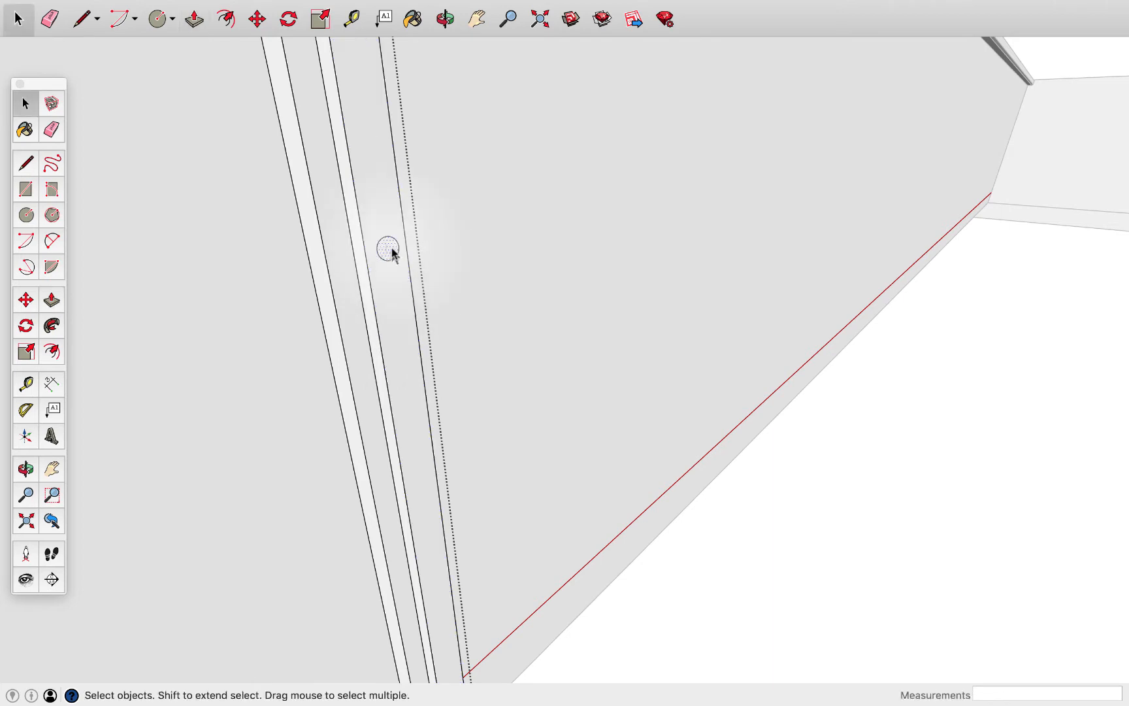
{"action": "key", "text": "p"}
{"action": "left_click", "coordinate": [392, 252]}
{"action": "left_click", "coordinate": [405, 259]}
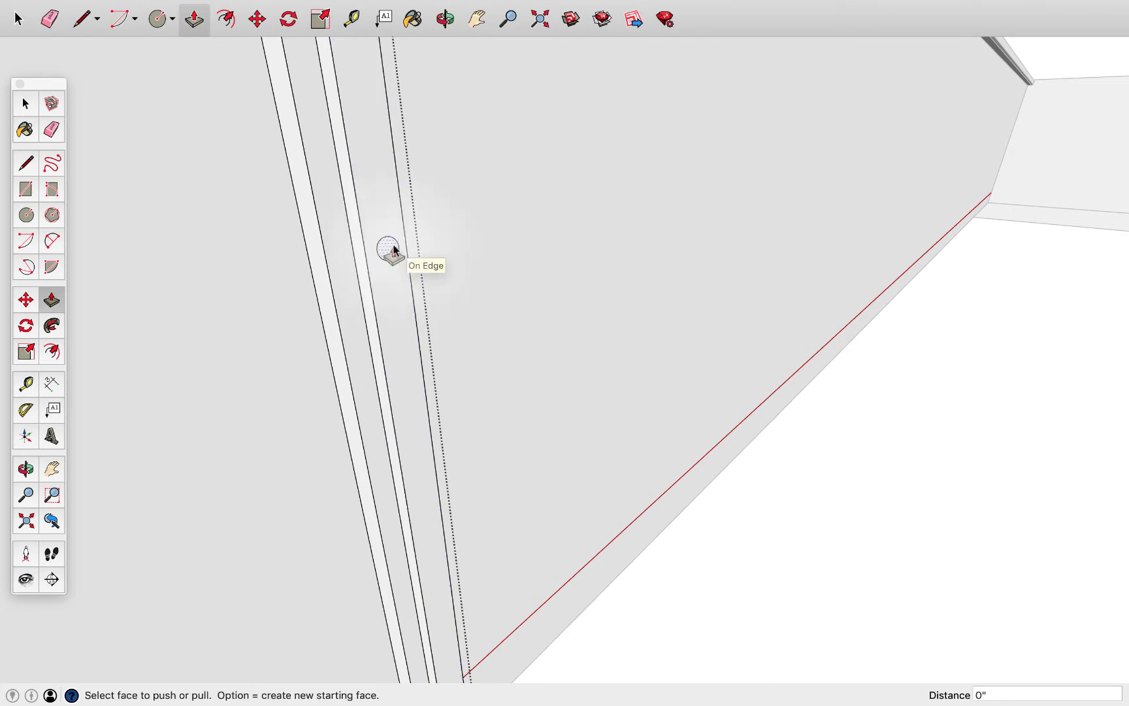
{"action": "left_click", "coordinate": [405, 259]}
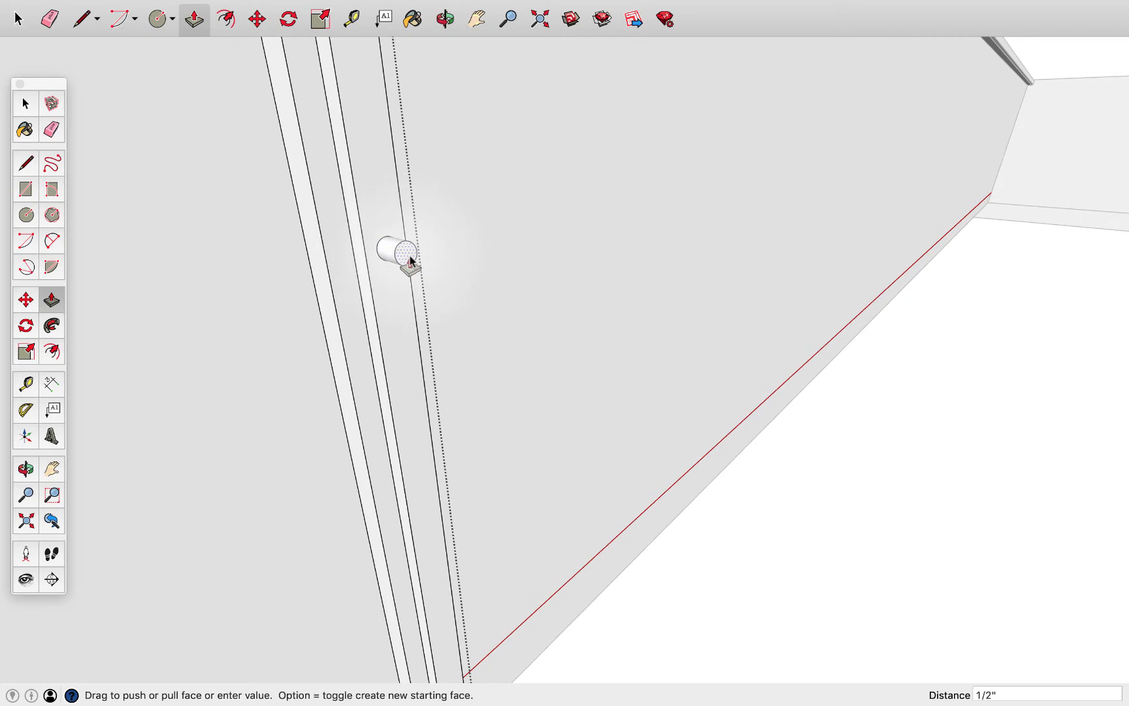
{"action": "left_click", "coordinate": [411, 260]}
Try a 1" radius on the knob's outer circle and settle on a radius of .5" to flare the knob
{"action": "key", "text": "space"}
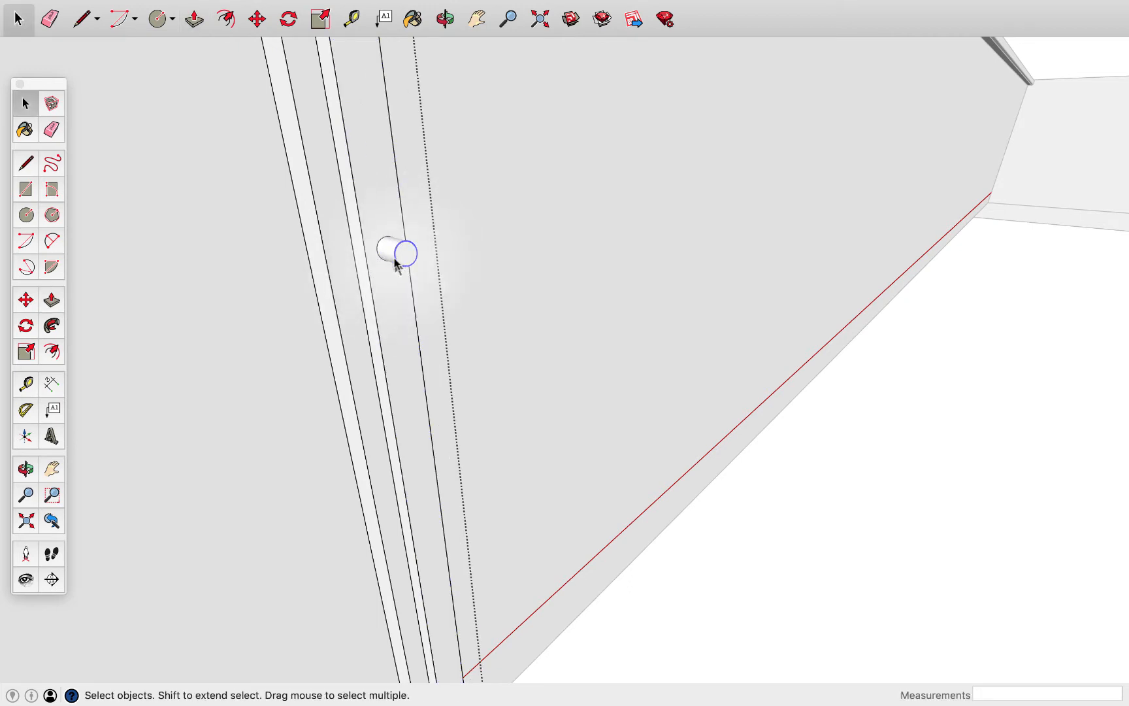
{"action": "right_click", "coordinate": [397, 265]}
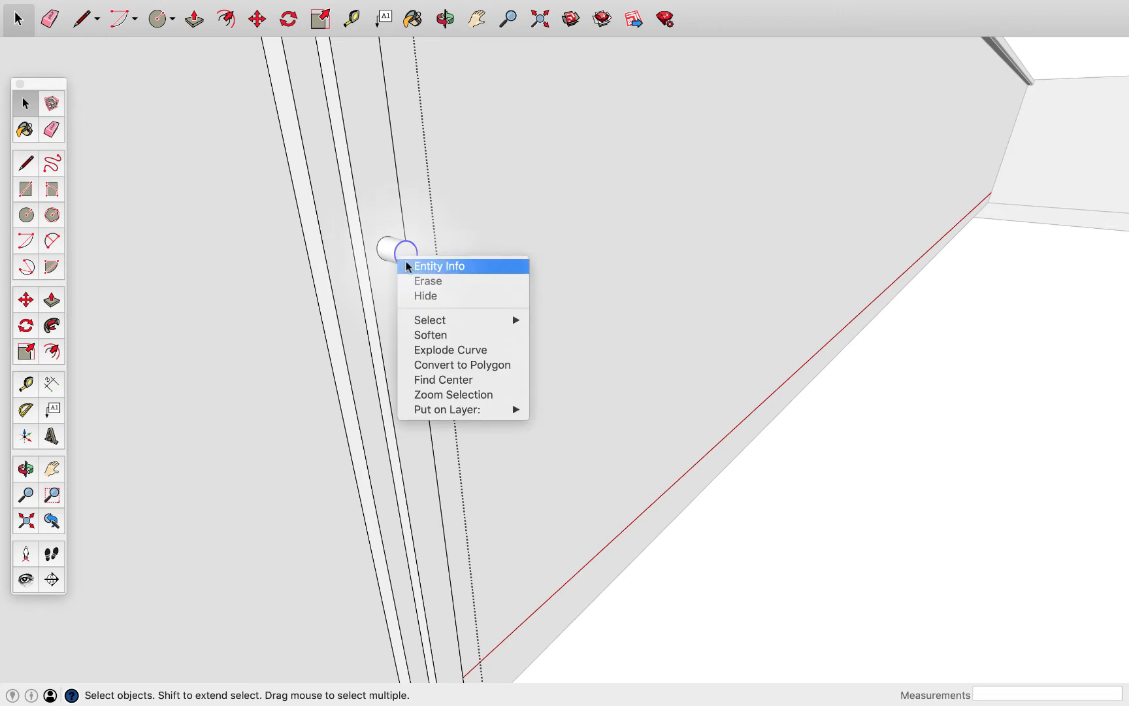
{"action": "left_click", "coordinate": [439, 265]}
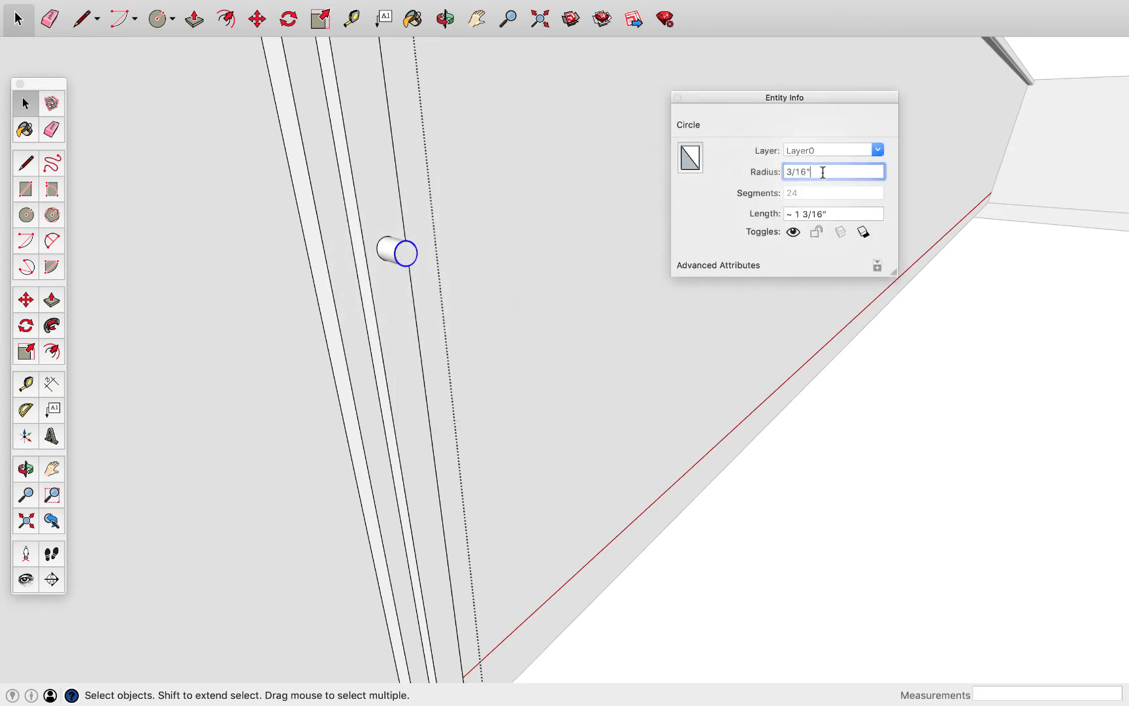
{"action": "left_click_drag", "start_coordinate": [818, 170], "coordinate": [757, 172]}
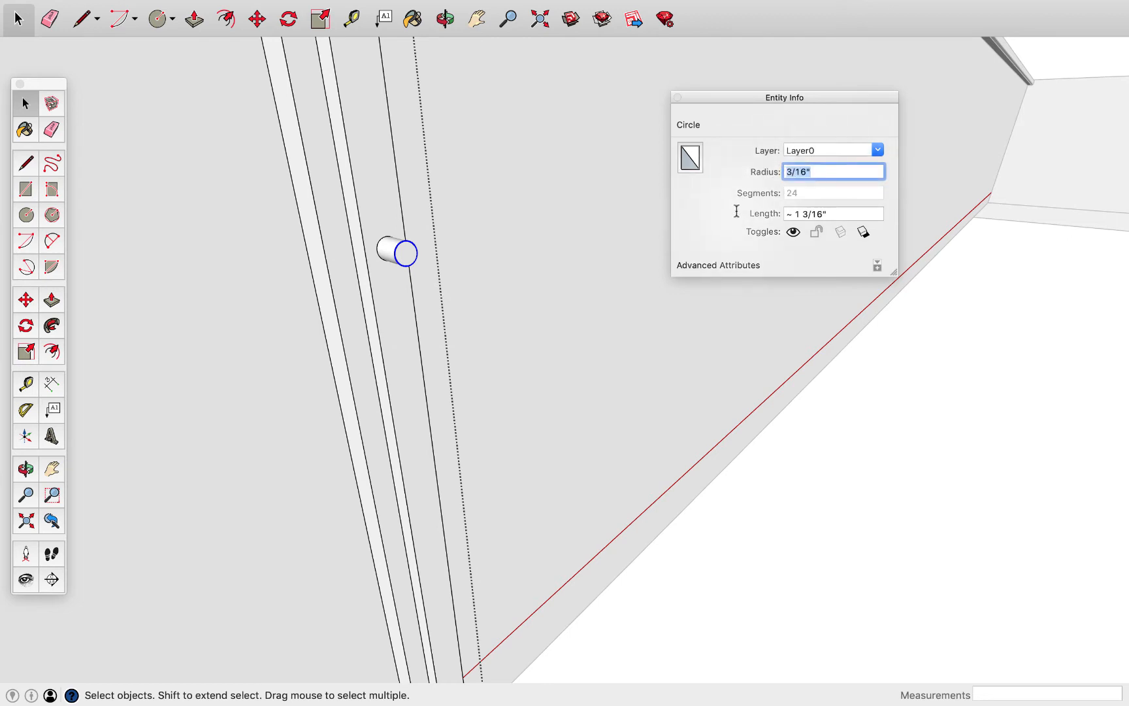
{"action": "type", "text": "1"}
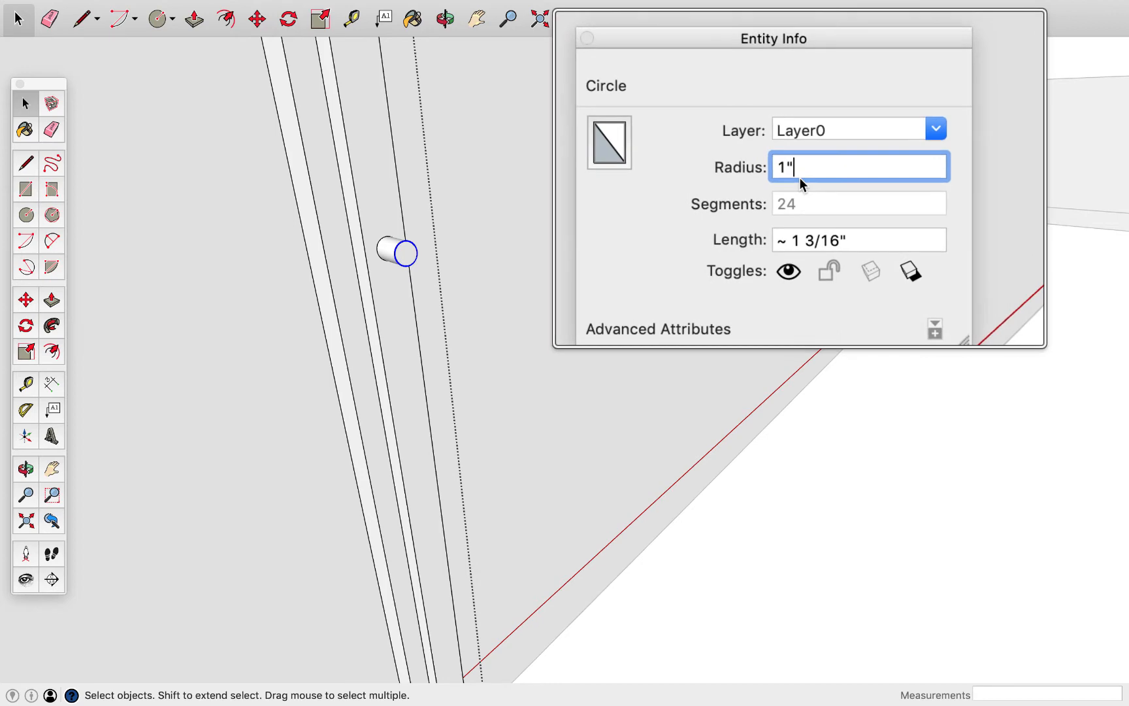
{"action": "key", "text": "Return"}
{"action": "type", "text": ".5"}
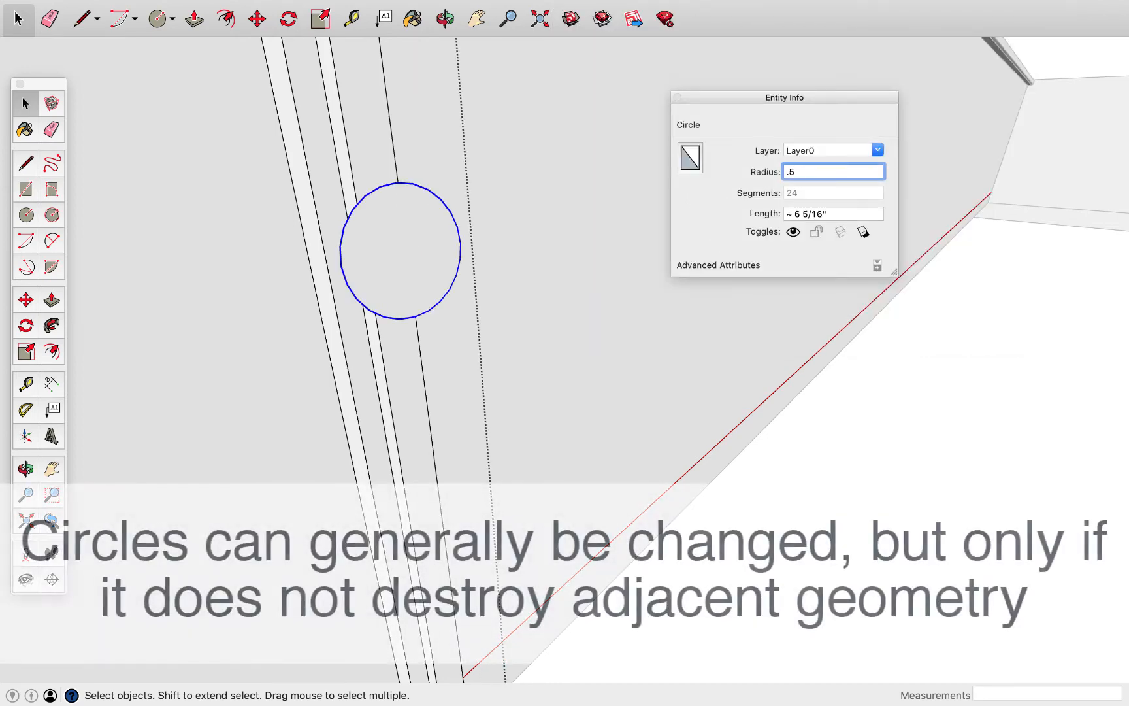
{"action": "key", "text": "Return"}
{"action": "middle_click_drag", "start_coordinate": [522, 310], "coordinate": [647, 333]}
{"action": "scroll", "coordinate": [480, 315], "scroll_direction": "up", "scroll_amount": 3}
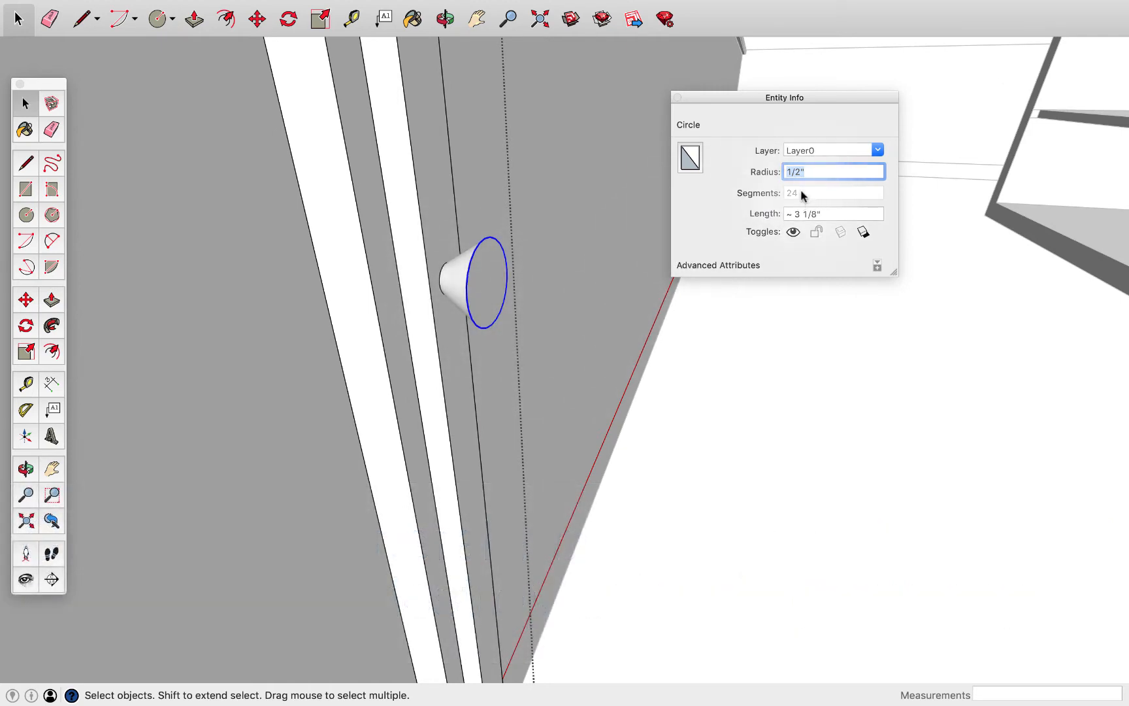
Leave the cabinet door component and copy the door 11 5/16" along the counter, directly beside the first
{"action": "scroll", "coordinate": [725, 406], "scroll_direction": "down", "scroll_amount": 3}
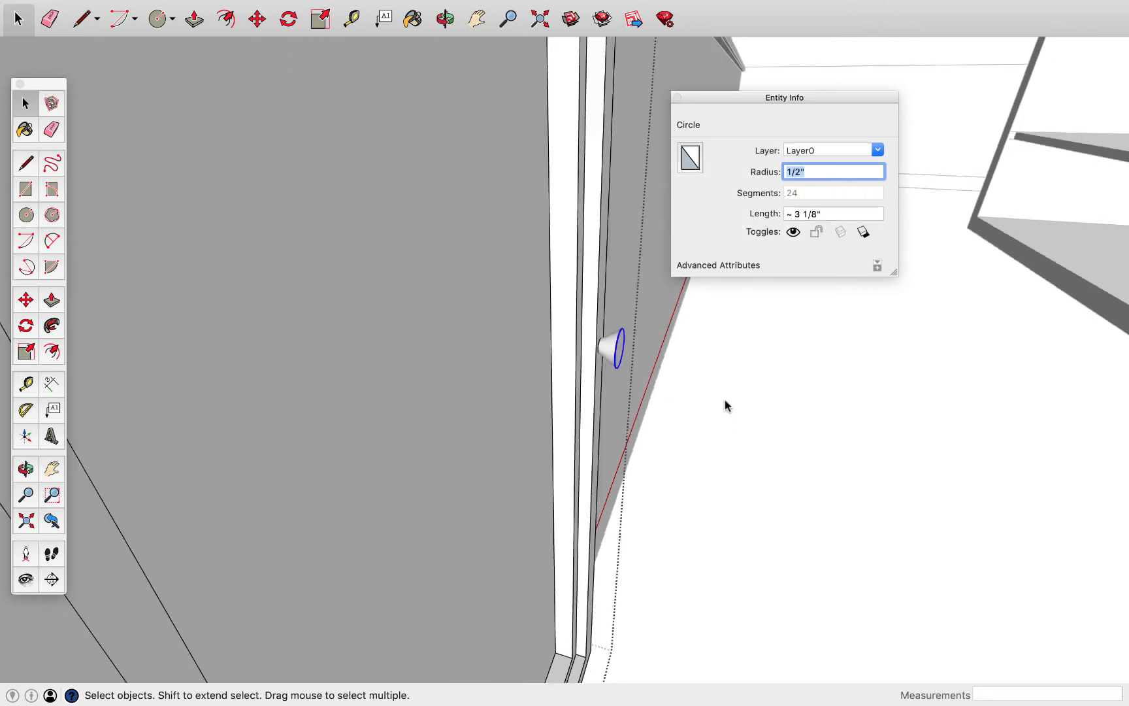
{"action": "scroll", "coordinate": [725, 401], "scroll_direction": "down", "scroll_amount": 5}
{"action": "middle_click_drag", "start_coordinate": [685, 388], "coordinate": [323, 319]}
{"action": "key", "text": "Escape"}
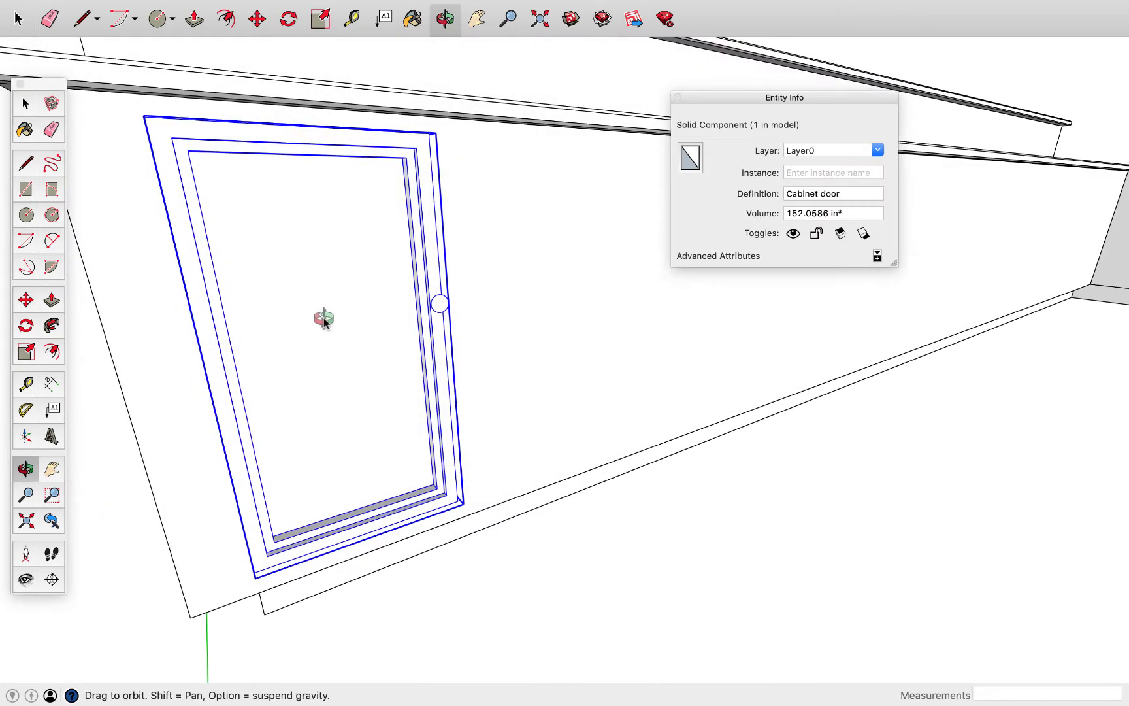
{"action": "key", "text": "m"}
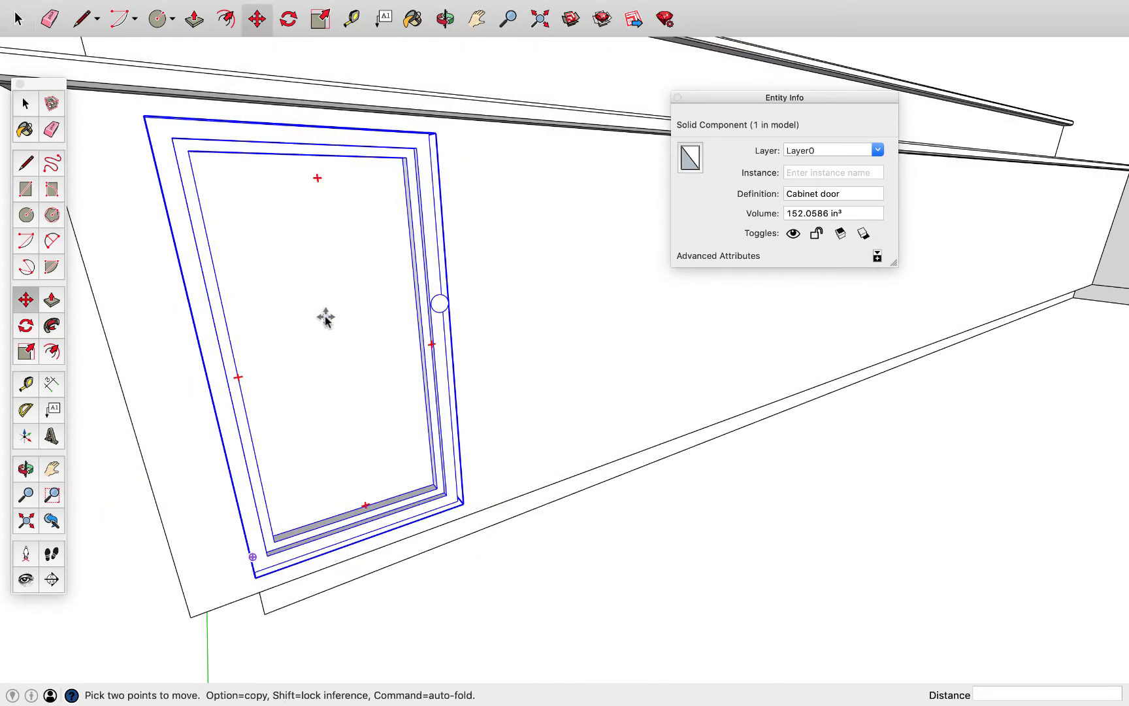
{"action": "left_click", "coordinate": [144, 117]}
{"action": "key", "text": "alt"}
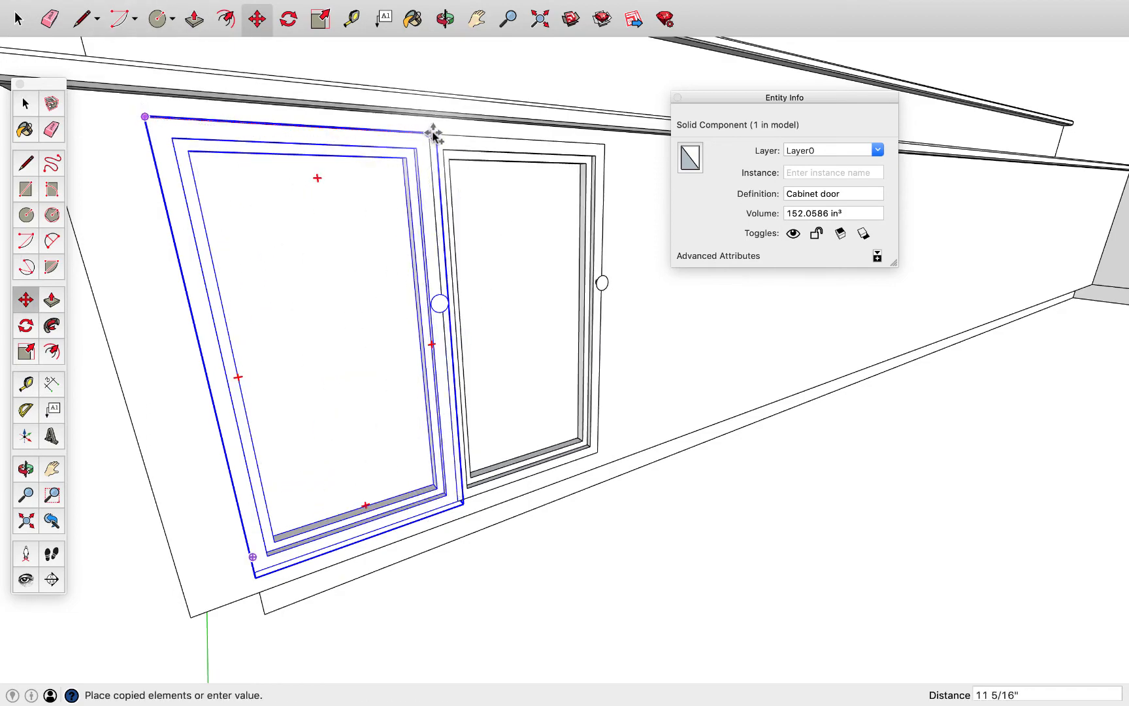
{"action": "left_click", "coordinate": [434, 134]}
Flip the copied door along the component's red axis so the two knobs sit next to each other
{"action": "middle_click_drag", "start_coordinate": [486, 295], "coordinate": [711, 340]}
{"action": "middle_click_drag", "start_coordinate": [496, 310], "coordinate": [402, 279]}
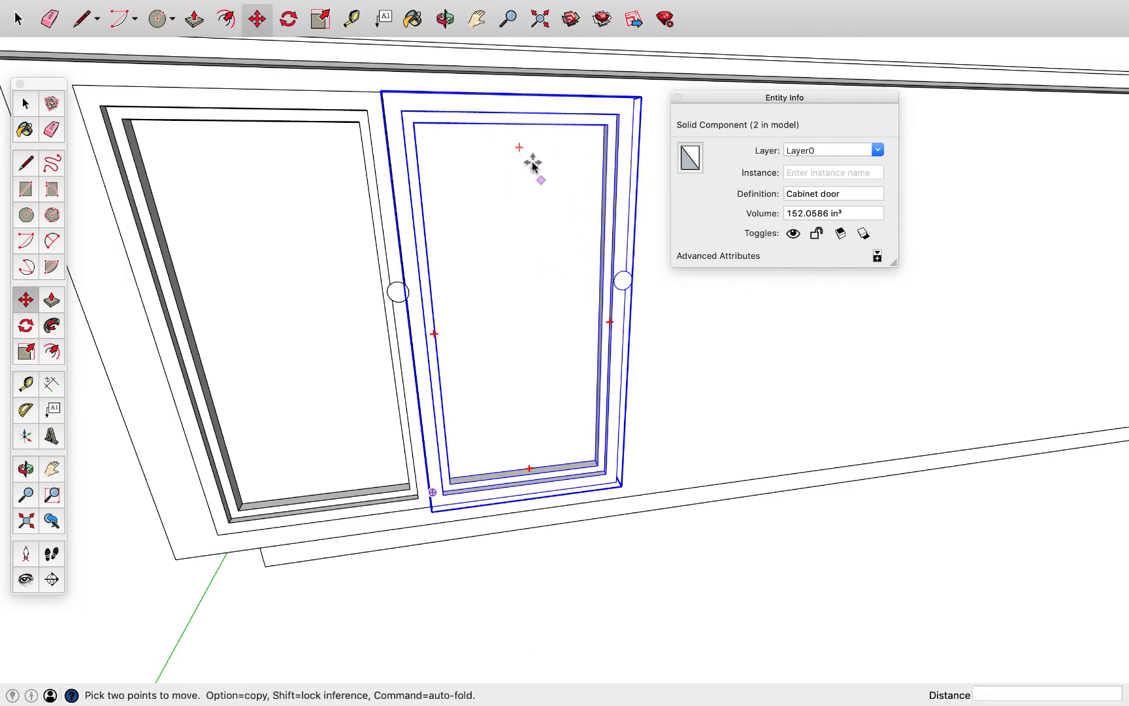
{"action": "right_click", "coordinate": [522, 111]}
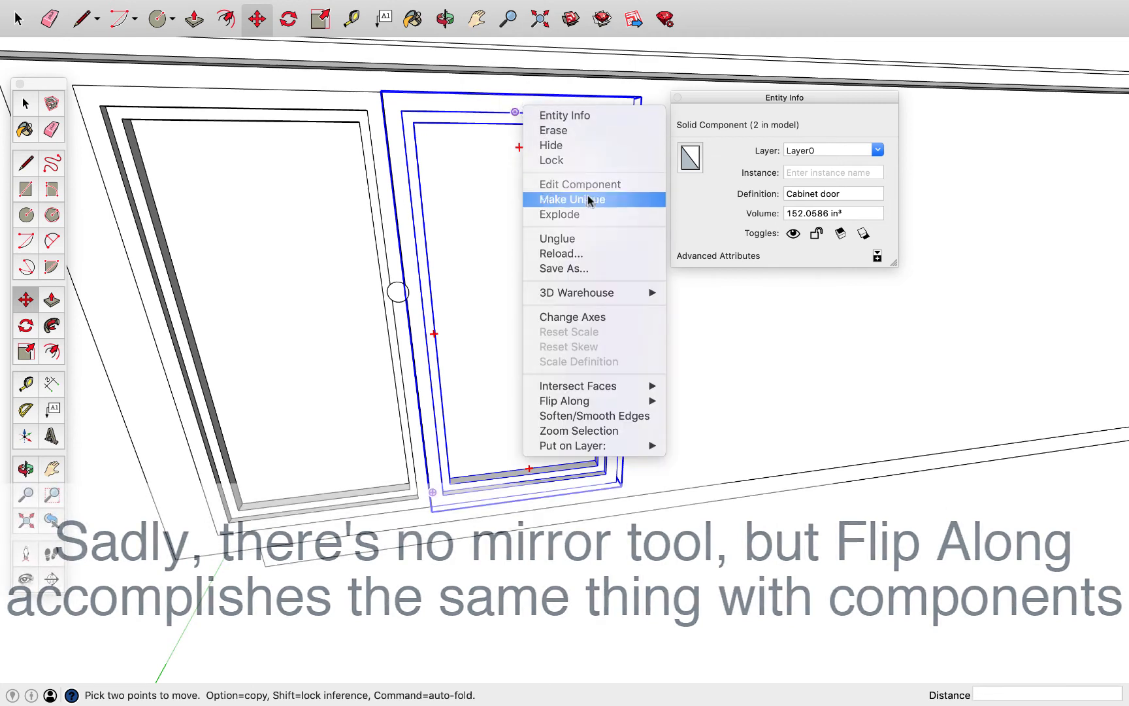
{"action": "mouse_move", "coordinate": [631, 405]}
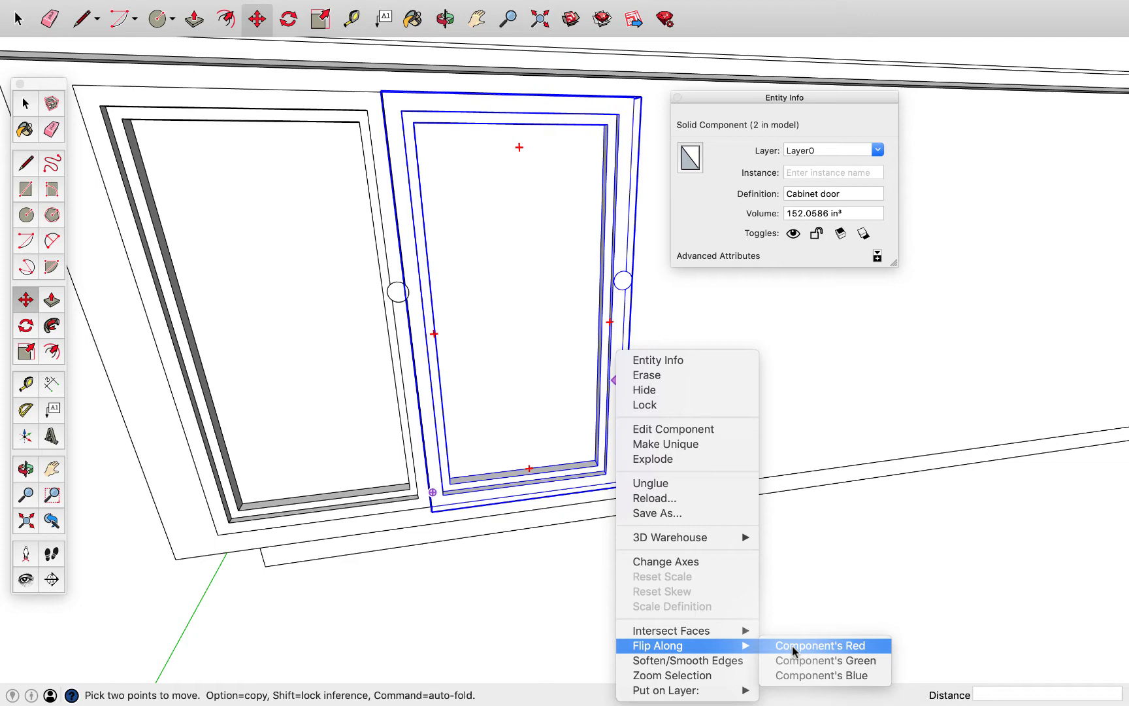
{"action": "left_click", "coordinate": [791, 646]}
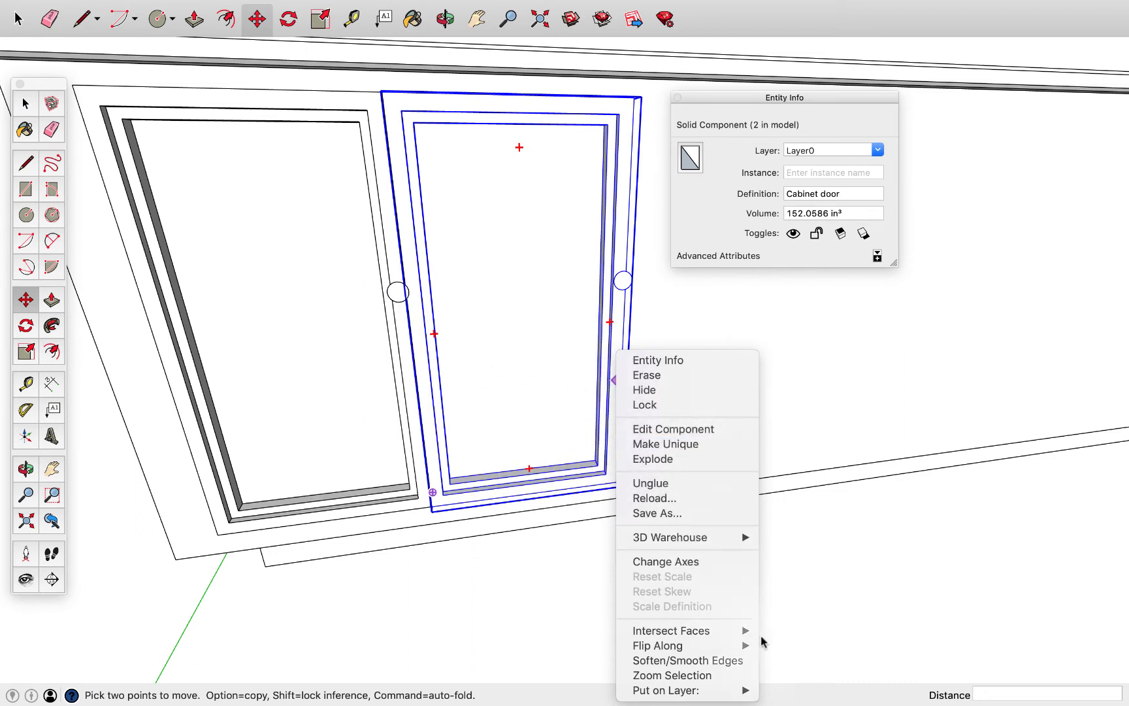
{"action": "mouse_move", "coordinate": [726, 647]}
{"action": "left_click", "coordinate": [802, 646]}
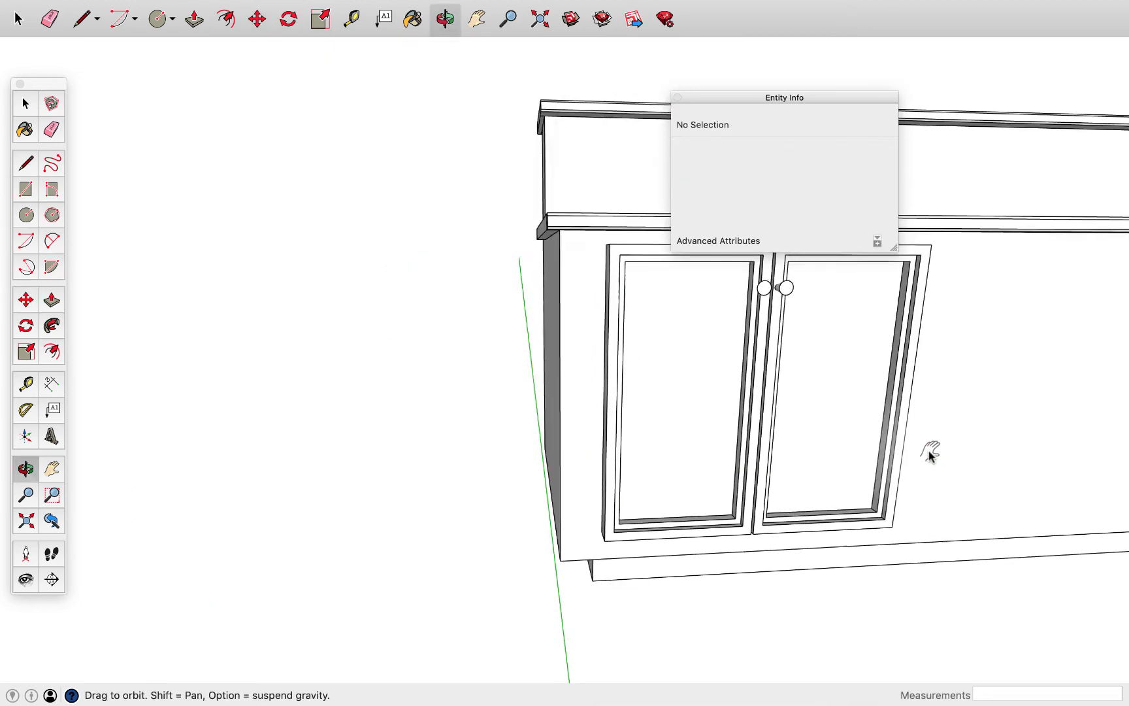
Select both cabinet doors and combine them into a component named Cabinet door pair
{"action": "middle_click_drag", "start_coordinate": [930, 455], "coordinate": [708, 494], "text": "shift"}
{"action": "scroll", "coordinate": [692, 497], "scroll_direction": "down", "scroll_amount": 3}
{"action": "left_click", "coordinate": [637, 485]}
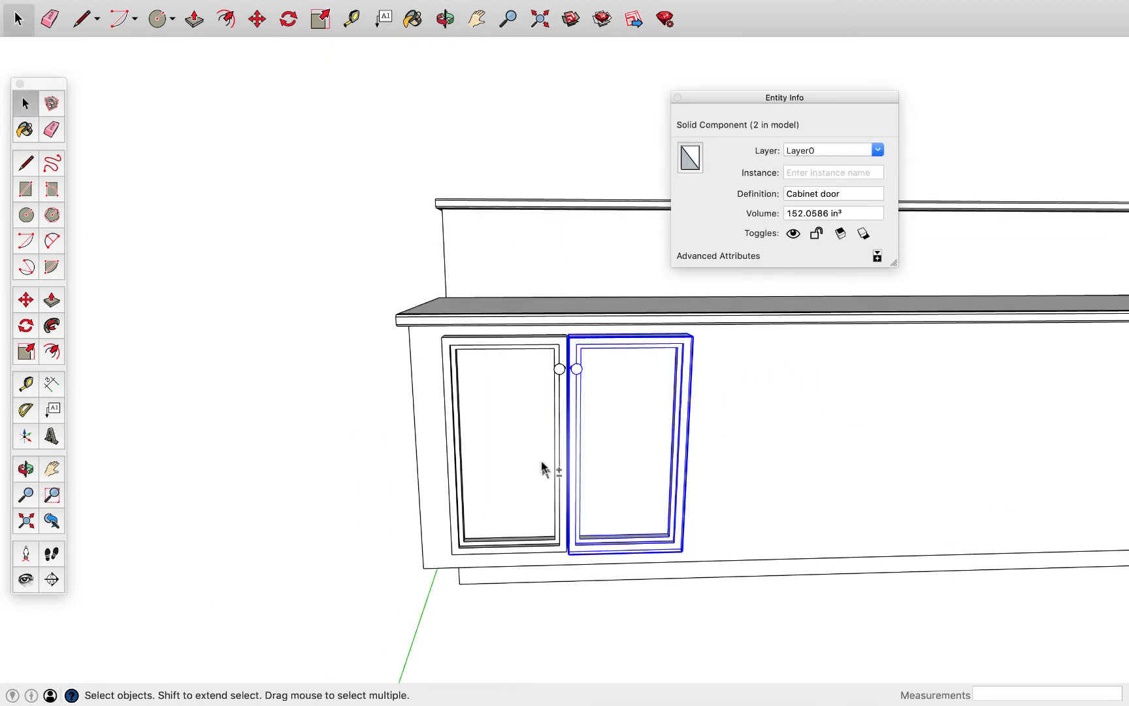
{"action": "left_click", "coordinate": [541, 468], "text": "shift"}
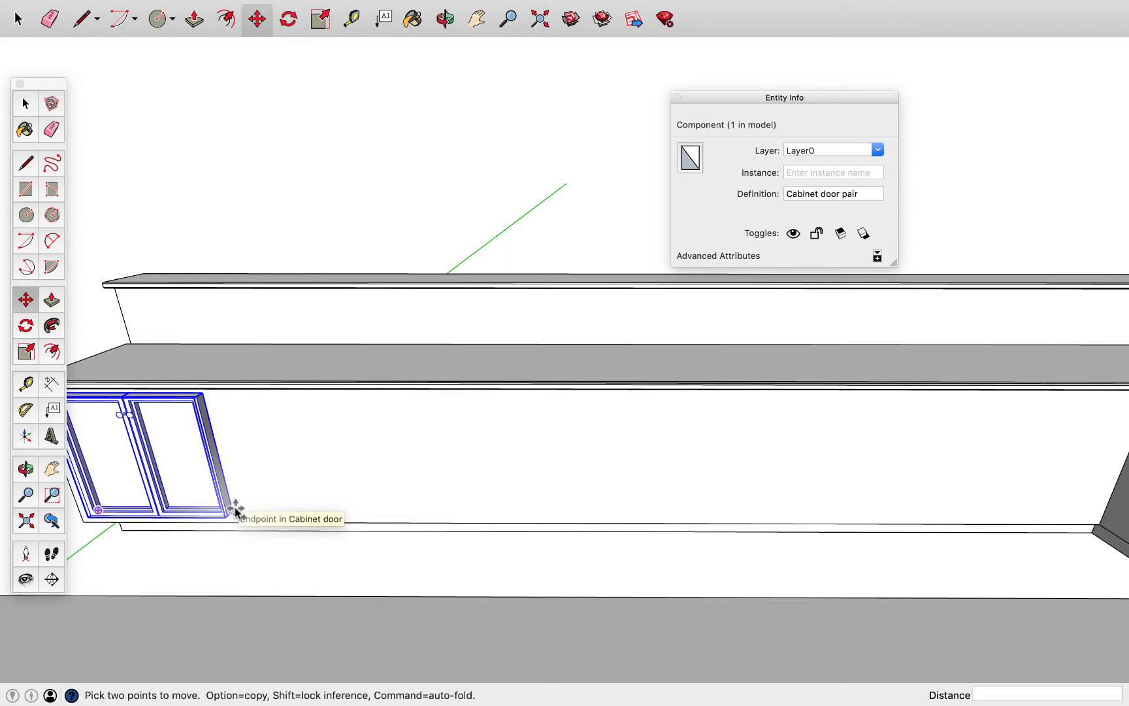
Copy the cabinet door pair 12' 9/16" to the counter's far end, try dividing the span by 5, and settle on dividing it by 6
{"action": "left_click", "coordinate": [232, 509], "text": "alt"}
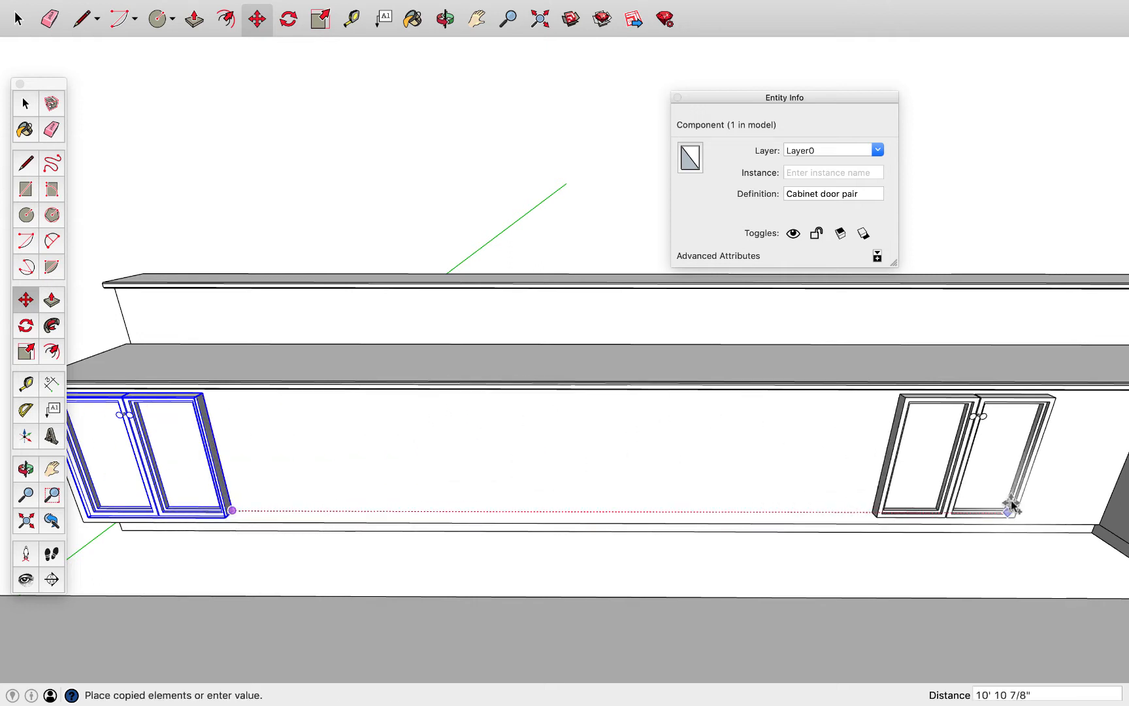
{"action": "left_click", "coordinate": [1095, 513]}
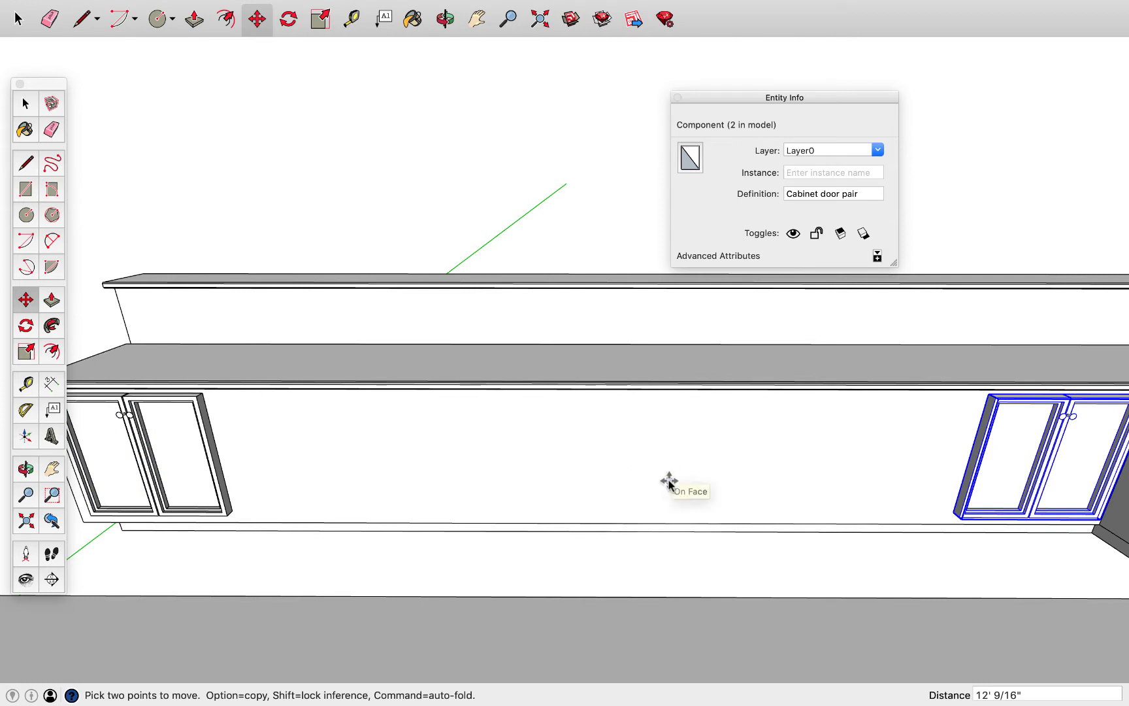
{"action": "type", "text": "/5"}
{"action": "key", "text": "Return"}
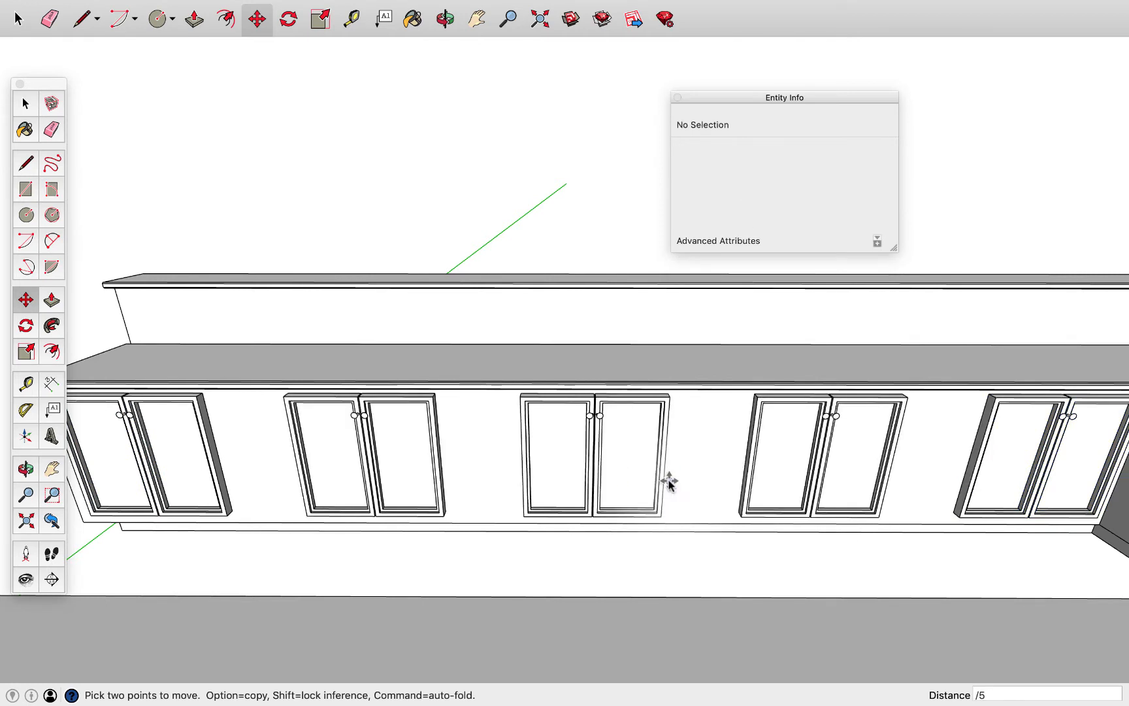
{"action": "type", "text": "/"}
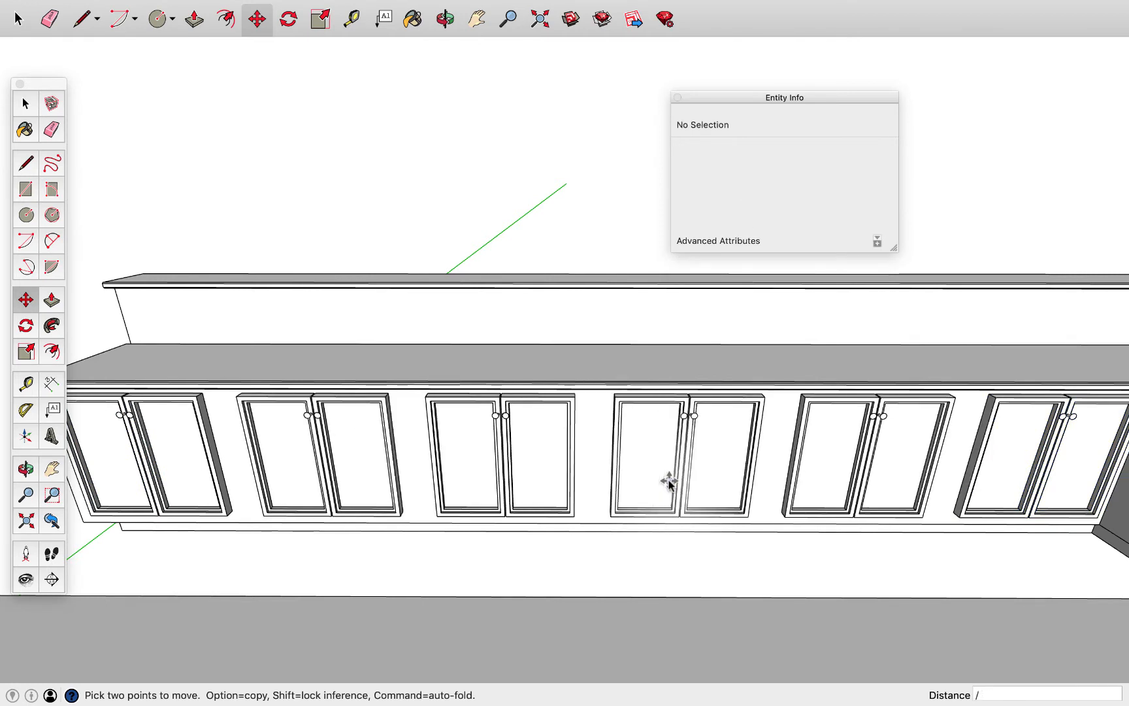
{"action": "type", "text": "6"}
{"action": "key", "text": "Return"}
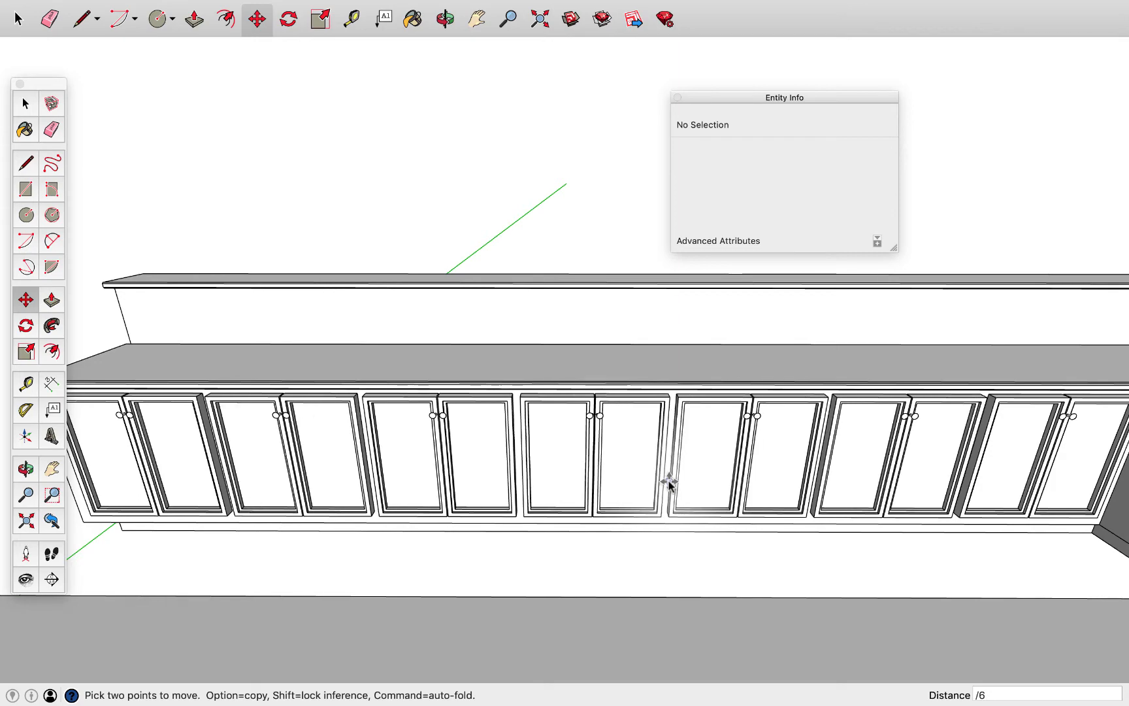
{"action": "key", "text": "space"}
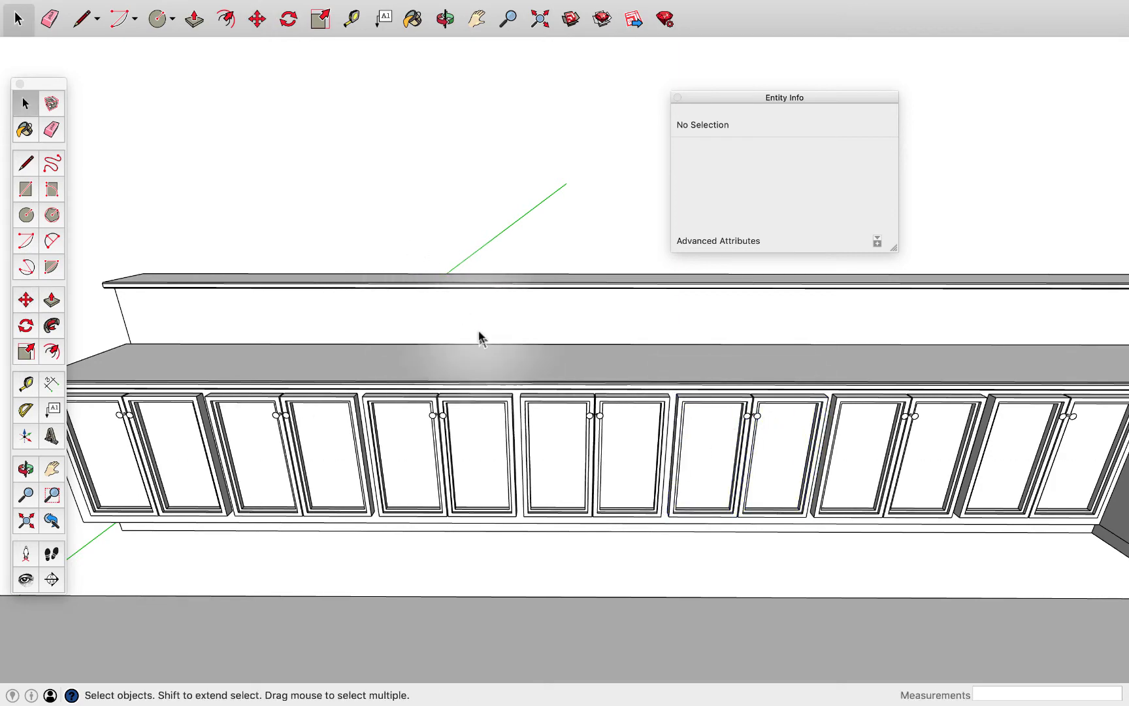
Close the entity information and create 3D text reading Ralph's Greek Temple Coffee for the counter's customer side
{"action": "middle_click_drag", "start_coordinate": [494, 438], "coordinate": [594, 478]}
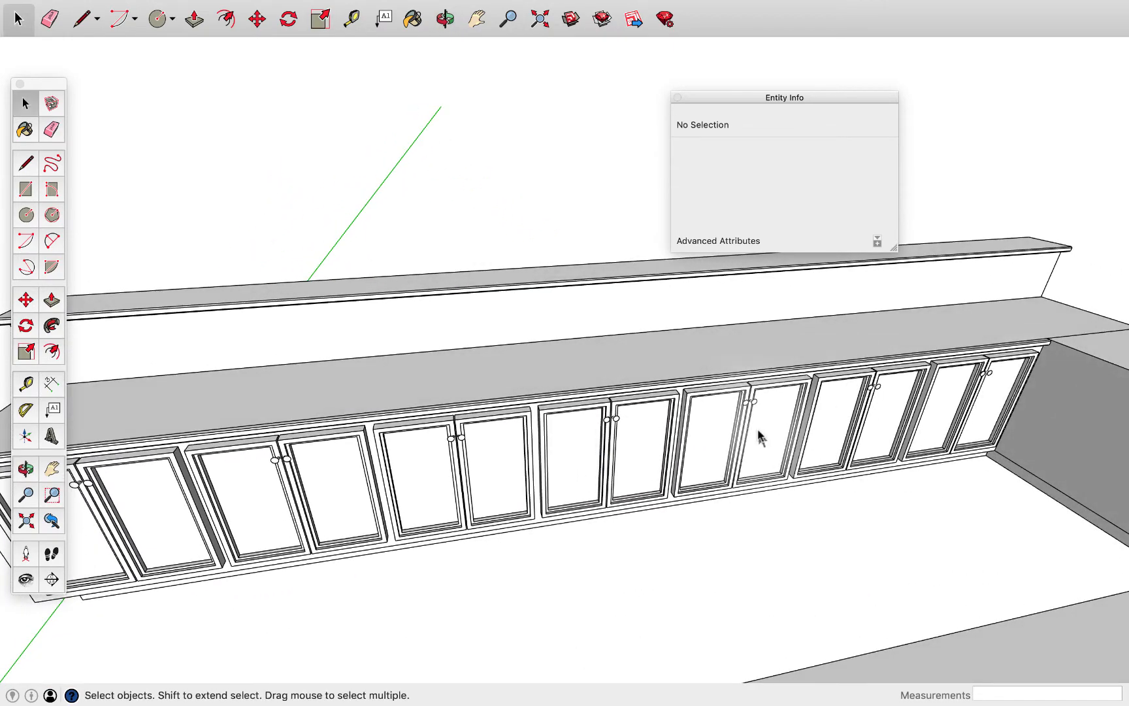
{"action": "middle_click_drag", "start_coordinate": [760, 437], "coordinate": [890, 289]}
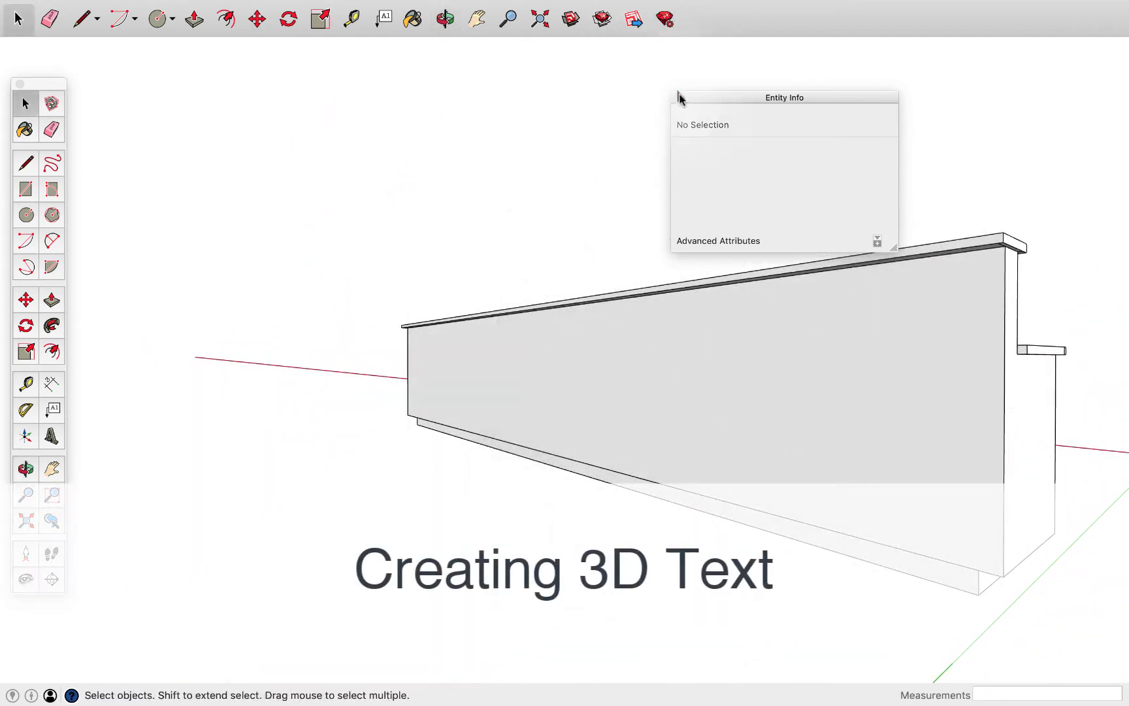
{"action": "left_click", "coordinate": [677, 97]}
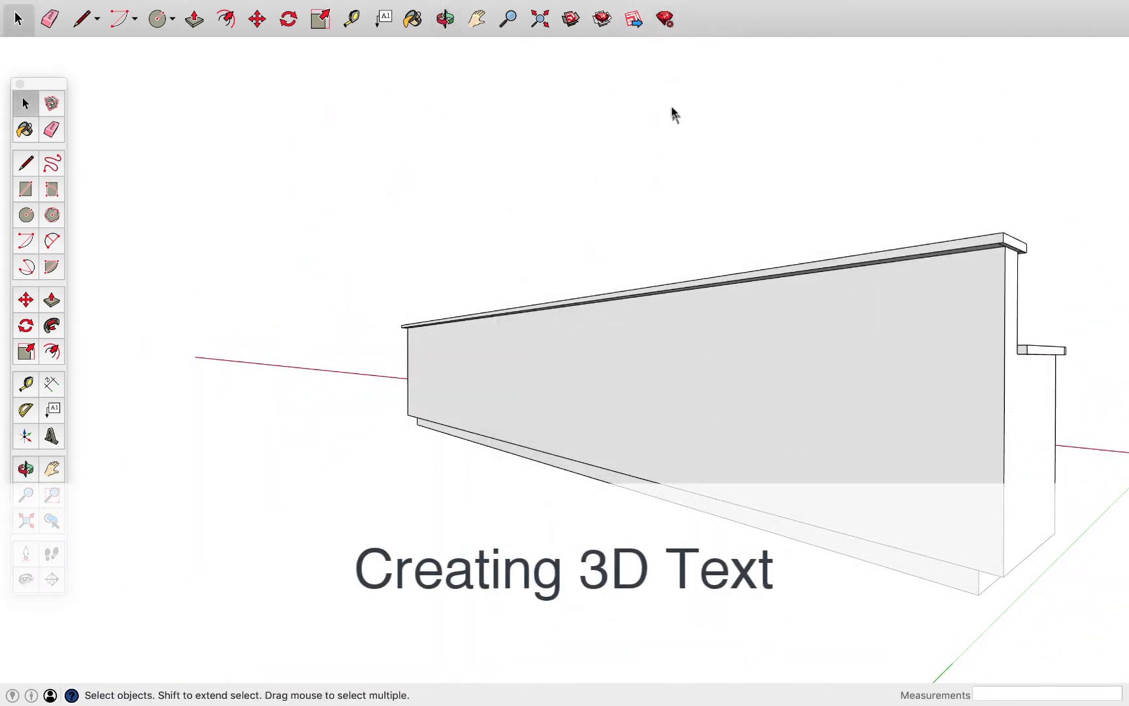
{"action": "left_click", "coordinate": [476, 18]}
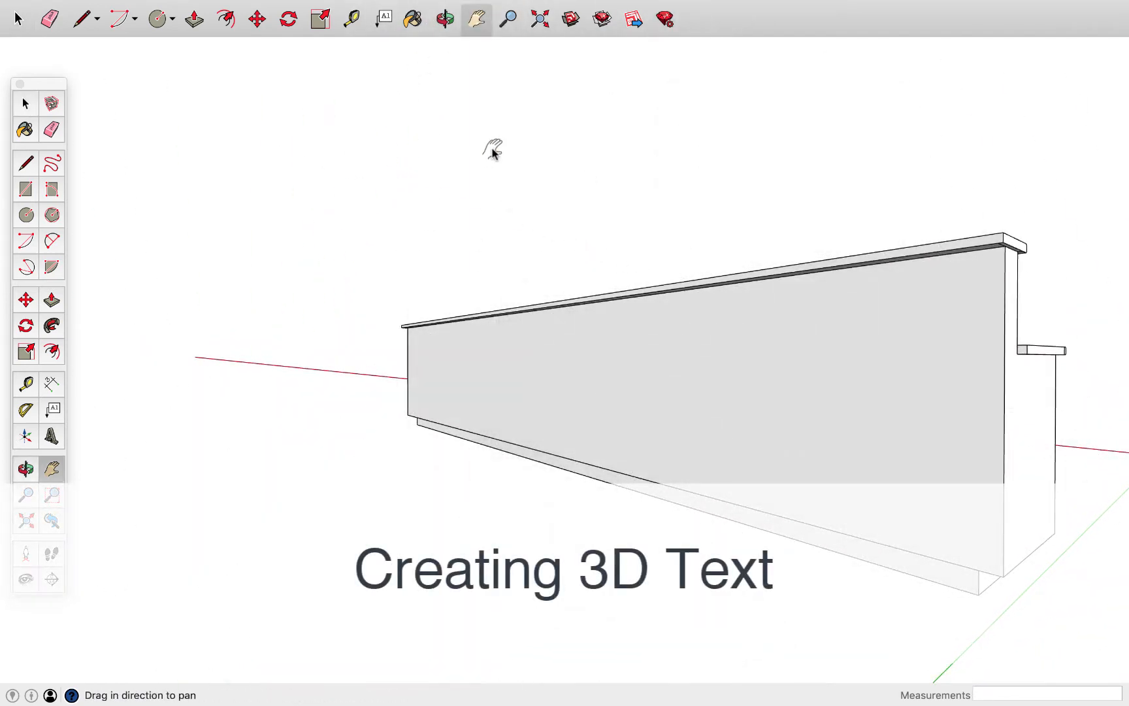
{"action": "middle_click_drag", "start_coordinate": [493, 151], "coordinate": [351, 208]}
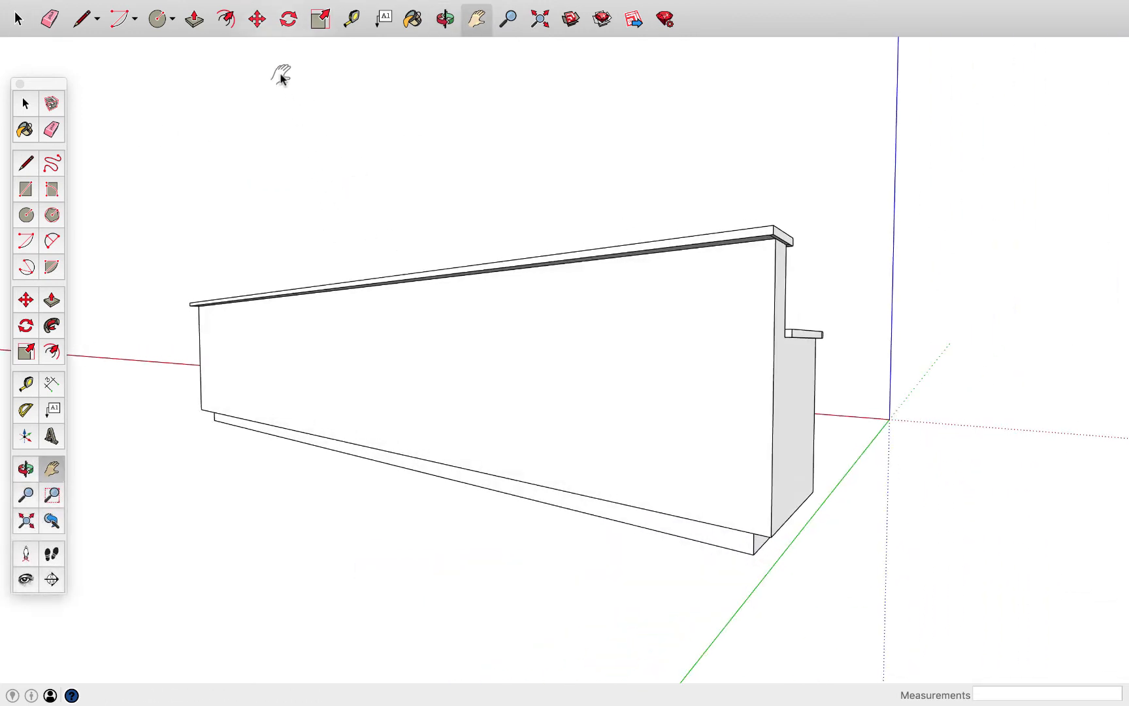
{"action": "mouse_move", "coordinate": [242, 2]}
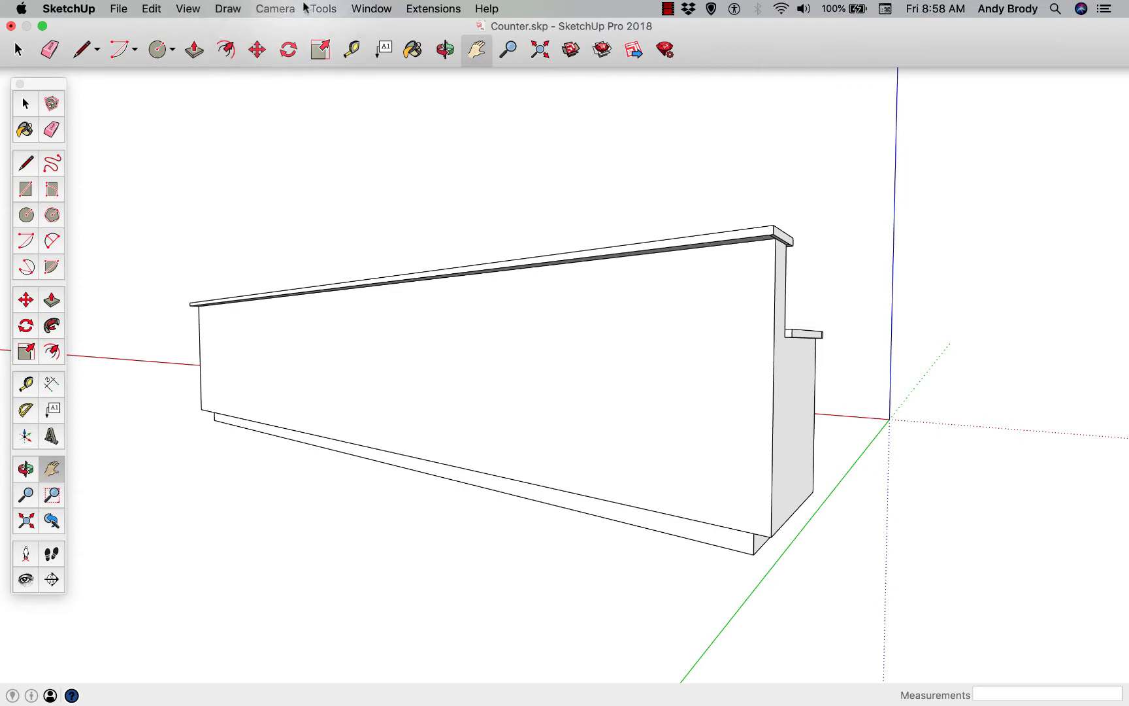
{"action": "left_click", "coordinate": [322, 8]}
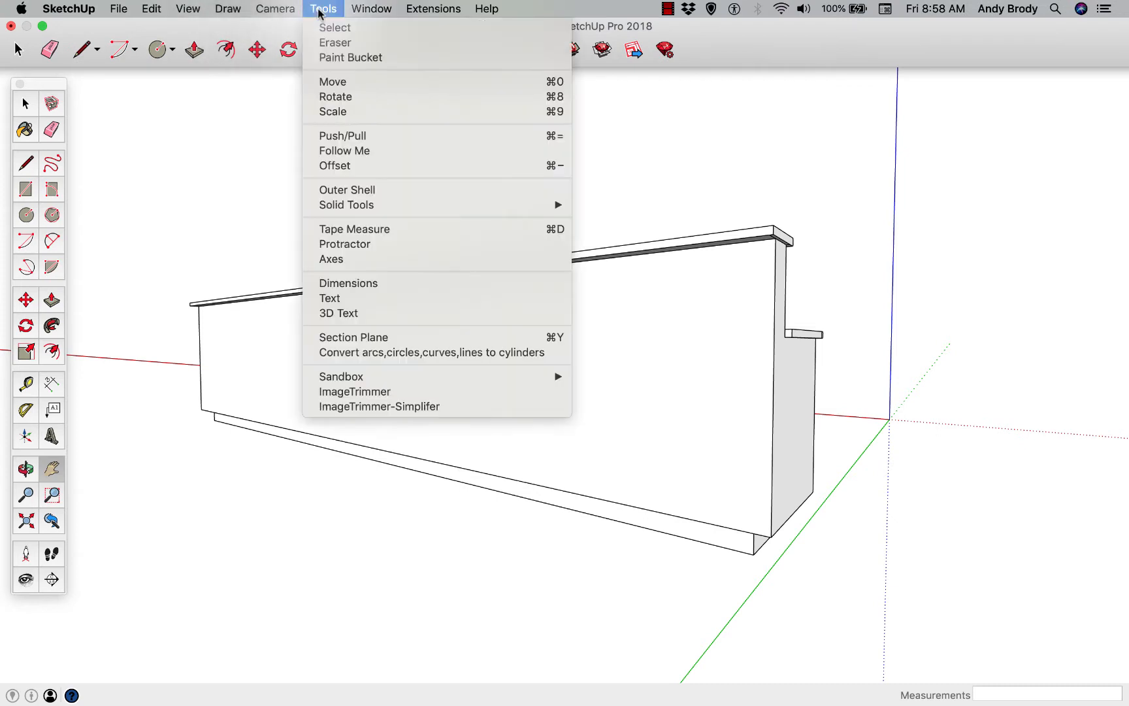
{"action": "left_click", "coordinate": [374, 315]}
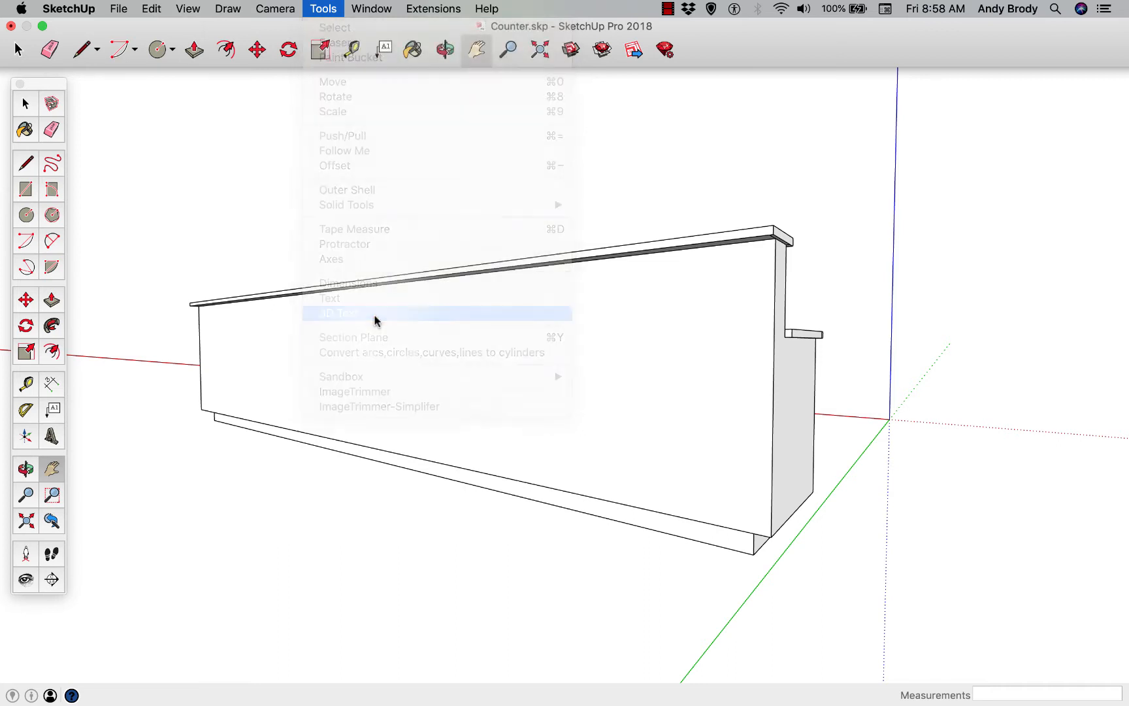
{"action": "left_click_drag", "start_coordinate": [527, 190], "coordinate": [452, 168]}
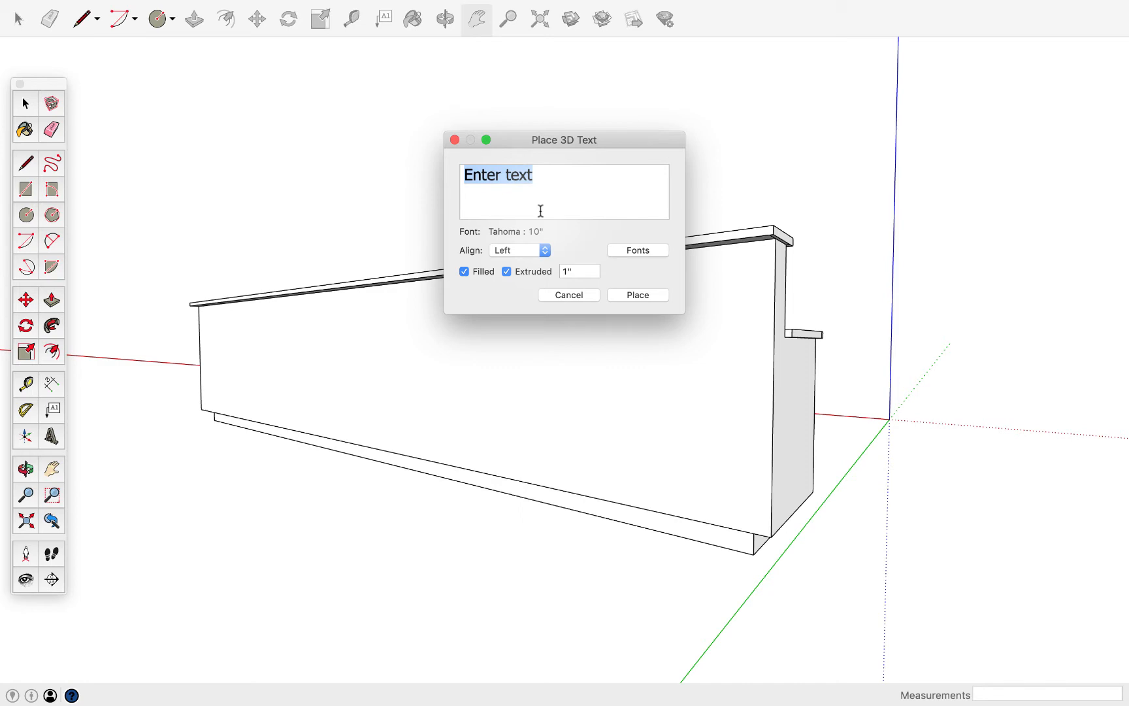
{"action": "type", "text": "Ralph’s Greek Temple Coff"}
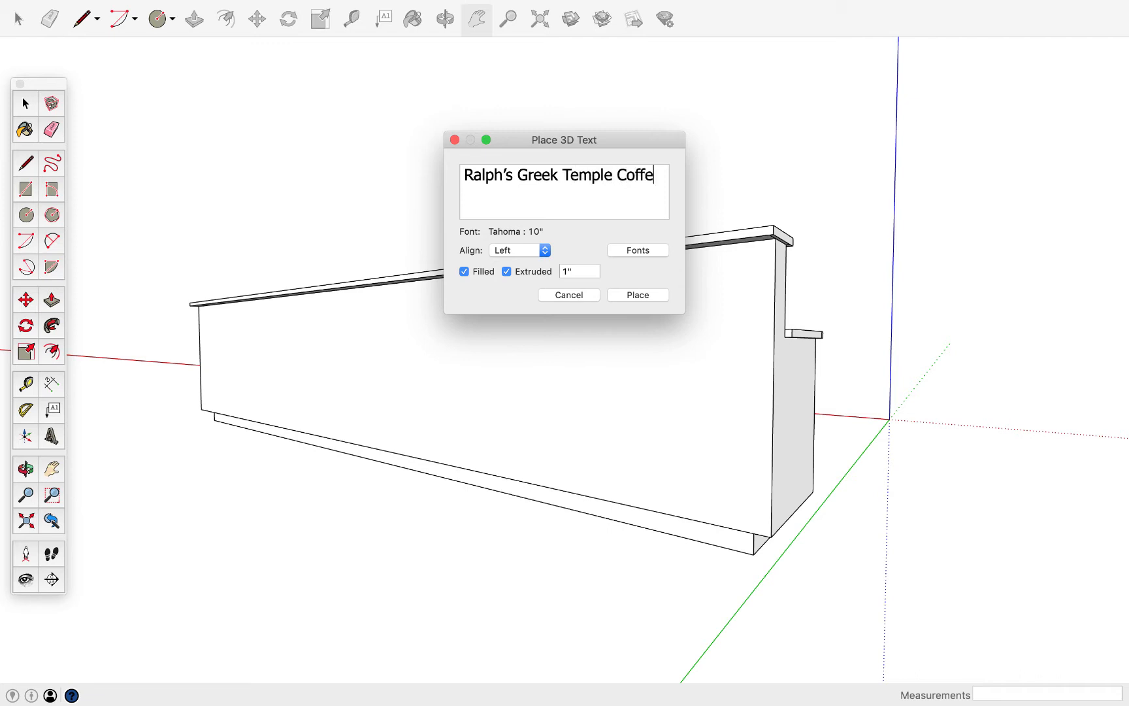
{"action": "type", "text": "e"}
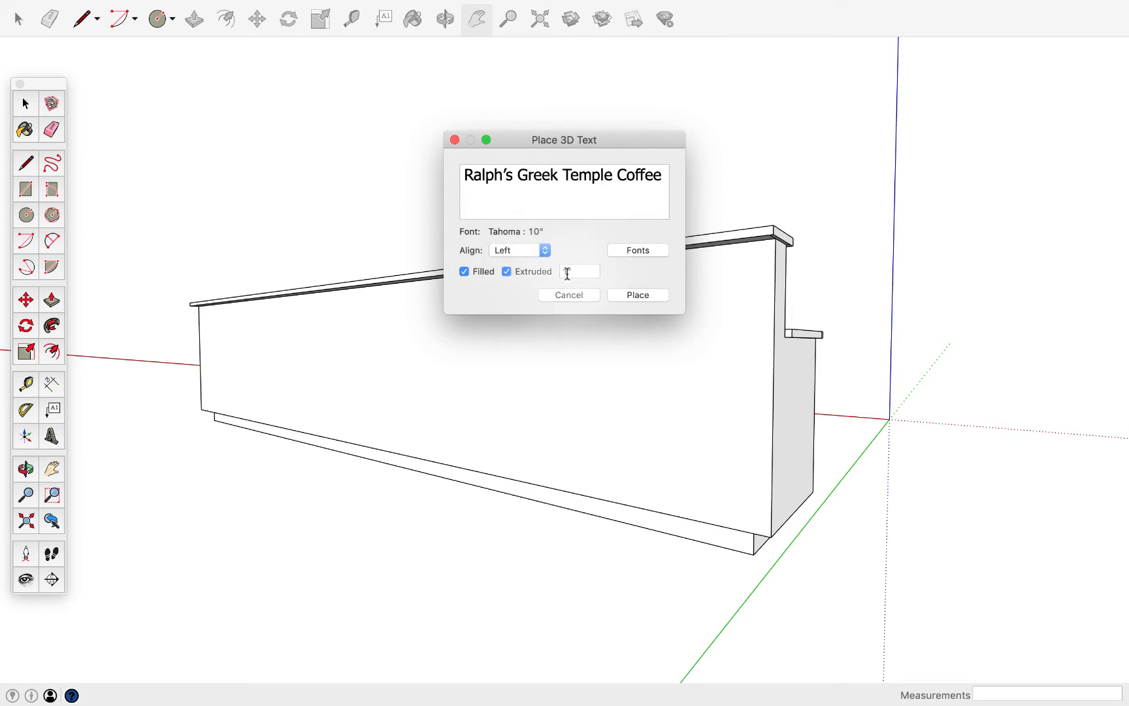
Set the 3D text's font height to 1' 2" and place the lettering on the upper part of the counter's front face
{"action": "left_click", "coordinate": [629, 252]}
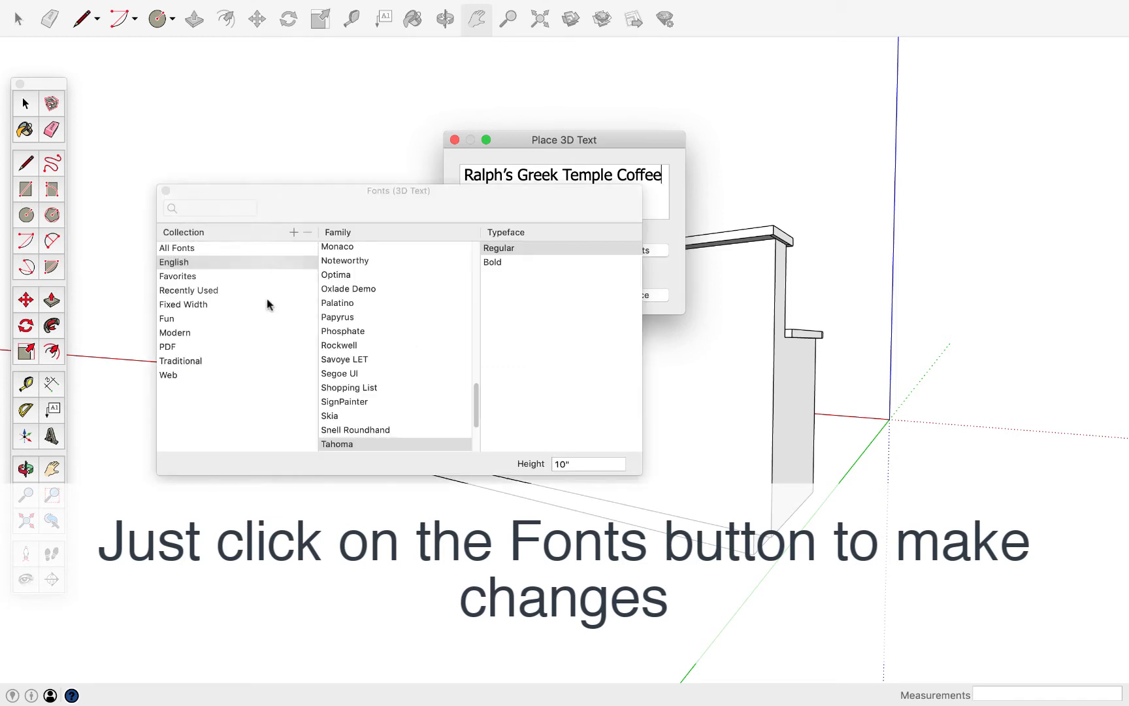
{"action": "left_click", "coordinate": [562, 464]}
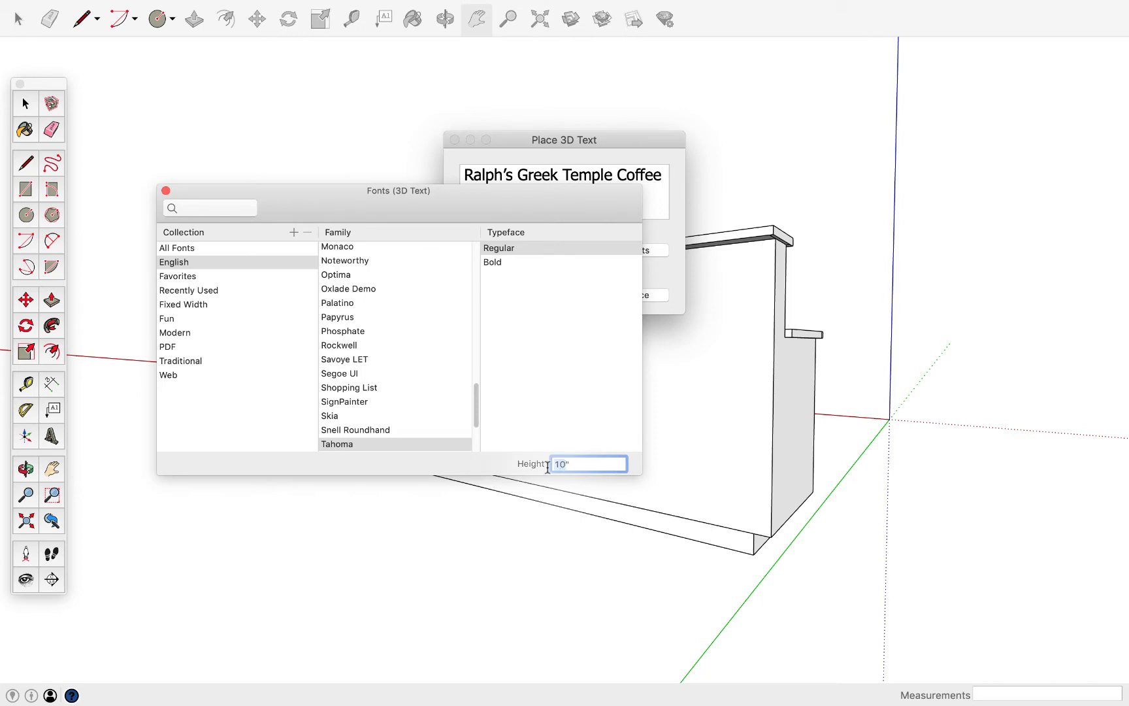
{"action": "type", "text": "1"}
{"action": "key", "text": "Return"}
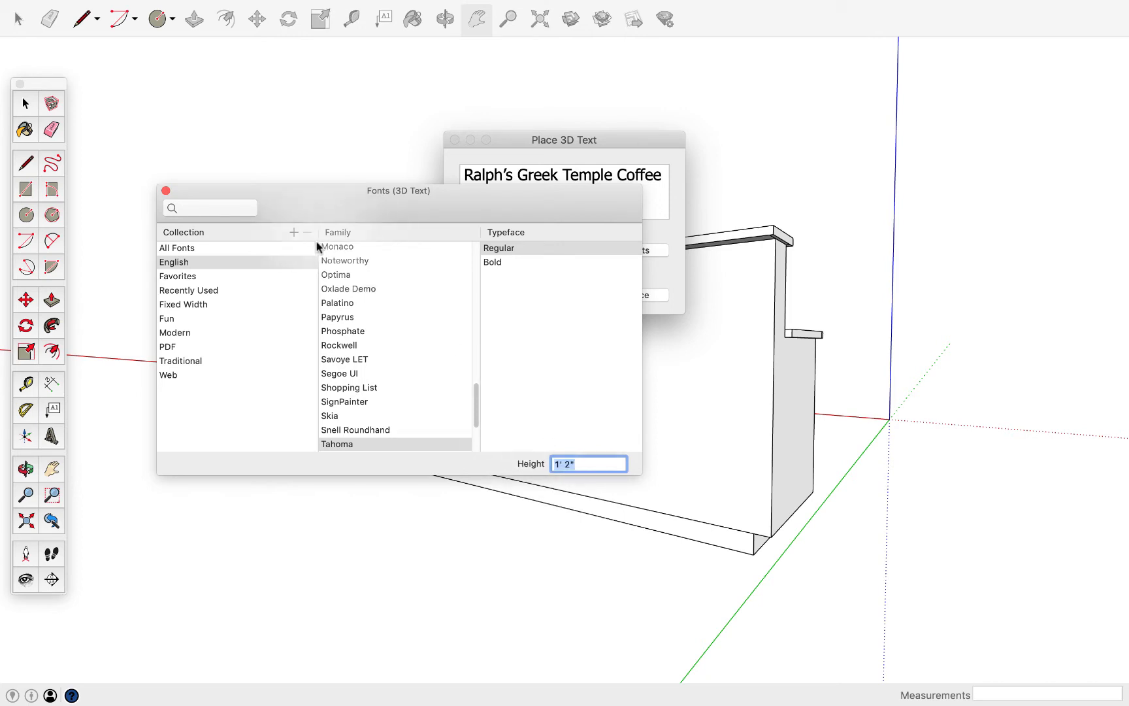
{"action": "left_click", "coordinate": [166, 191]}
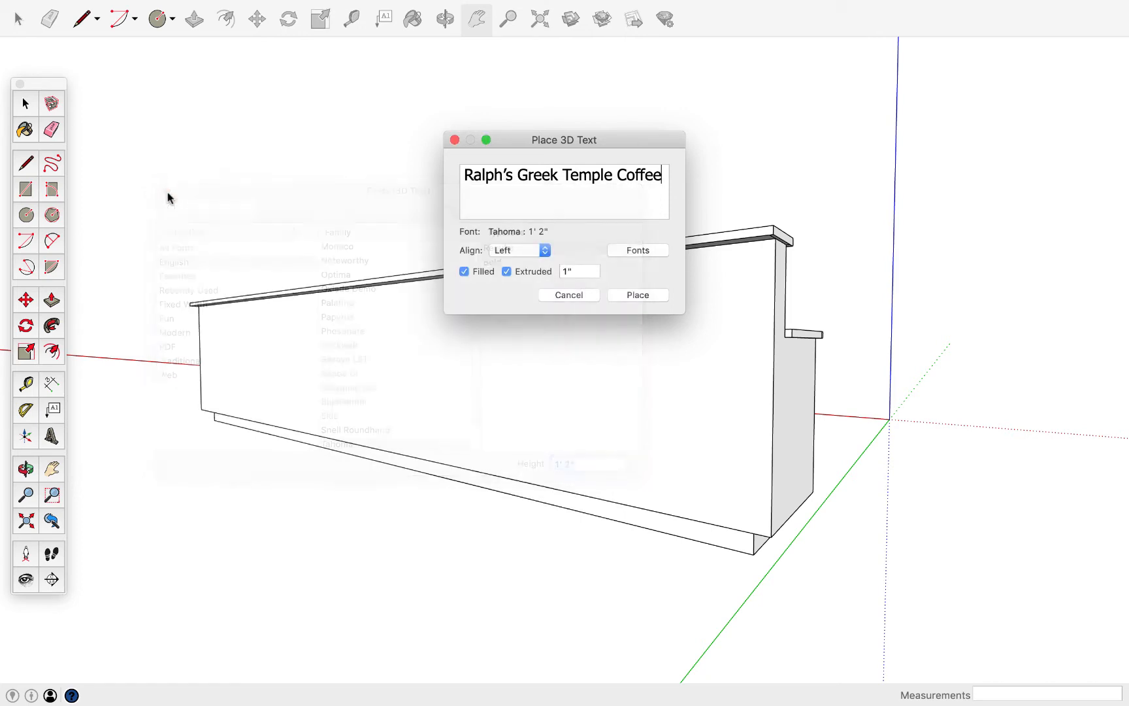
{"action": "left_click", "coordinate": [634, 294]}
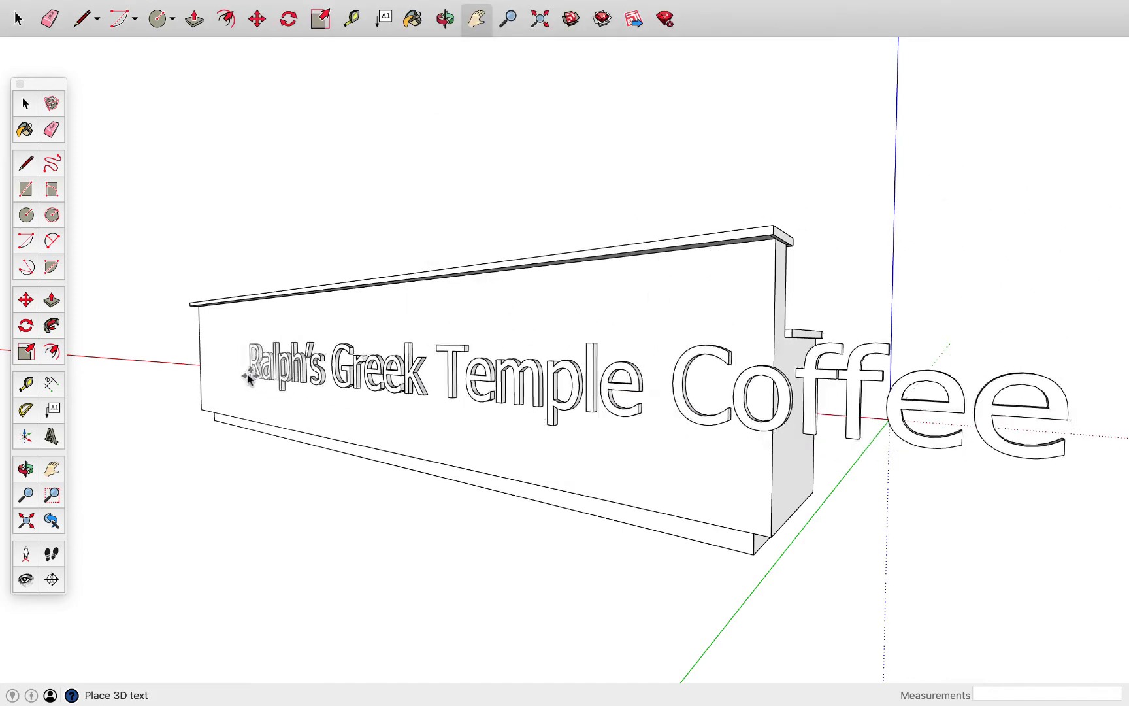
{"action": "left_click", "coordinate": [215, 354]}
Examine the placed lettering on the counter's front face from several angles
{"action": "middle_click_drag", "start_coordinate": [307, 444], "coordinate": [431, 446]}
{"action": "key", "text": "m"}
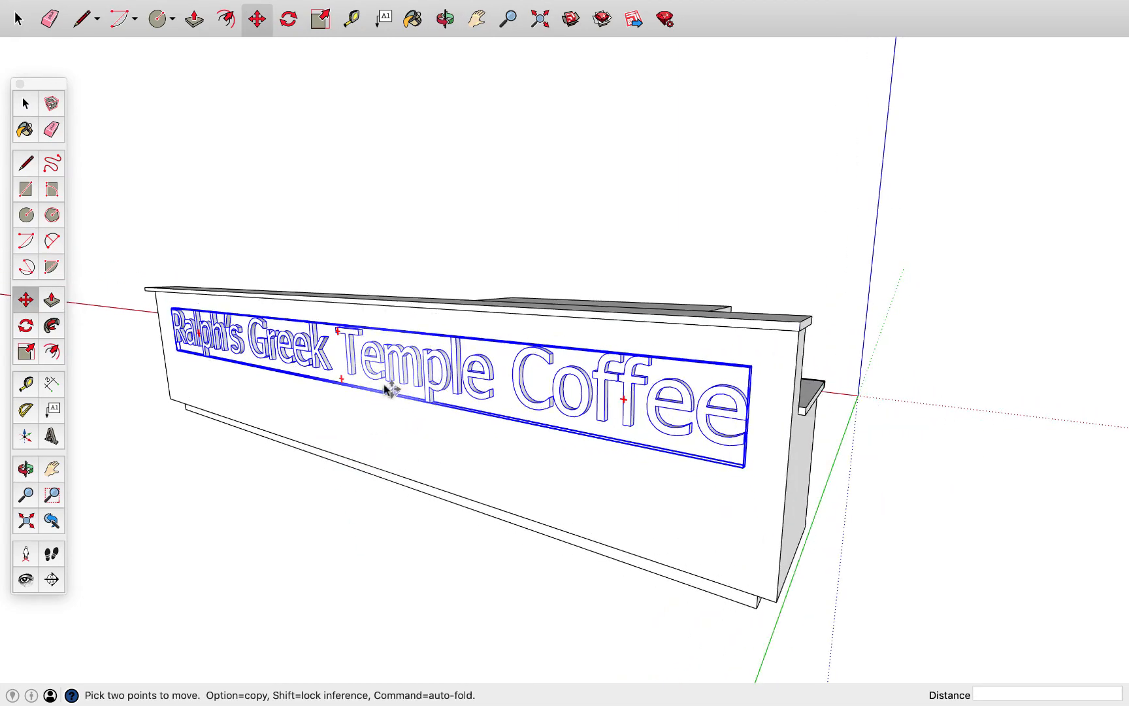
{"action": "middle_click_drag", "start_coordinate": [390, 390], "coordinate": [360, 335]}
{"action": "middle_click_drag", "start_coordinate": [444, 424], "coordinate": [588, 433]}
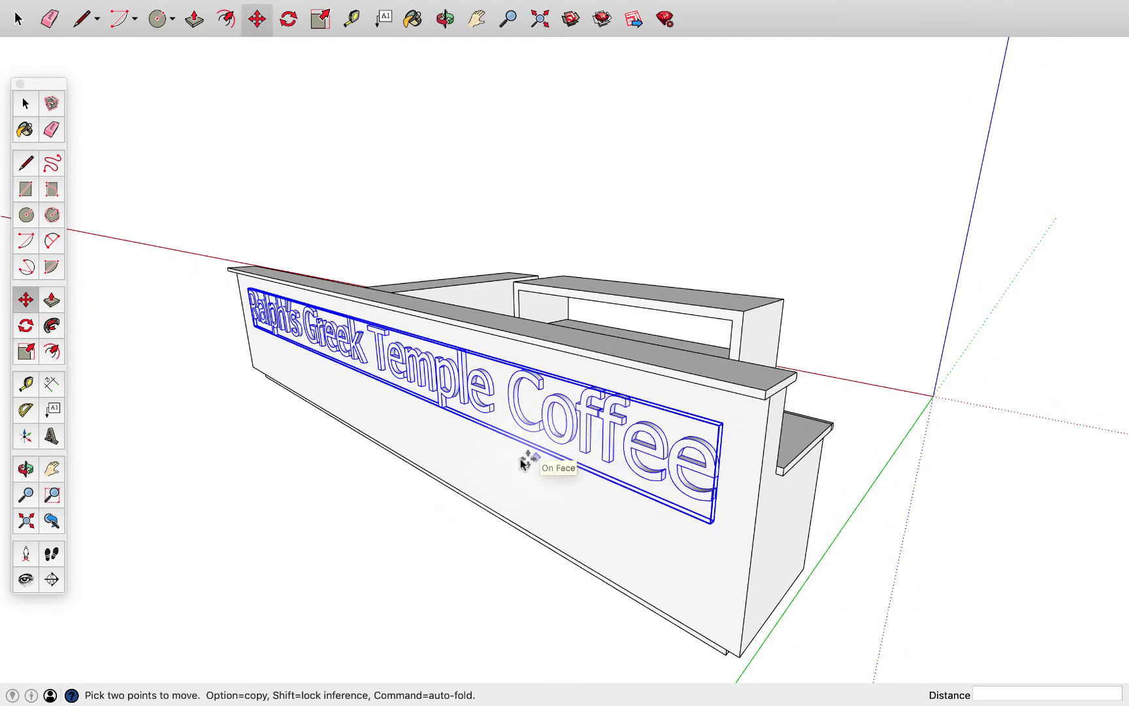
{"action": "middle_click_drag", "start_coordinate": [522, 463], "coordinate": [535, 392]}
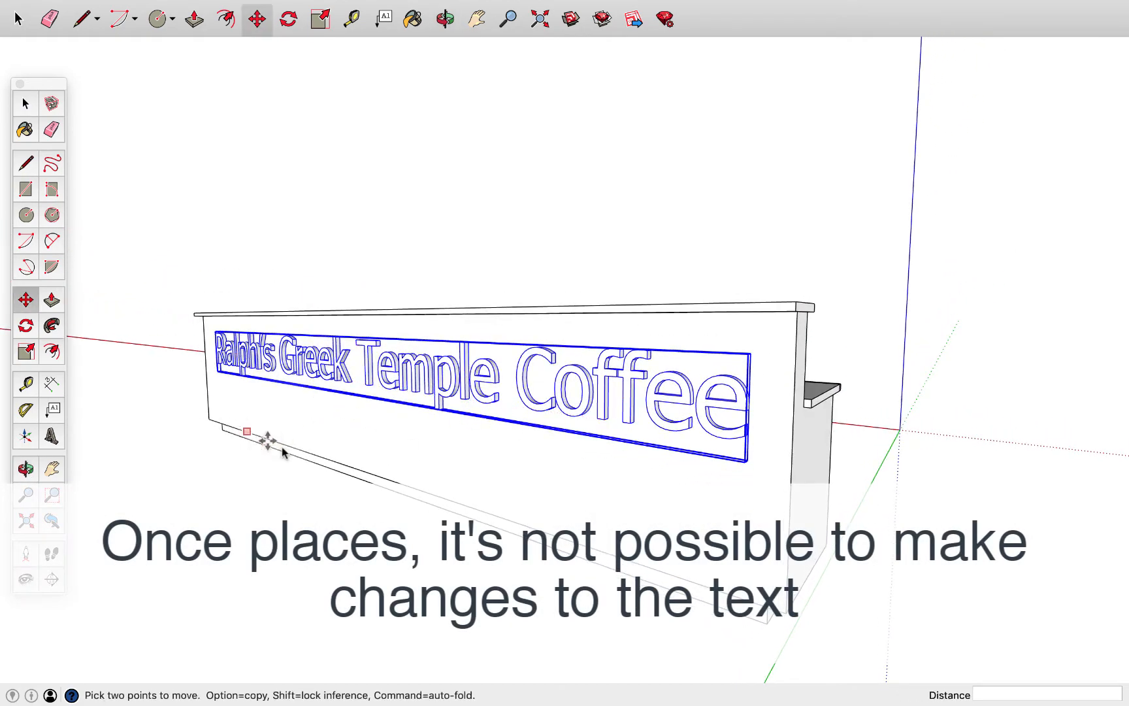
{"action": "middle_click_drag", "start_coordinate": [353, 448], "coordinate": [338, 397]}
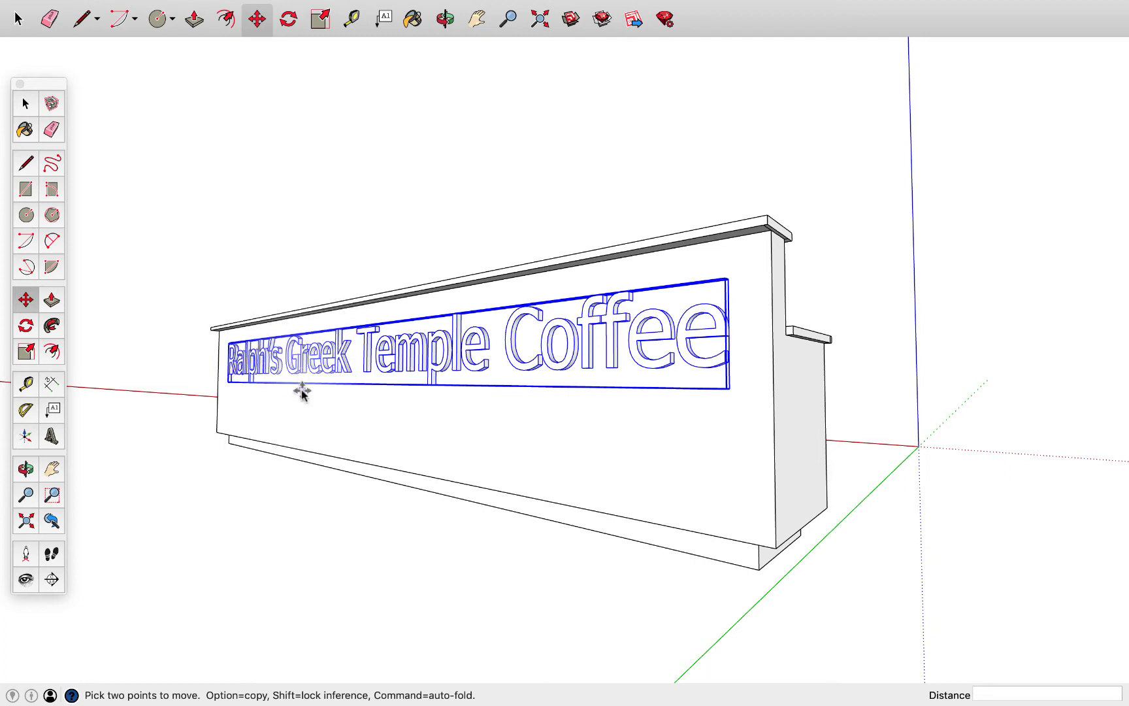
{"action": "scroll", "coordinate": [274, 400], "scroll_direction": "up", "scroll_amount": 3}
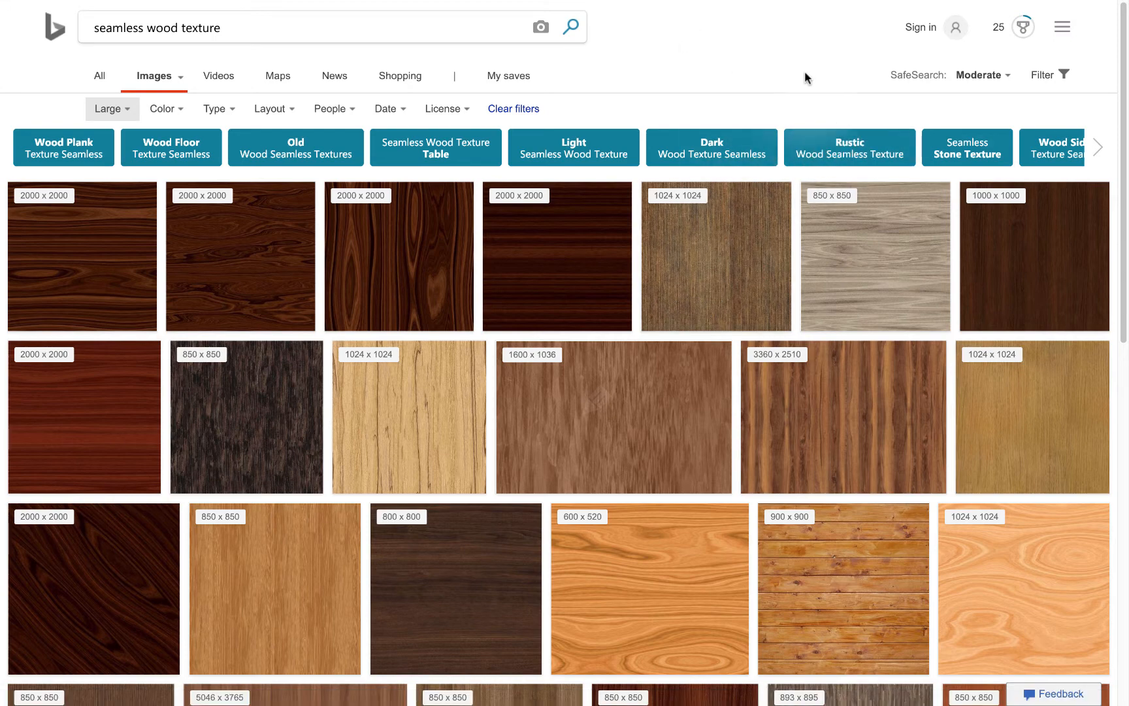
Switch to Bing image search and search for seamless wood texture
{"action": "double_click", "coordinate": [118, 27]}
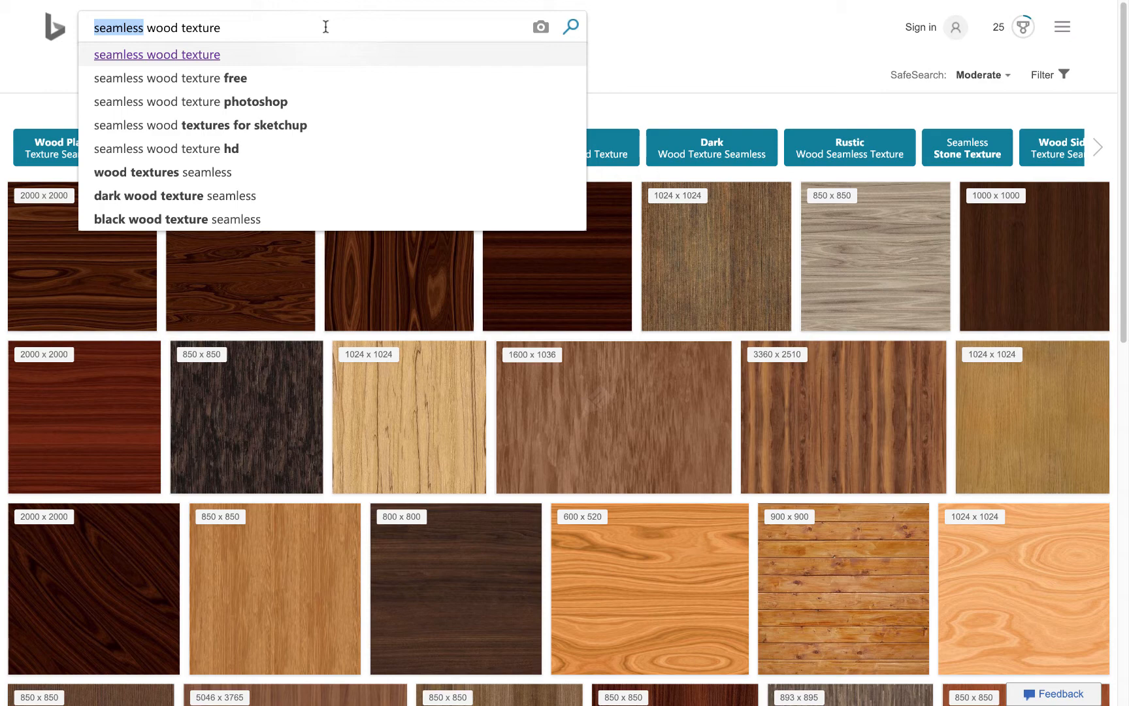
{"action": "left_click", "coordinate": [571, 27]}
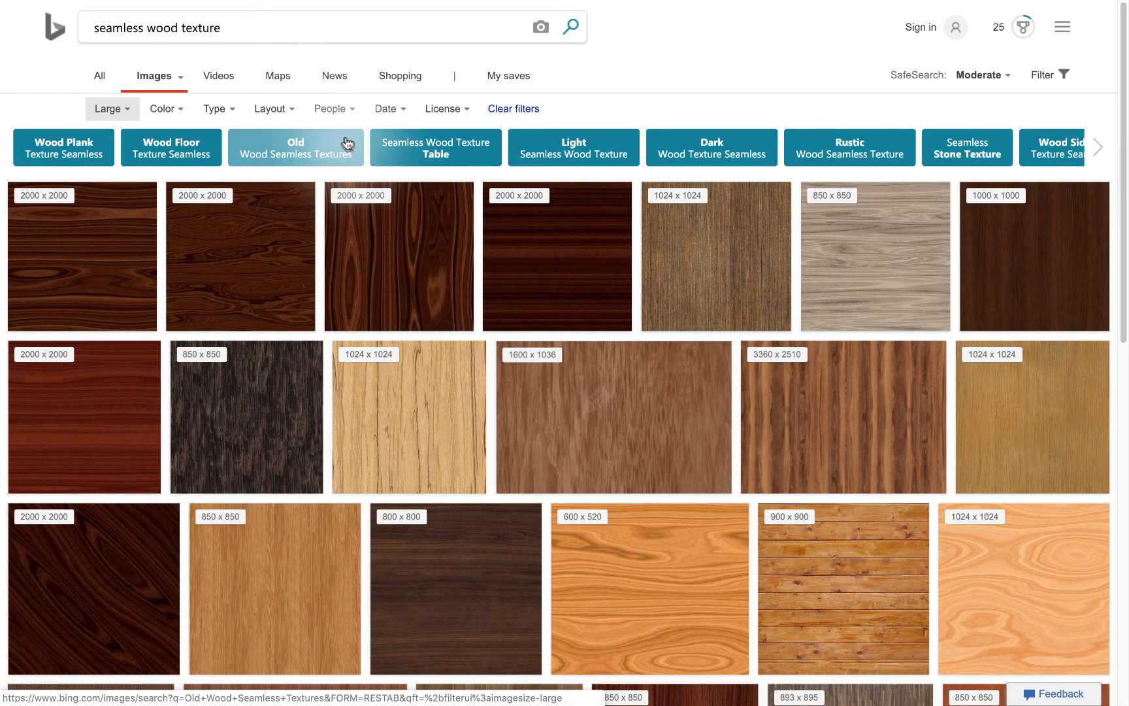
{"action": "double_click", "coordinate": [204, 28]}
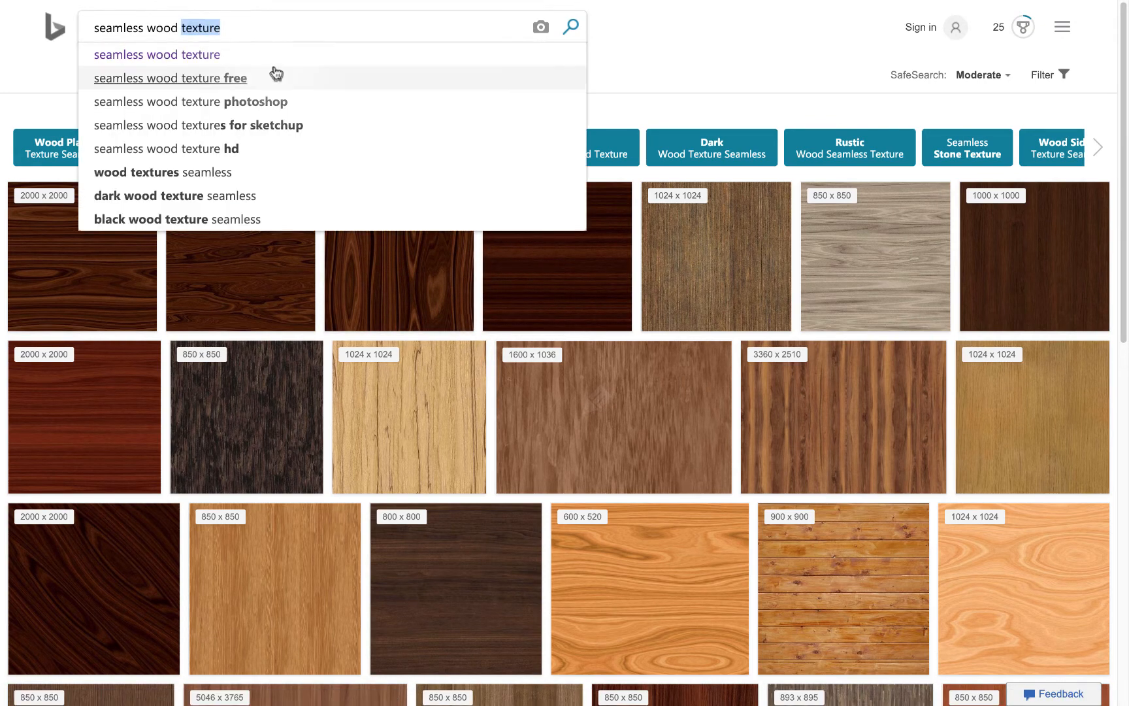
{"action": "left_click", "coordinate": [634, 62]}
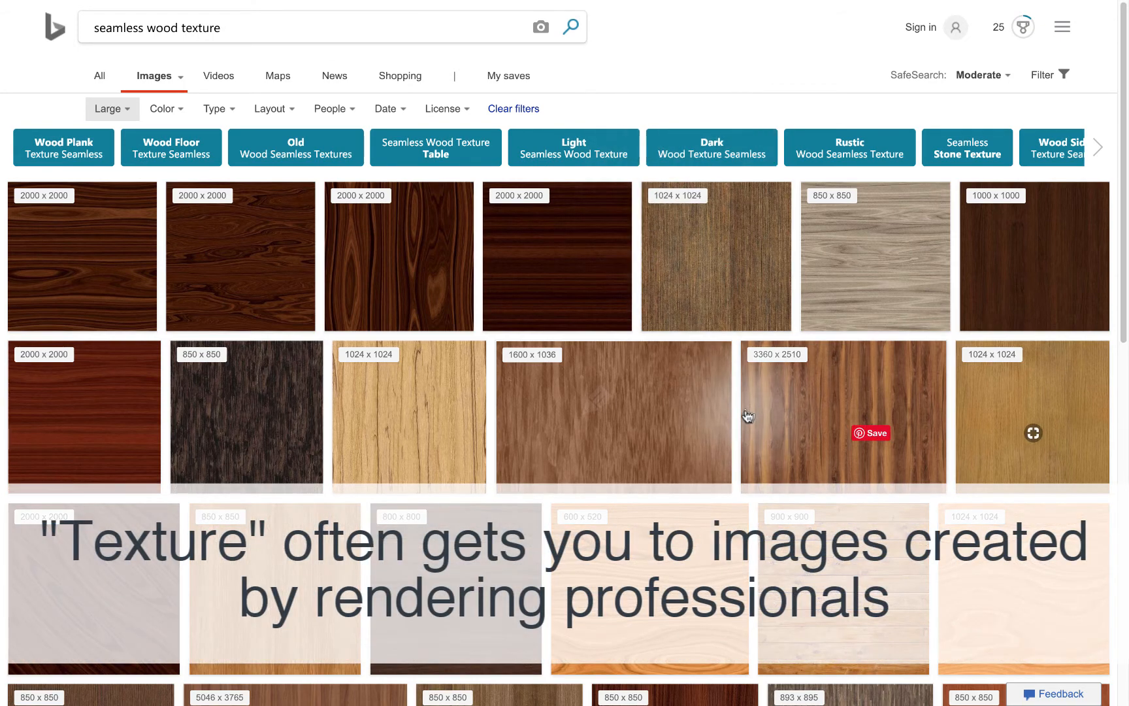
Restrict the wood texture image results to the Large size
{"action": "left_click", "coordinate": [1059, 83]}
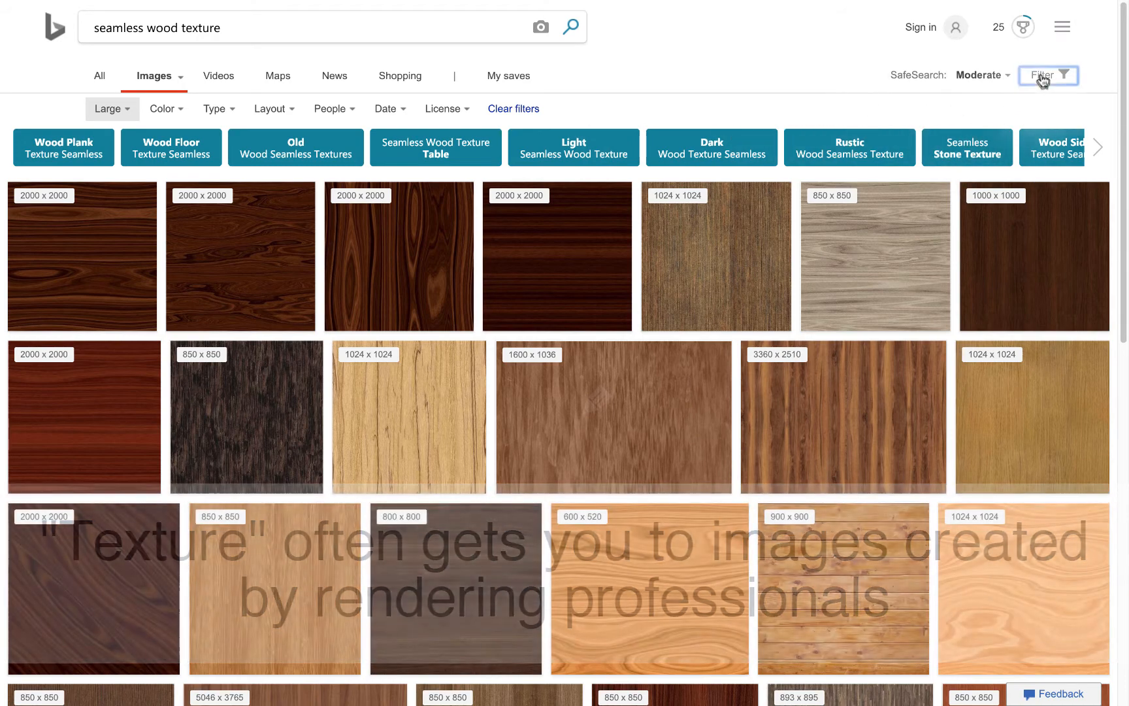
{"action": "left_click", "coordinate": [1043, 82]}
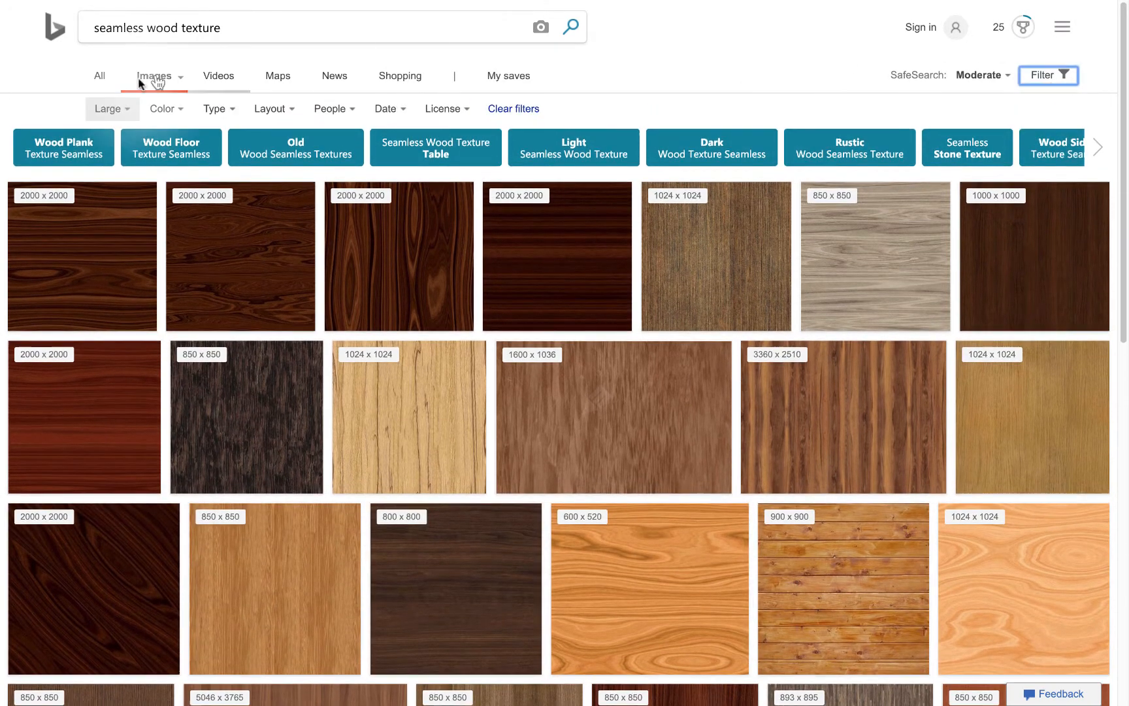
{"action": "left_click", "coordinate": [113, 108]}
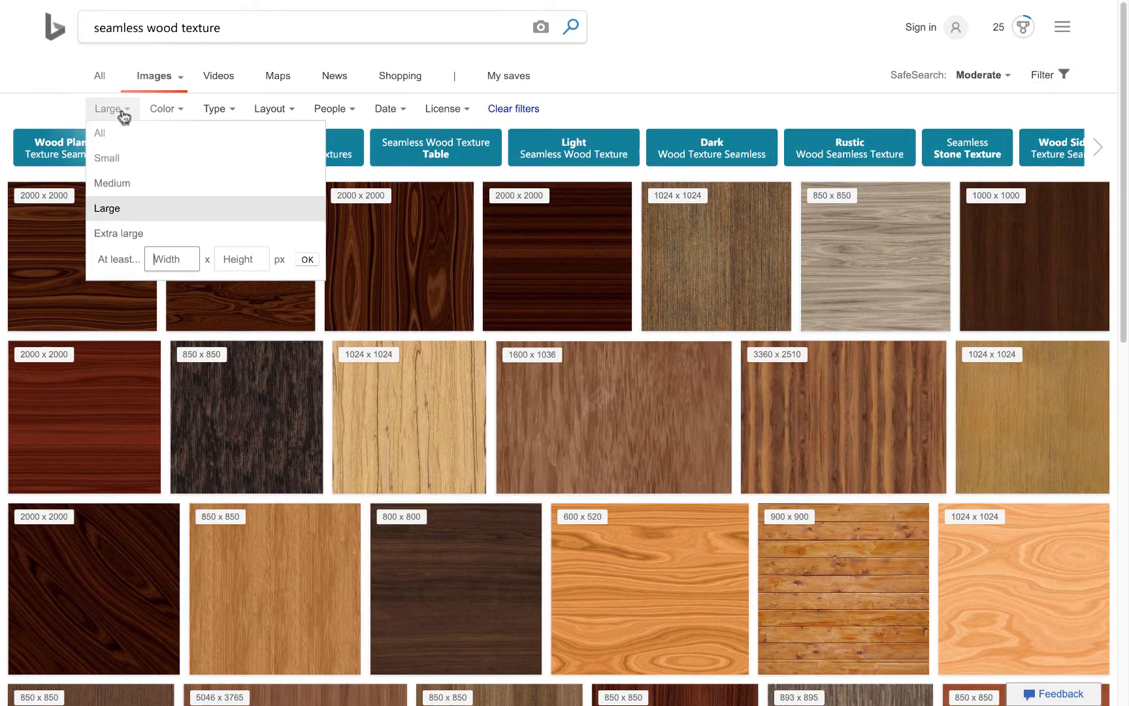
{"action": "left_click", "coordinate": [109, 207]}
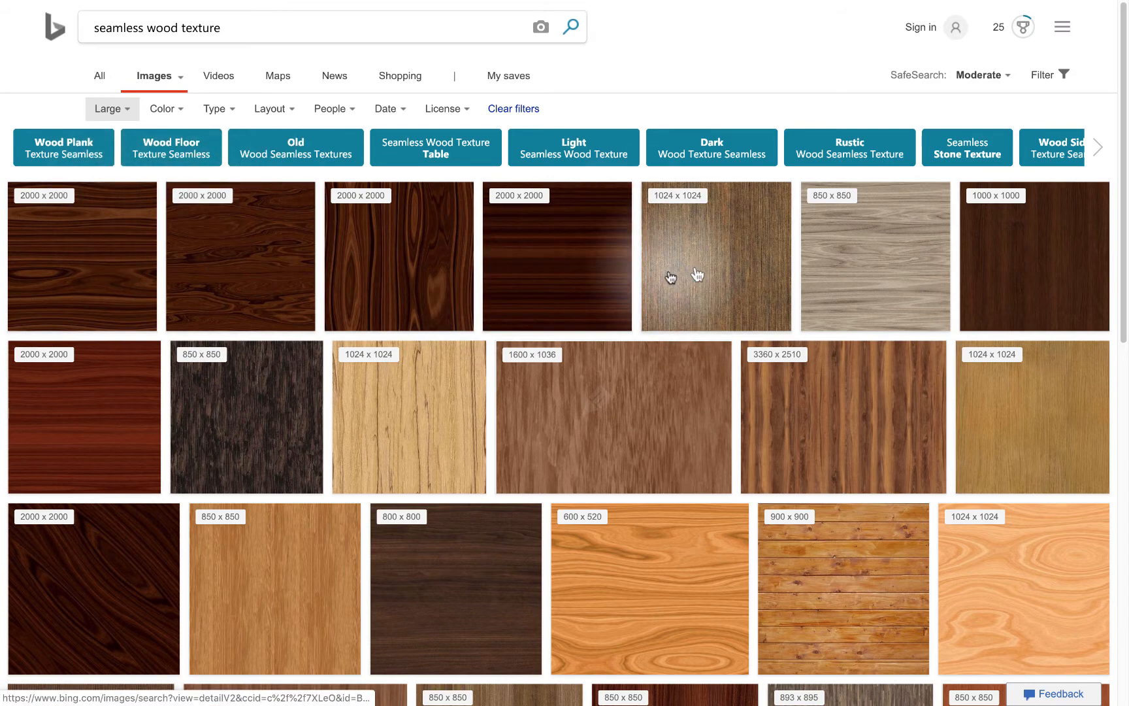
Browse the seamless wood results and open the preview of the 2048 x 2048 weathered horizontal plank texture
{"action": "scroll", "coordinate": [799, 333], "scroll_direction": "down", "scroll_amount": 1}
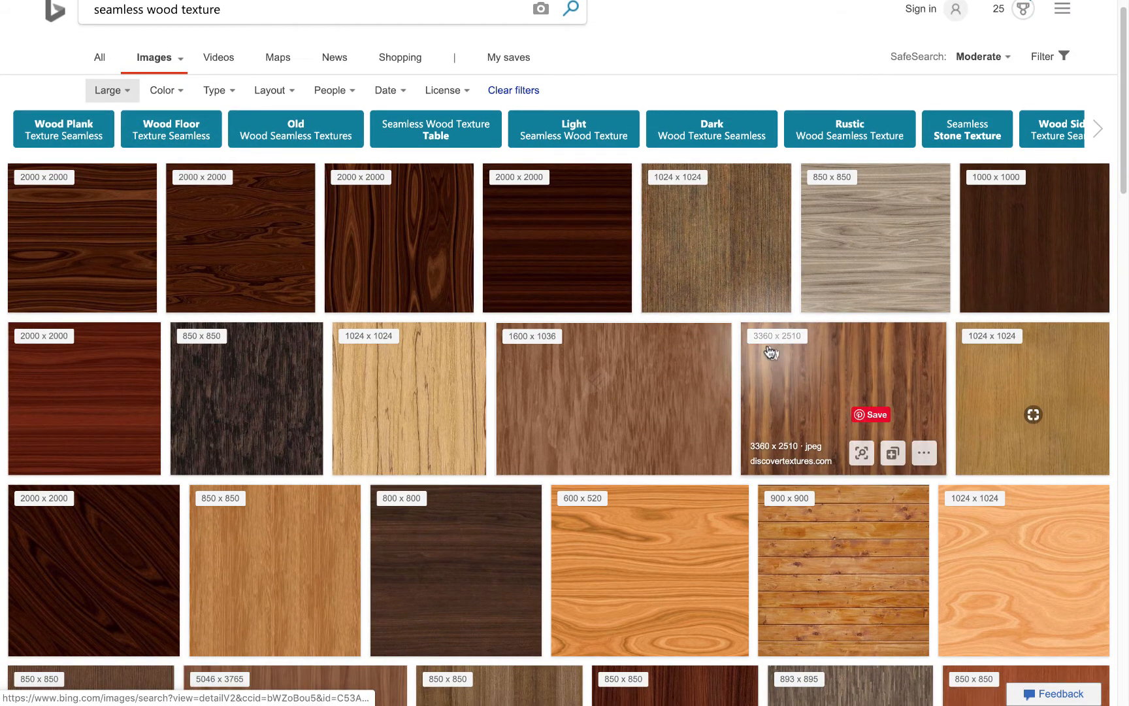
{"action": "scroll", "coordinate": [784, 357], "scroll_direction": "down", "scroll_amount": 8}
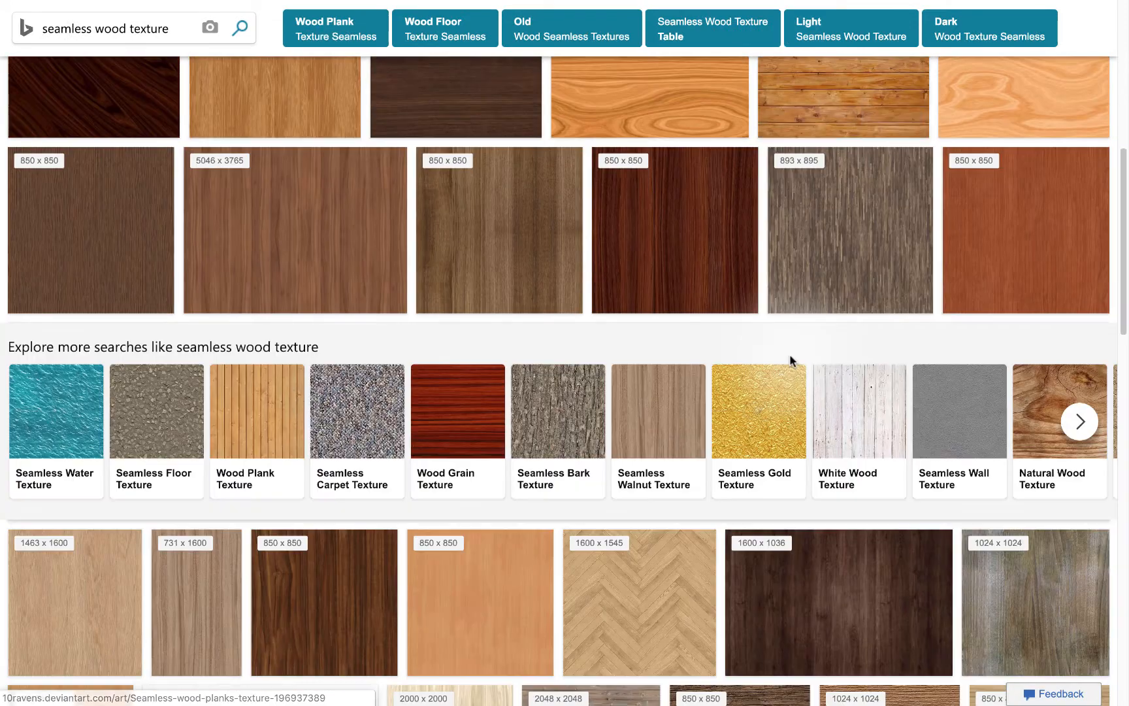
{"action": "scroll", "coordinate": [717, 616], "scroll_direction": "down", "scroll_amount": 2}
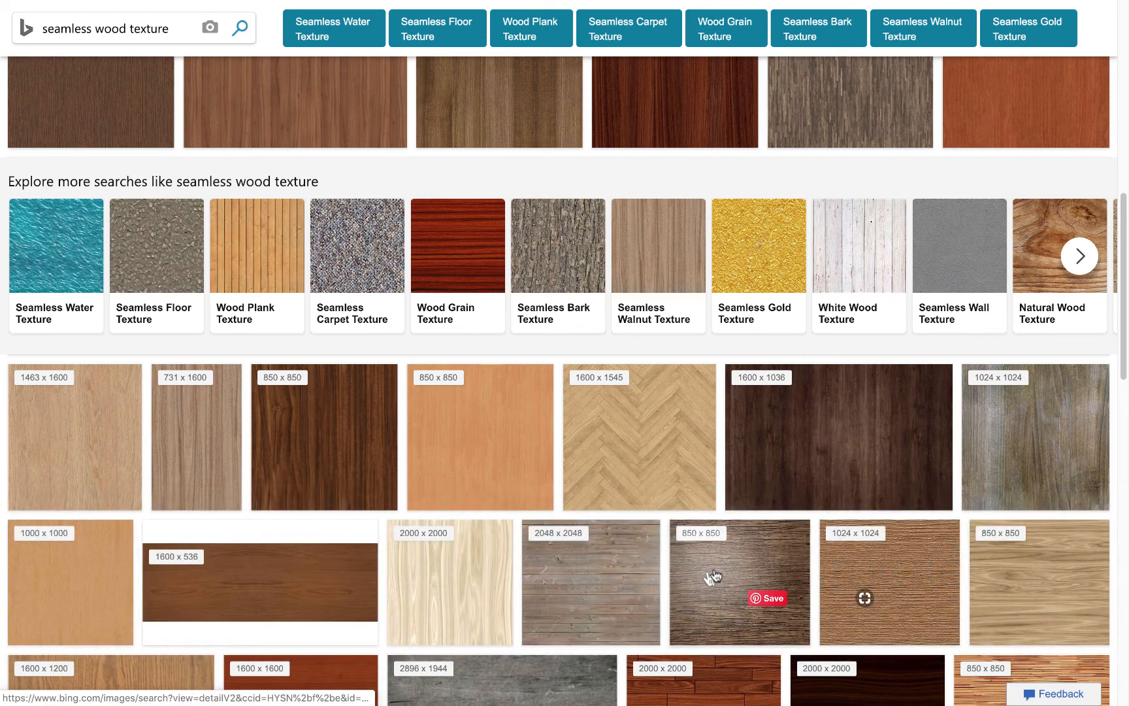
{"action": "mouse_move", "coordinate": [712, 572]}
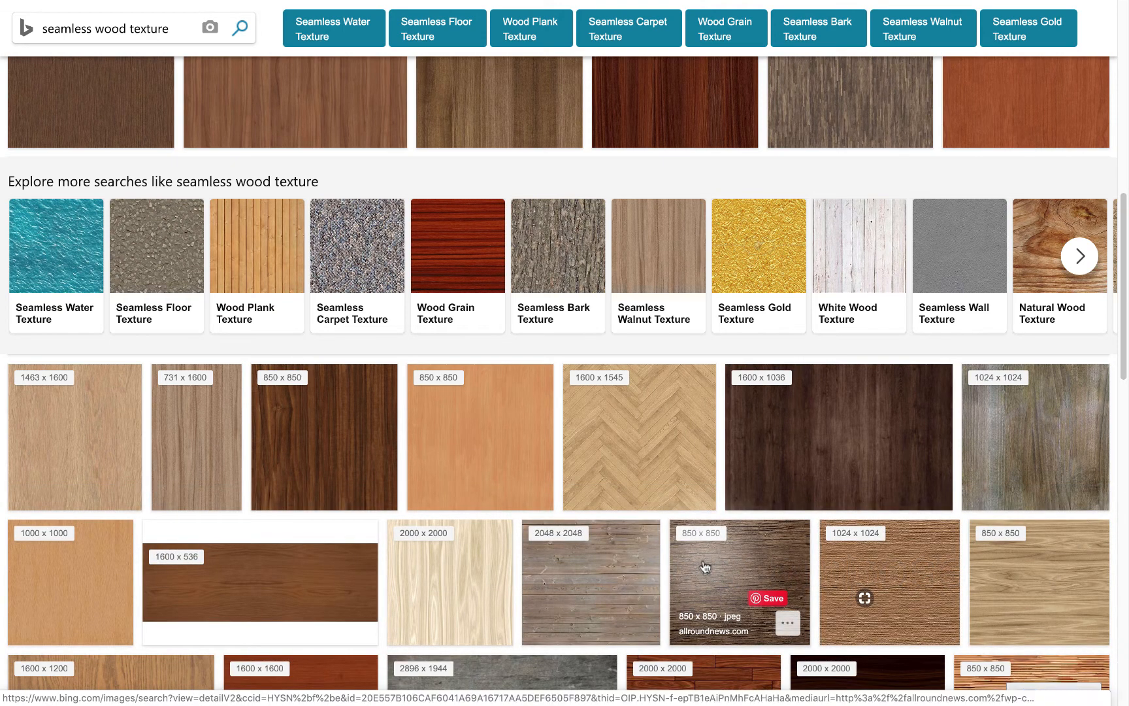
{"action": "left_click", "coordinate": [602, 565]}
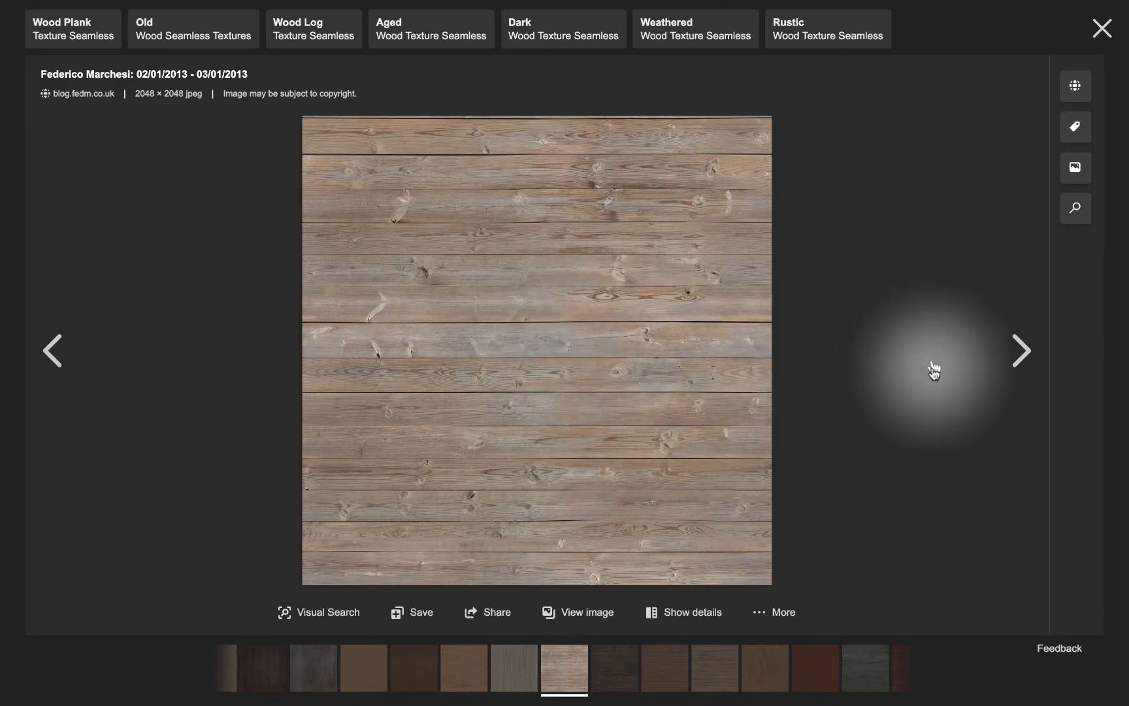
Compare the plank texture with the neighbouring result, open it at full size and save it as wood_planks_03_1.jpg
{"action": "left_click", "coordinate": [1009, 356]}
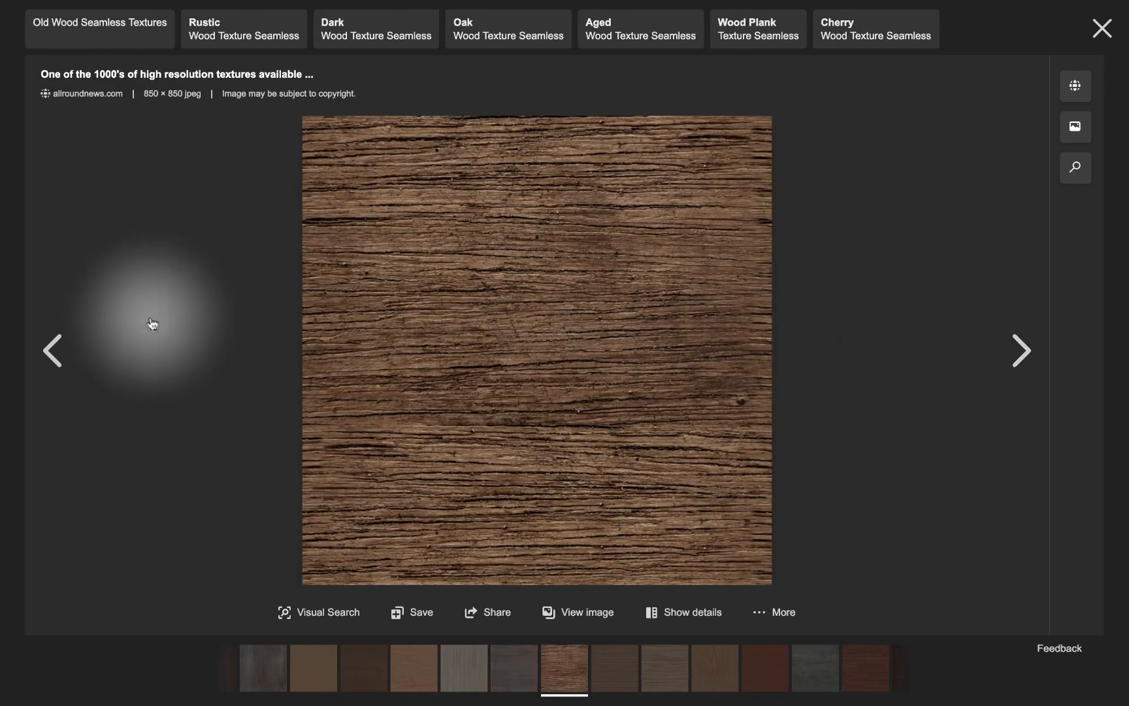
{"action": "left_click", "coordinate": [52, 356]}
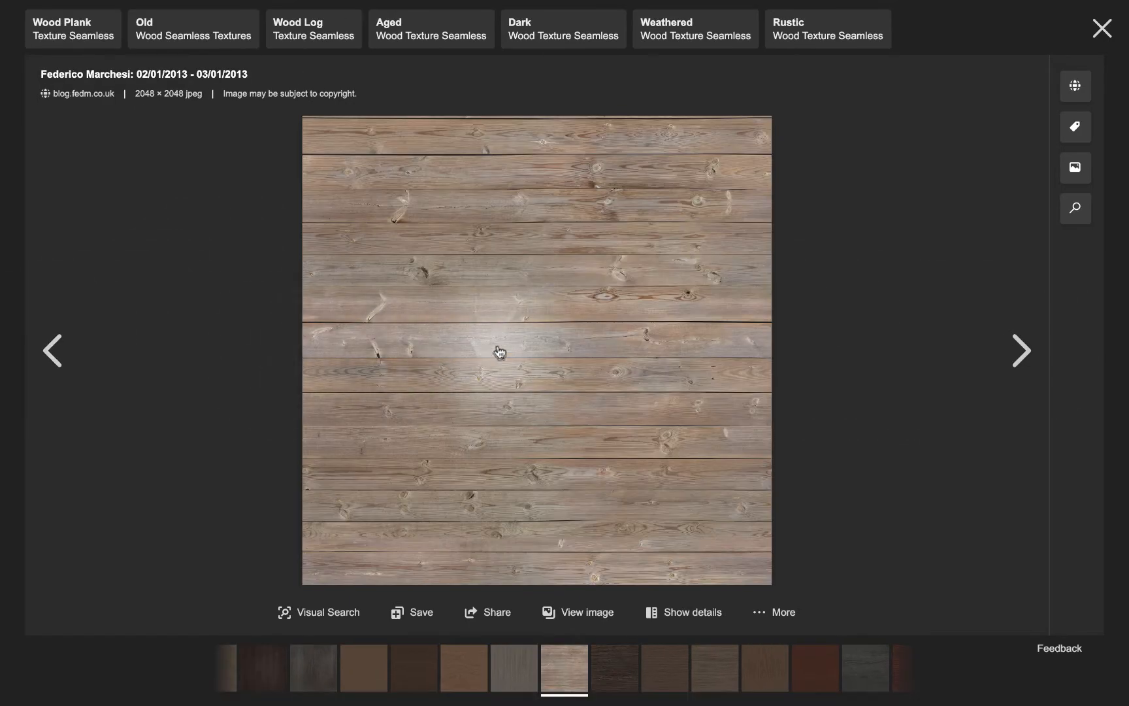
{"action": "left_click", "coordinate": [538, 331]}
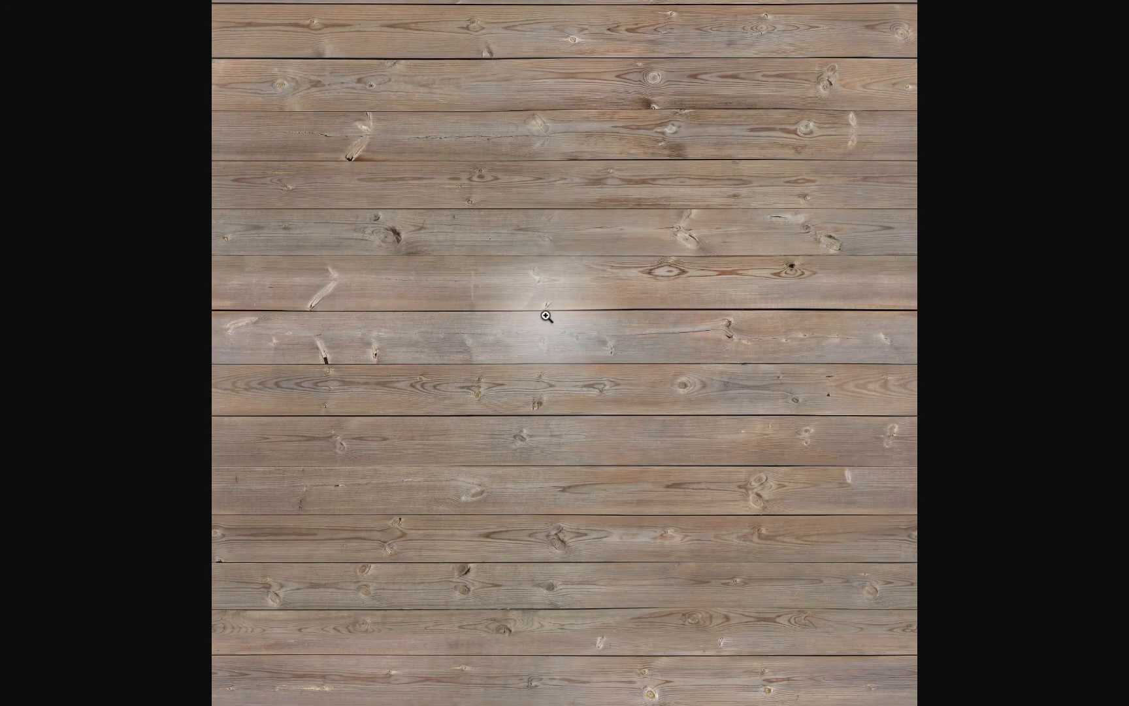
{"action": "right_click", "coordinate": [459, 288]}
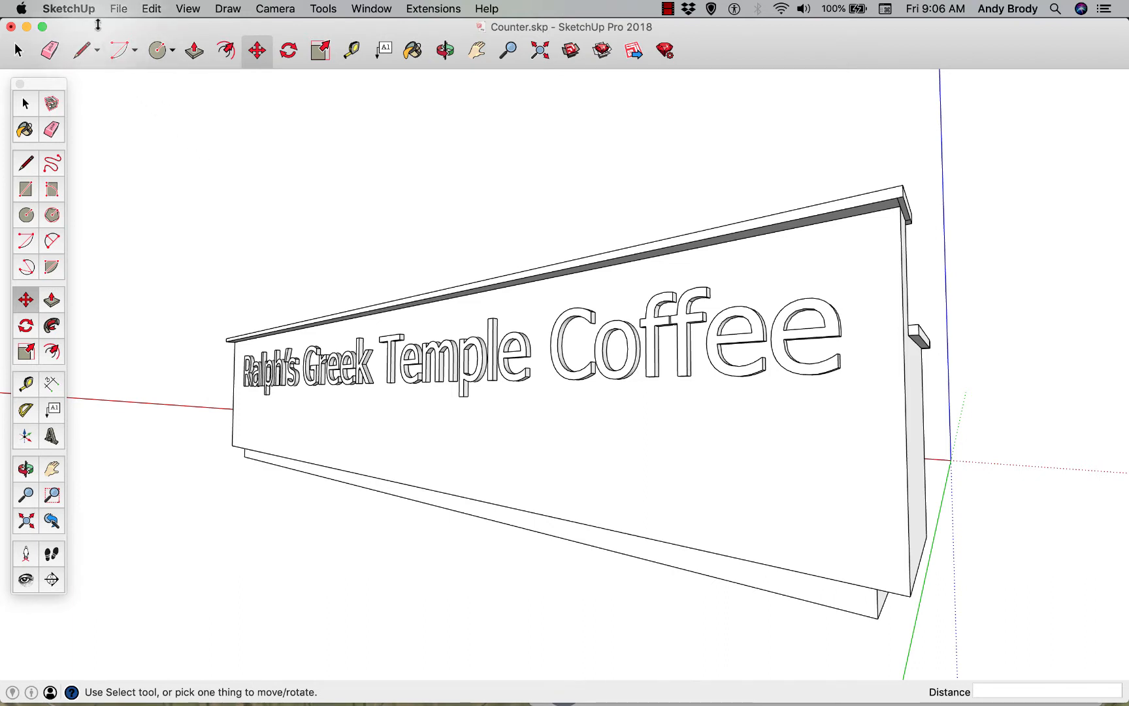
Switch to SketchUp and import the JPEG wood_planks_03_1.jpg from the Models folder using the Use As Image option
{"action": "left_click", "coordinate": [116, 9]}
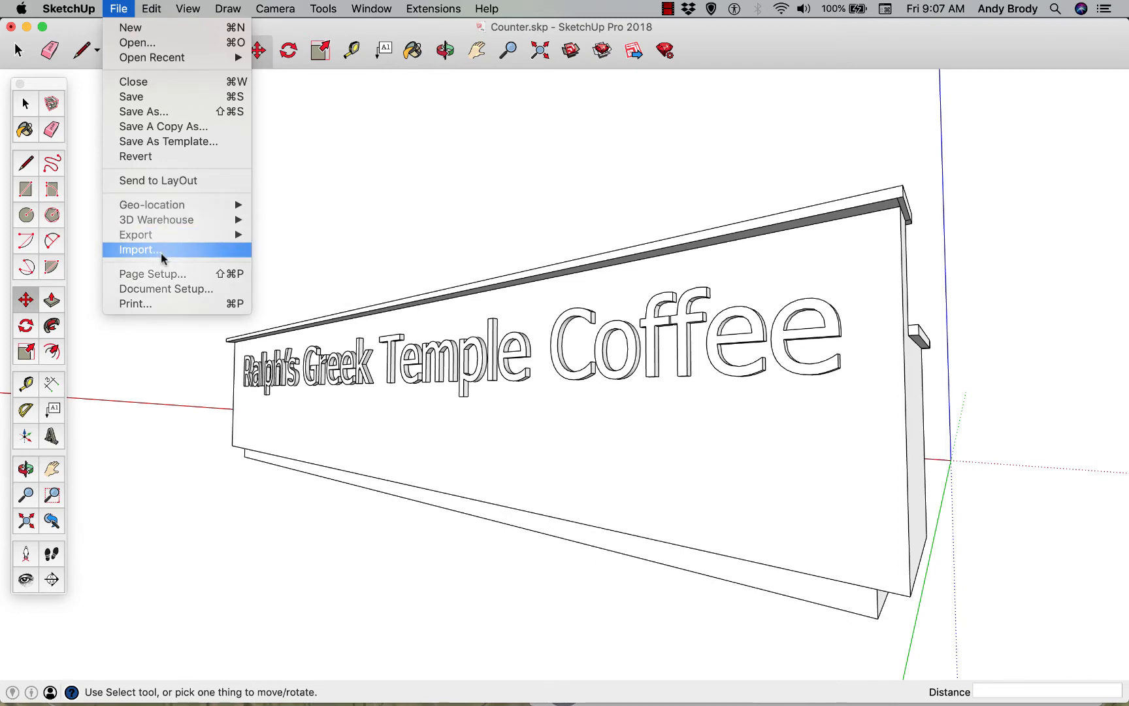
{"action": "left_click", "coordinate": [140, 249]}
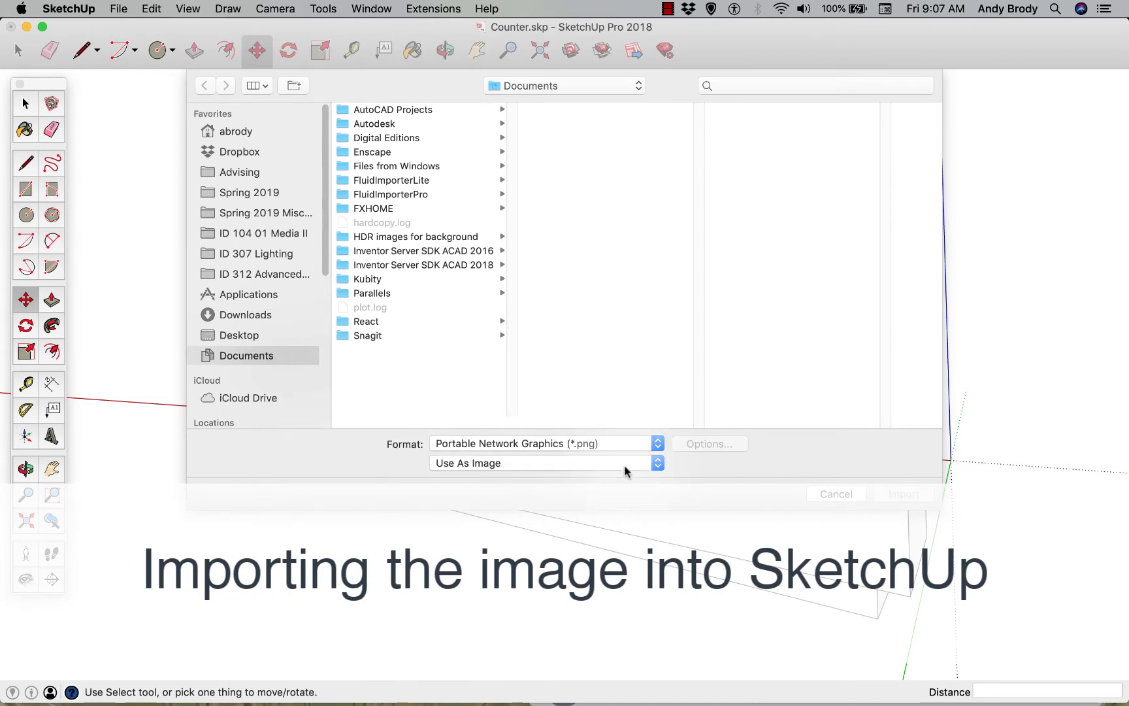
{"action": "left_click", "coordinate": [642, 443]}
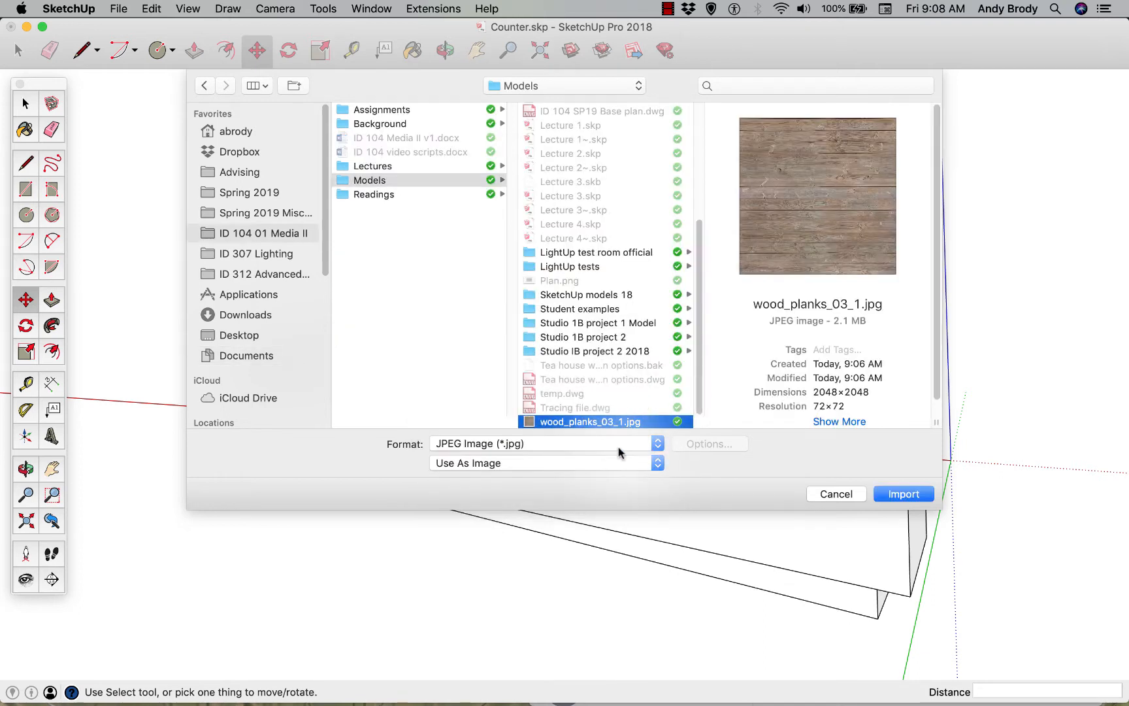
{"action": "left_click", "coordinate": [654, 463]}
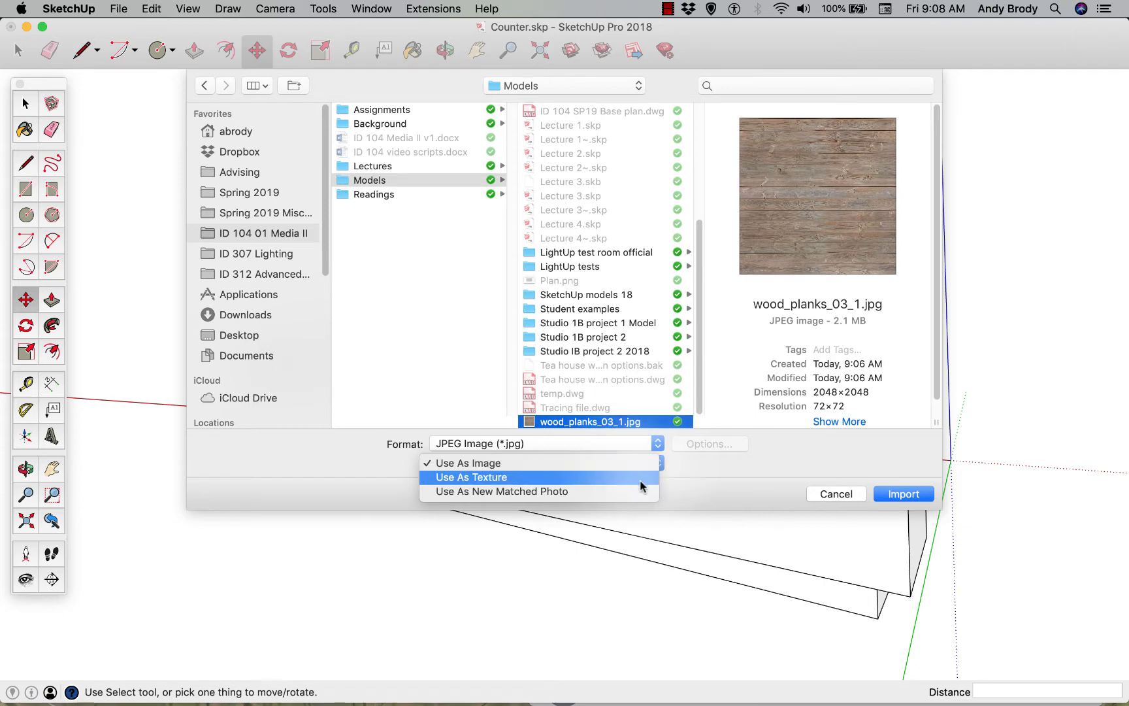
{"action": "left_click", "coordinate": [494, 463]}
{"action": "left_click", "coordinate": [902, 493]}
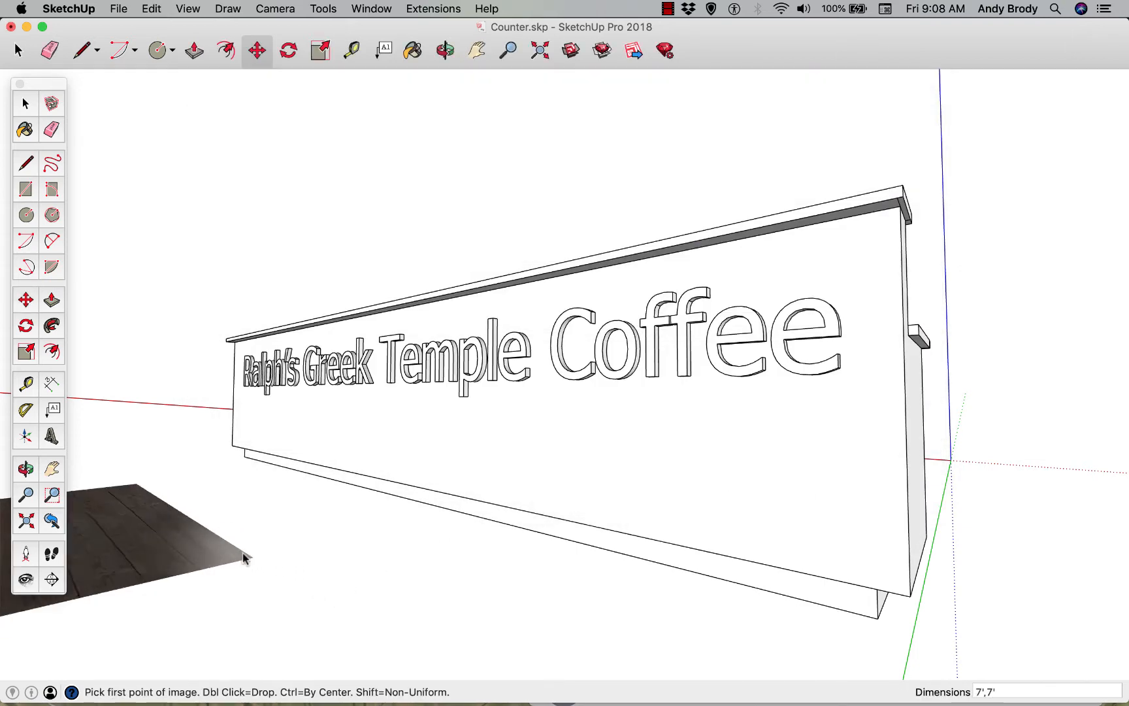
Place the imported plank image flat on the ground in front of the counter, about 8' wide
{"action": "scroll", "coordinate": [474, 595], "scroll_direction": "down", "scroll_amount": 5}
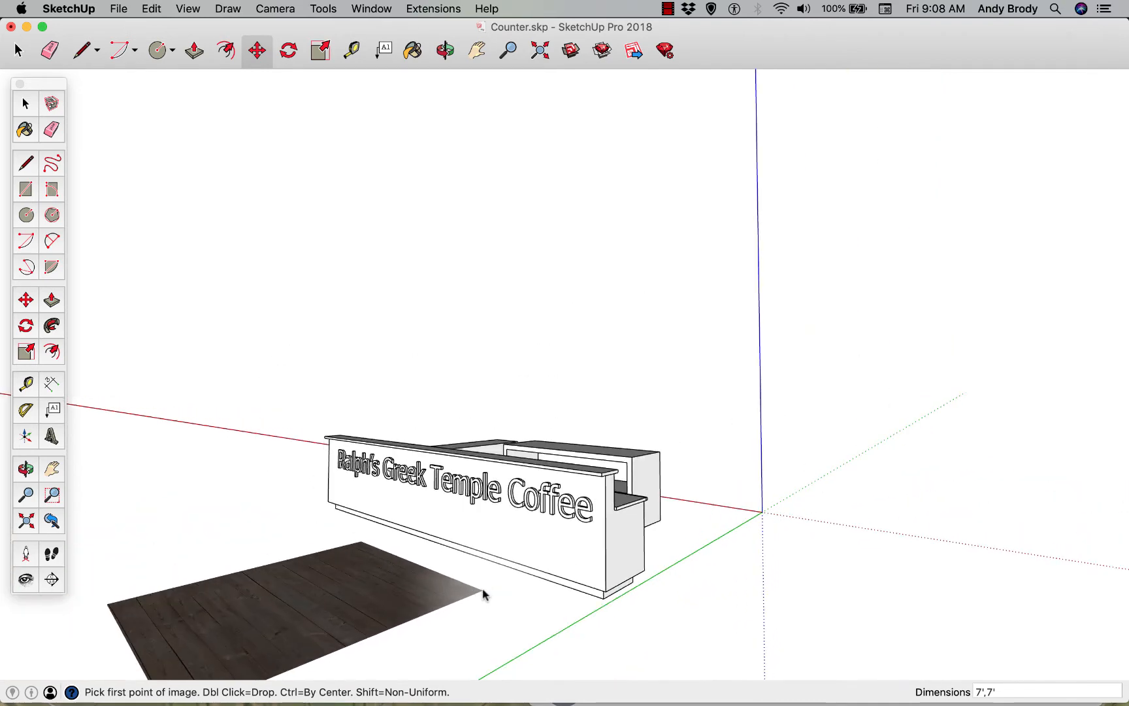
{"action": "left_click", "coordinate": [483, 593]}
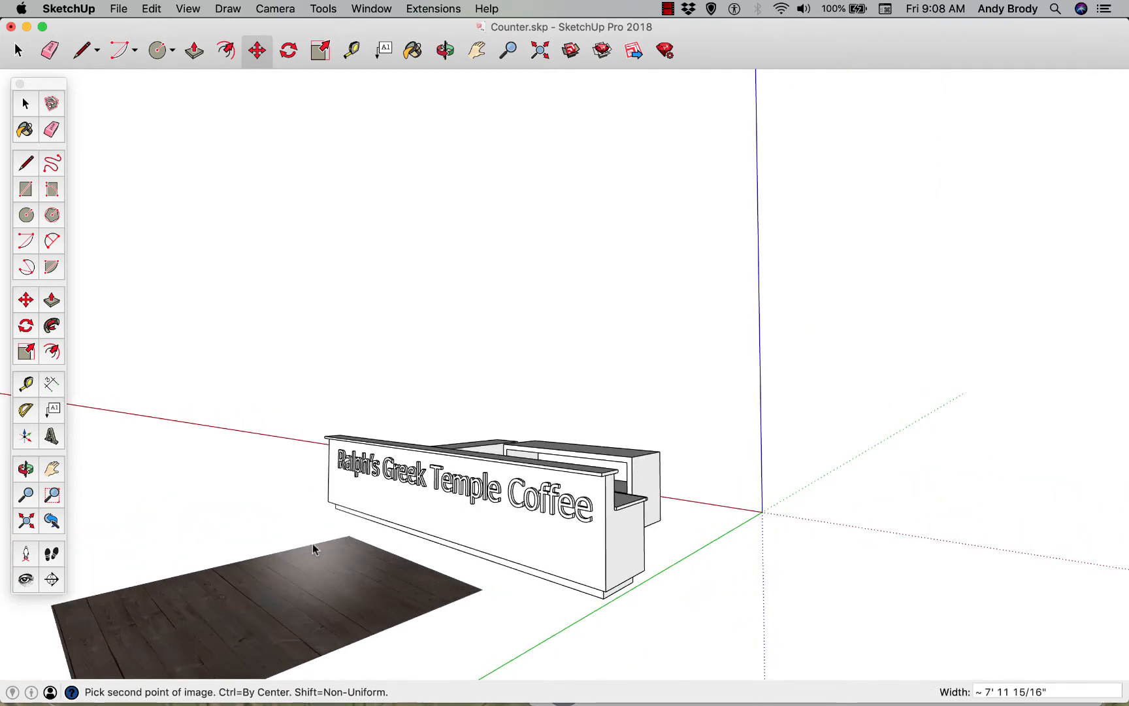
{"action": "left_click", "coordinate": [312, 543]}
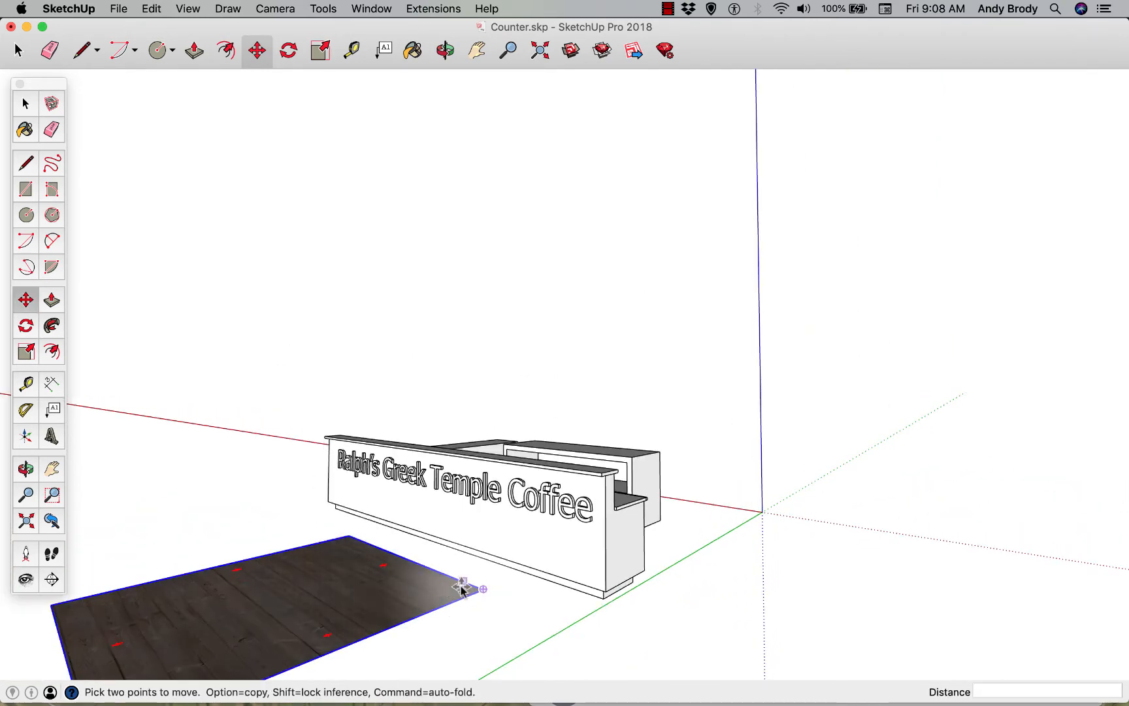
Import wood_planks_03_1.jpg again as a texture and apply it to the counter's front face with a tile width of about 3' 4"
{"action": "scroll", "coordinate": [461, 588], "scroll_direction": "up", "scroll_amount": 3}
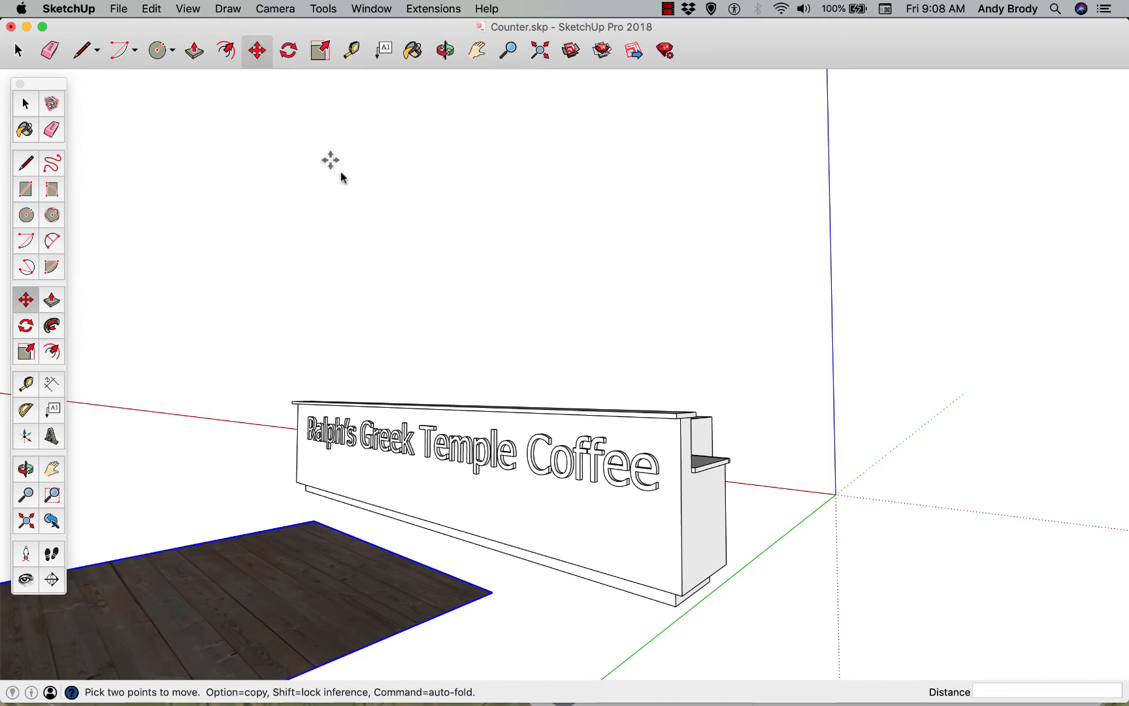
{"action": "scroll", "coordinate": [532, 562], "scroll_direction": "up", "scroll_amount": 5}
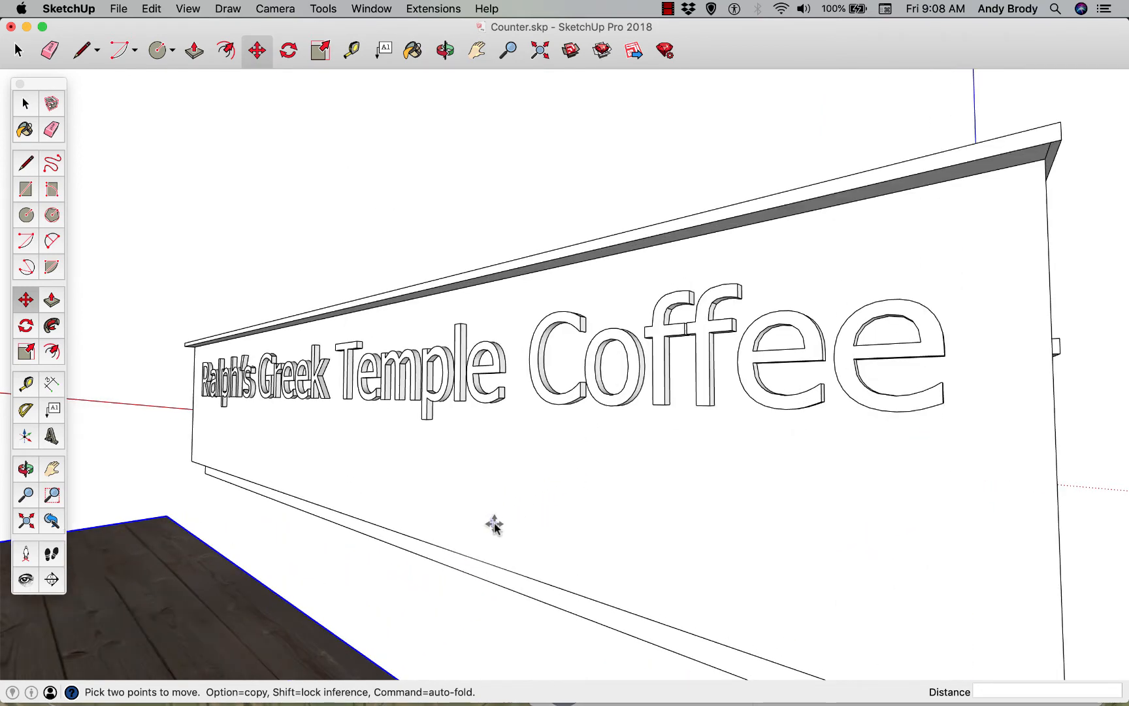
{"action": "scroll", "coordinate": [497, 523], "scroll_direction": "down", "scroll_amount": 3}
{"action": "middle_click_drag", "start_coordinate": [494, 522], "coordinate": [490, 514]}
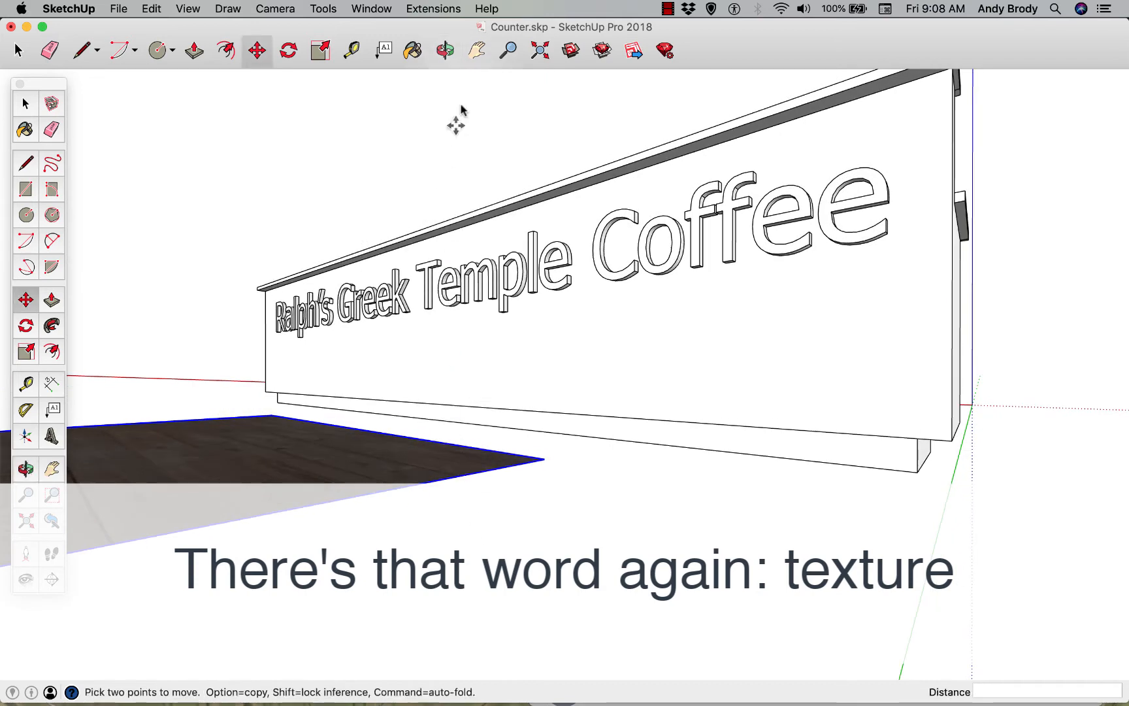
{"action": "left_click", "coordinate": [478, 50]}
{"action": "left_click_drag", "start_coordinate": [582, 424], "coordinate": [555, 502]}
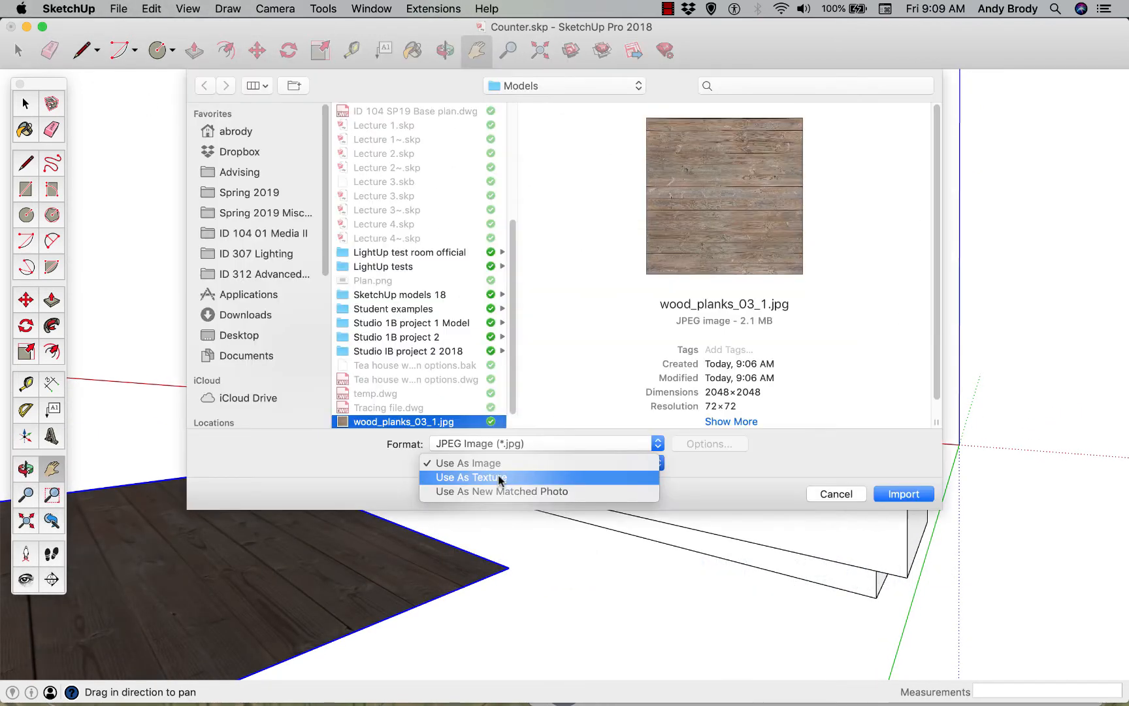
{"action": "left_click", "coordinate": [500, 477]}
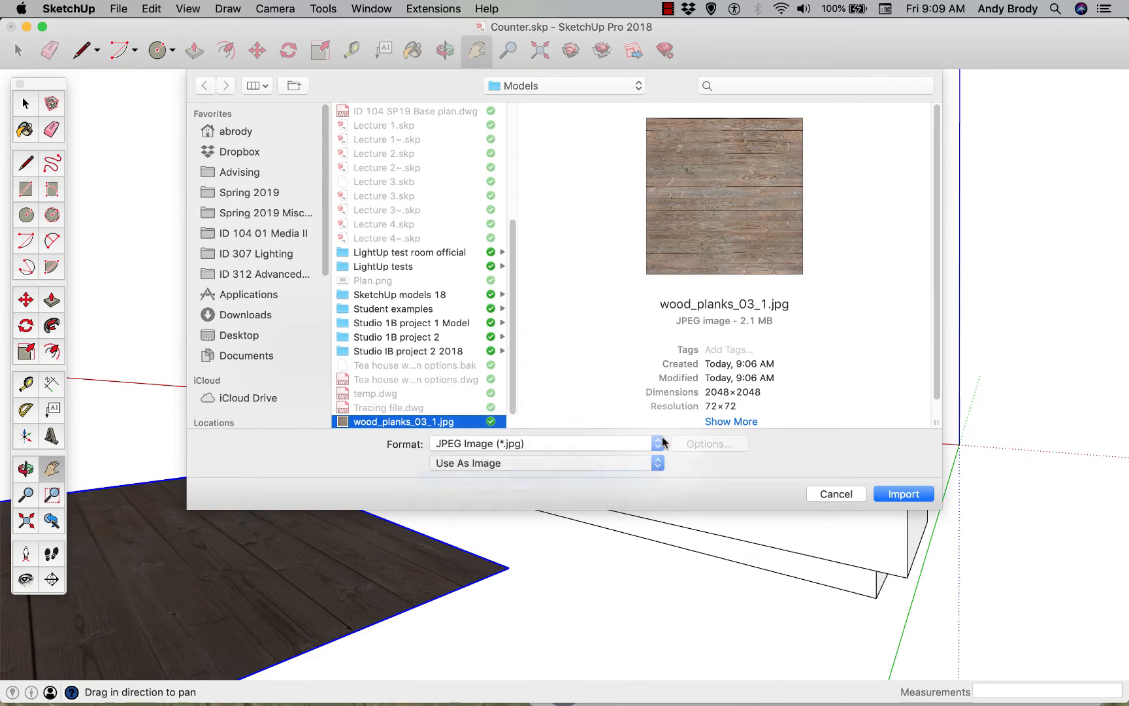
{"action": "left_click", "coordinate": [893, 495]}
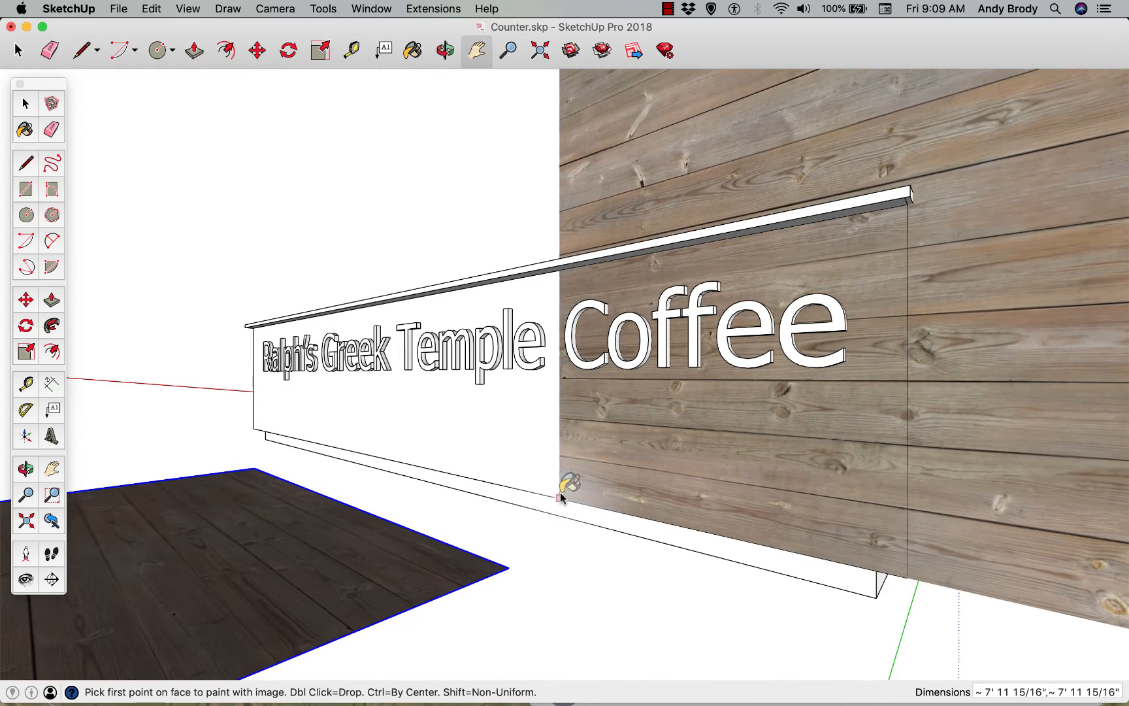
{"action": "left_click", "coordinate": [560, 497]}
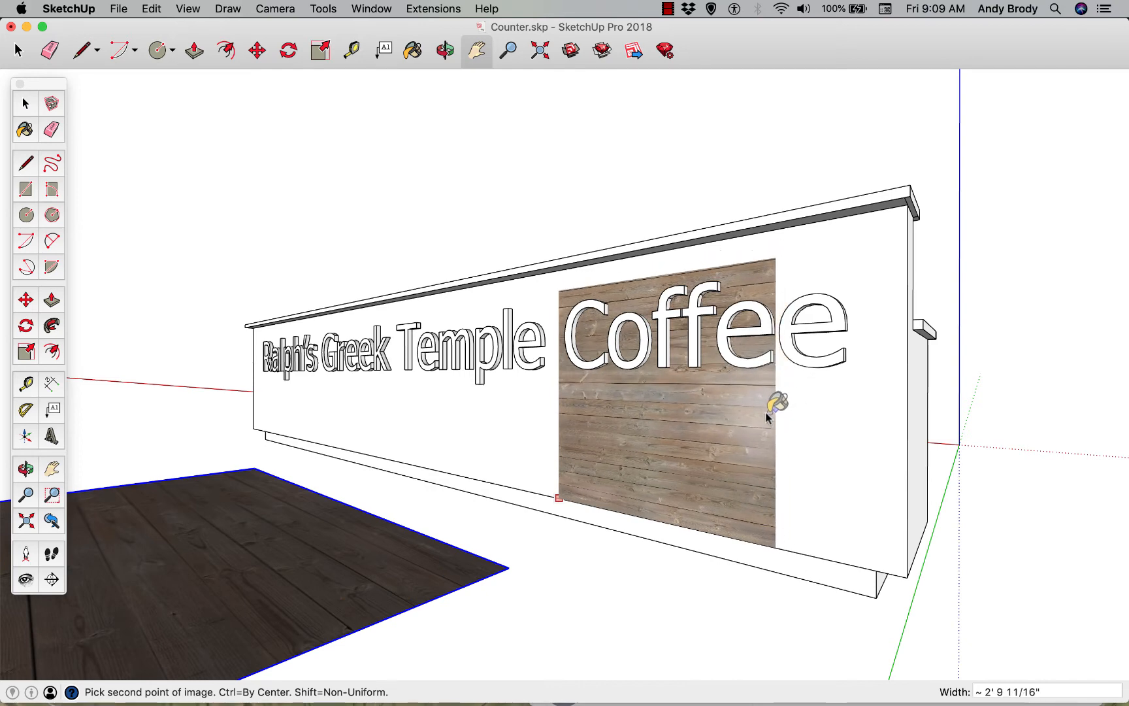
{"action": "left_click", "coordinate": [838, 397]}
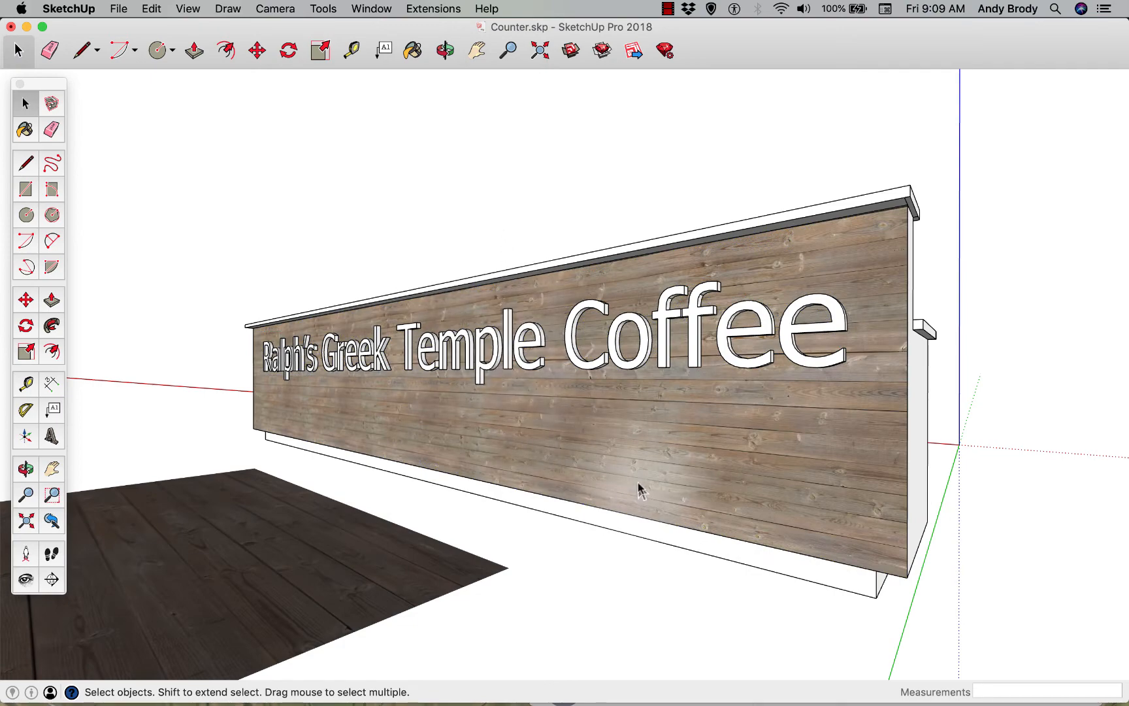
Start the Paint Bucket and pick the imported wood plank material from the Colors In Model collection
{"action": "middle_click_drag", "start_coordinate": [639, 490], "coordinate": [708, 542]}
{"action": "left_click_drag", "start_coordinate": [653, 562], "coordinate": [489, 494]}
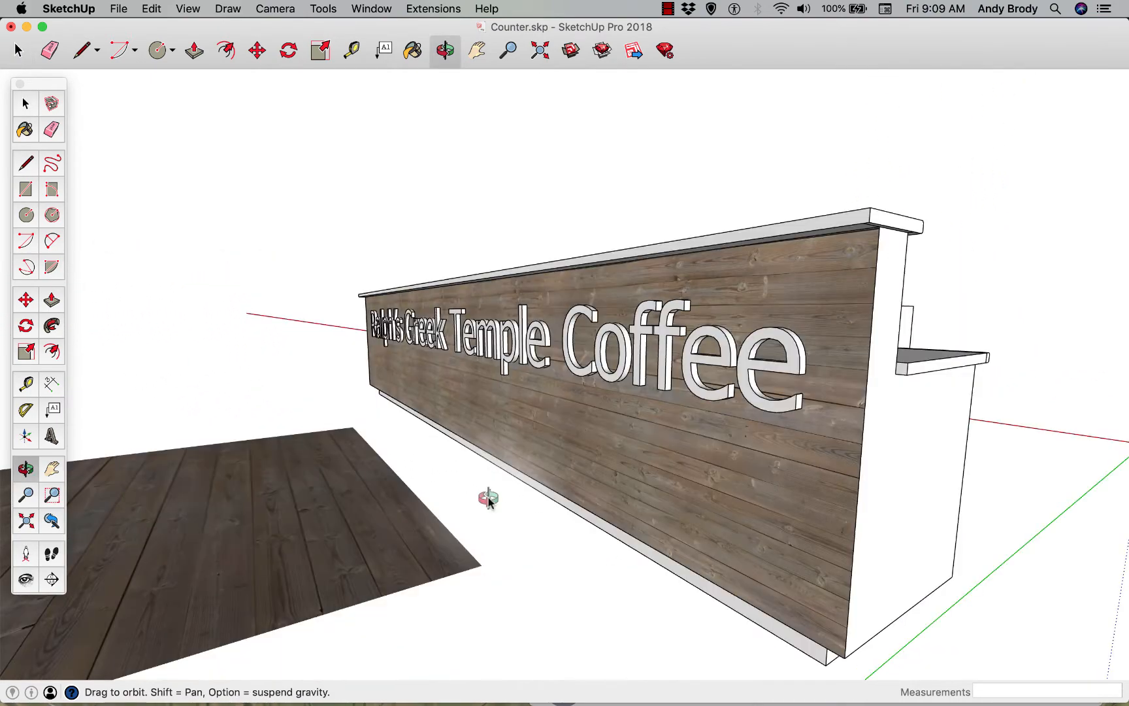
{"action": "key", "text": "space"}
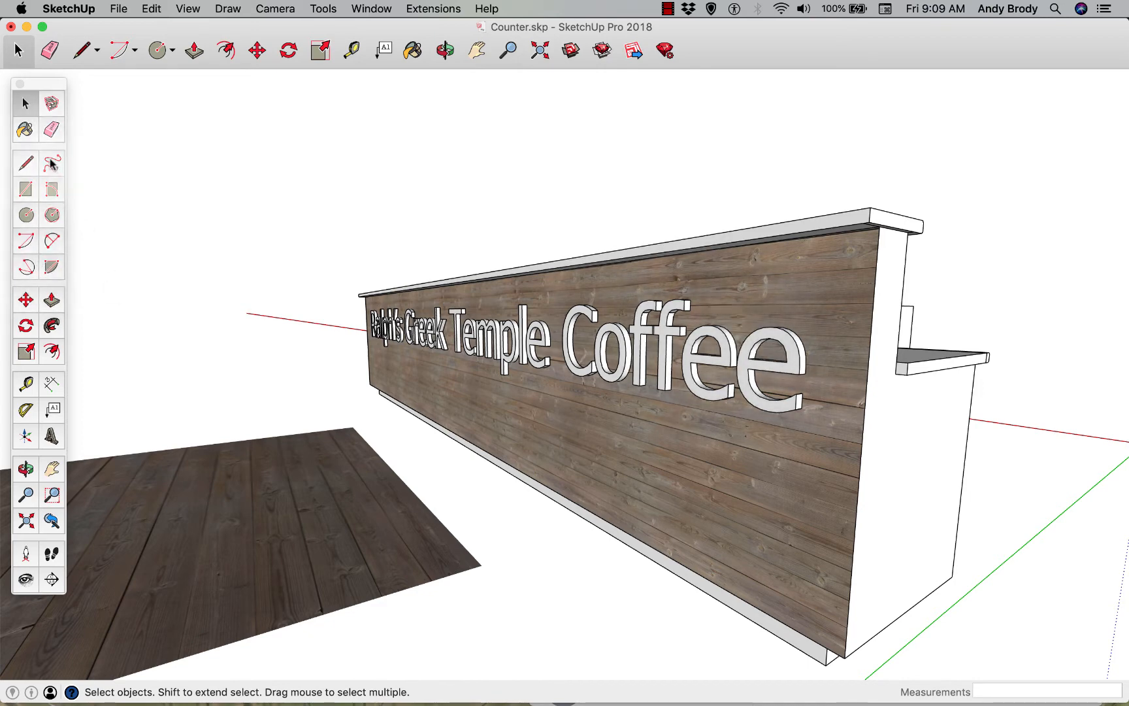
{"action": "left_click", "coordinate": [26, 131]}
{"action": "left_click", "coordinate": [978, 107]}
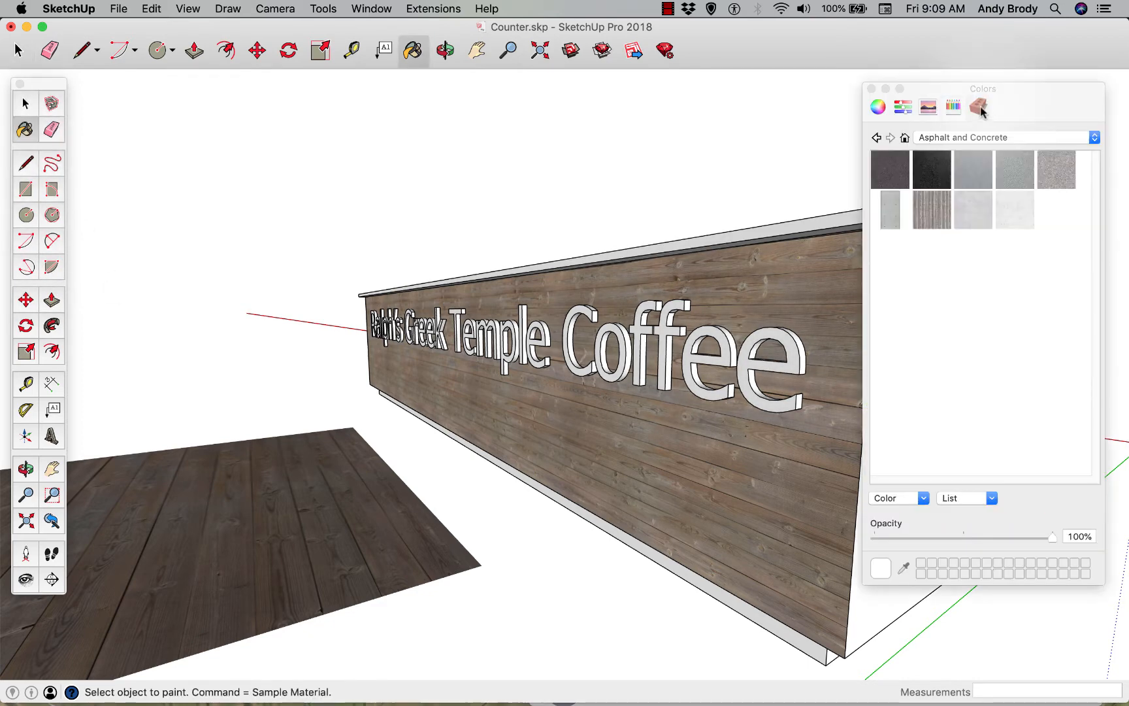
{"action": "left_click", "coordinate": [905, 138]}
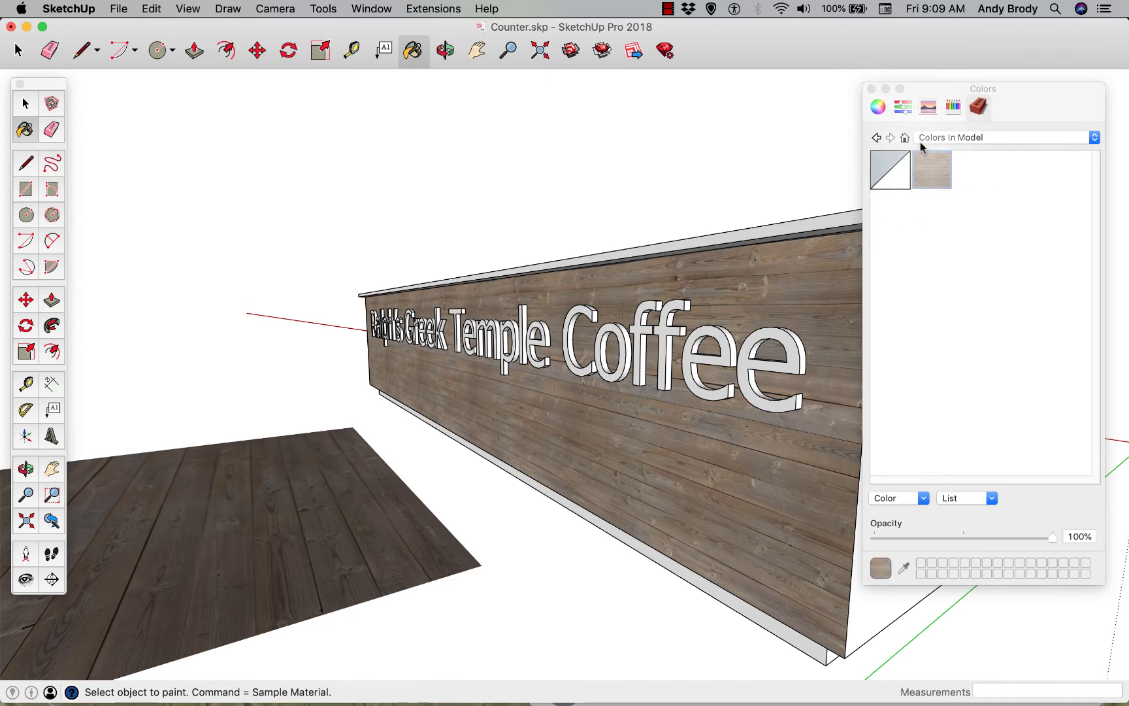
{"action": "left_click", "coordinate": [927, 167]}
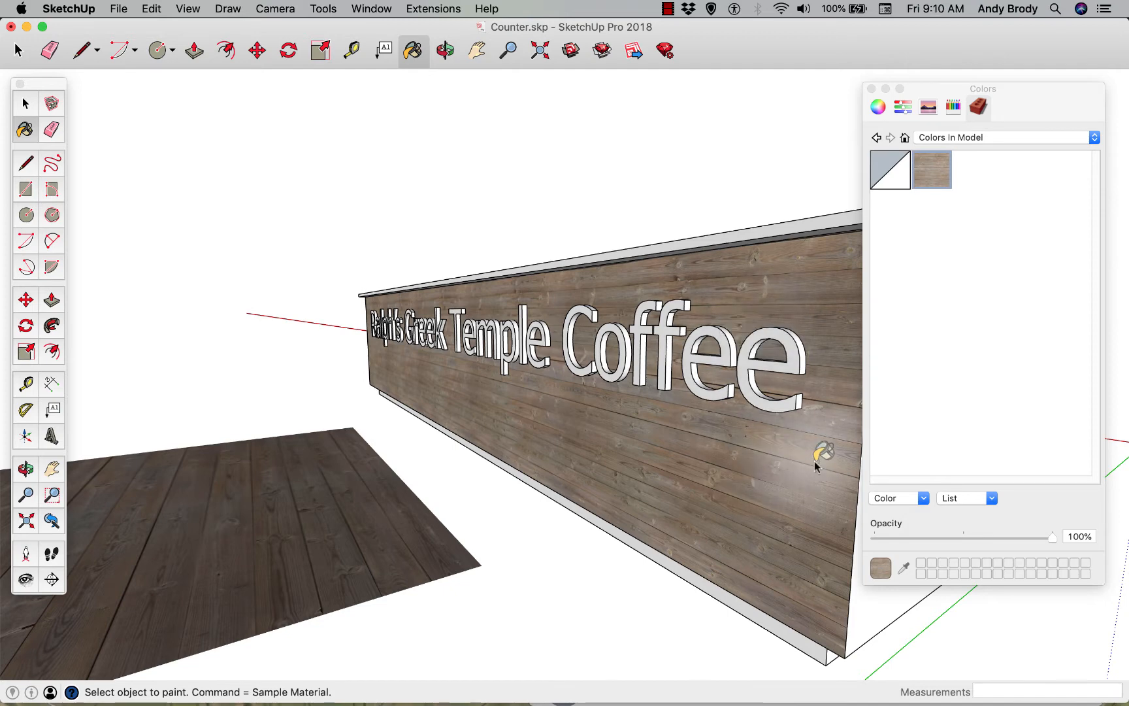
{"action": "key", "text": "alt"}
{"action": "key", "text": "super"}
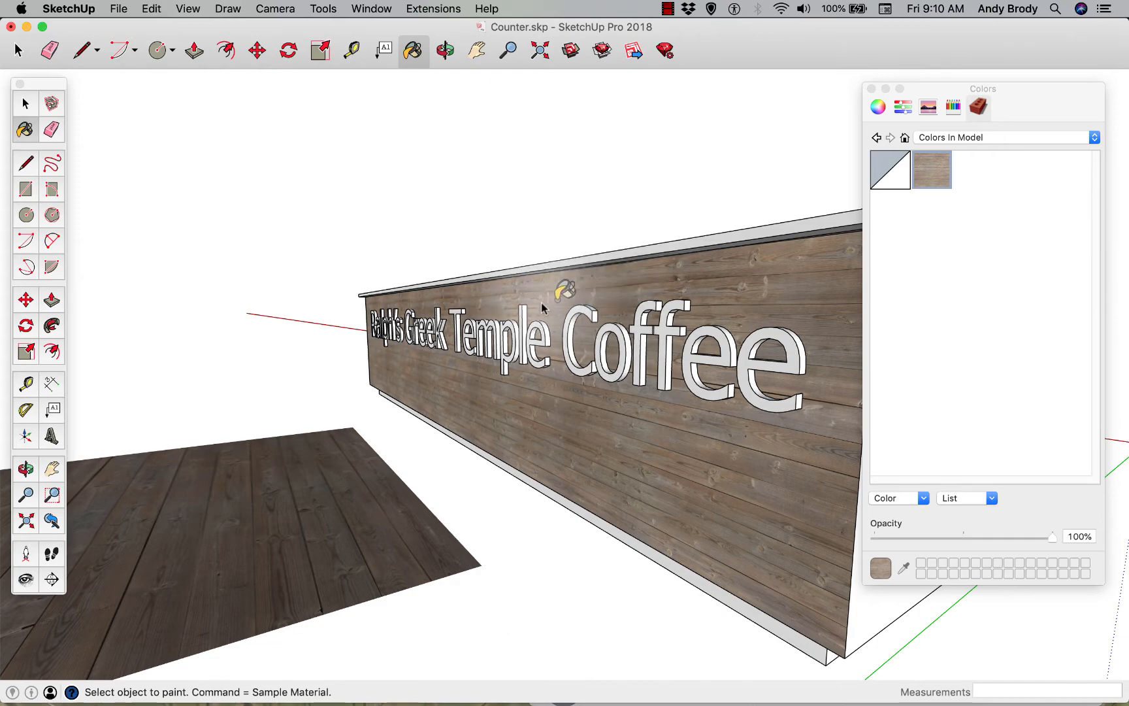
Paint the counter's adjoining end side and the end edge of its raised top with the wood plank material
{"action": "mouse_move", "coordinate": [507, 307]}
{"action": "middle_mouse_down"}
{"action": "mouse_move", "coordinate": [730, 436]}
{"action": "mouse_move", "coordinate": [678, 403]}
{"action": "mouse_move", "coordinate": [635, 403]}
{"action": "mouse_move", "coordinate": [524, 409]}
{"action": "mouse_move", "coordinate": [650, 451]}
{"action": "mouse_move", "coordinate": [436, 446]}
{"action": "mouse_move", "coordinate": [714, 403]}
{"action": "mouse_move", "coordinate": [736, 428]}
{"action": "mouse_move", "coordinate": [265, 529]}
{"action": "middle_mouse_up"}
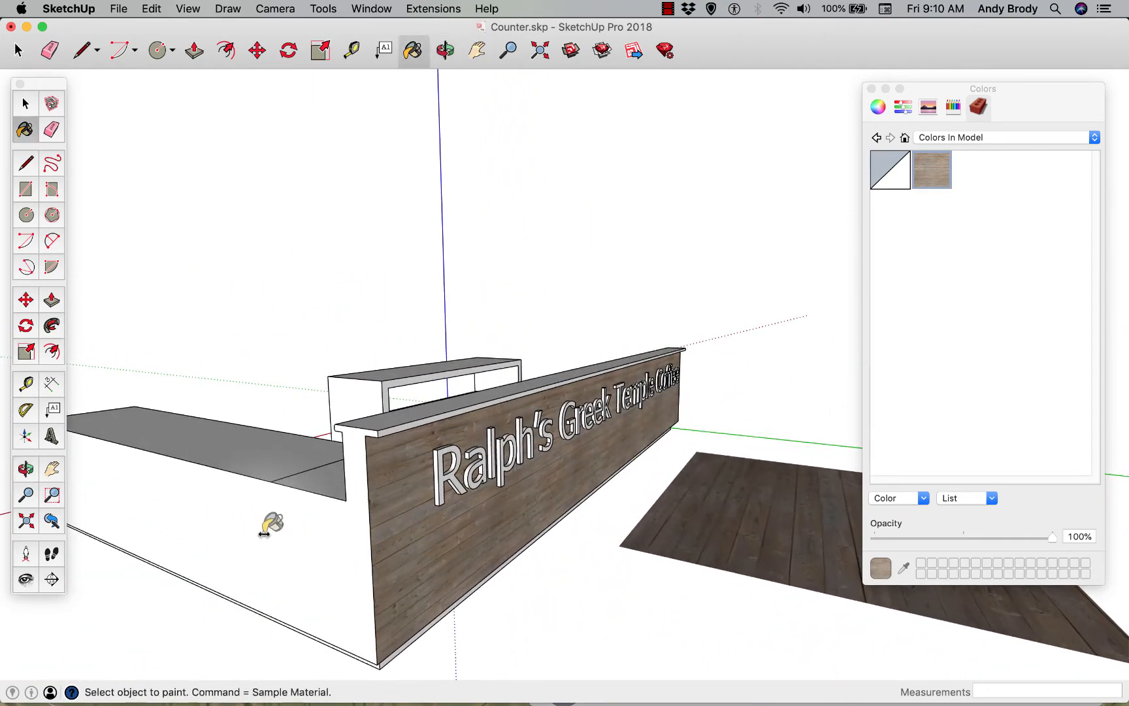
{"action": "mouse_move", "coordinate": [320, 554]}
{"action": "middle_mouse_down"}
{"action": "mouse_move", "coordinate": [353, 530]}
{"action": "mouse_move", "coordinate": [360, 491]}
{"action": "middle_mouse_up"}
{"action": "scroll", "coordinate": [383, 429], "scroll_direction": "up", "scroll_amount": 4}
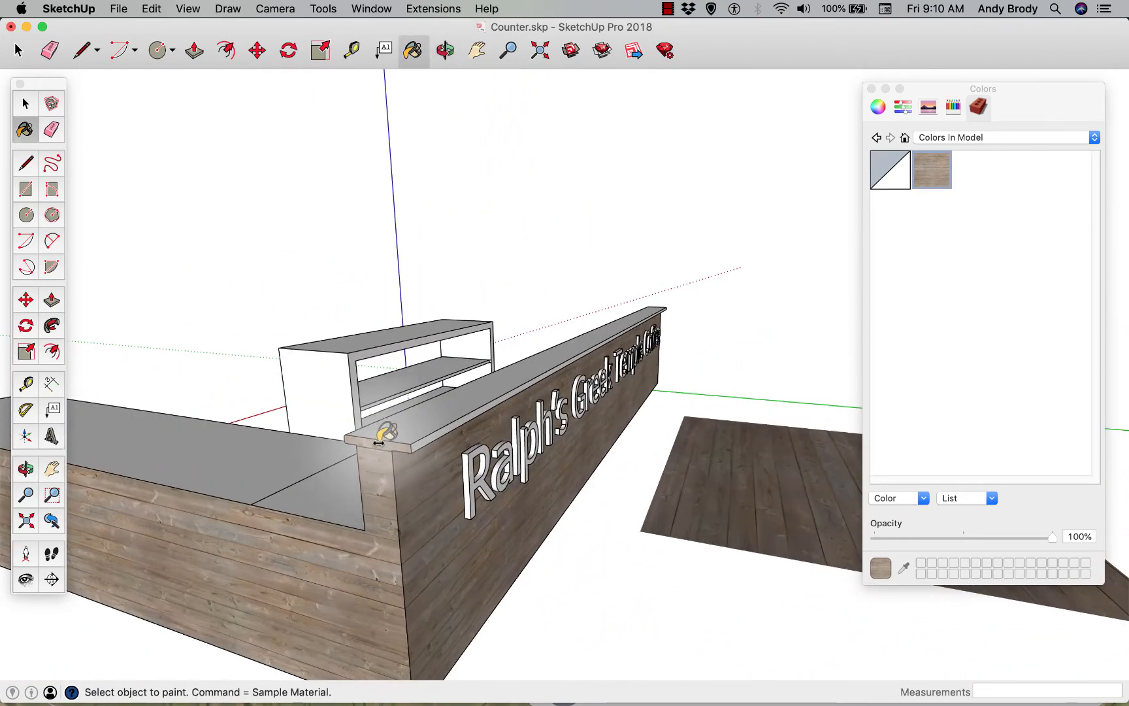
{"action": "scroll", "coordinate": [389, 431], "scroll_direction": "up", "scroll_amount": 3}
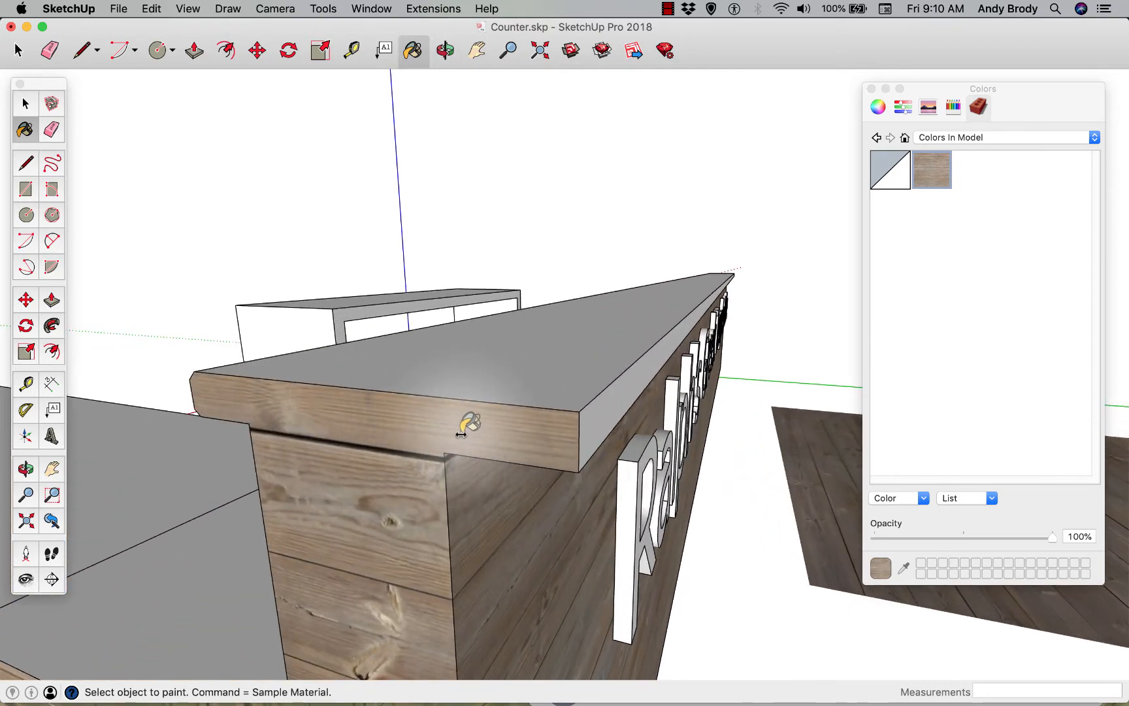
{"action": "scroll", "coordinate": [460, 431], "scroll_direction": "down", "scroll_amount": 2}
{"action": "scroll", "coordinate": [464, 435], "scroll_direction": "down", "scroll_amount": 8}
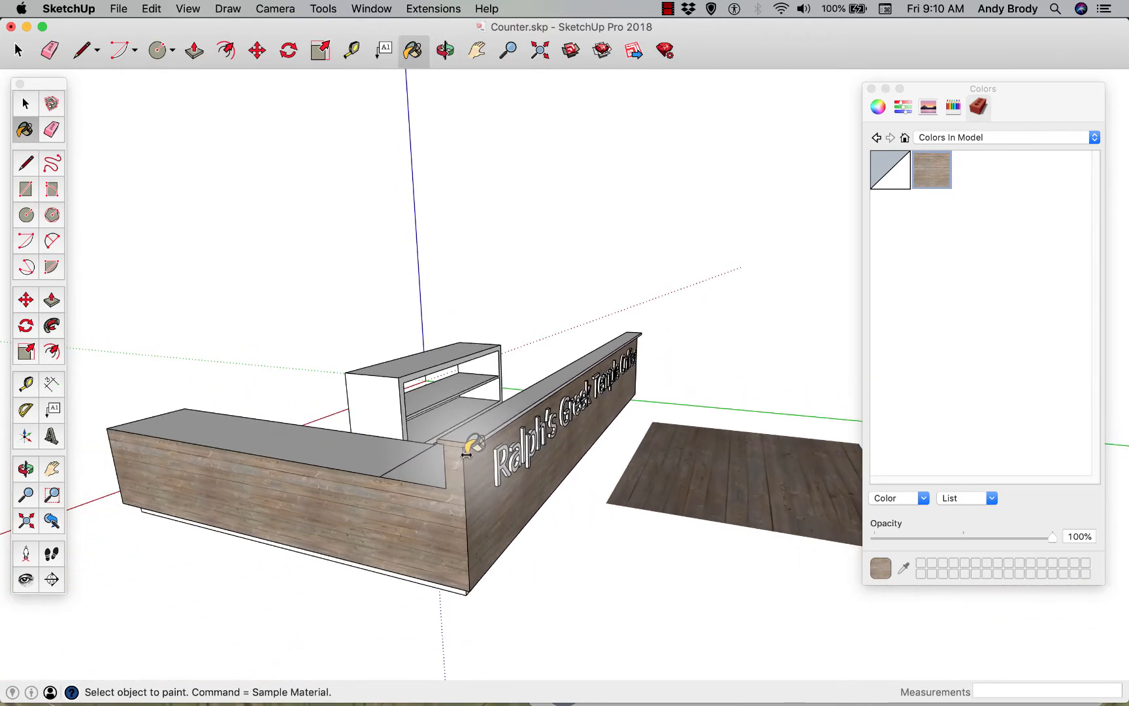
Select the wood plank face on the counter's end side and start positioning its texture
{"action": "mouse_move", "coordinate": [264, 511]}
{"action": "middle_mouse_down"}
{"action": "mouse_move", "coordinate": [323, 511]}
{"action": "mouse_move", "coordinate": [368, 464]}
{"action": "mouse_move", "coordinate": [441, 443]}
{"action": "mouse_move", "coordinate": [262, 469]}
{"action": "mouse_move", "coordinate": [361, 517]}
{"action": "middle_mouse_up"}
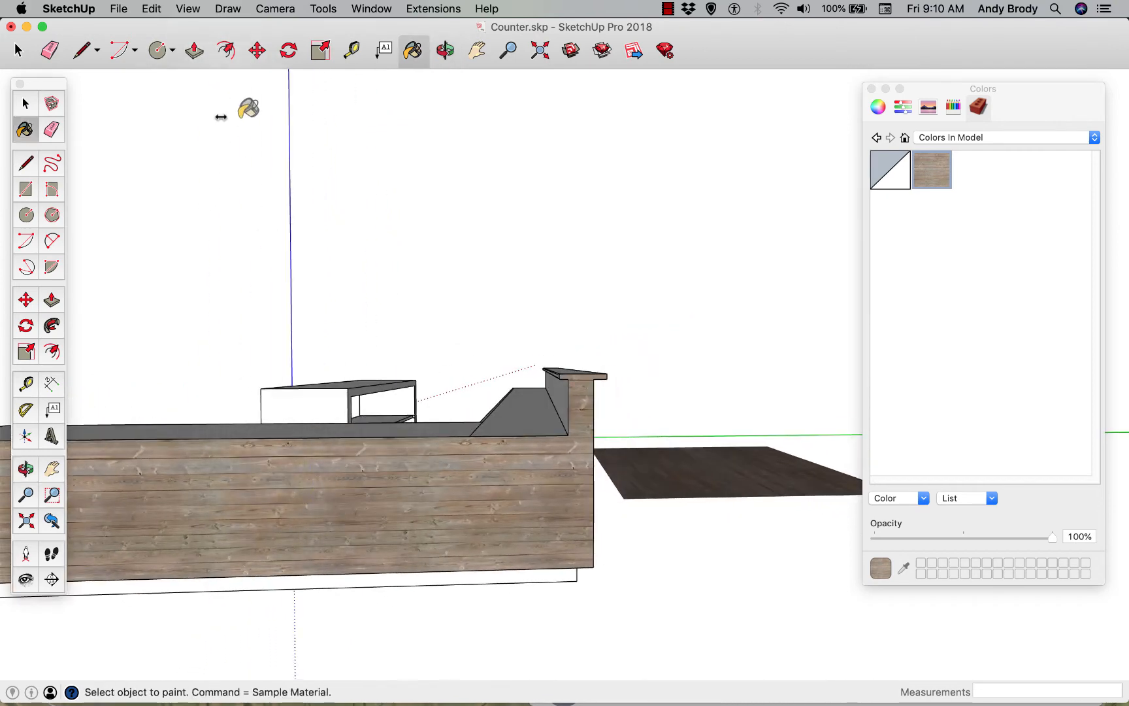
{"action": "left_click", "coordinate": [476, 50]}
{"action": "left_click_drag", "start_coordinate": [454, 114], "coordinate": [497, 255]}
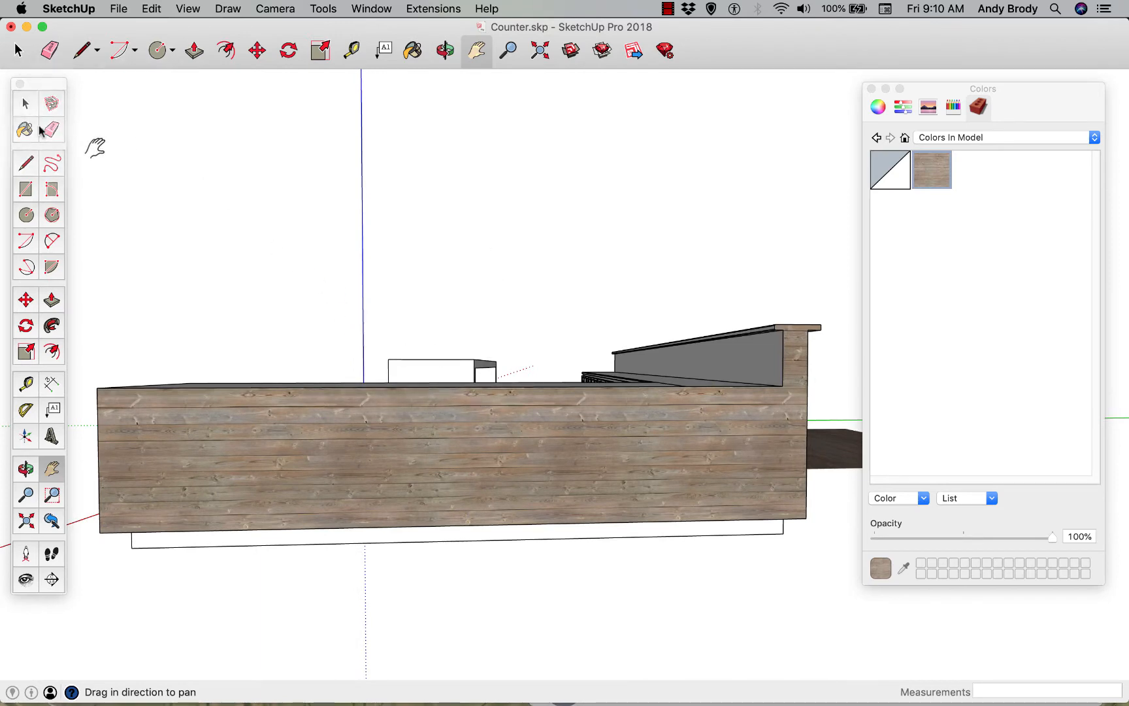
{"action": "left_click", "coordinate": [24, 104]}
{"action": "left_click", "coordinate": [418, 467]}
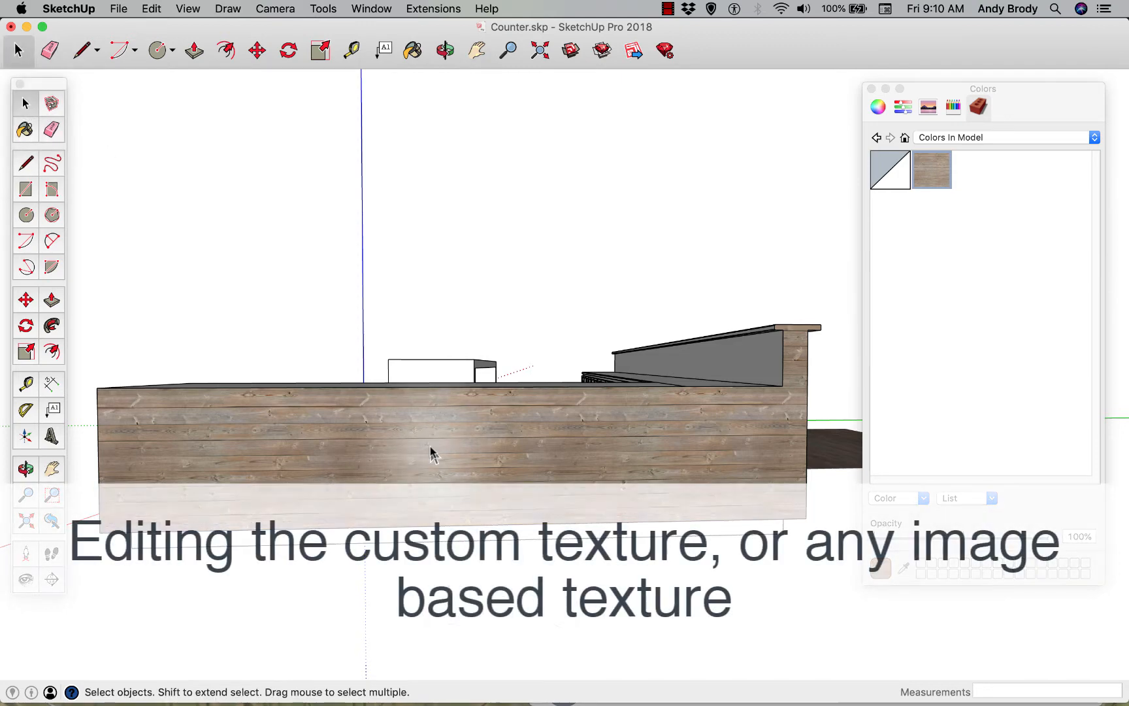
{"action": "right_click", "coordinate": [430, 451]}
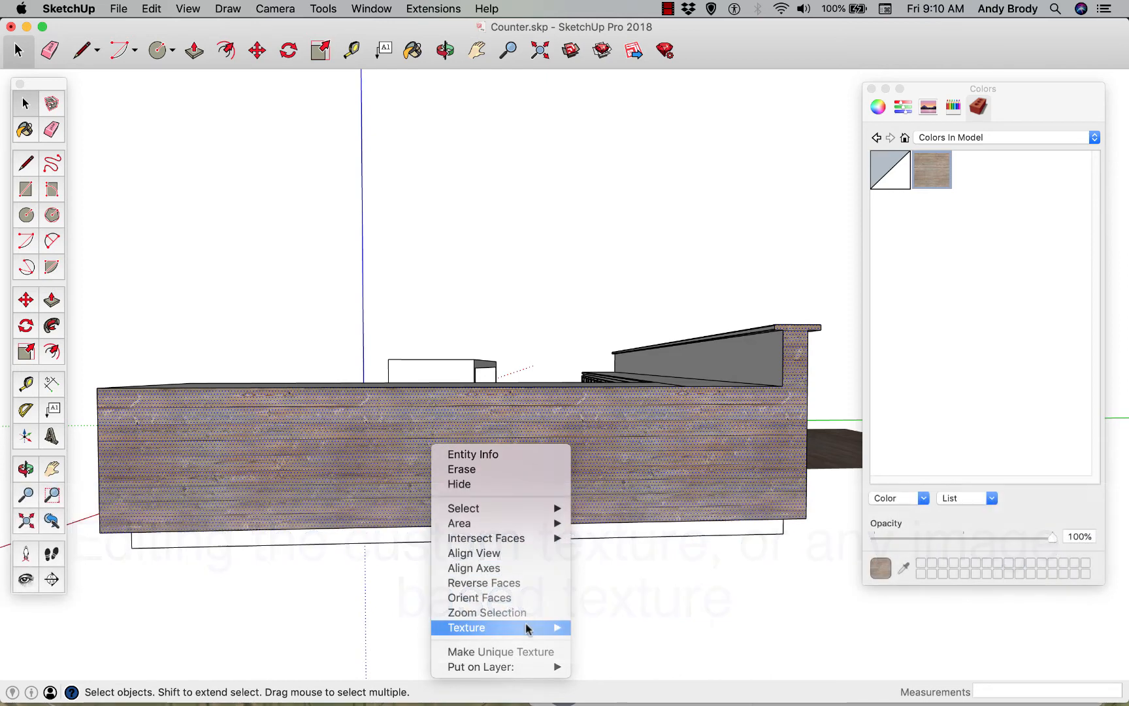
{"action": "mouse_move", "coordinate": [526, 628]}
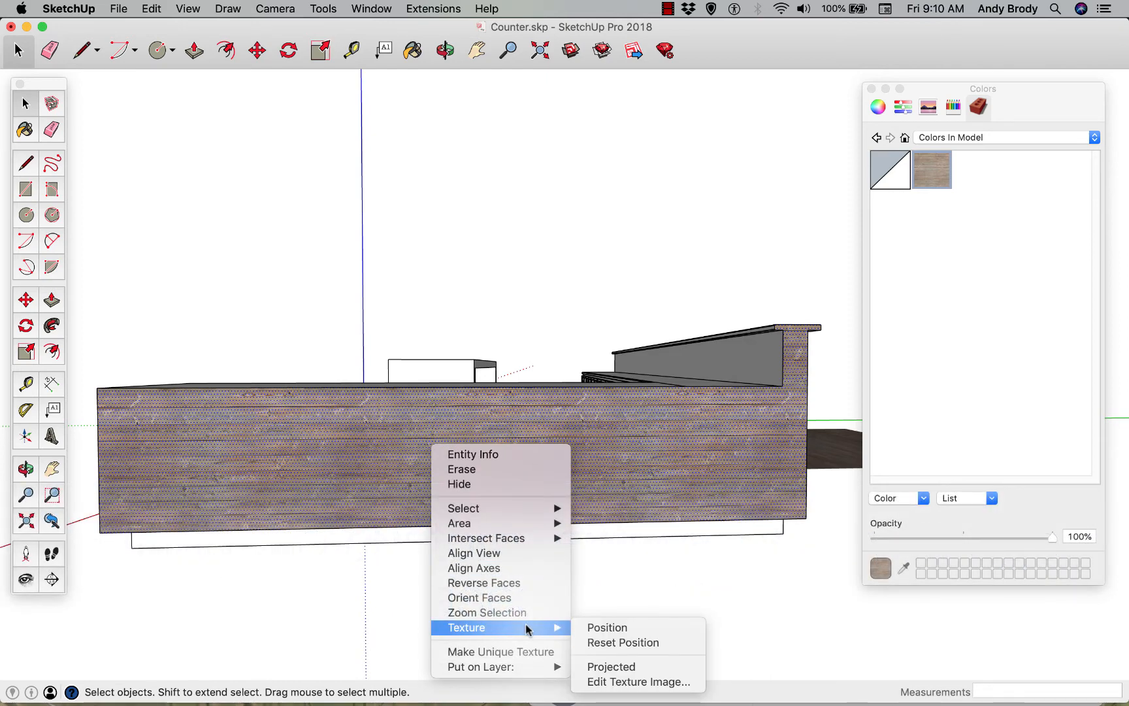
{"action": "left_click", "coordinate": [593, 628]}
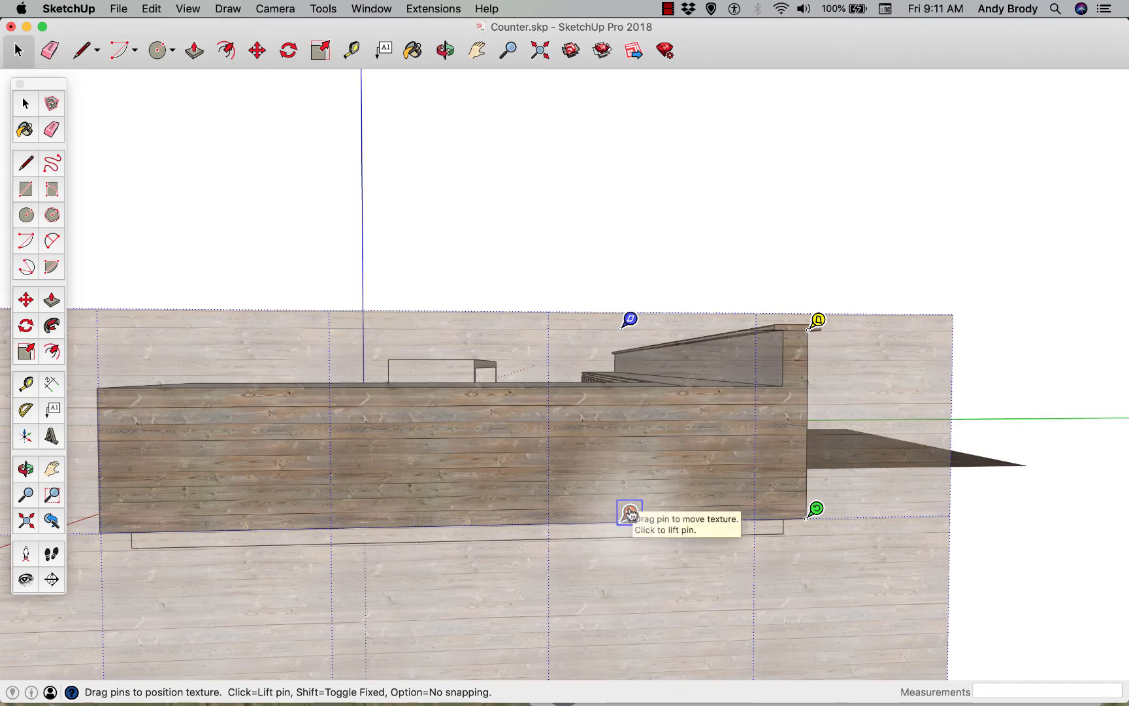
Shift the plank texture slightly upward on the end side and rotate it about 90° so the planks run vertically
{"action": "scroll", "coordinate": [631, 515], "scroll_direction": "up", "scroll_amount": 3}
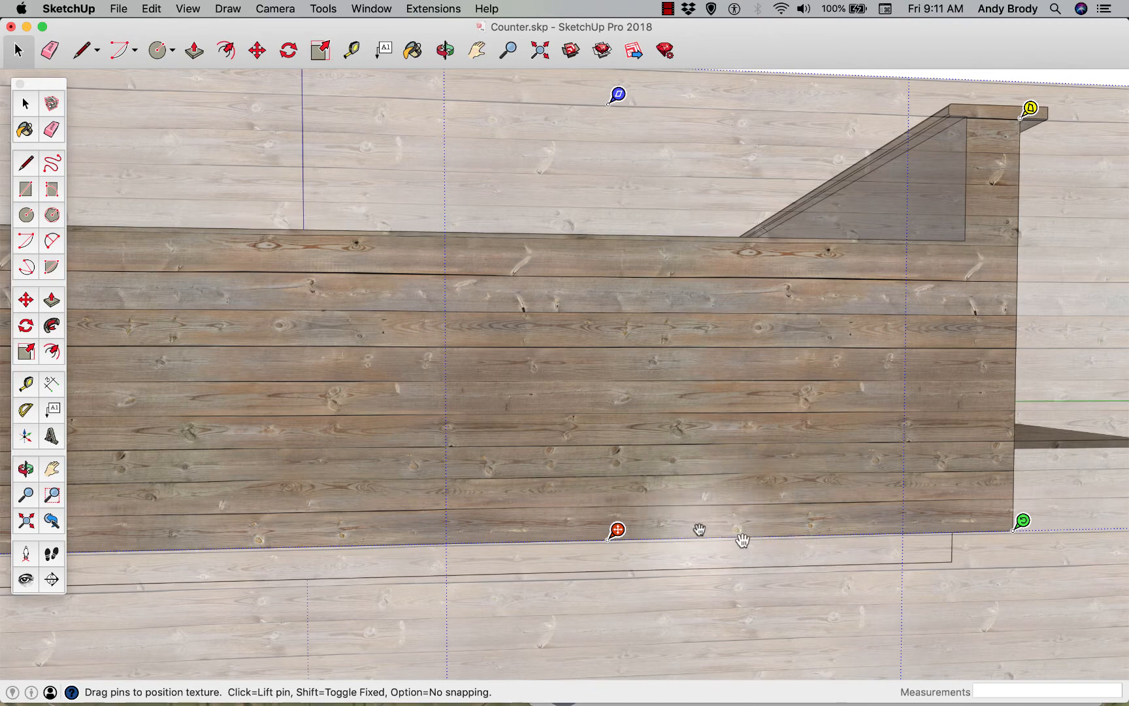
{"action": "left_click_drag", "start_coordinate": [617, 529], "coordinate": [613, 493]}
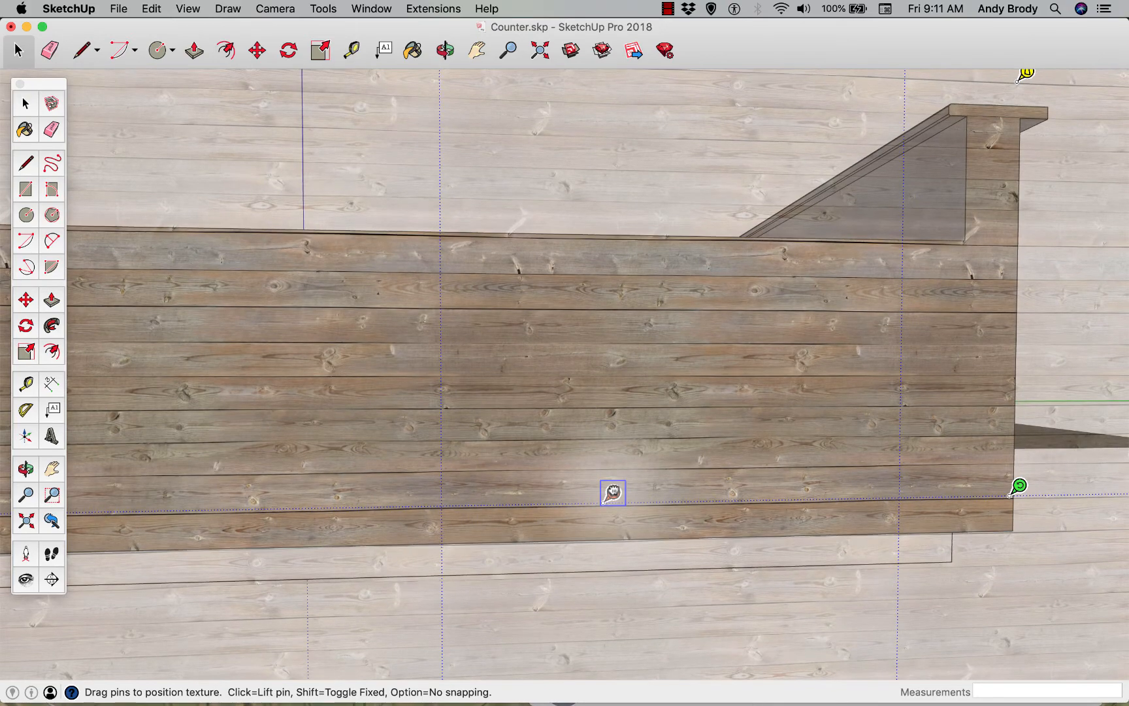
{"action": "left_click_drag", "start_coordinate": [1018, 486], "coordinate": [603, 178]}
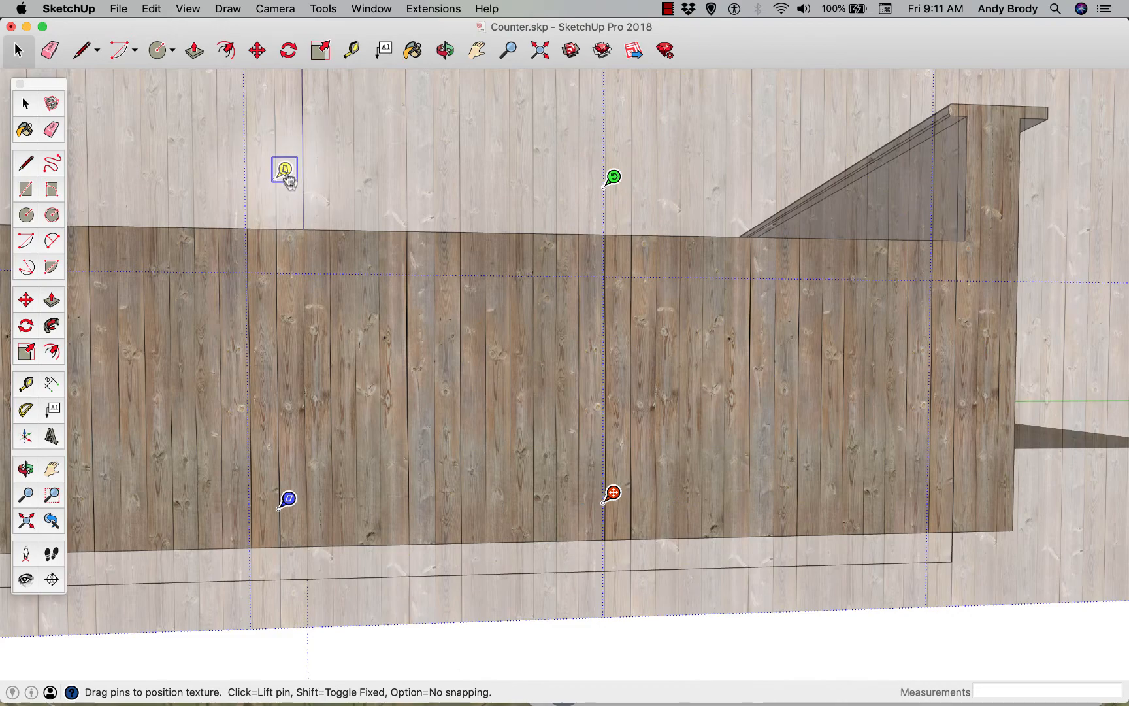
Try out and revert a perspective distortion of the texture, and stretch it horizontally to make the end side's vertical planks wider
{"action": "left_click_drag", "start_coordinate": [296, 175], "coordinate": [406, 254]}
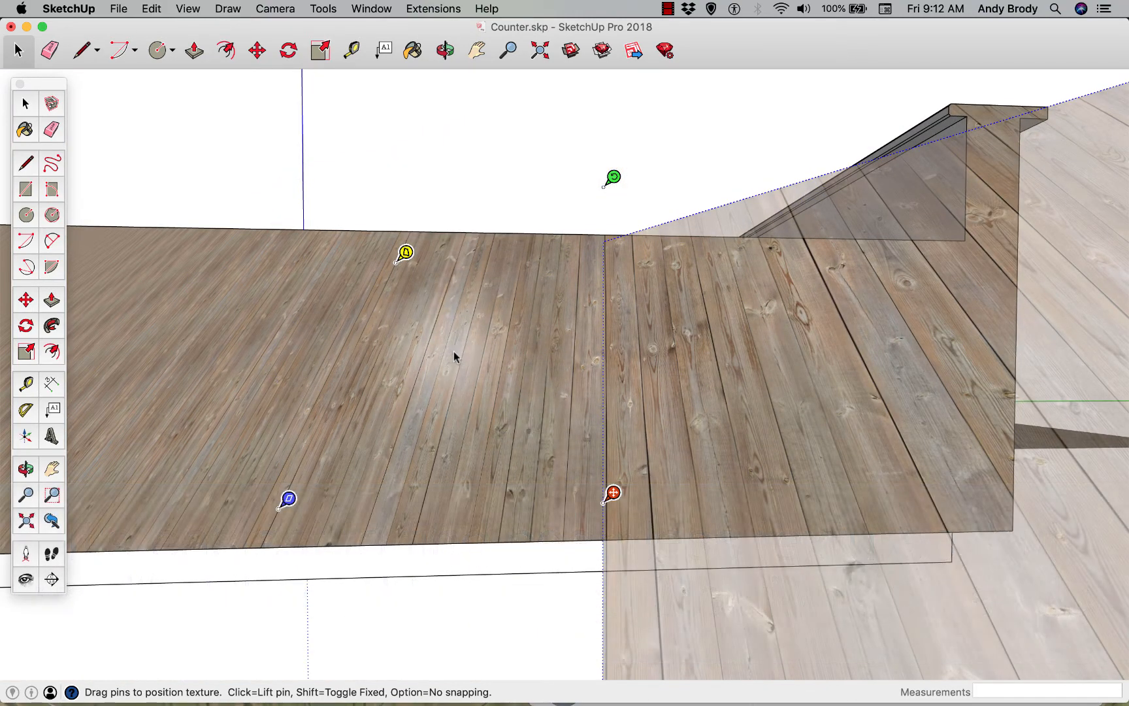
{"action": "left_click_drag", "start_coordinate": [406, 255], "coordinate": [285, 177]}
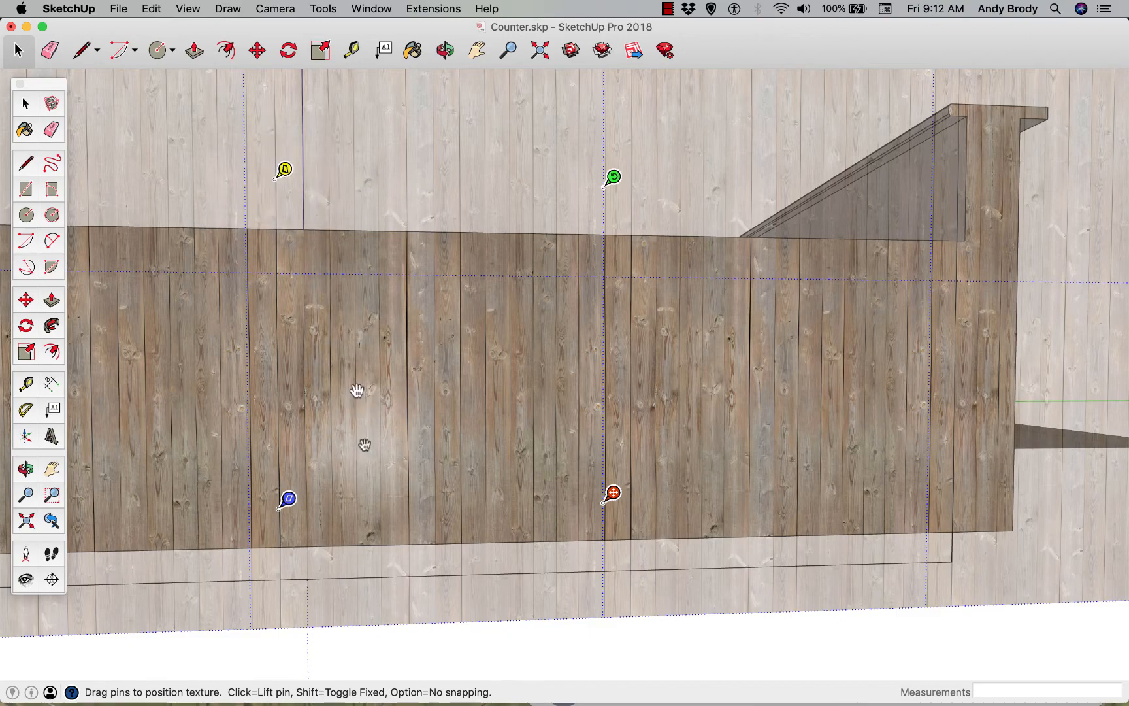
{"action": "left_click_drag", "start_coordinate": [291, 508], "coordinate": [151, 502]}
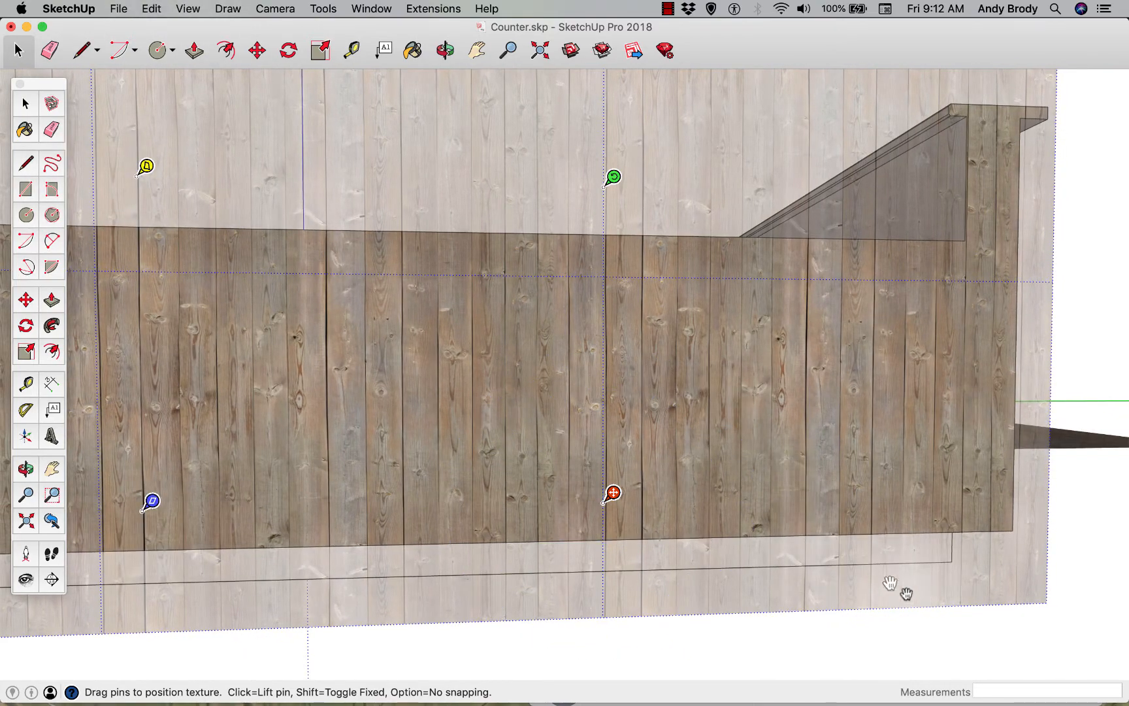
{"action": "left_click", "coordinate": [956, 637]}
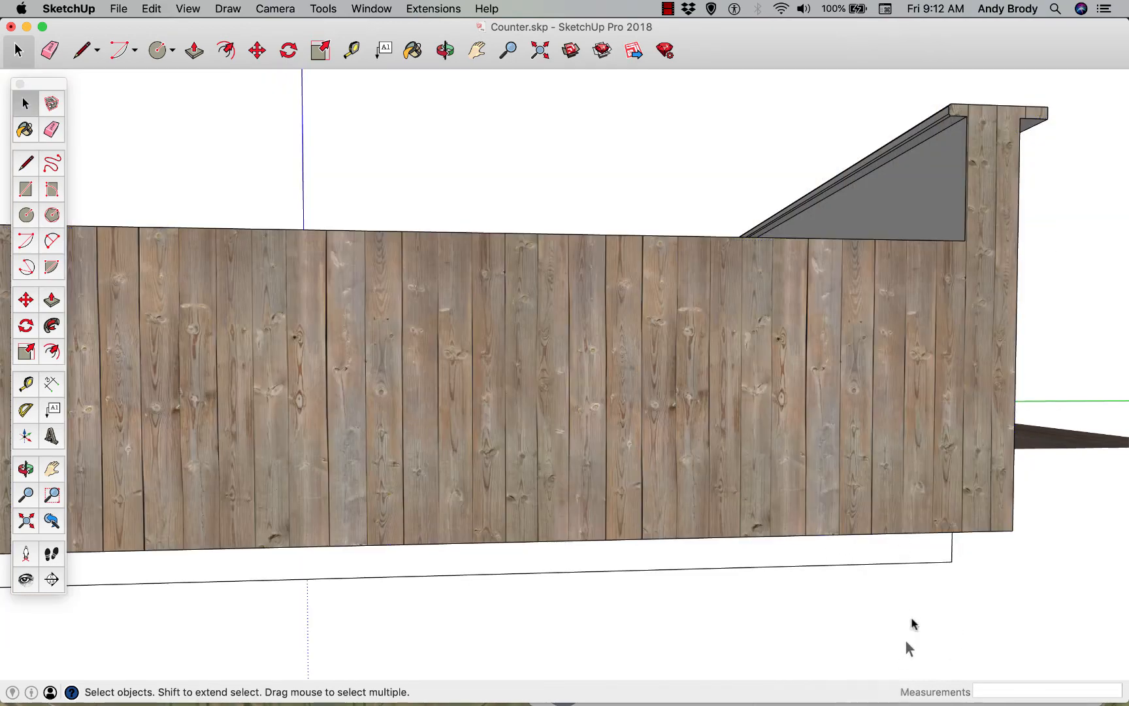
Select the counter's end side face with the vertical planks
{"action": "middle_click_drag", "start_coordinate": [971, 604], "coordinate": [536, 518]}
{"action": "middle_click_drag", "start_coordinate": [497, 483], "coordinate": [751, 521]}
{"action": "left_click", "coordinate": [750, 520]}
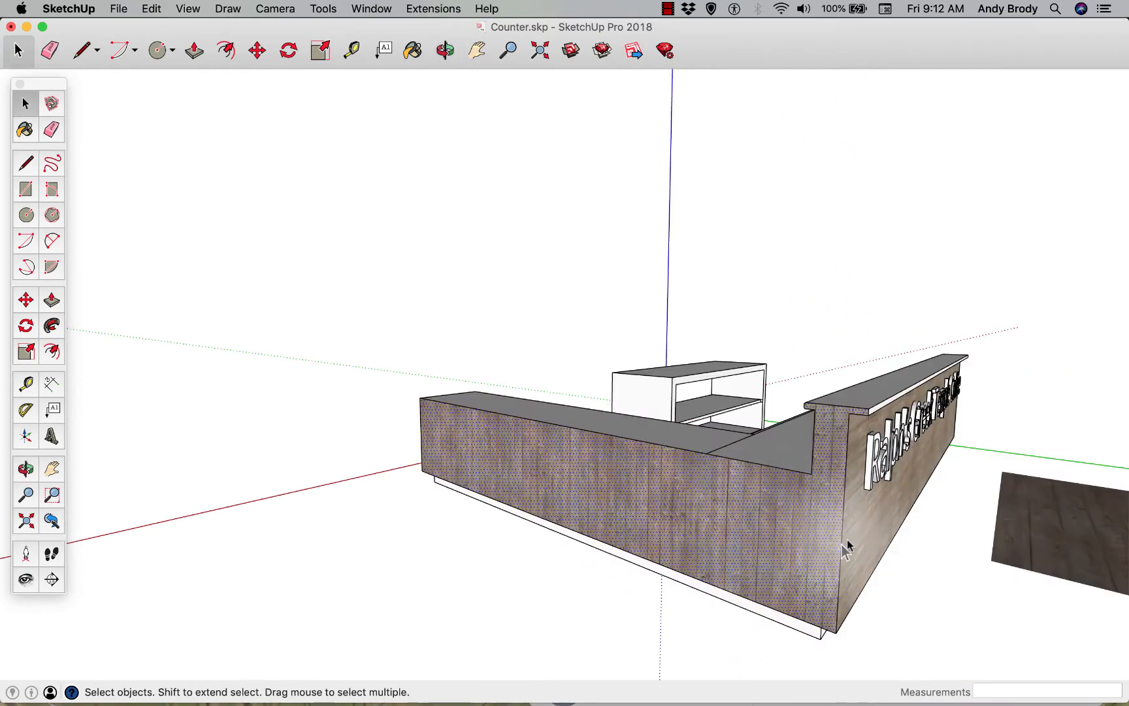
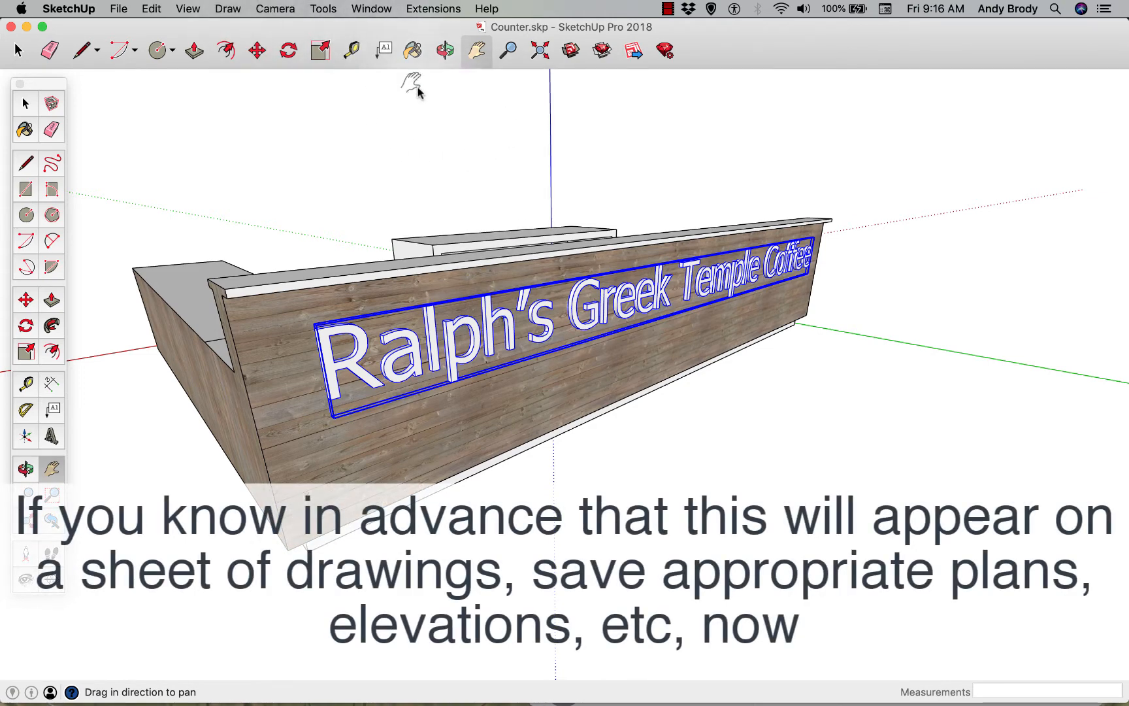
Bring up the Scenes and Styles settings and arrange them side by side
{"action": "left_click", "coordinate": [374, 11]}
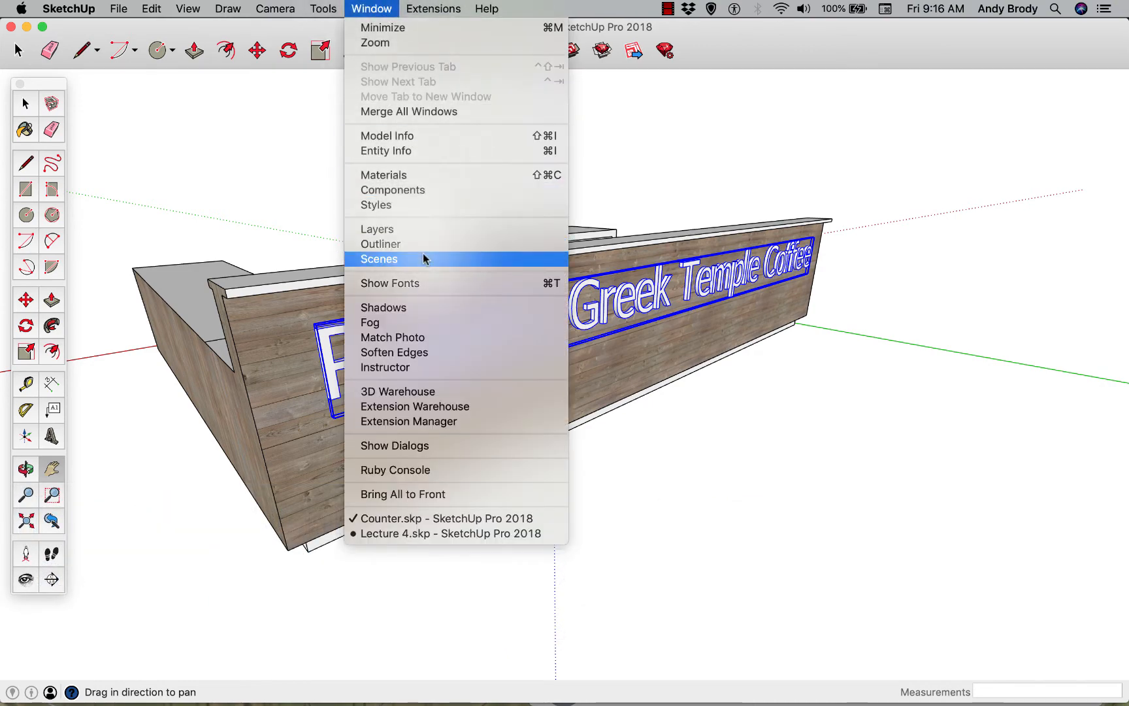
{"action": "left_click", "coordinate": [423, 259]}
{"action": "left_click", "coordinate": [388, 8]}
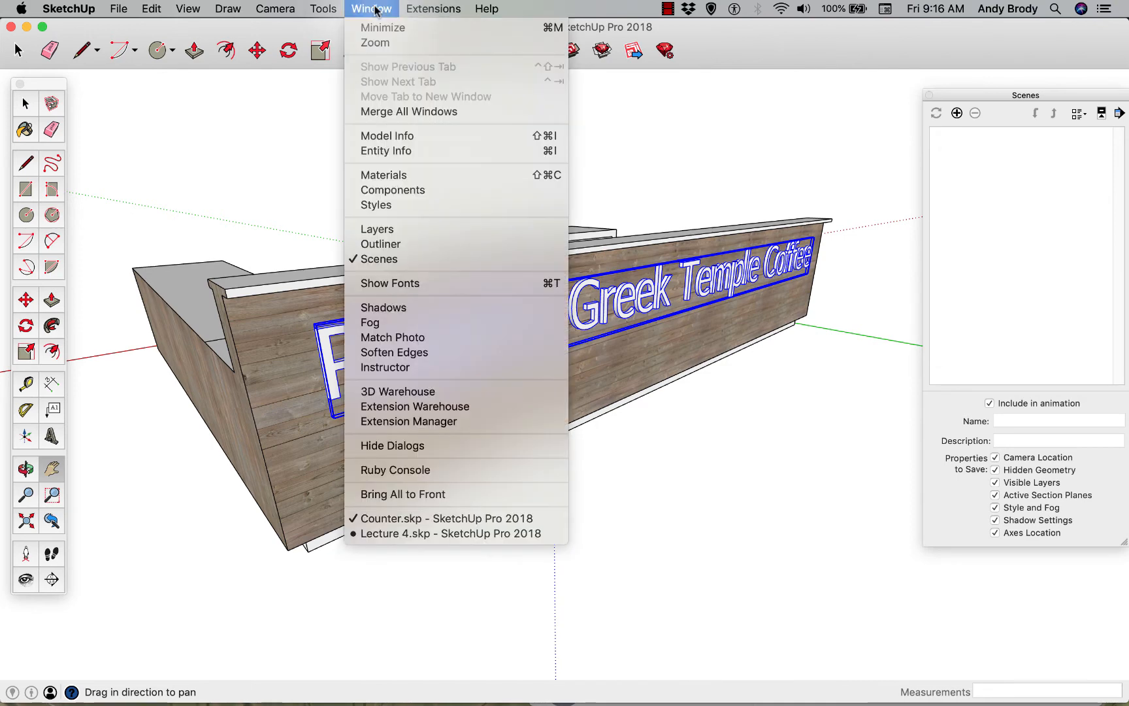
{"action": "left_click", "coordinate": [420, 202]}
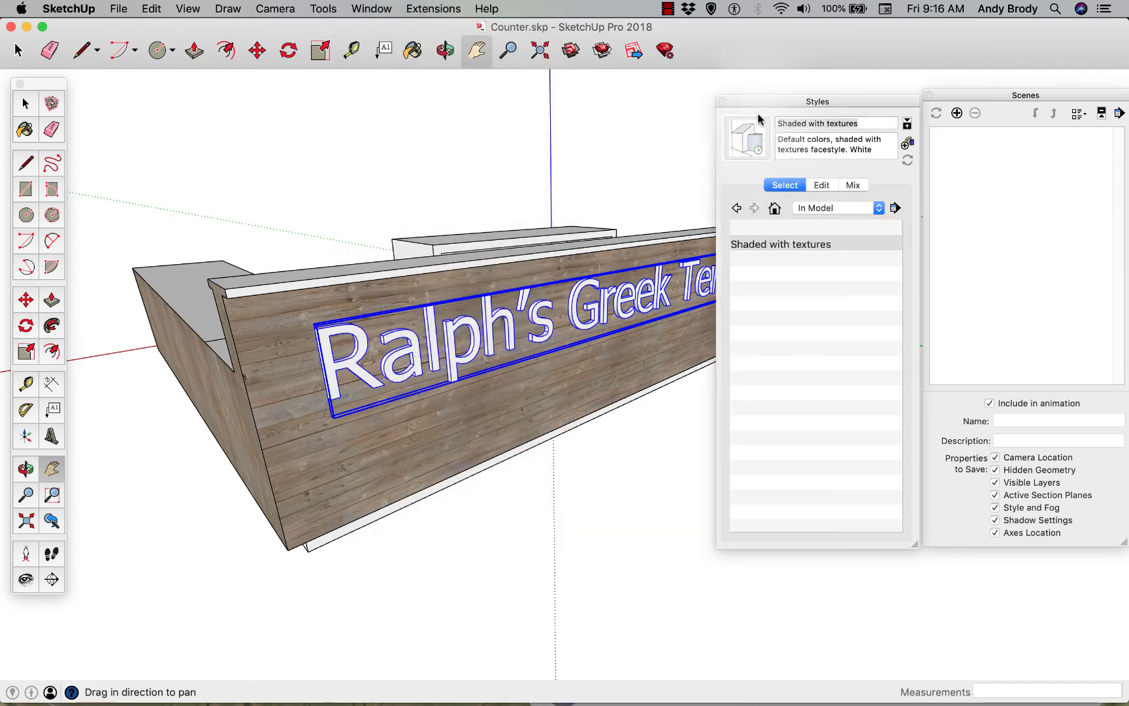
{"action": "left_click_drag", "start_coordinate": [752, 103], "coordinate": [748, 98]}
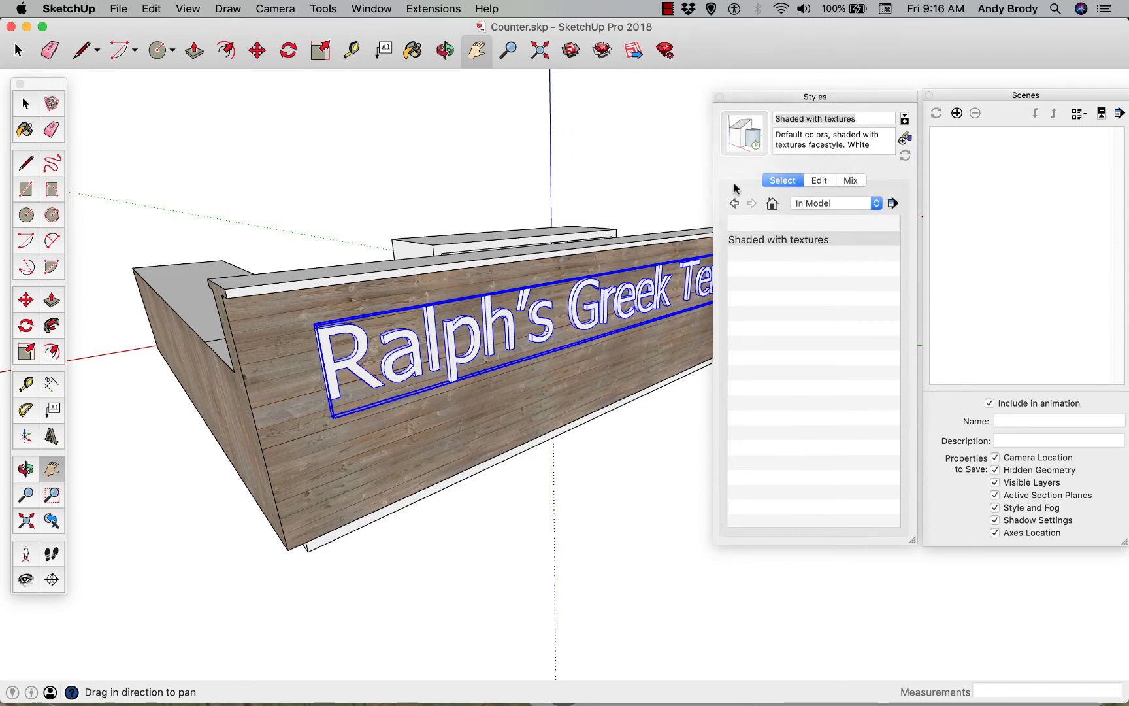
Add a scene of the current perspective view of the counter and name it Overview
{"action": "left_click", "coordinate": [957, 114]}
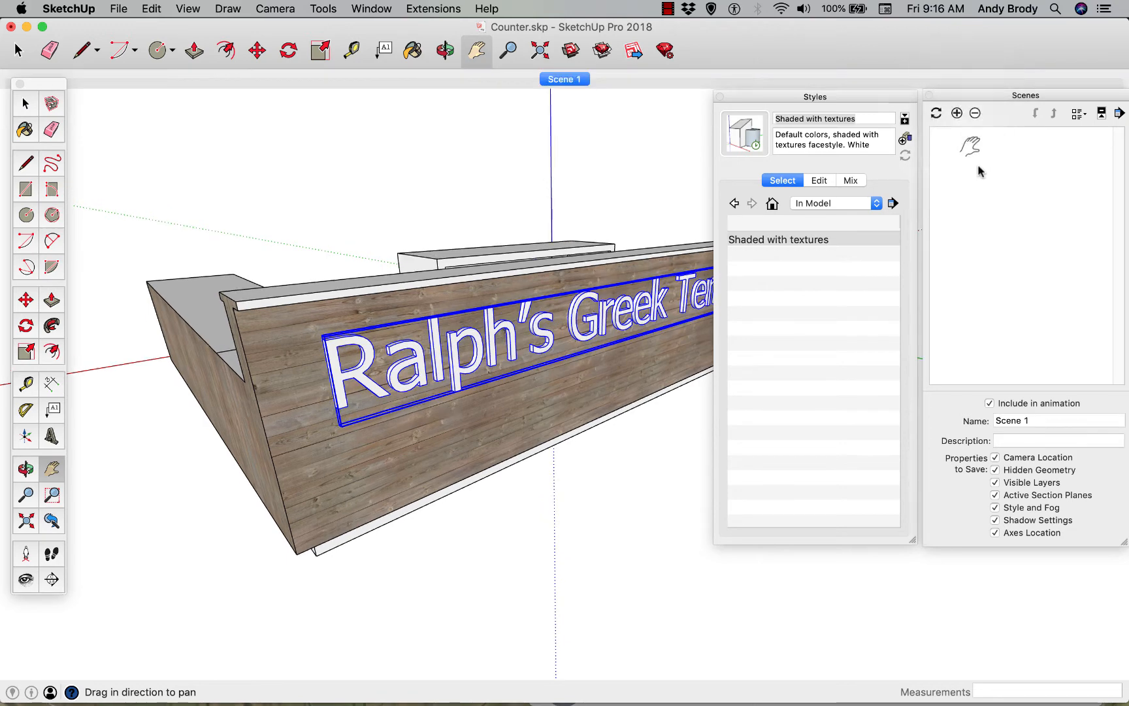
{"action": "left_click", "coordinate": [1038, 422]}
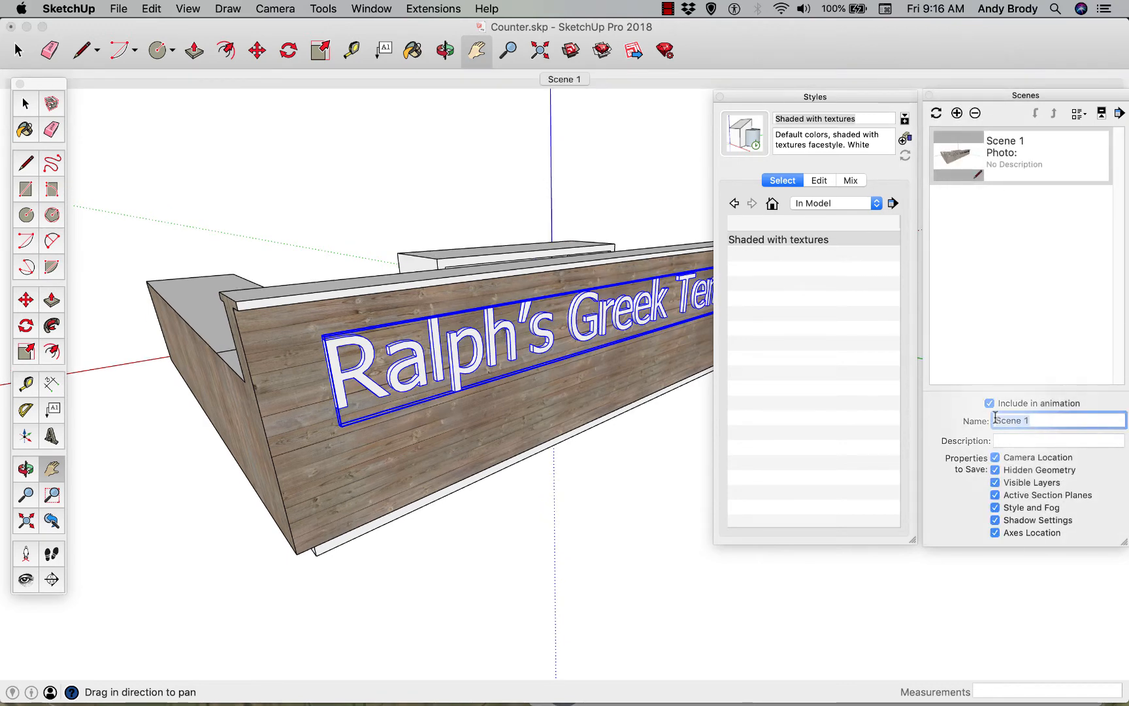
{"action": "type", "text": "Overview"}
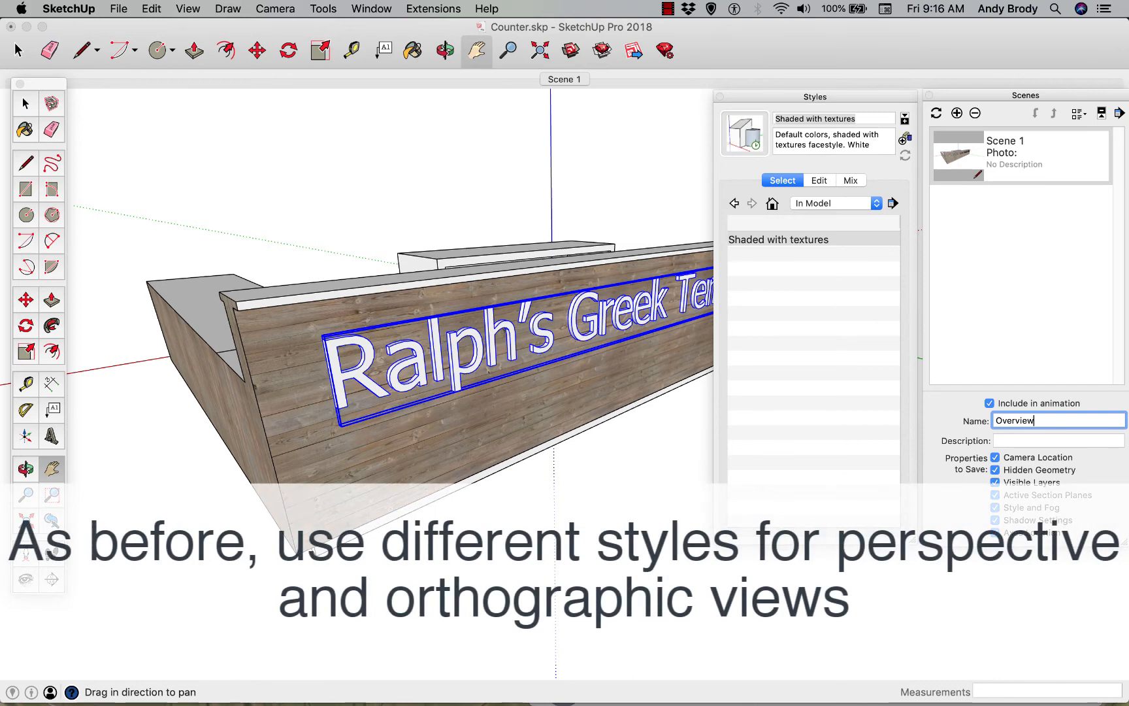
{"action": "key", "text": "Return"}
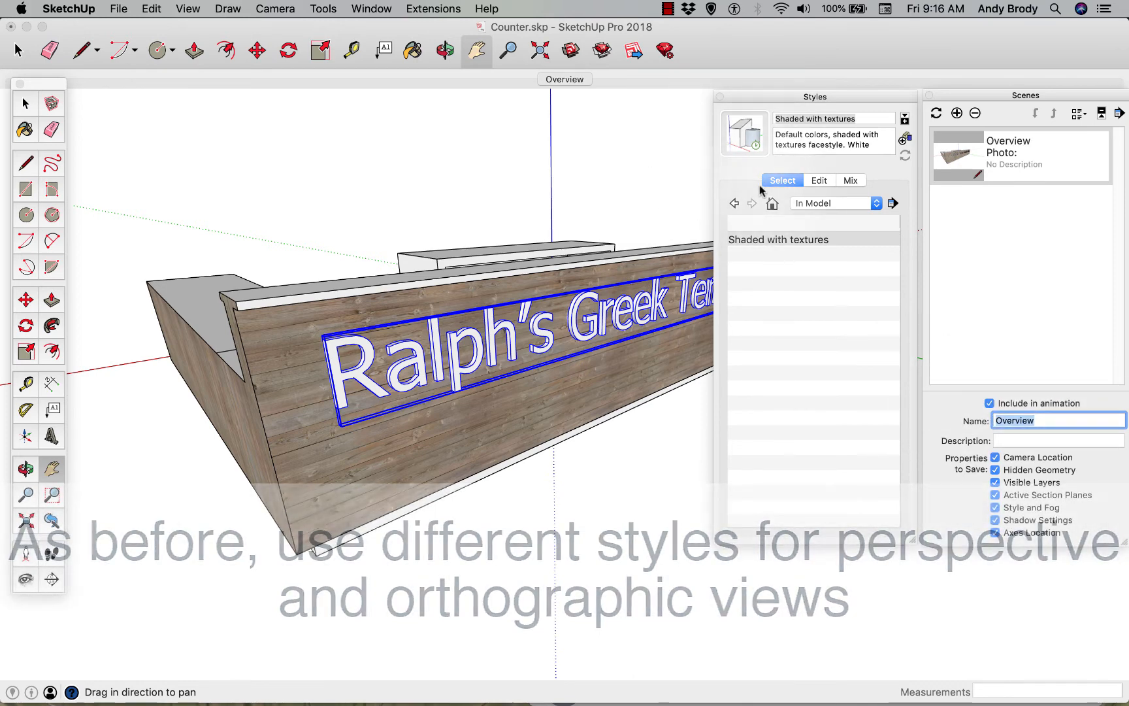
Show the Sketchy Edges style collection as large thumbnails
{"action": "left_click", "coordinate": [815, 204]}
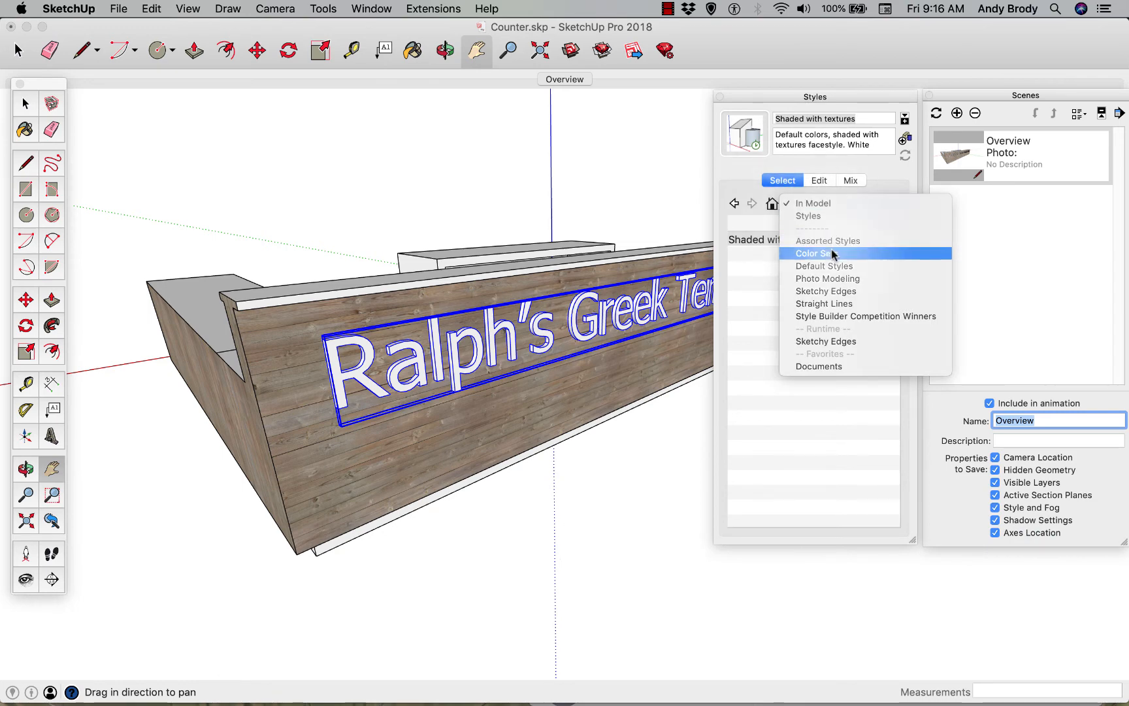
{"action": "left_click", "coordinate": [847, 293]}
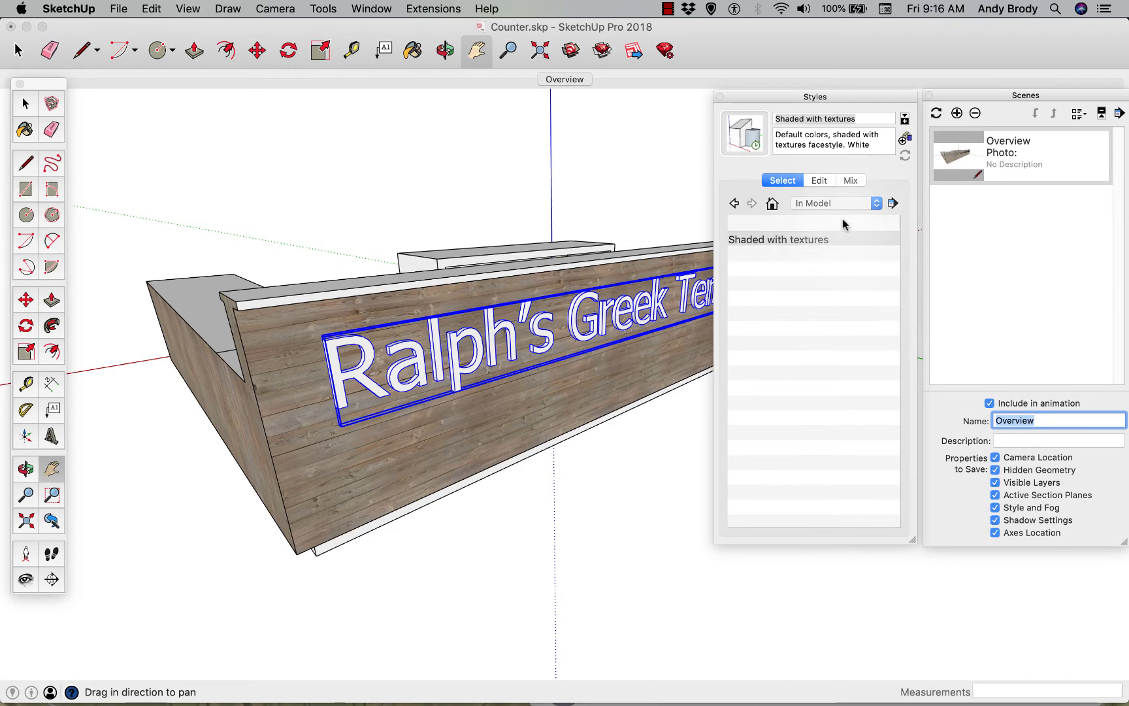
{"action": "left_click", "coordinate": [893, 205]}
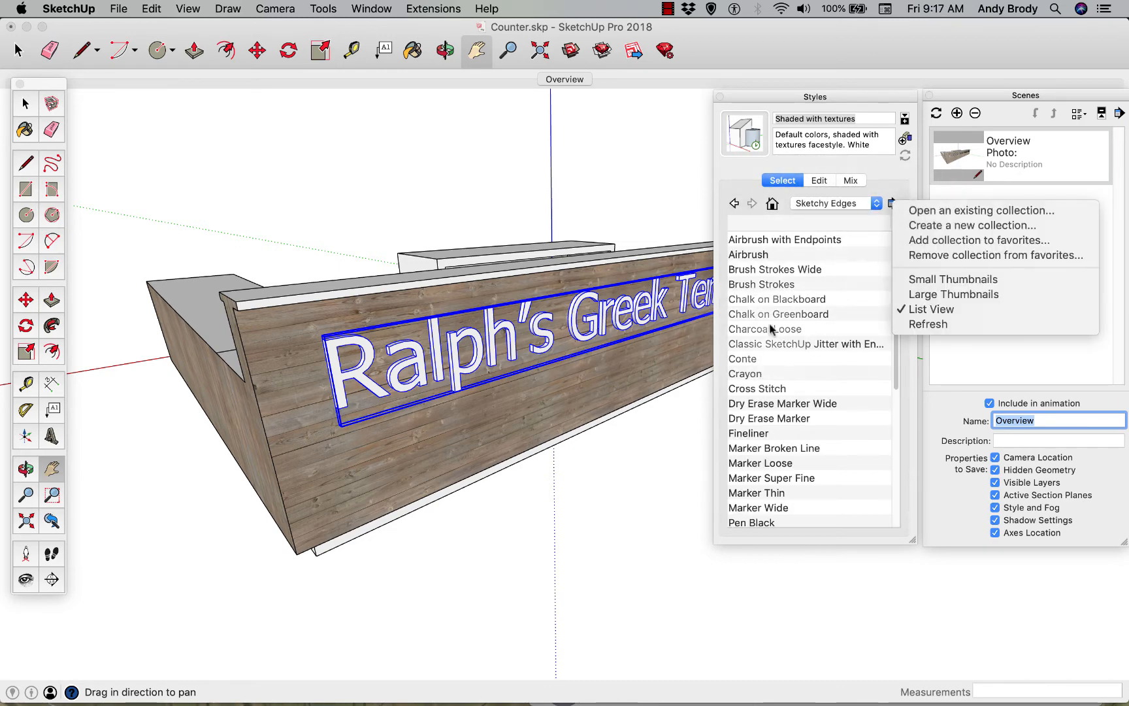
{"action": "left_click", "coordinate": [925, 298]}
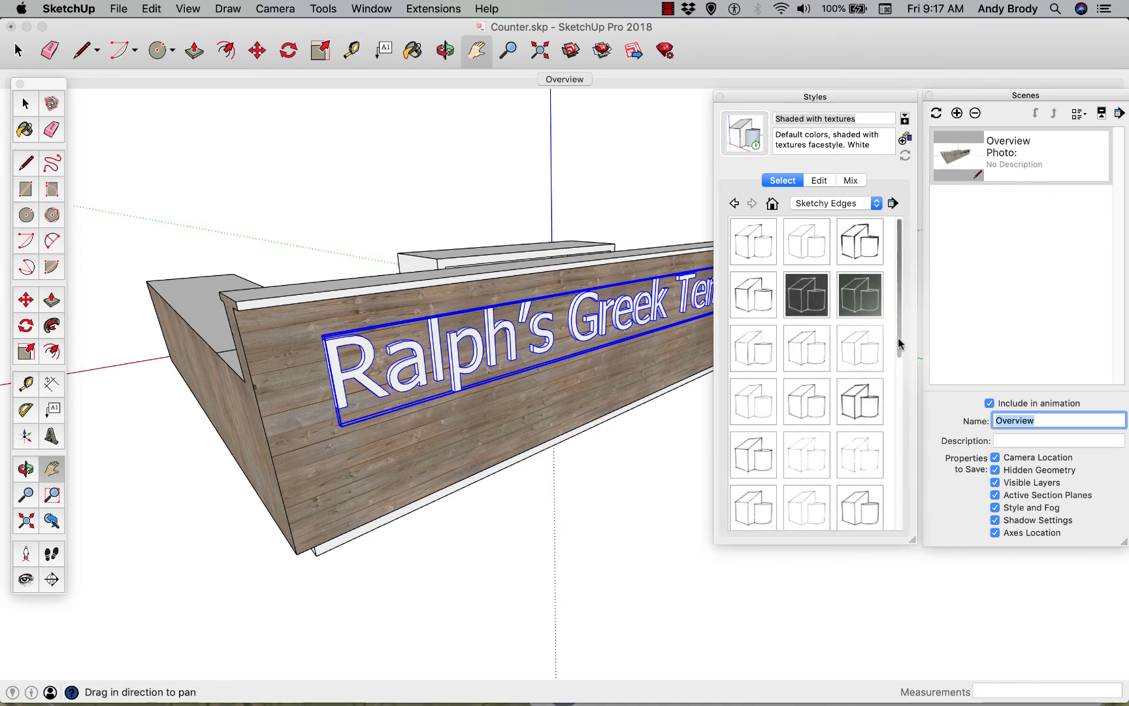
Try the Permanent Marker Heavy and Pen Grey styles, deselect the sign lettering, and apply the Pen Wavy style
{"action": "left_click_drag", "start_coordinate": [899, 343], "coordinate": [851, 473]}
{"action": "left_click", "coordinate": [809, 459]}
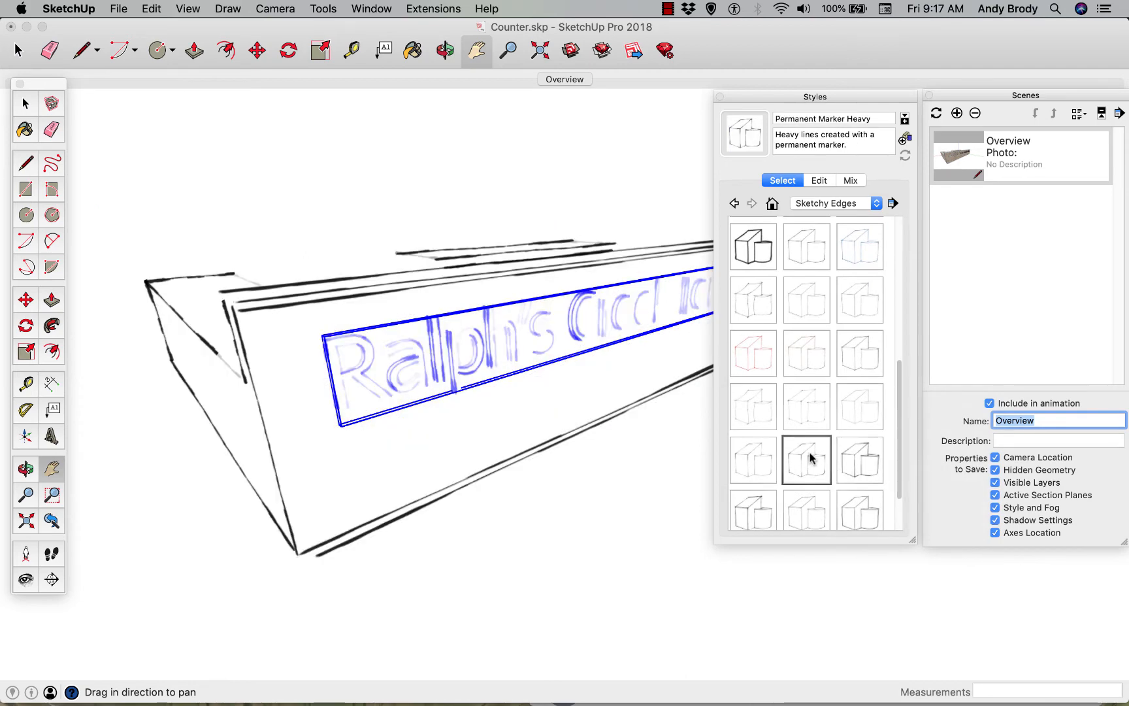
{"action": "left_click", "coordinate": [659, 458]}
{"action": "key", "text": "space"}
{"action": "left_click", "coordinate": [650, 458]}
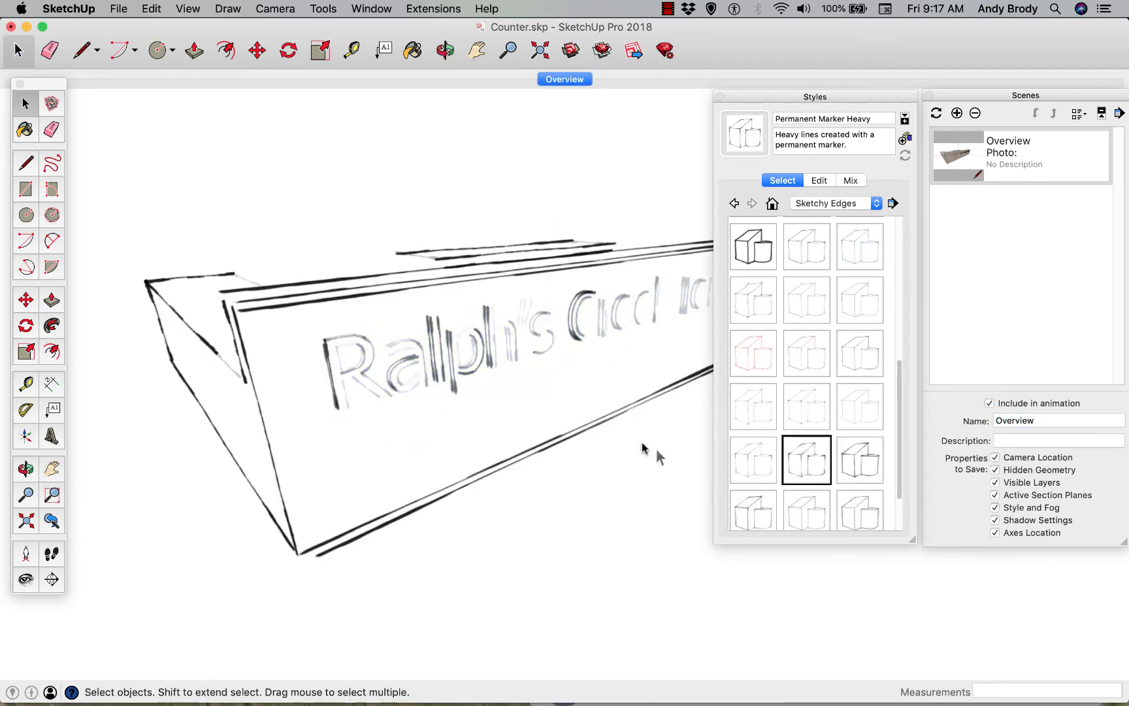
{"action": "left_click", "coordinate": [808, 299]}
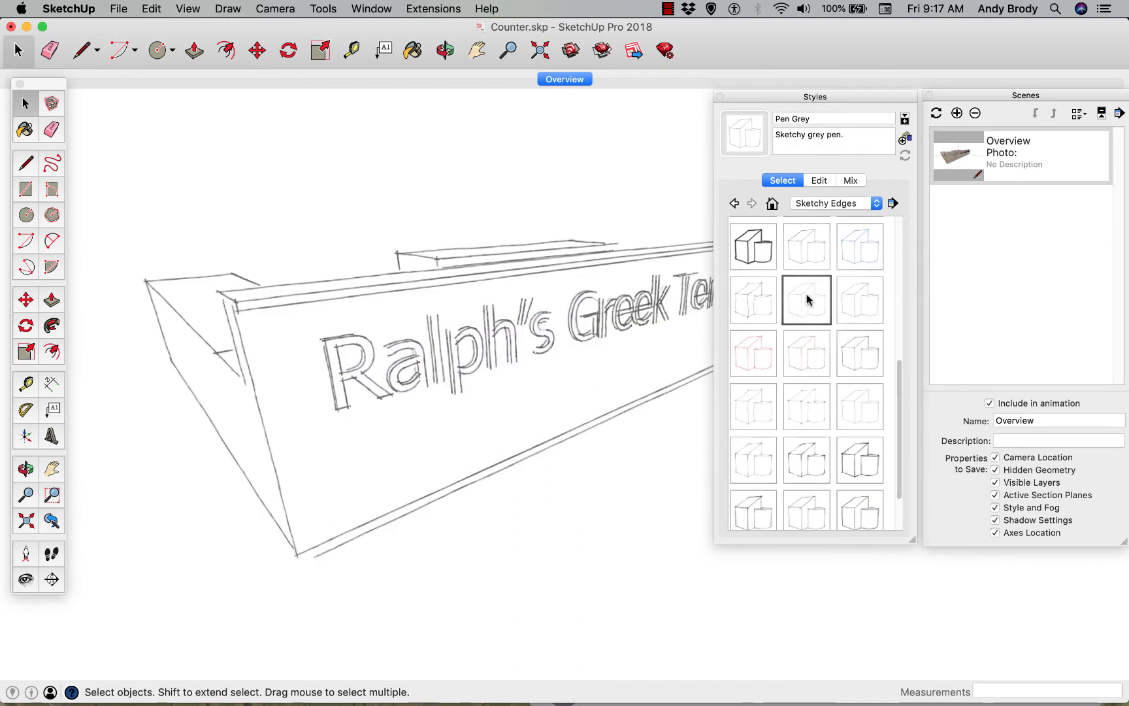
{"action": "left_click", "coordinate": [858, 305]}
{"action": "left_click", "coordinate": [852, 356]}
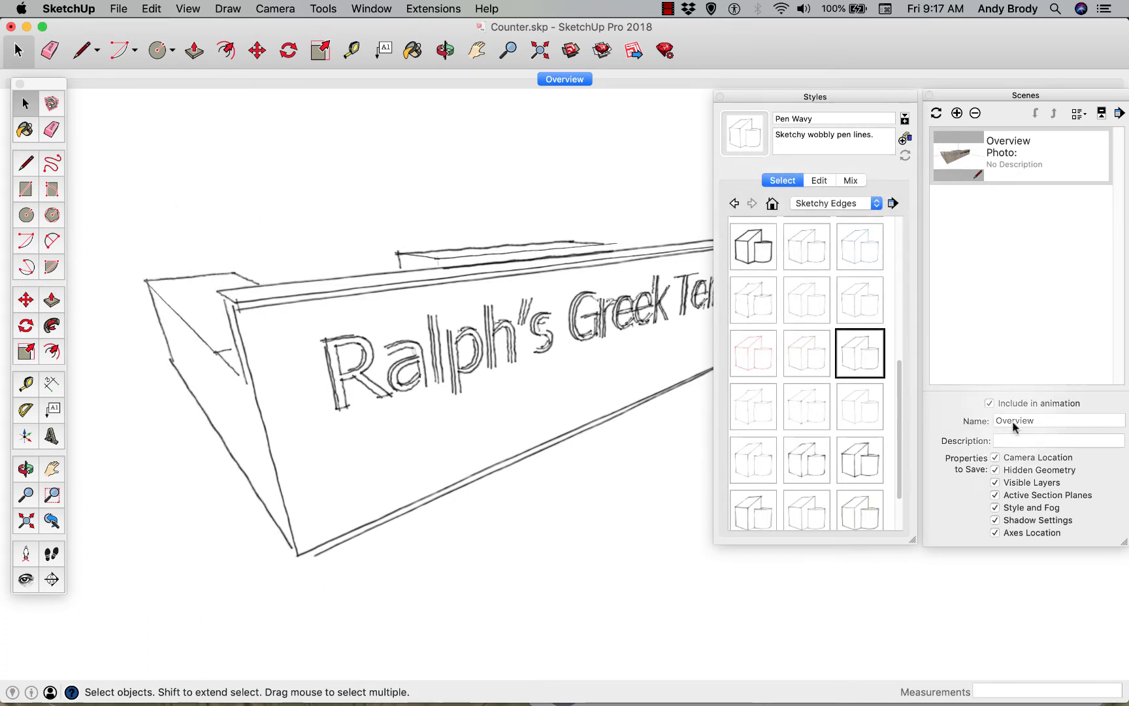
Add a second scene with the pen-line style and name it Sketchy
{"action": "left_click", "coordinate": [956, 113]}
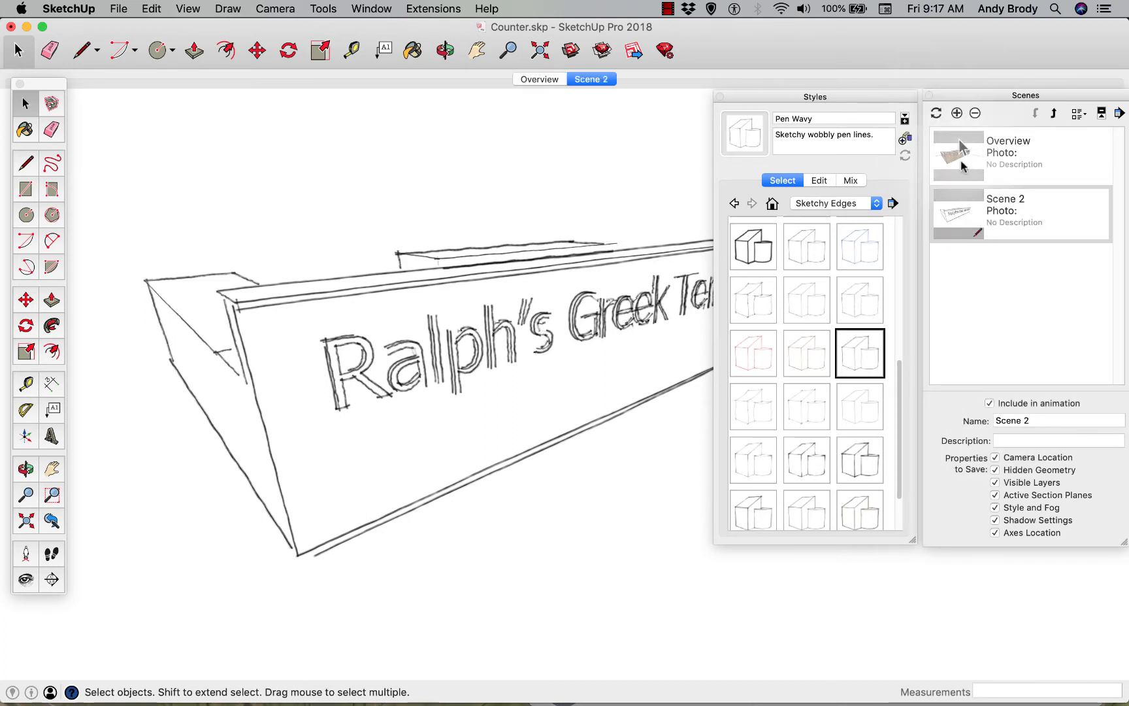
{"action": "double_click", "coordinate": [1027, 421]}
{"action": "key", "text": "super+a"}
{"action": "type", "text": "S"}
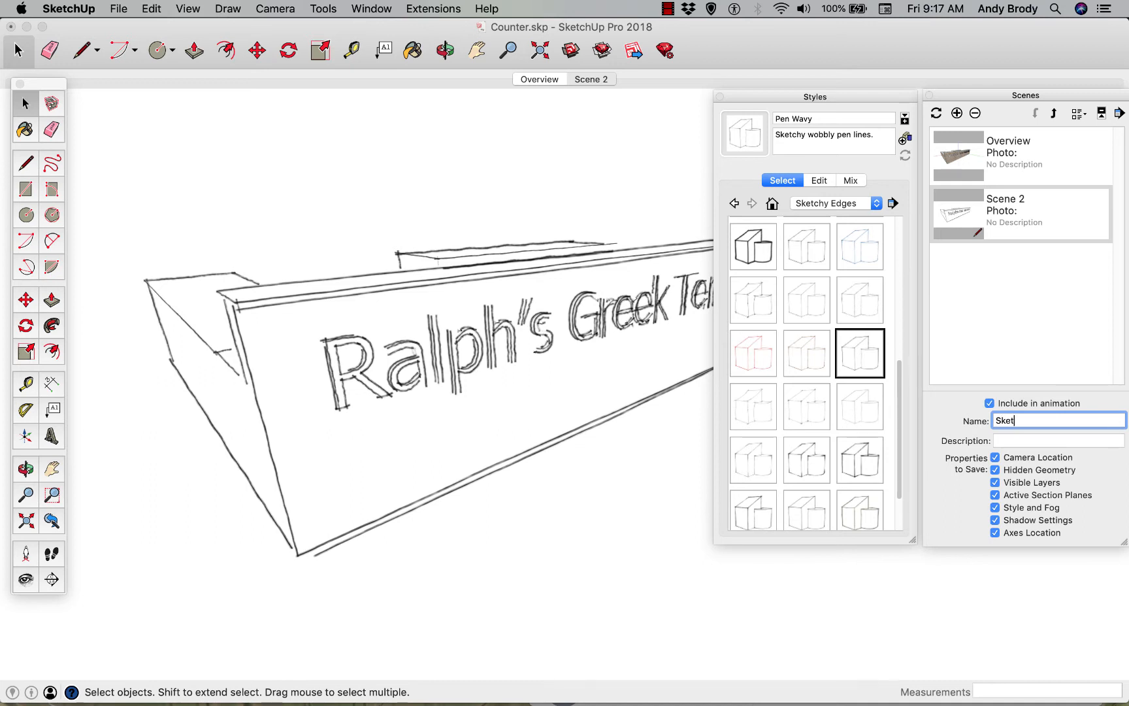
{"action": "key", "text": "Return"}
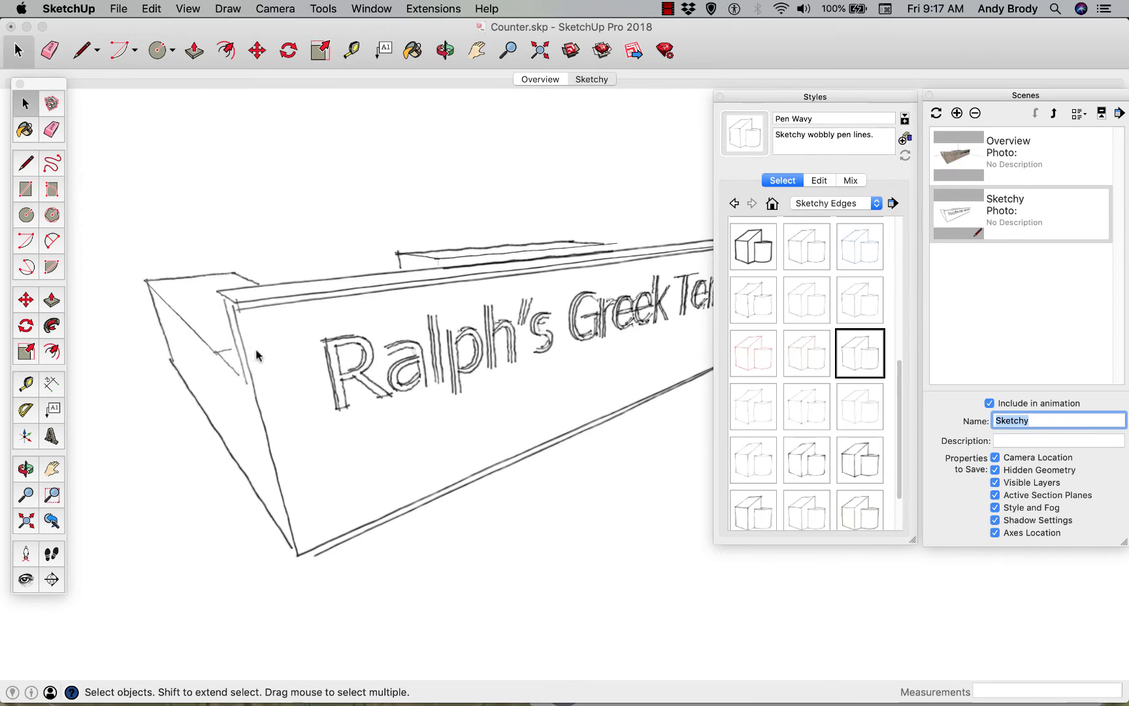
{"action": "middle_click_drag", "start_coordinate": [426, 369], "coordinate": [503, 559]}
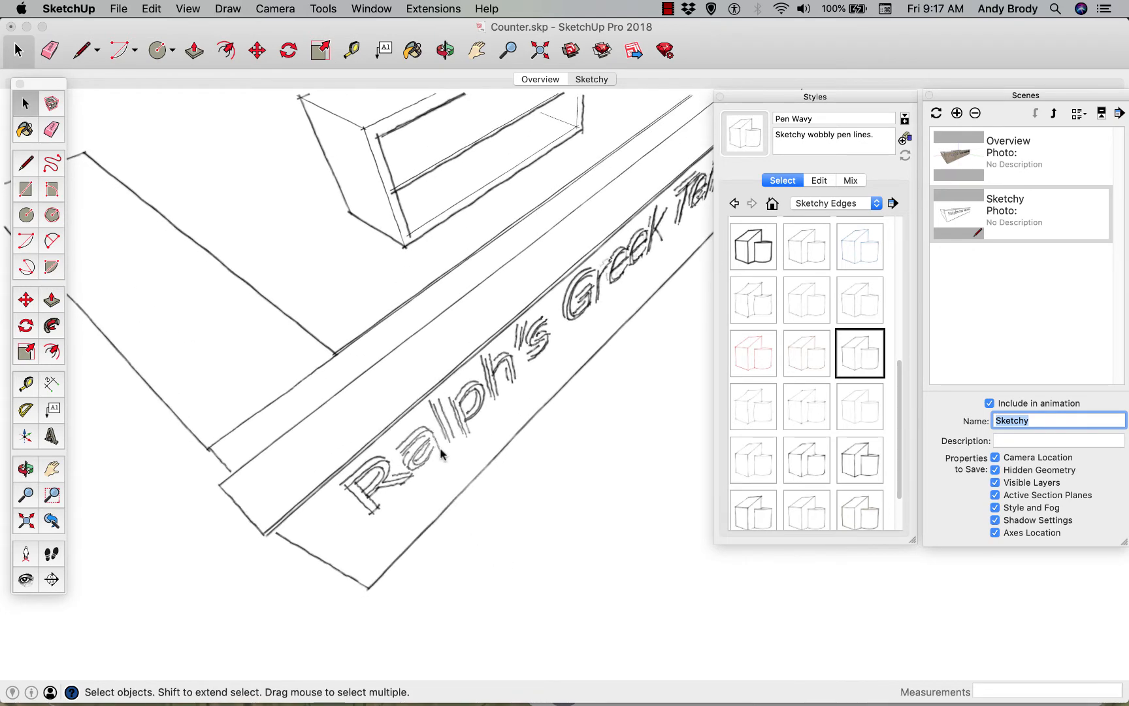
{"action": "scroll", "coordinate": [413, 349], "scroll_direction": "down", "scroll_amount": 3}
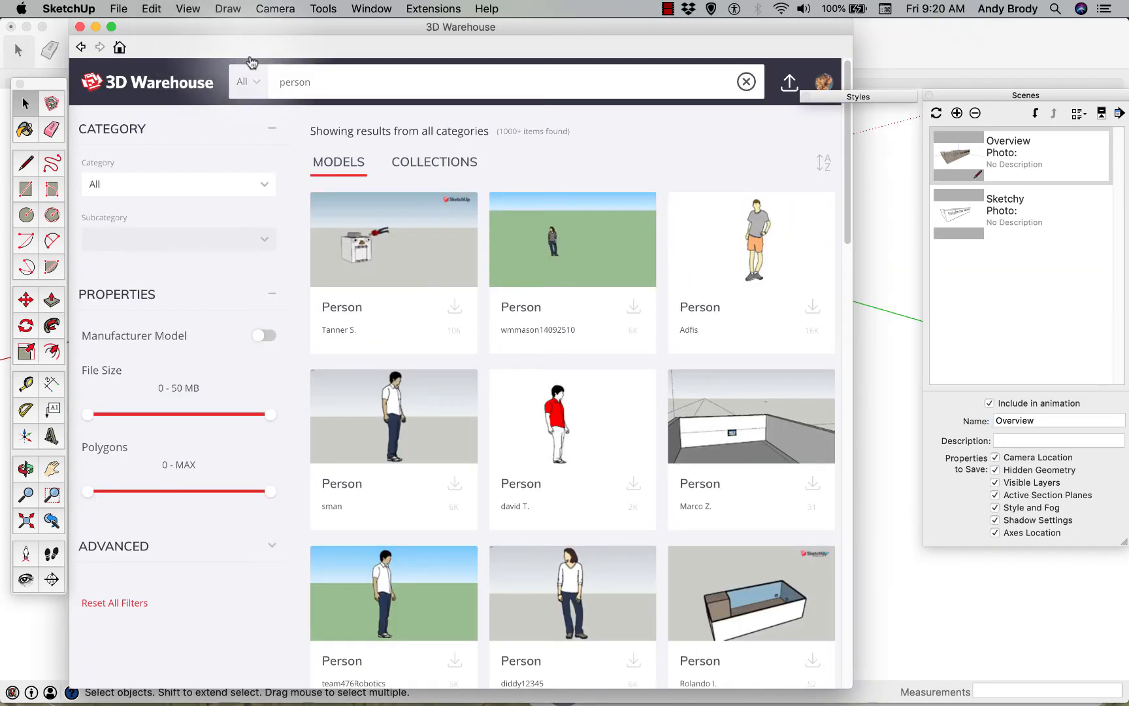
Load the standing man in a white shirt from the 3D Warehouse "person" results directly into the model
{"action": "left_click", "coordinate": [321, 84]}
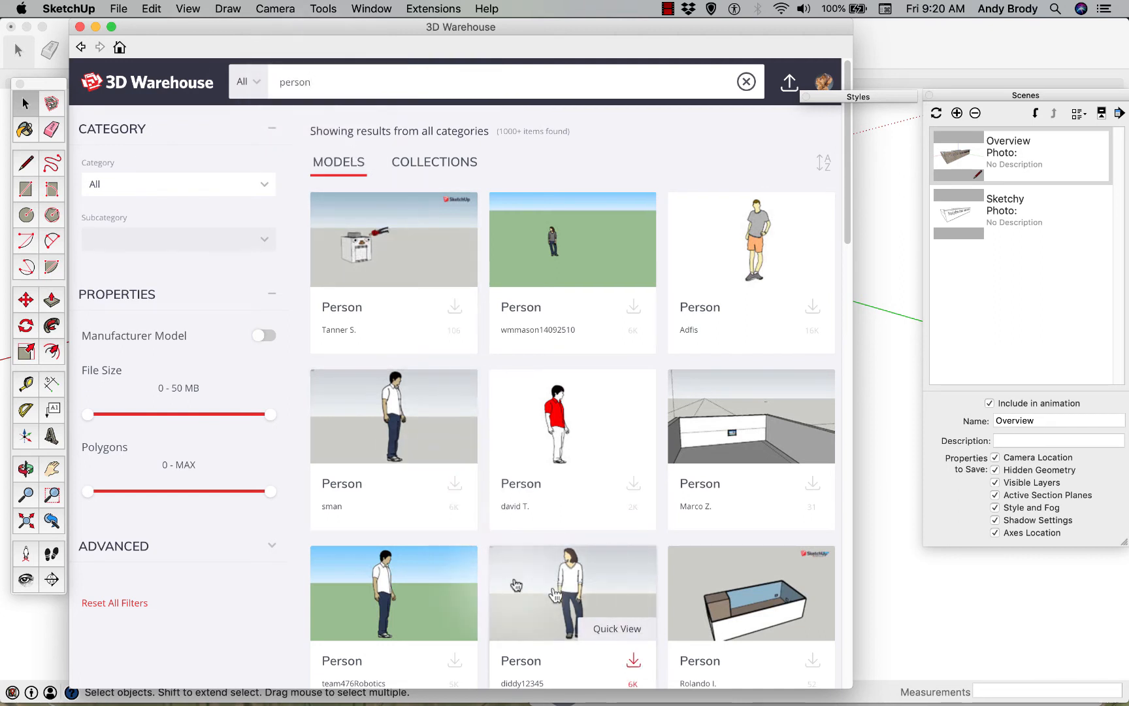
{"action": "scroll", "coordinate": [503, 545], "scroll_direction": "down", "scroll_amount": 2}
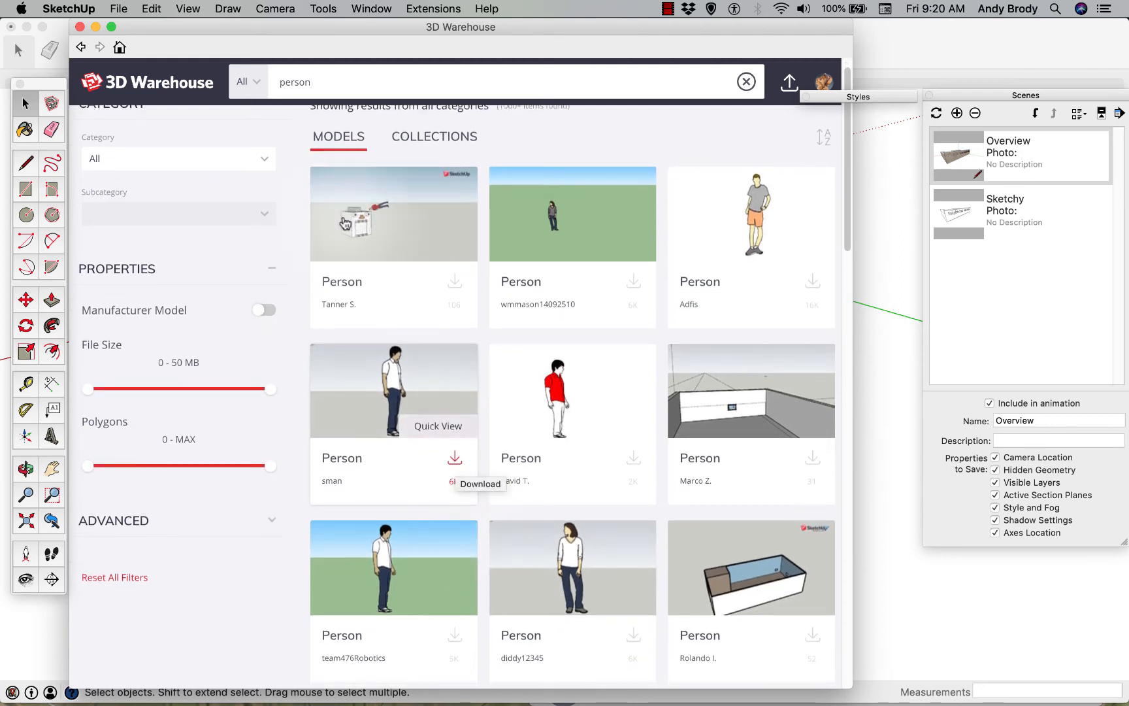
{"action": "left_click", "coordinate": [455, 463]}
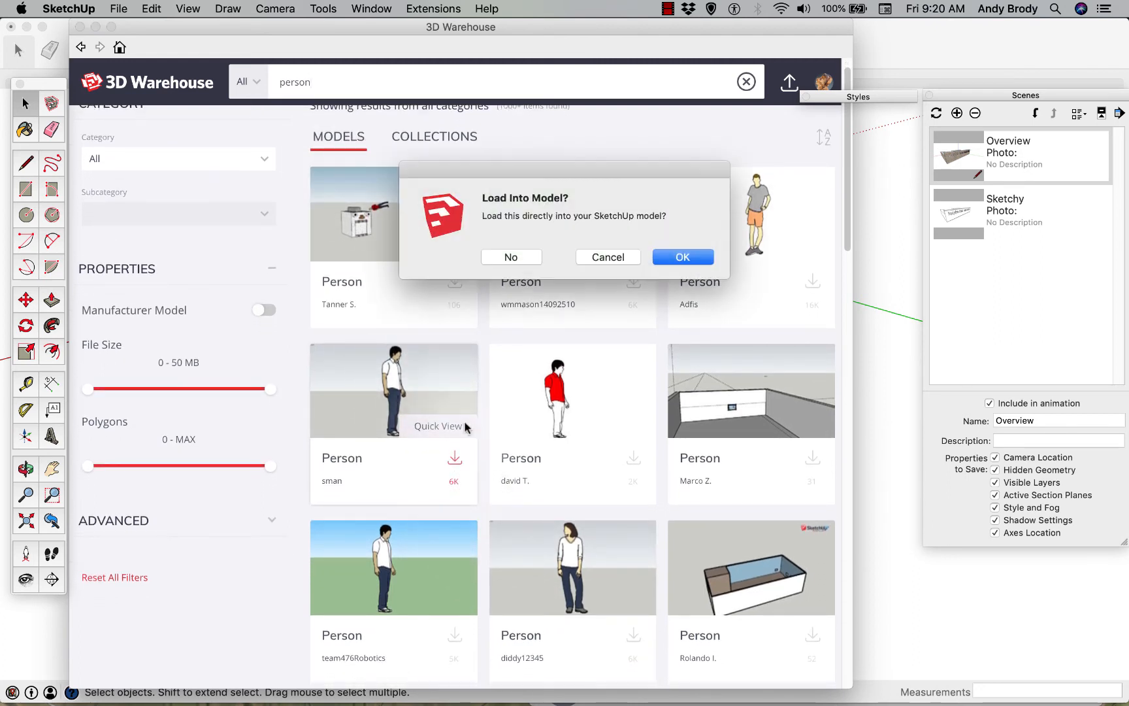
{"action": "left_click", "coordinate": [659, 257]}
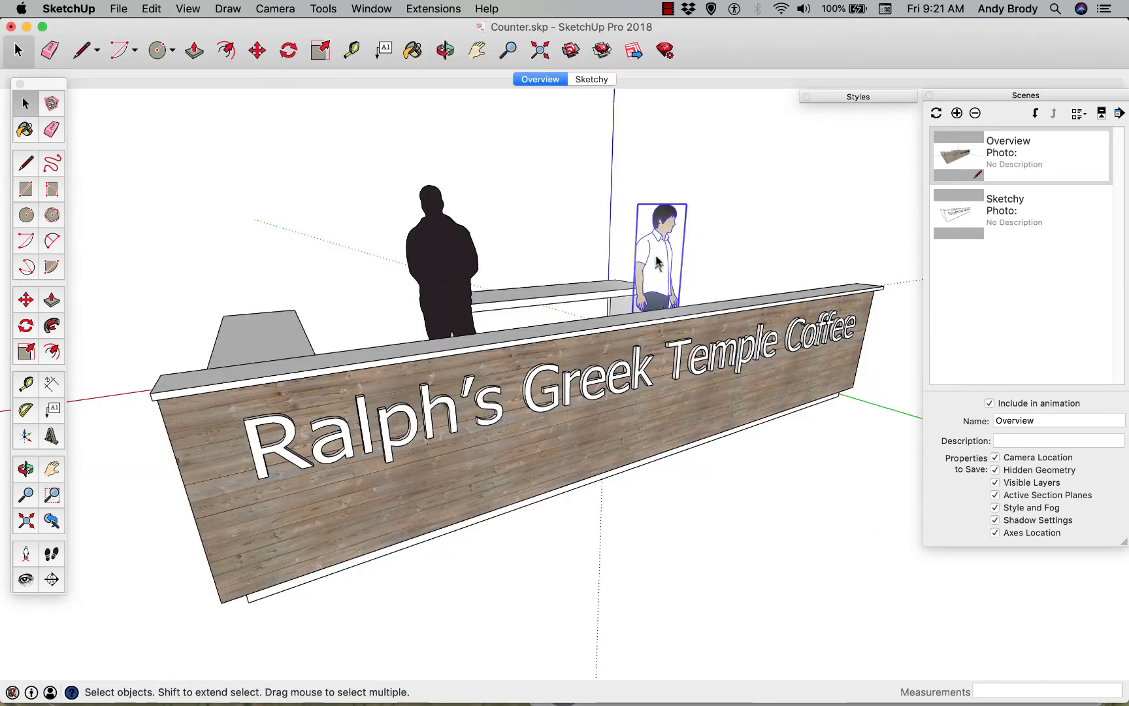
Move the black silhouette figure behind the counter about 1' 2 1/2" away from the man in the white shirt
{"action": "left_click", "coordinate": [657, 255]}
{"action": "left_click", "coordinate": [443, 252]}
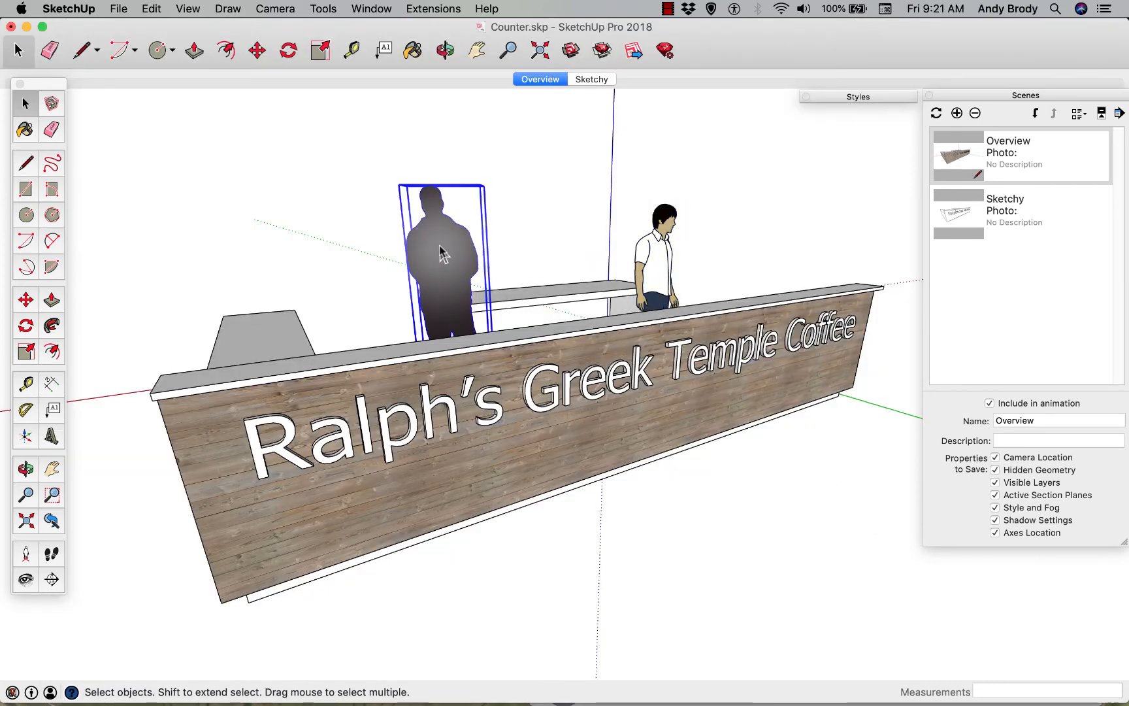
{"action": "key", "text": "m"}
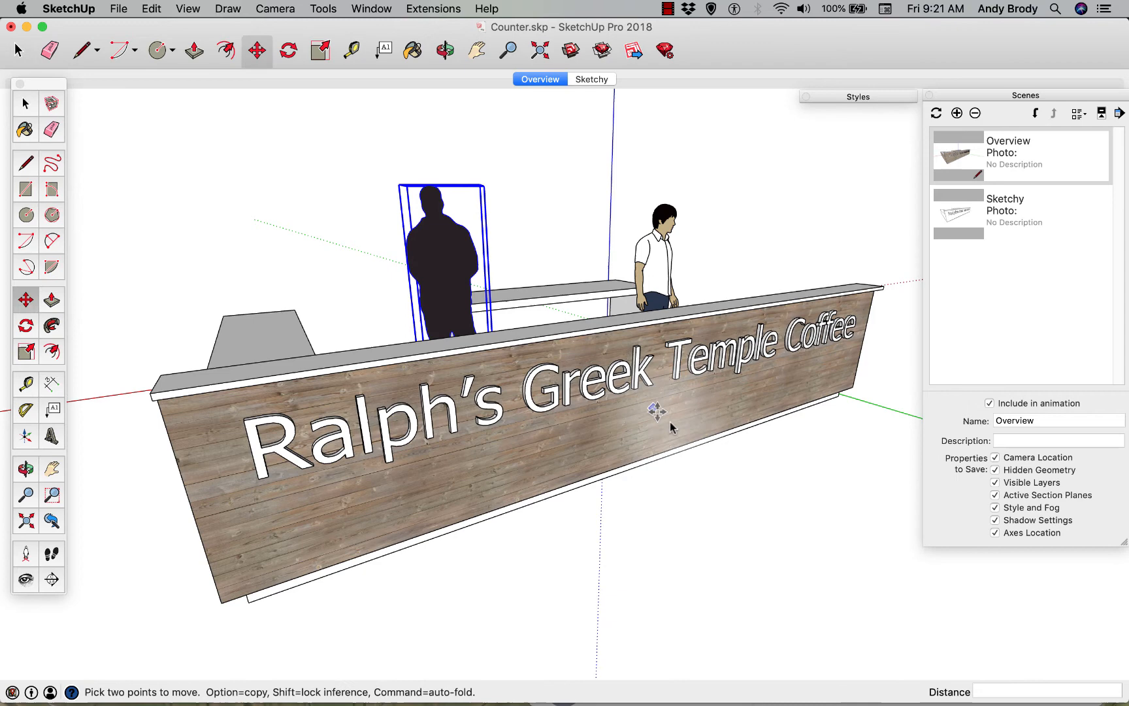
{"action": "left_click", "coordinate": [739, 471]}
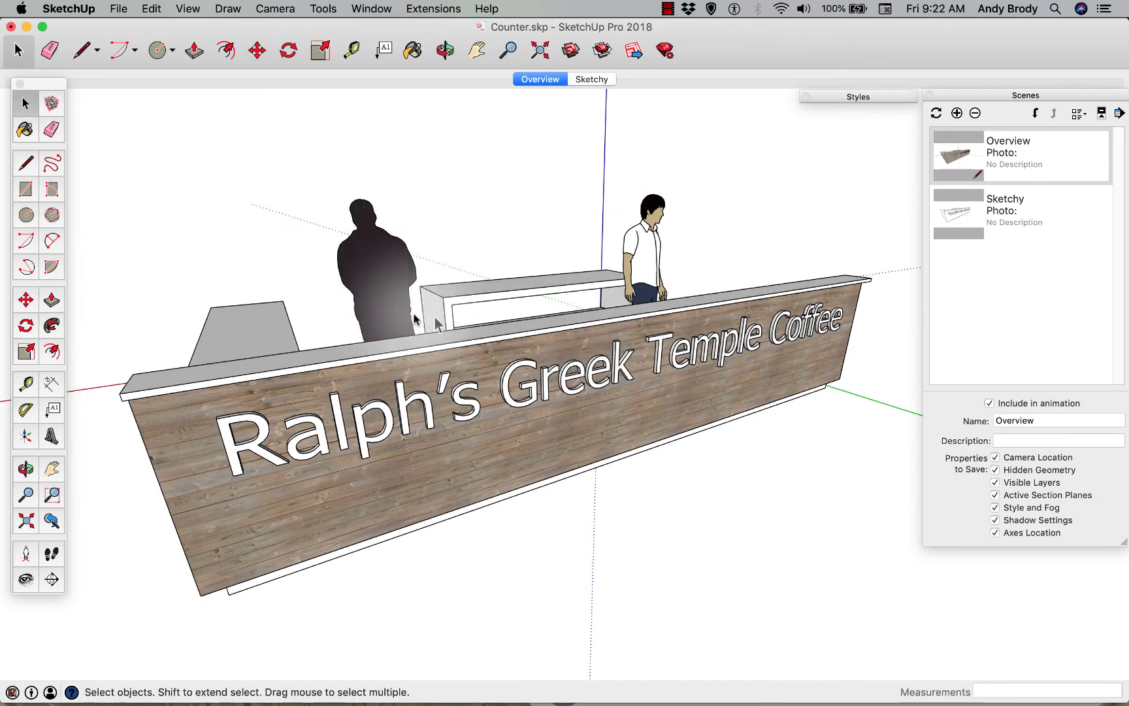
{"action": "key", "text": "o"}
{"action": "left_click_drag", "start_coordinate": [660, 321], "coordinate": [503, 295]}
{"action": "key", "text": "space"}
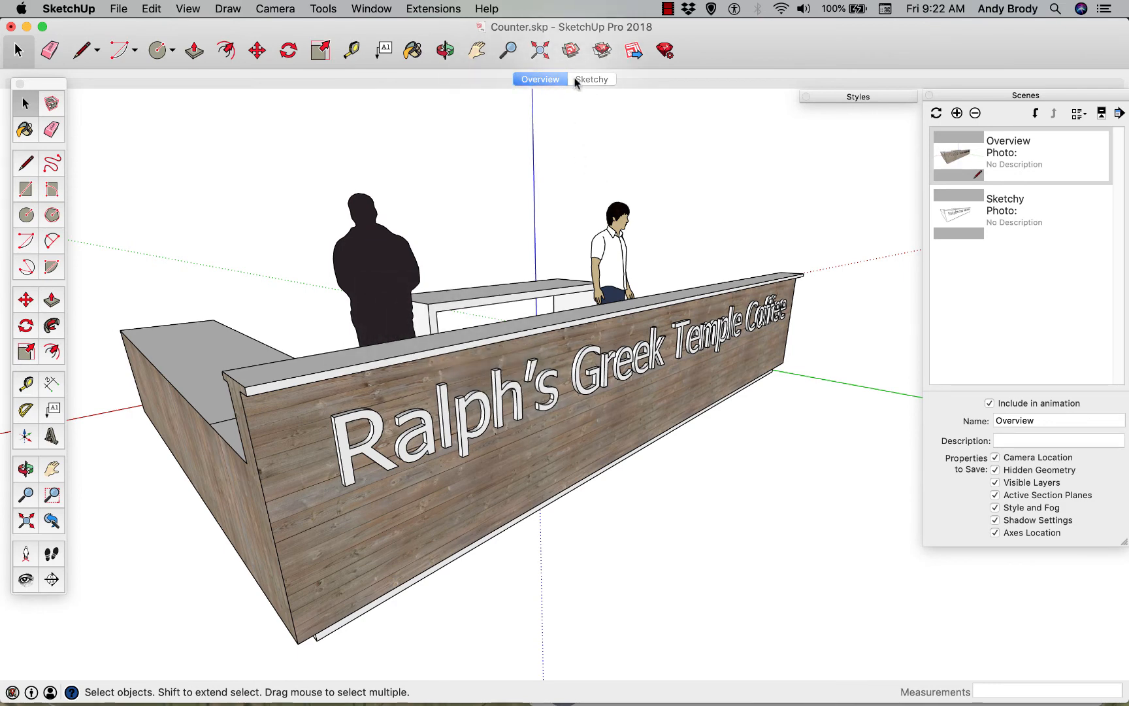
Switch between the Sketchy and Overview scenes to compare how each style displays the counter and figures
{"action": "left_click", "coordinate": [591, 80]}
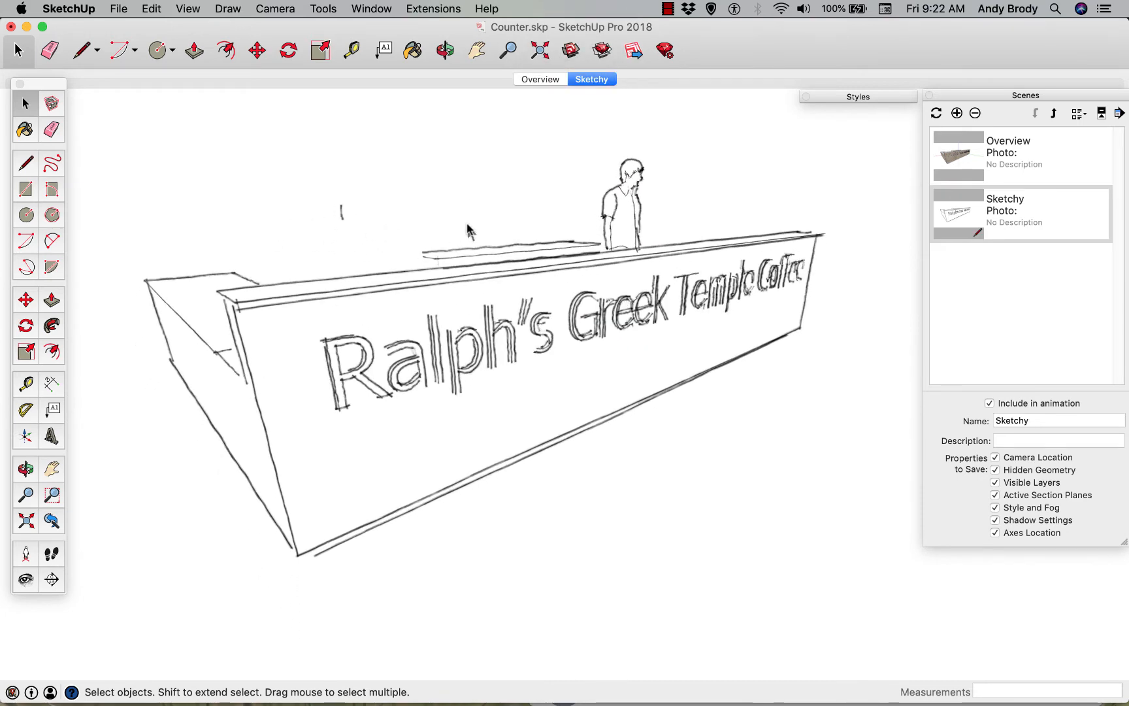
{"action": "left_click", "coordinate": [540, 79]}
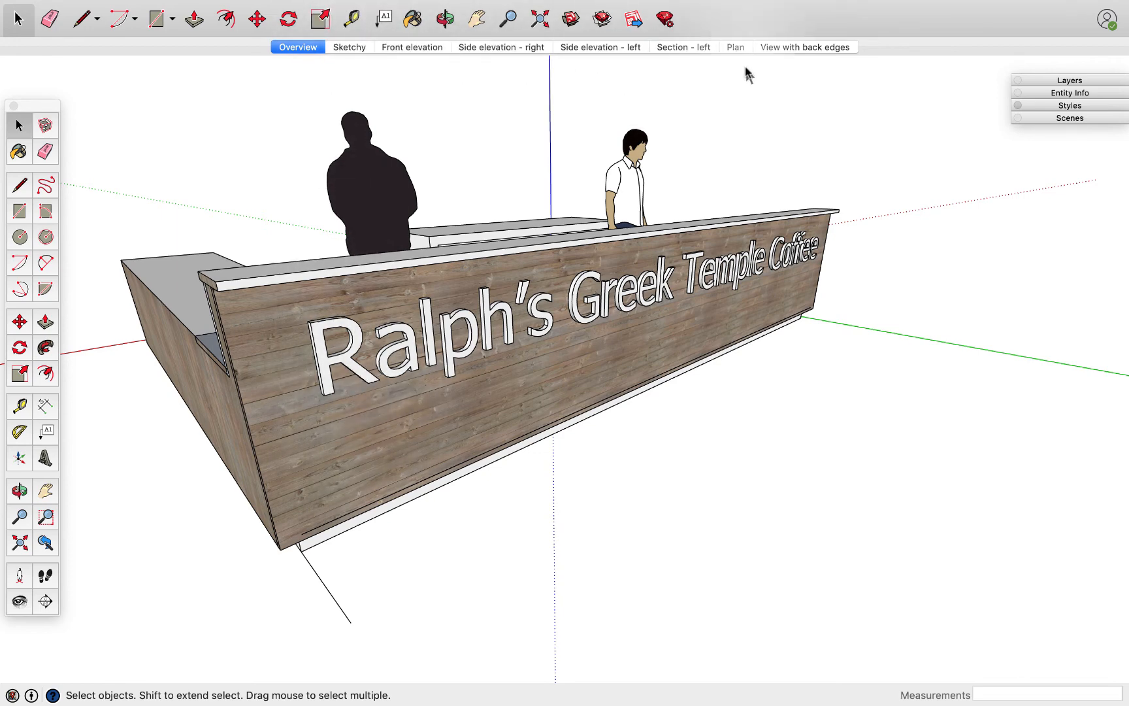
{"action": "left_click", "coordinate": [346, 46]}
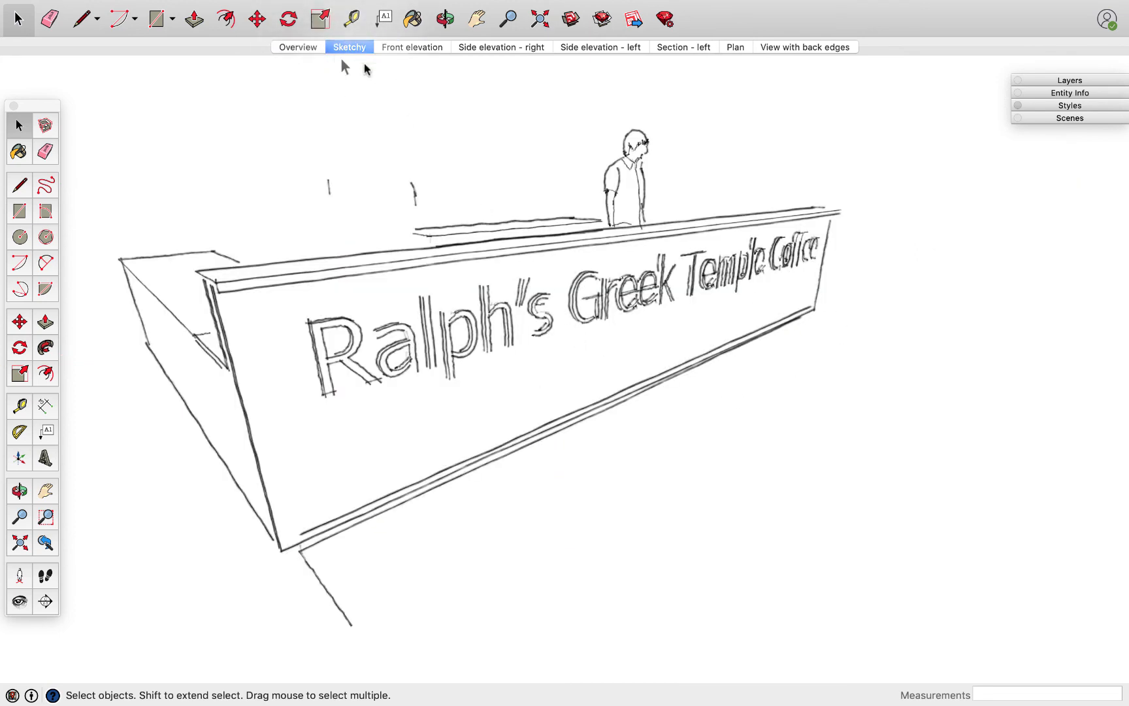
Show the Front elevation scene and toggle Endpoints off and on in its style's edge settings to examine the effect
{"action": "left_click", "coordinate": [424, 46]}
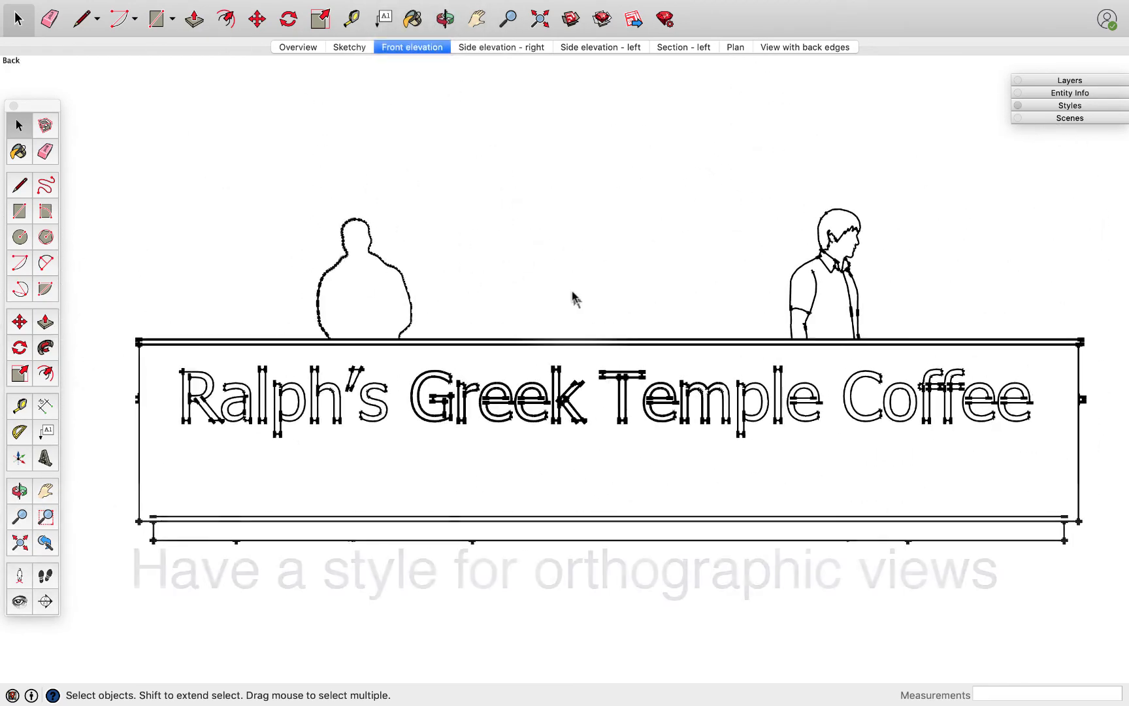
{"action": "left_click", "coordinate": [1041, 104]}
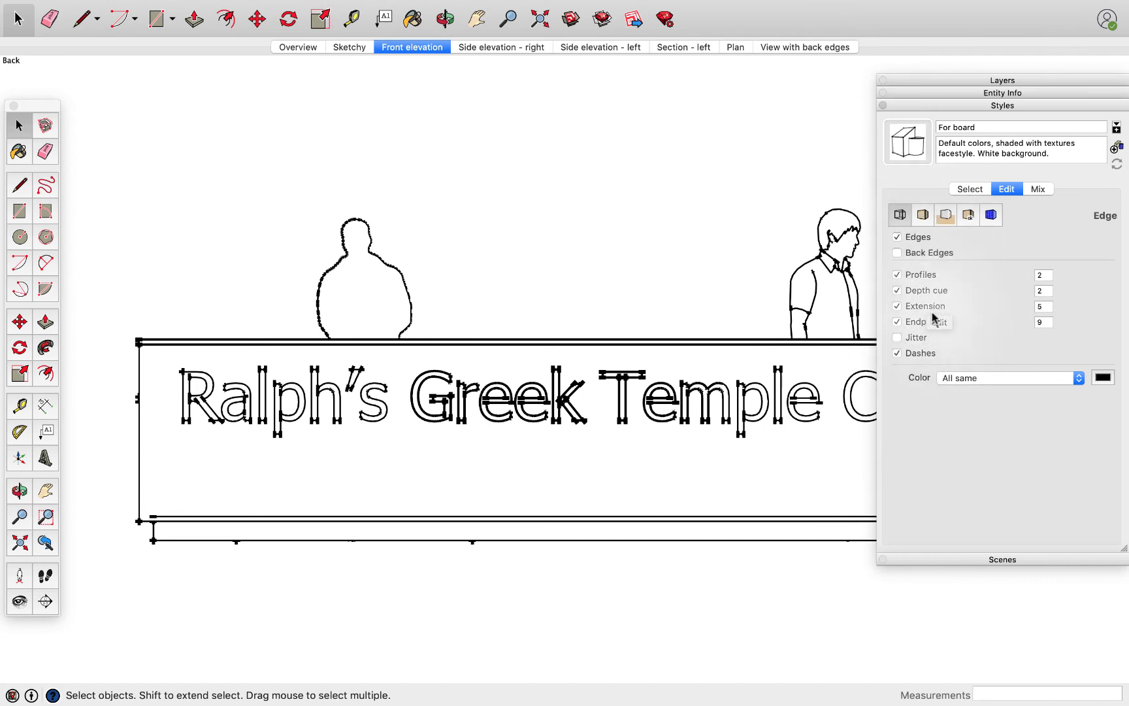
{"action": "left_click", "coordinate": [897, 322]}
{"action": "left_click", "coordinate": [897, 322]}
Review the face, background, watermark and modeling settings of the Front elevation scene's For board style
{"action": "left_click", "coordinate": [923, 215]}
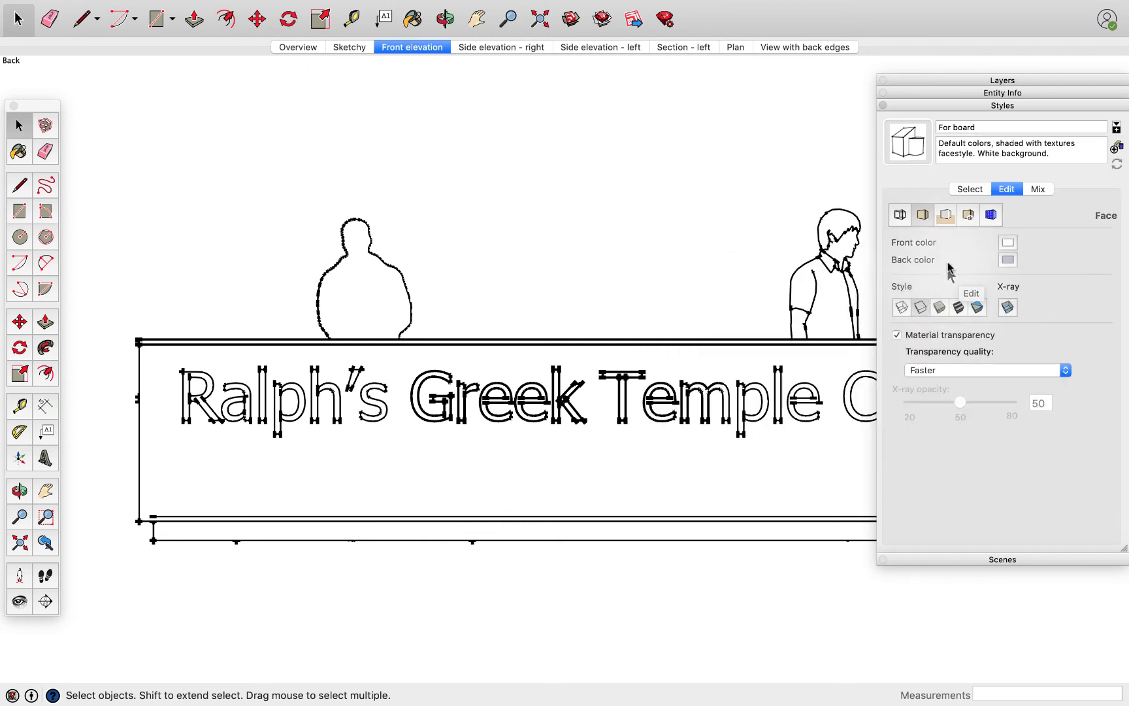
{"action": "left_click", "coordinate": [947, 215]}
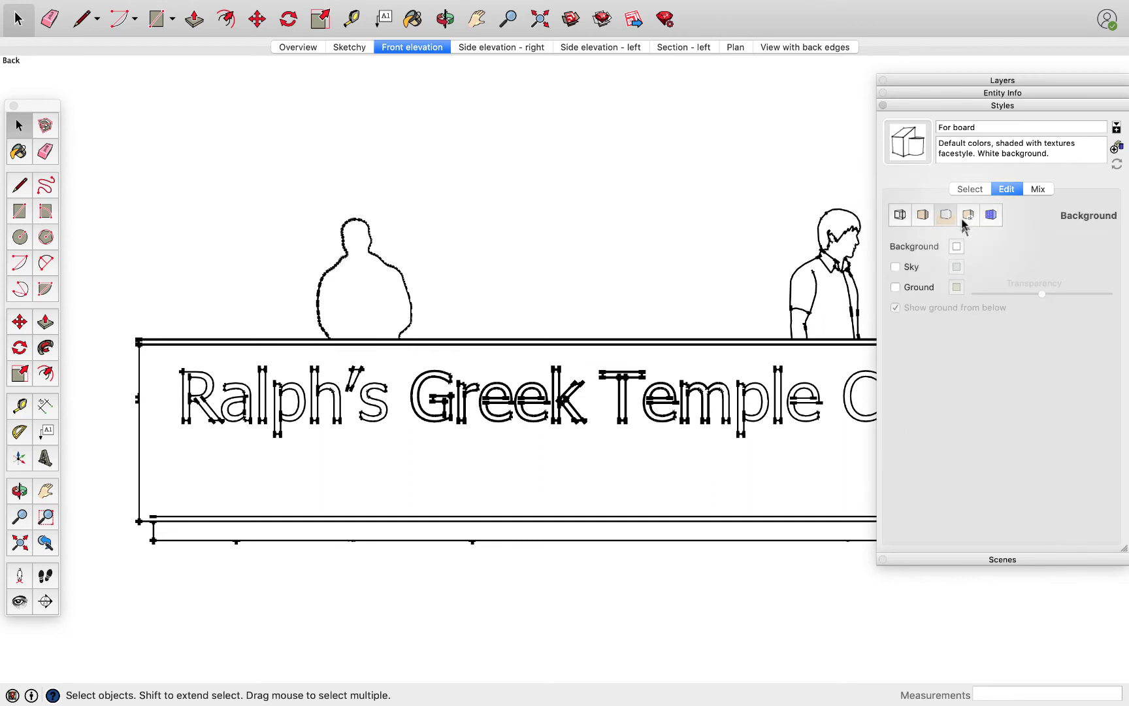
{"action": "left_click", "coordinate": [969, 218]}
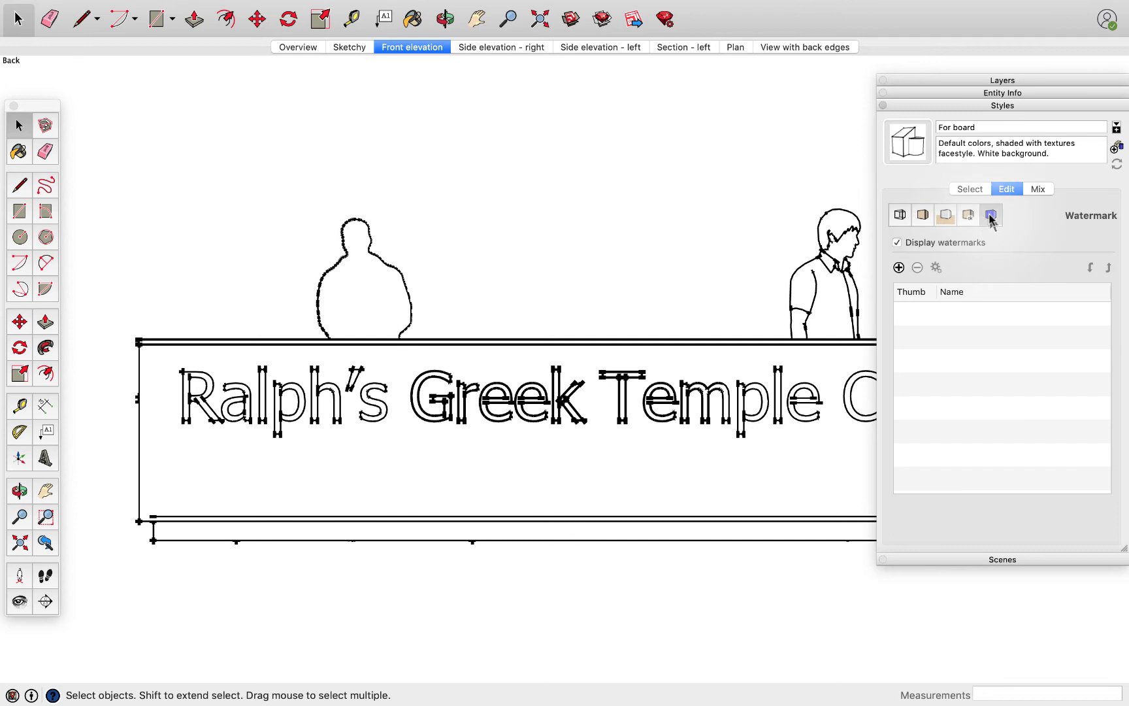
{"action": "left_click", "coordinate": [990, 218]}
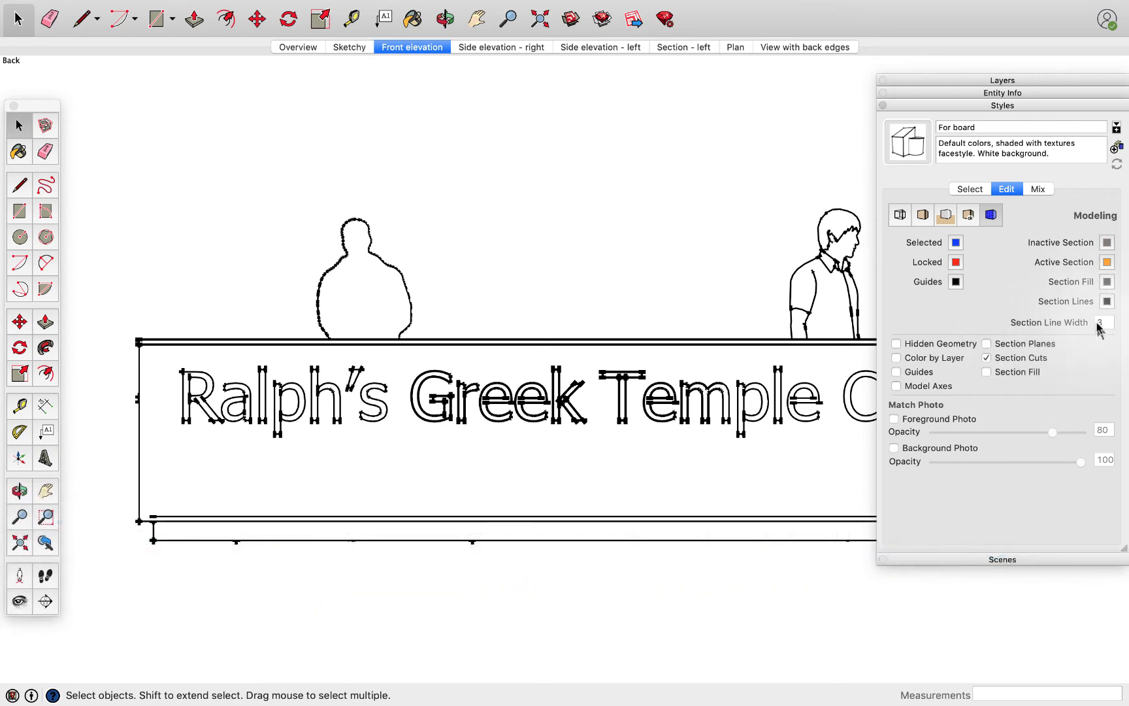
Show the Section - left scene and examine the dashed lettering outlines on the counter side beyond the back cabinet
{"action": "left_click", "coordinate": [683, 47]}
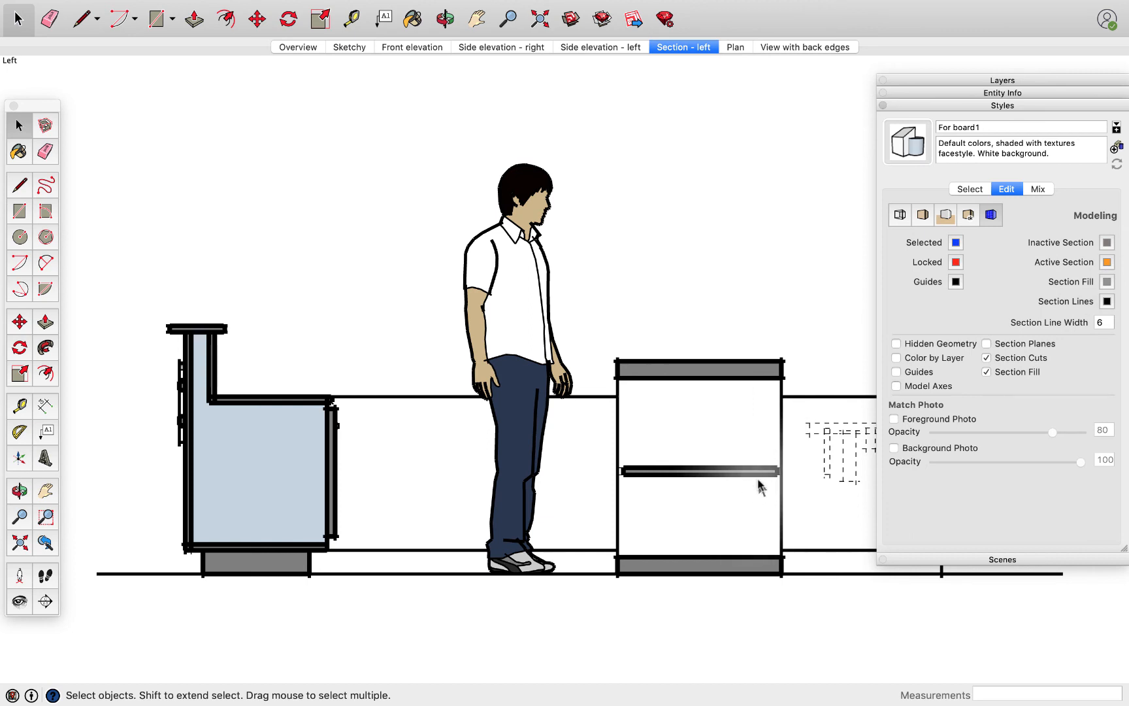
{"action": "left_click", "coordinate": [472, 23]}
{"action": "left_click_drag", "start_coordinate": [791, 345], "coordinate": [554, 301]}
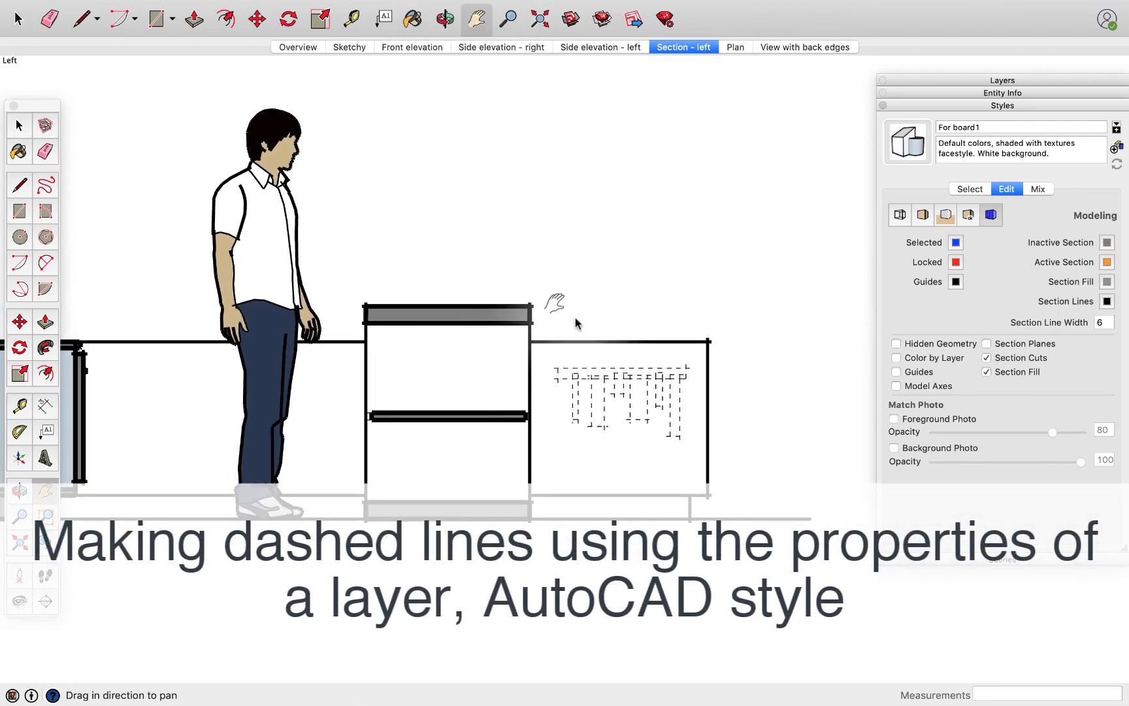
{"action": "scroll", "coordinate": [647, 396], "scroll_direction": "up", "scroll_amount": 10}
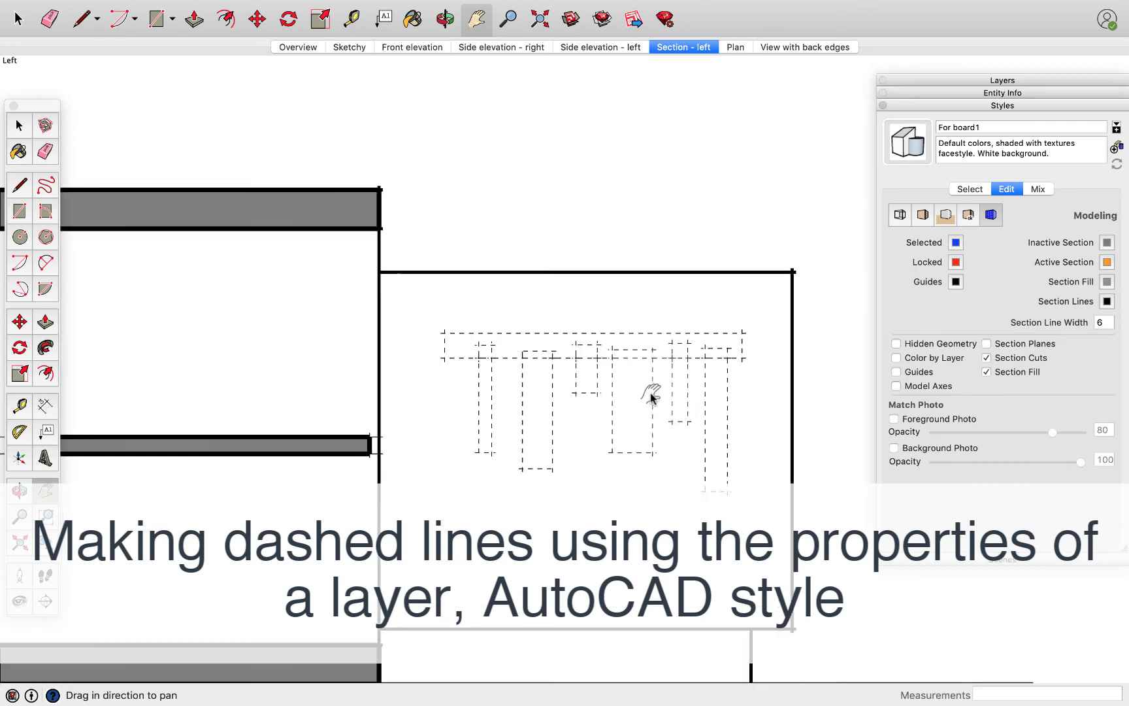
{"action": "scroll", "coordinate": [650, 396], "scroll_direction": "up", "scroll_amount": 2}
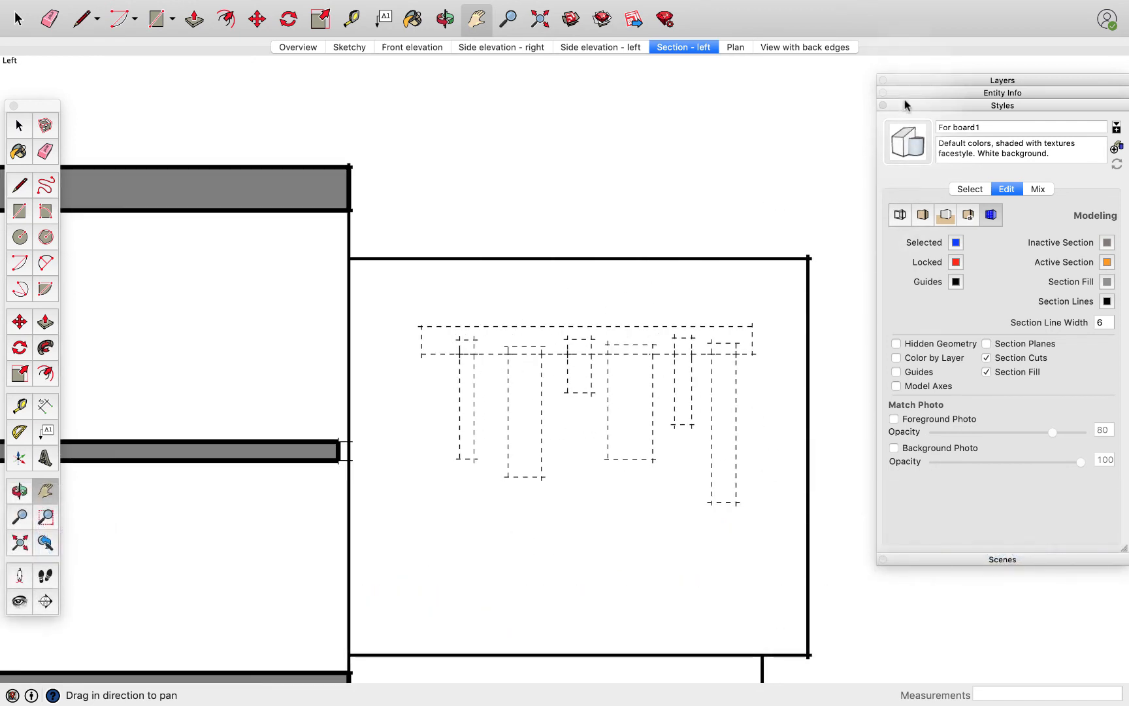
Add a layer named Dotty and set its dashes to the dotted line pattern
{"action": "left_click", "coordinate": [907, 79]}
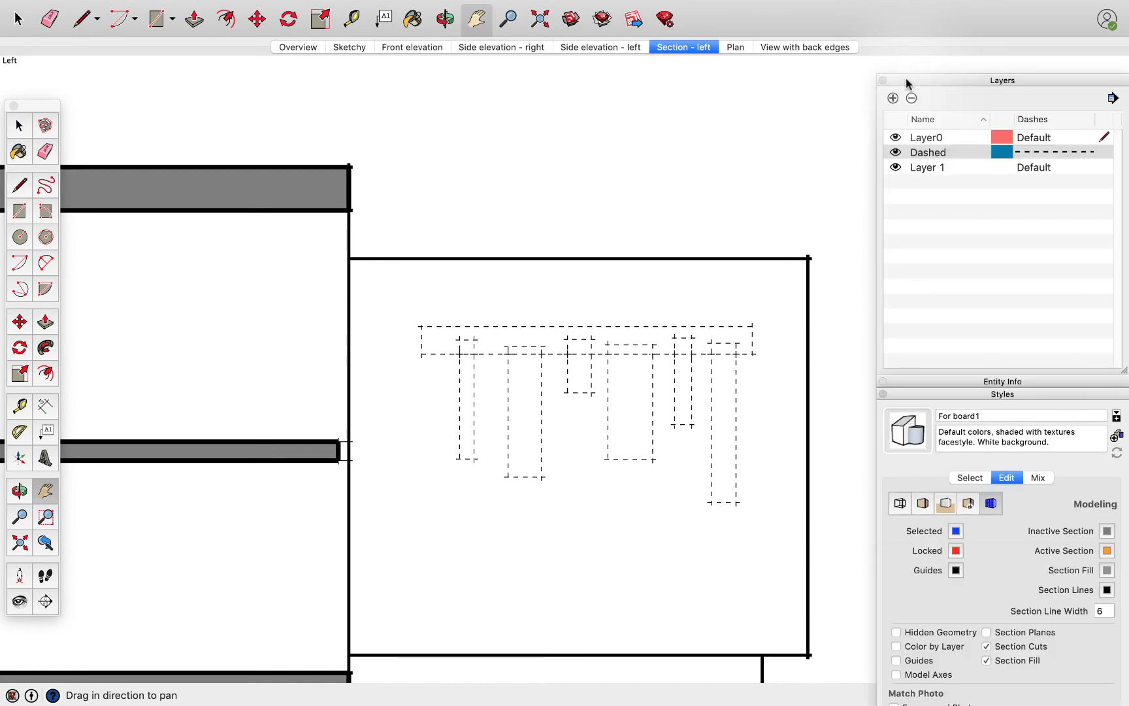
{"action": "double_click", "coordinate": [937, 157]}
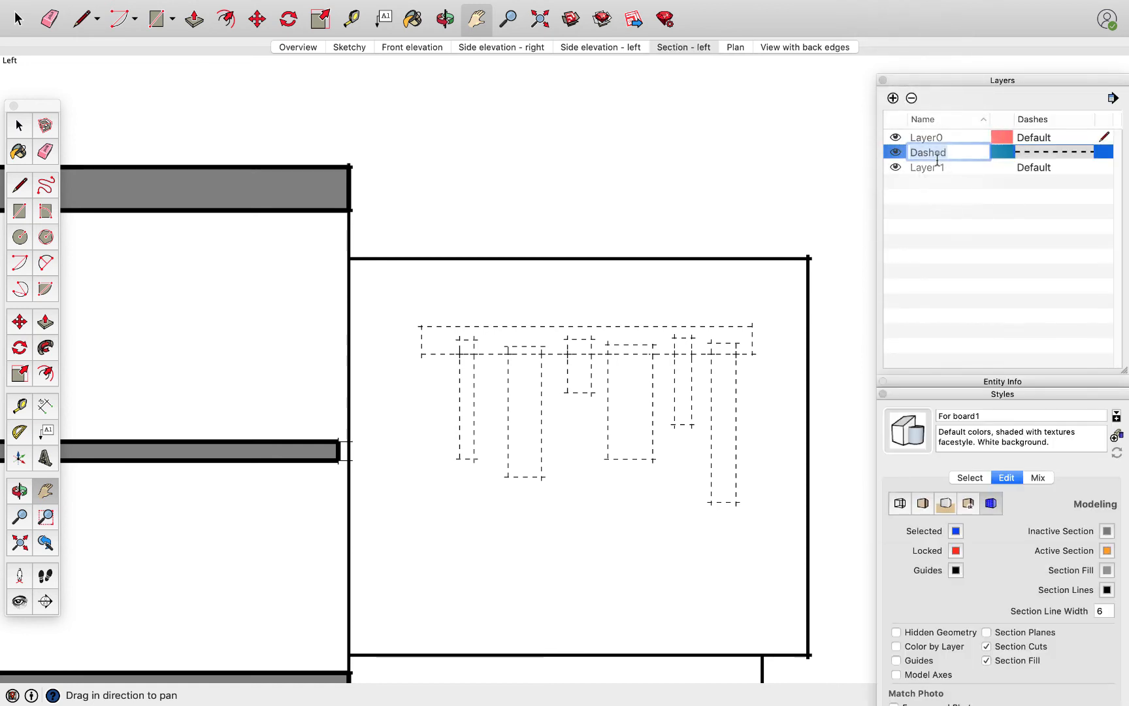
{"action": "left_click", "coordinate": [927, 182]}
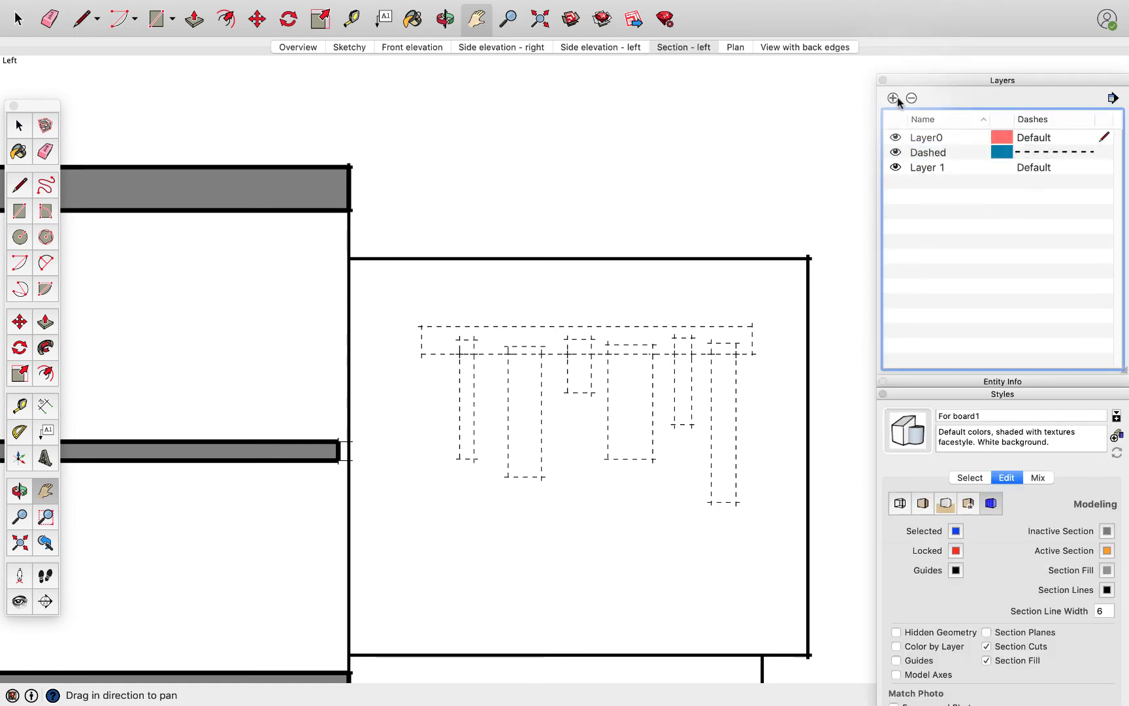
{"action": "left_click", "coordinate": [893, 98]}
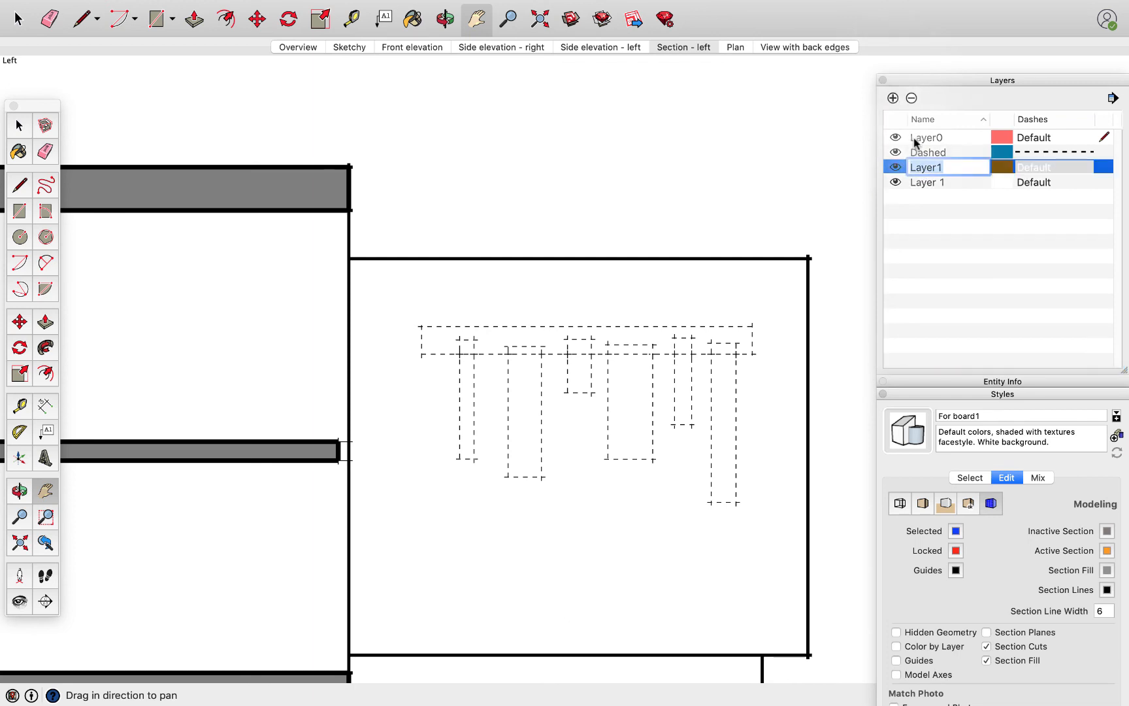
{"action": "type", "text": "Dotty"}
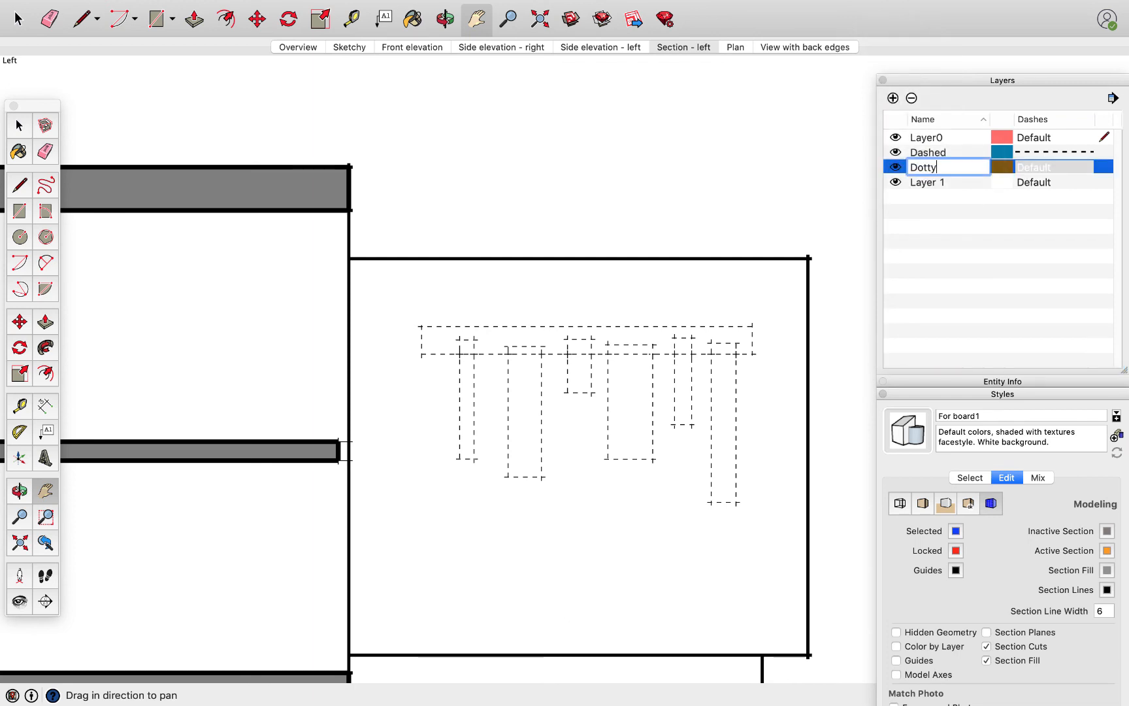
{"action": "key", "text": "Return"}
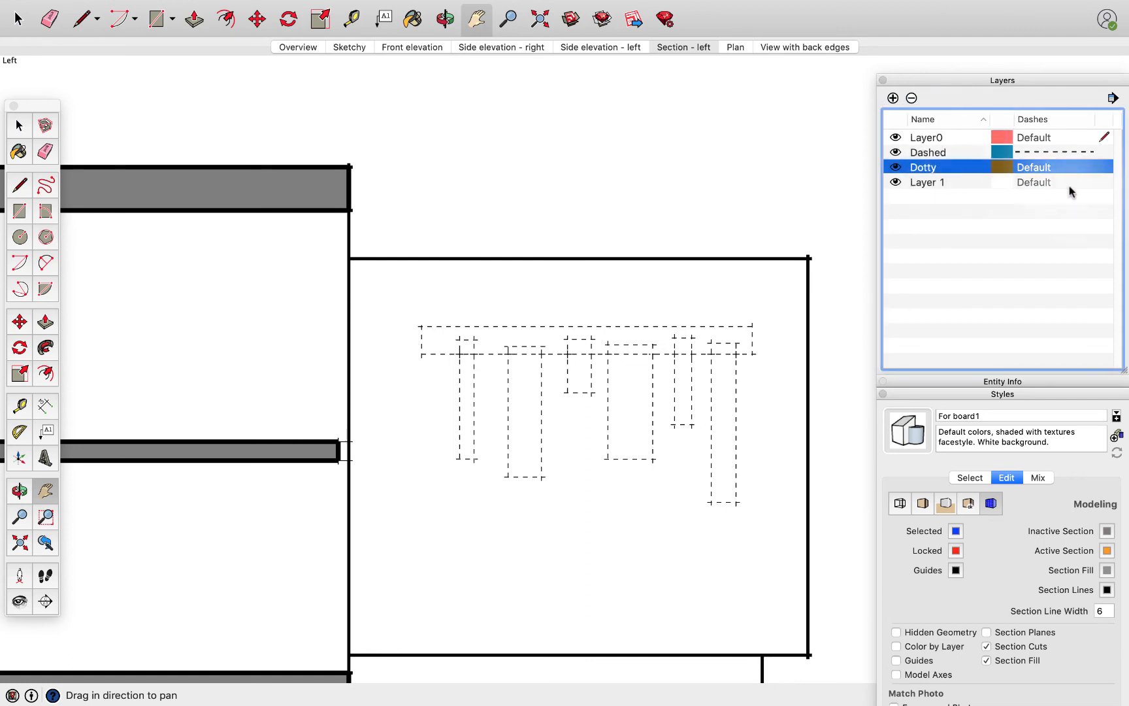
{"action": "left_click", "coordinate": [1074, 167]}
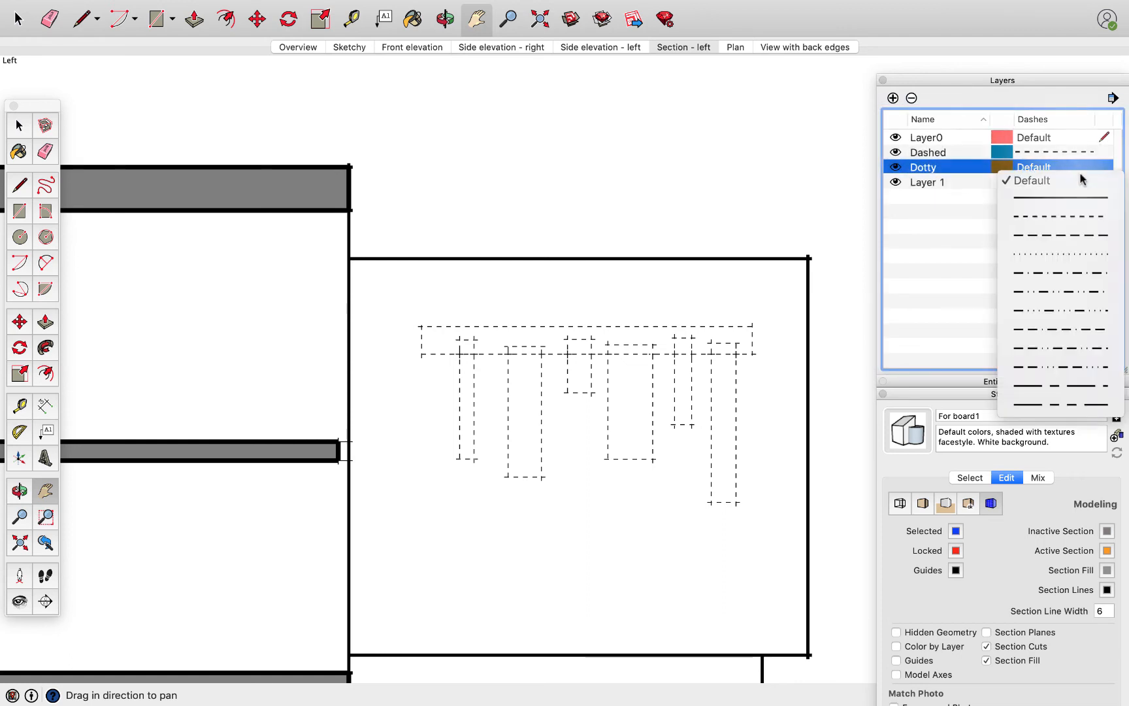
{"action": "left_click", "coordinate": [1061, 257]}
{"action": "left_click", "coordinate": [928, 81]}
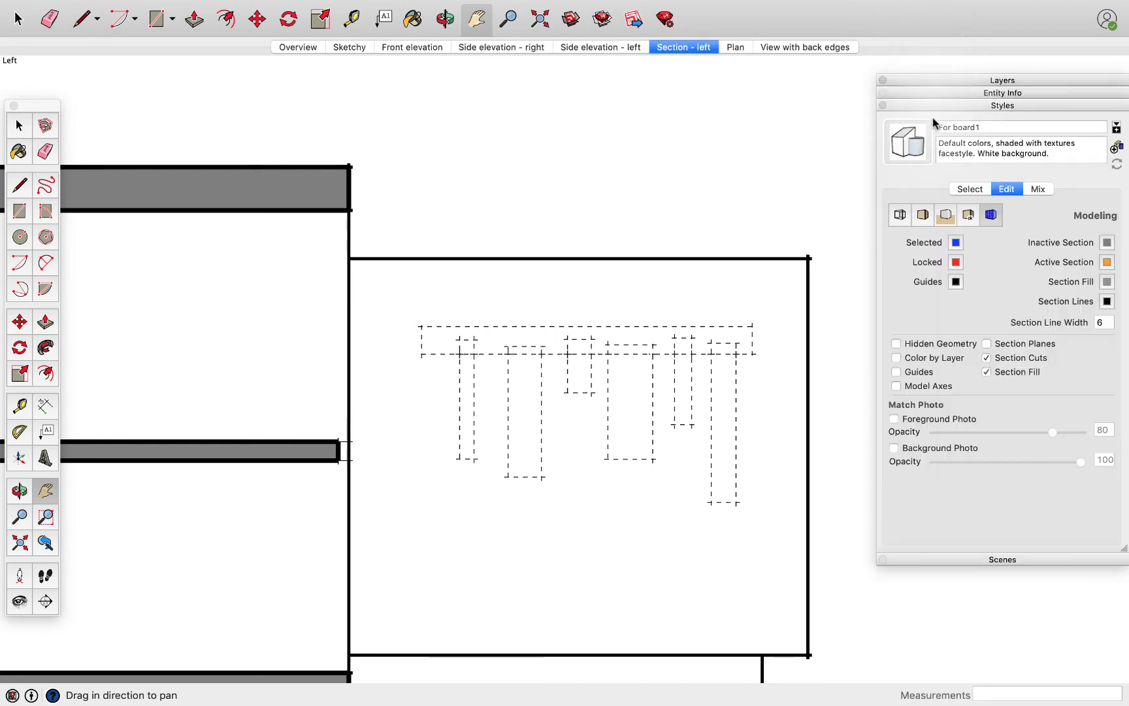
Check the entity info of the counter's upper edge and of the face behind the dashed lettering to see their layers
{"action": "left_click", "coordinate": [928, 94]}
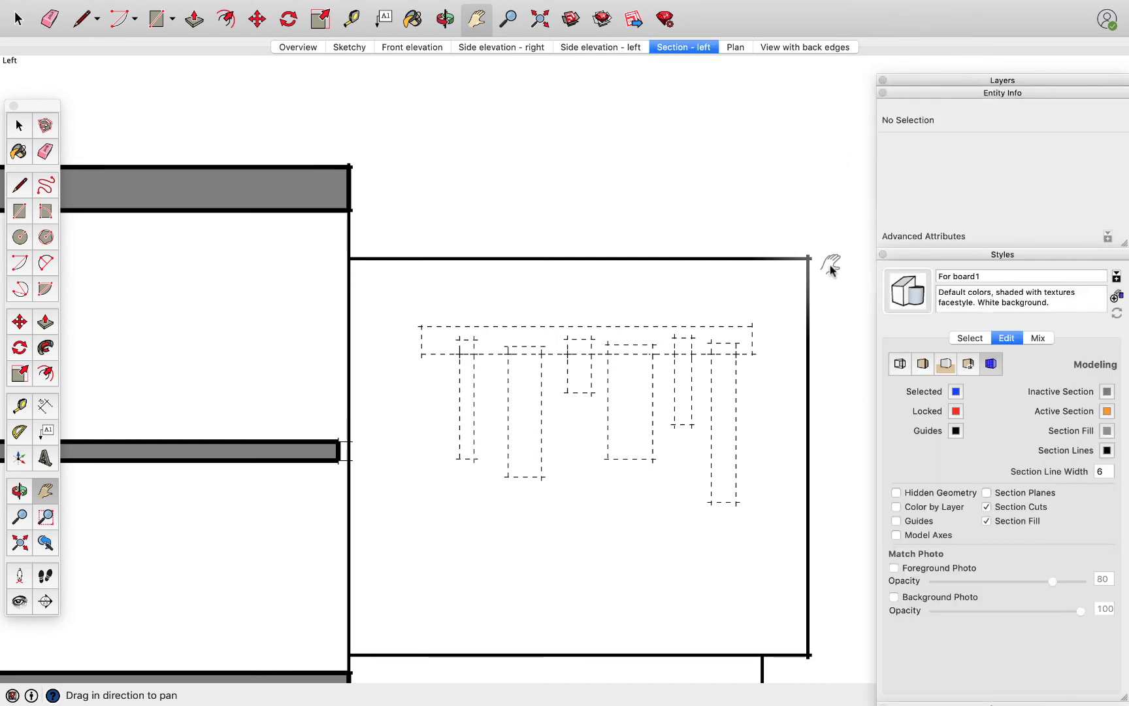
{"action": "key", "text": "space"}
{"action": "left_click", "coordinate": [732, 259]}
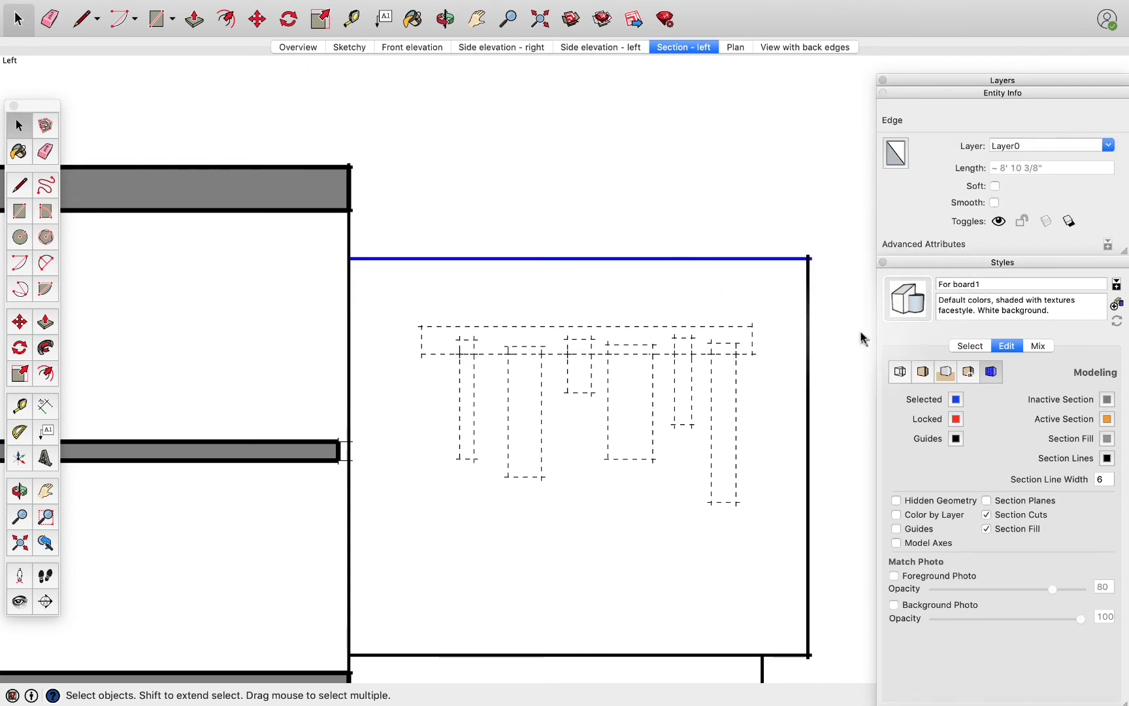
{"action": "left_click", "coordinate": [711, 297]}
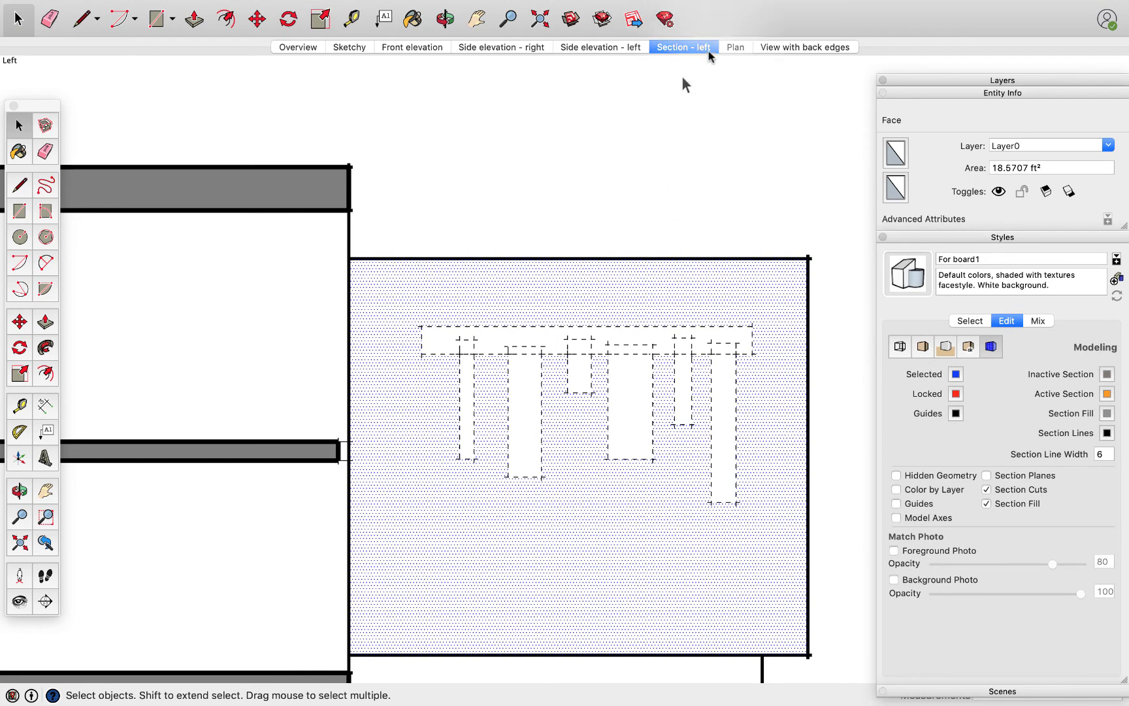
Show the View with back edges scene and toggle the Back Edges edge style
{"action": "left_click", "coordinate": [787, 49]}
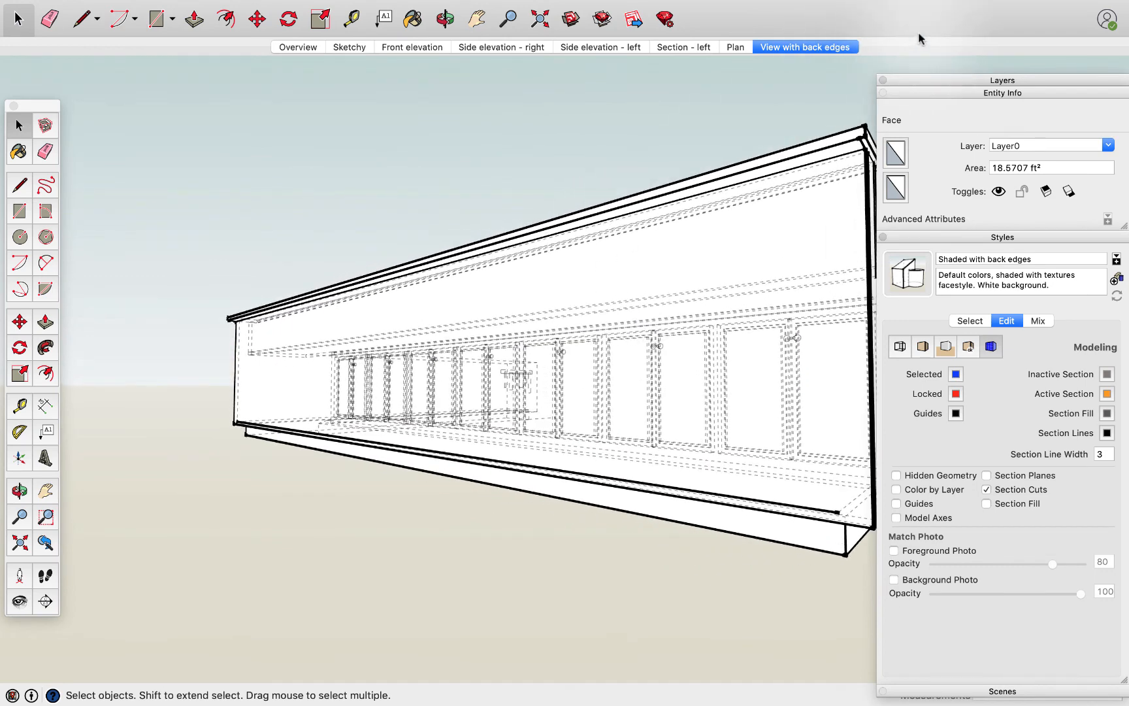
{"action": "left_click", "coordinate": [932, 94]}
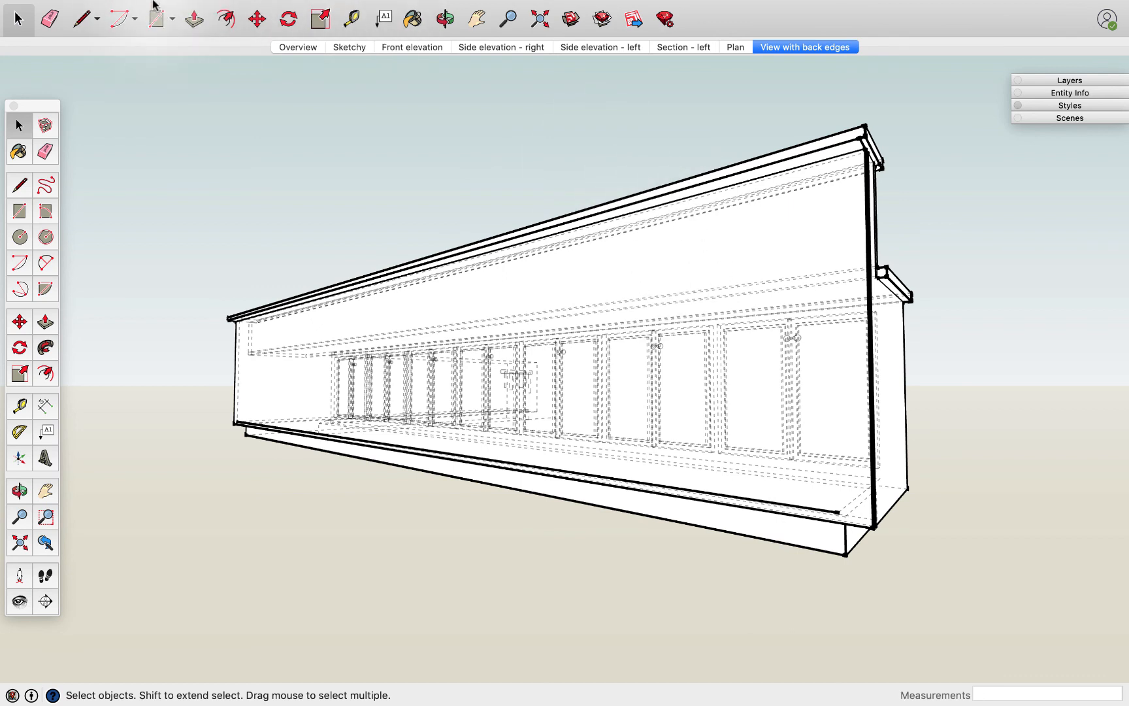
{"action": "left_click", "coordinate": [188, 9]}
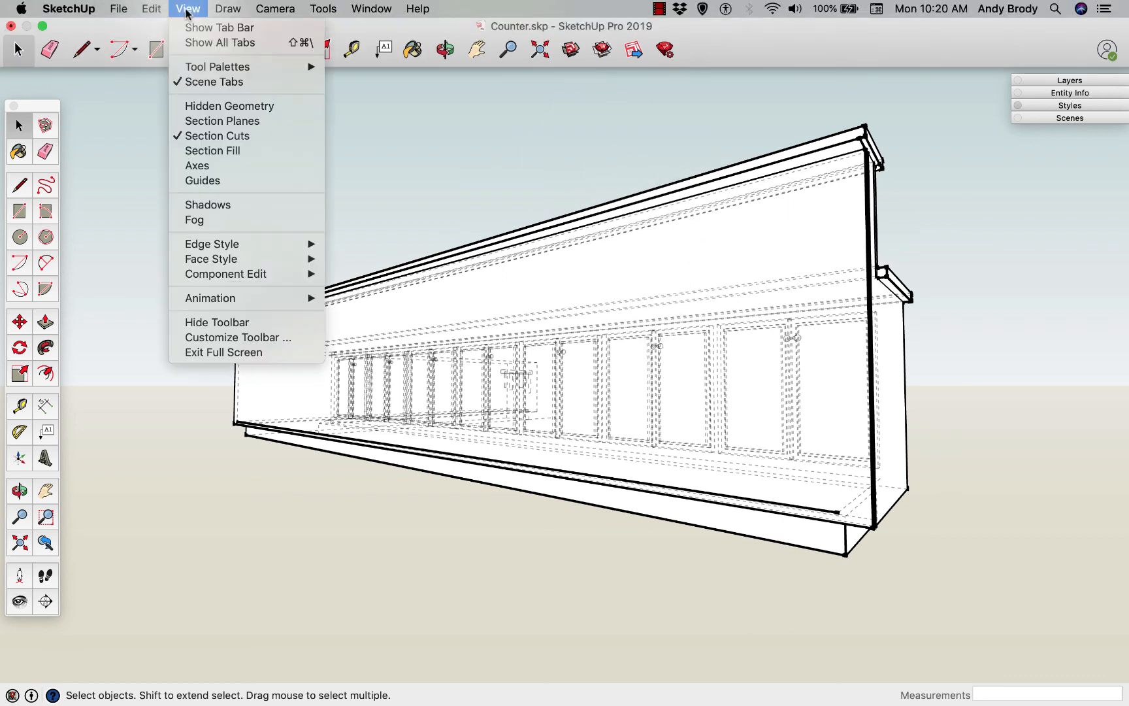
{"action": "mouse_move", "coordinate": [248, 244]}
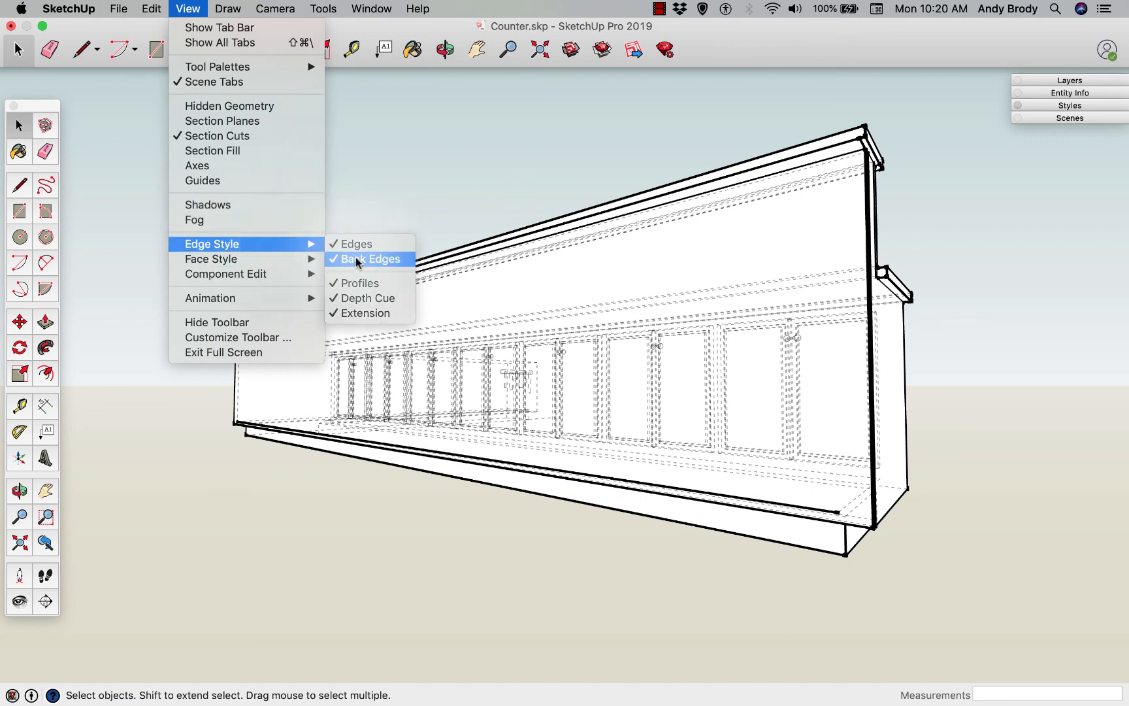
{"action": "left_click", "coordinate": [356, 257]}
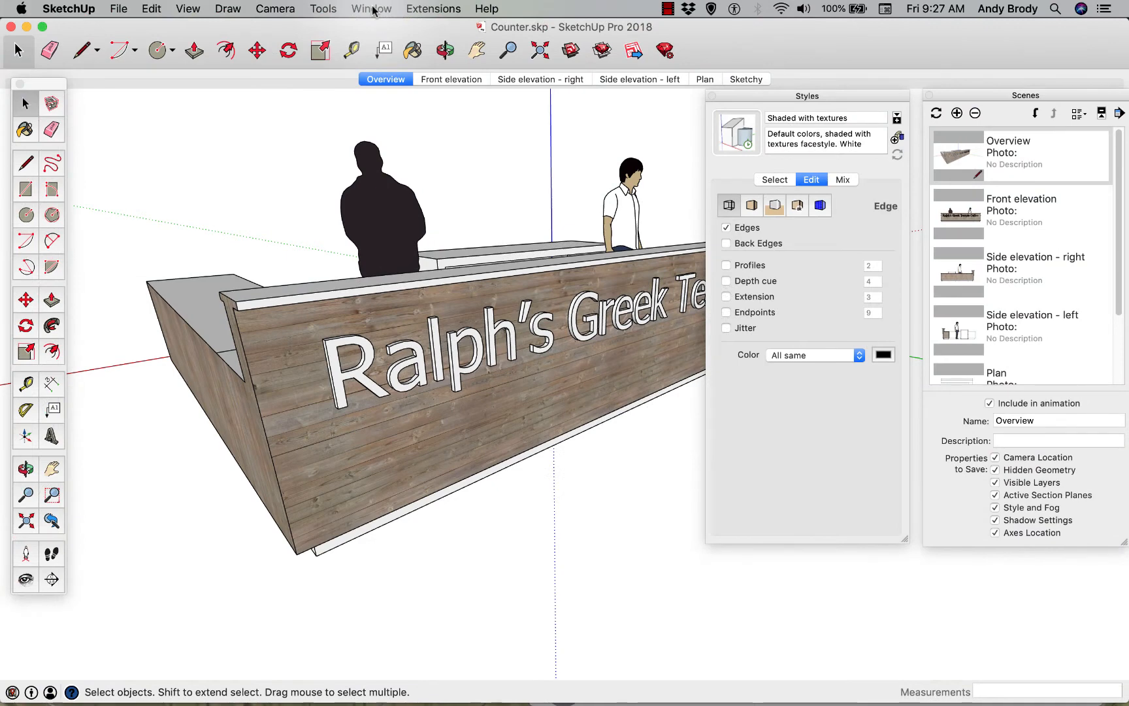
Switch to the Lecture 4.skp model and close the Styles and Scenes windows
{"action": "left_click", "coordinate": [372, 9]}
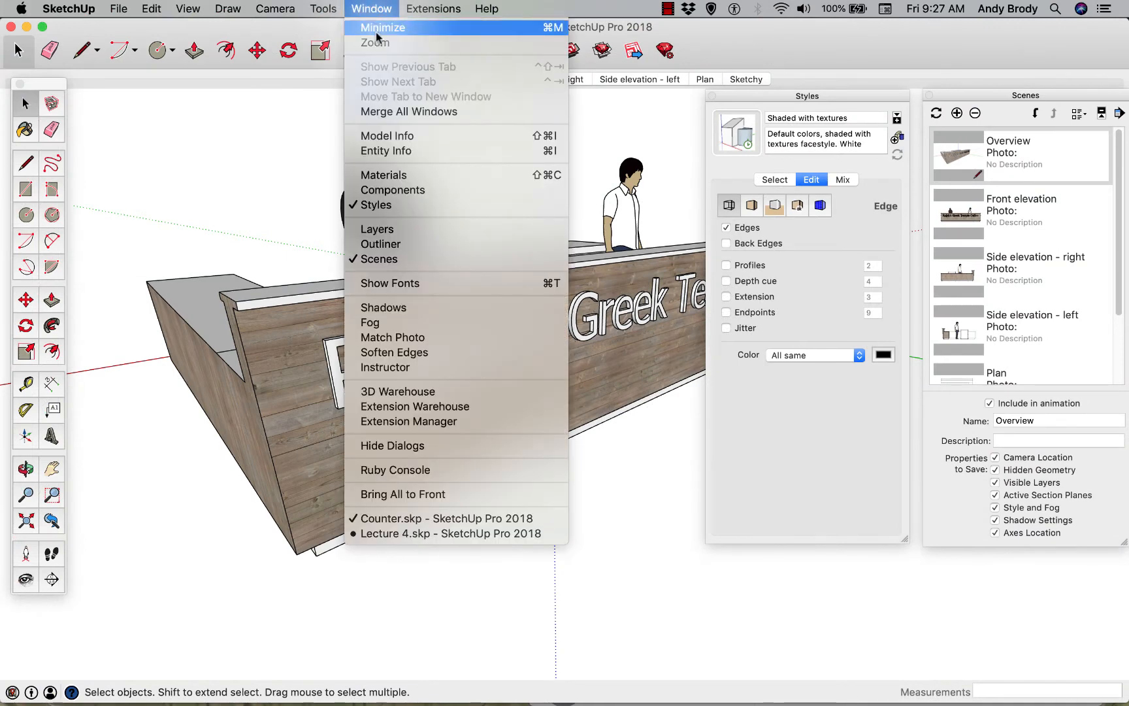
{"action": "left_click", "coordinate": [445, 532]}
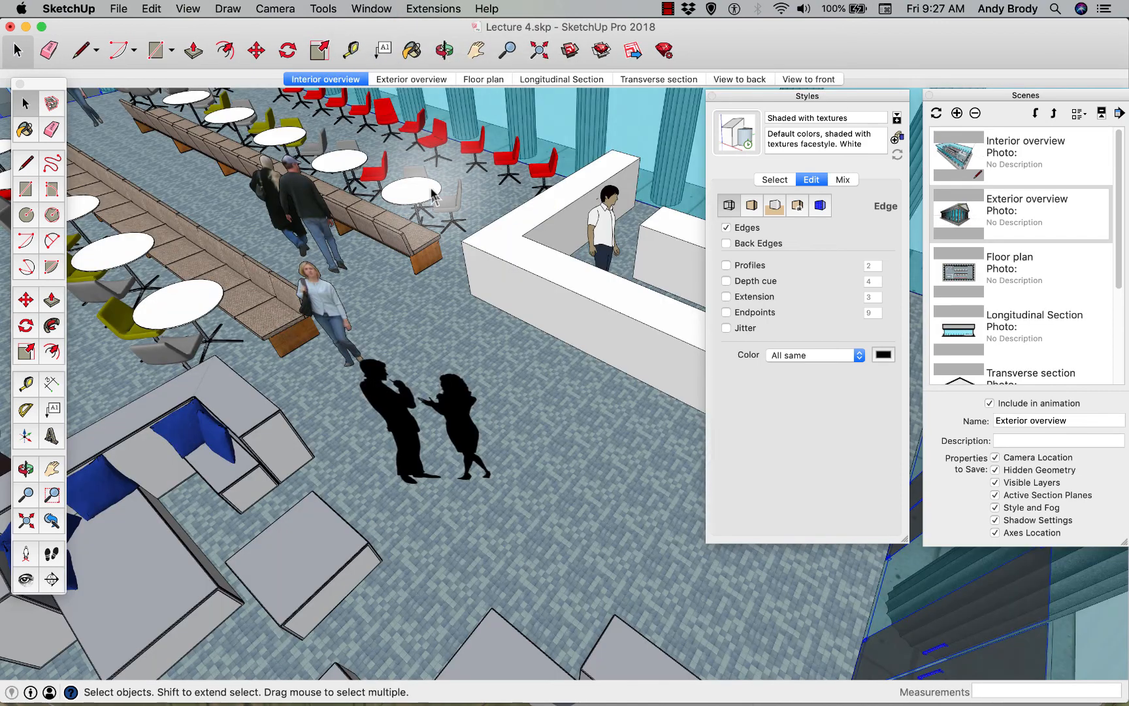
{"action": "left_click", "coordinate": [713, 95]}
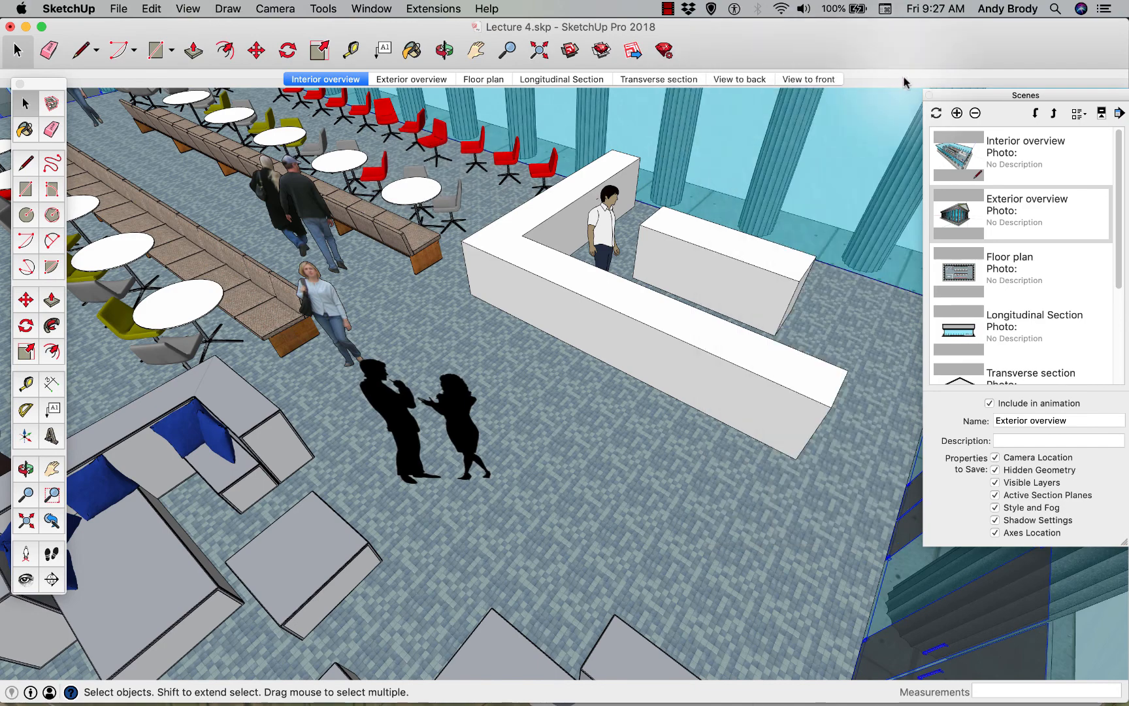
{"action": "left_click", "coordinate": [929, 97]}
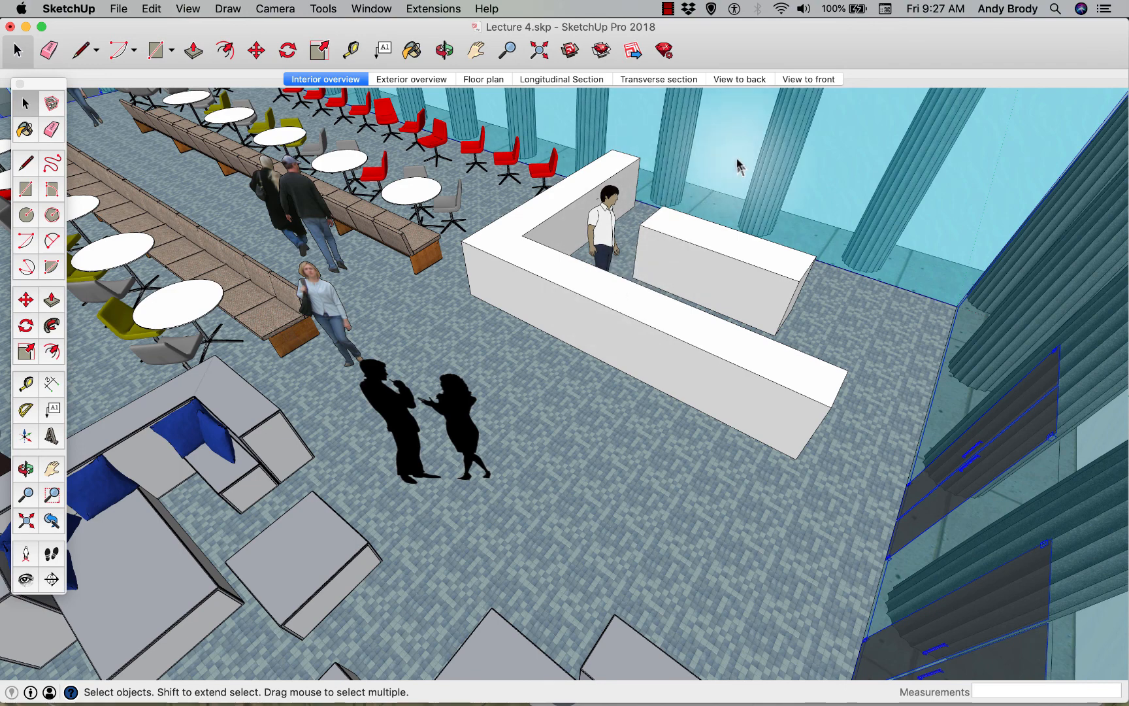
Reload the plain white counter component in the interior overview from Counter.skp on the Desktop
{"action": "scroll", "coordinate": [737, 169], "scroll_direction": "up", "scroll_amount": 2}
{"action": "scroll", "coordinate": [661, 214], "scroll_direction": "up", "scroll_amount": 2}
{"action": "scroll", "coordinate": [661, 214], "scroll_direction": "down", "scroll_amount": 2}
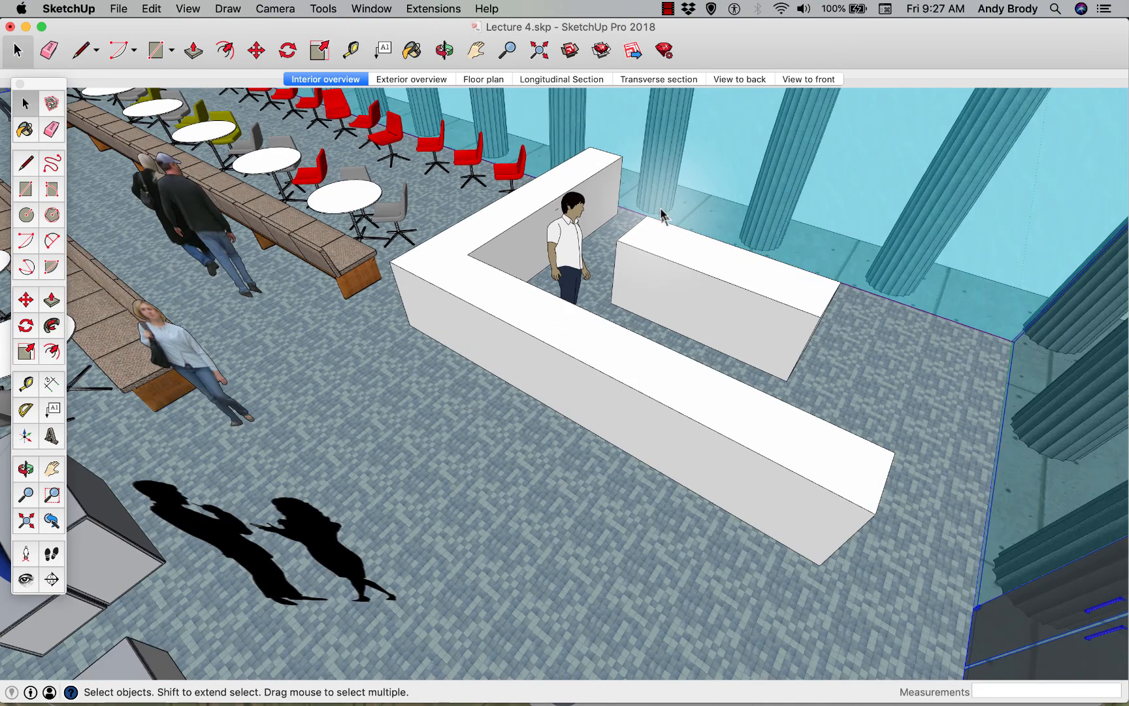
{"action": "scroll", "coordinate": [661, 214], "scroll_direction": "up", "scroll_amount": 1}
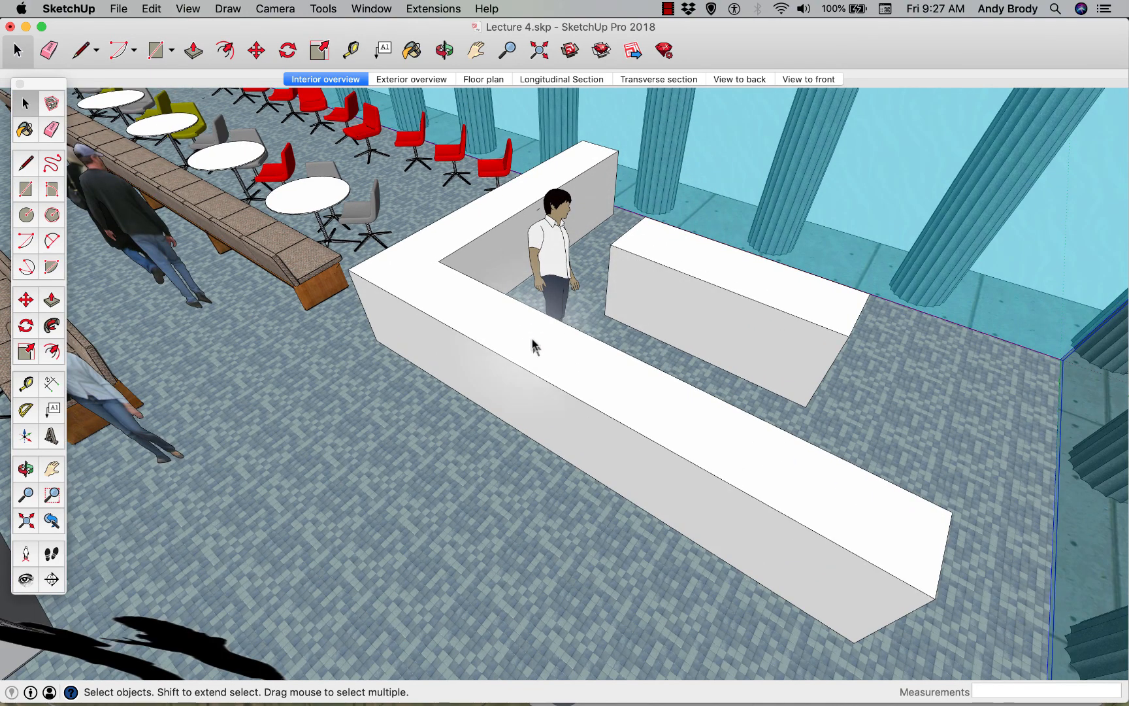
{"action": "left_click", "coordinate": [707, 332]}
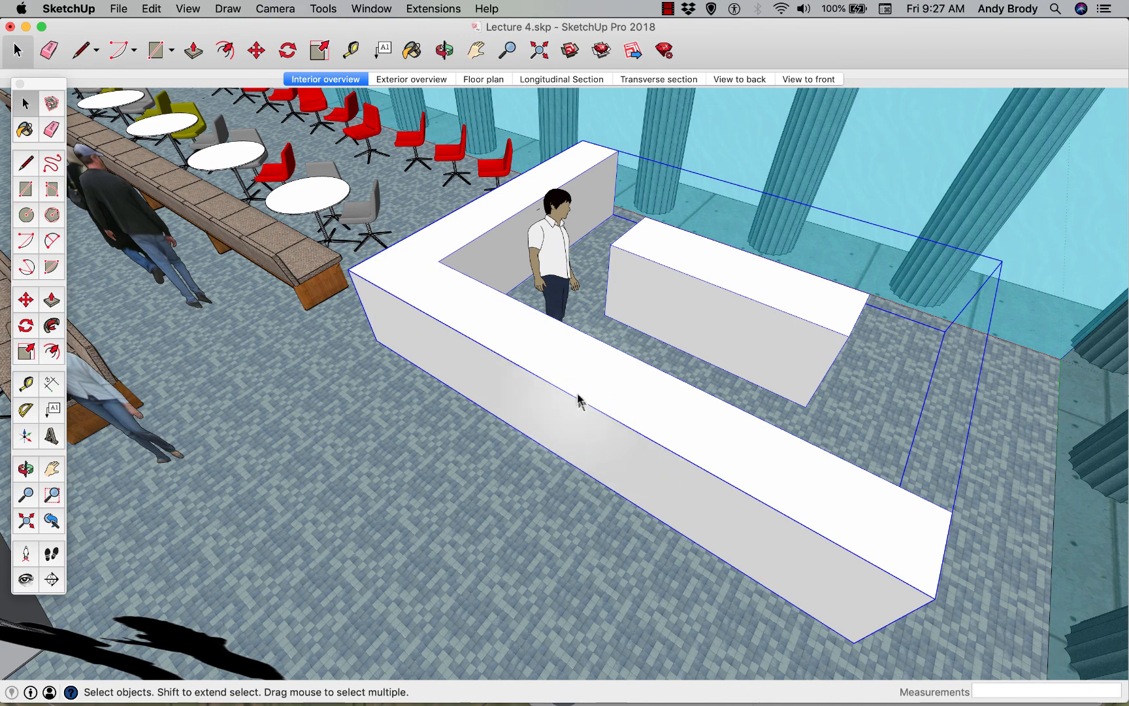
{"action": "right_click", "coordinate": [540, 375]}
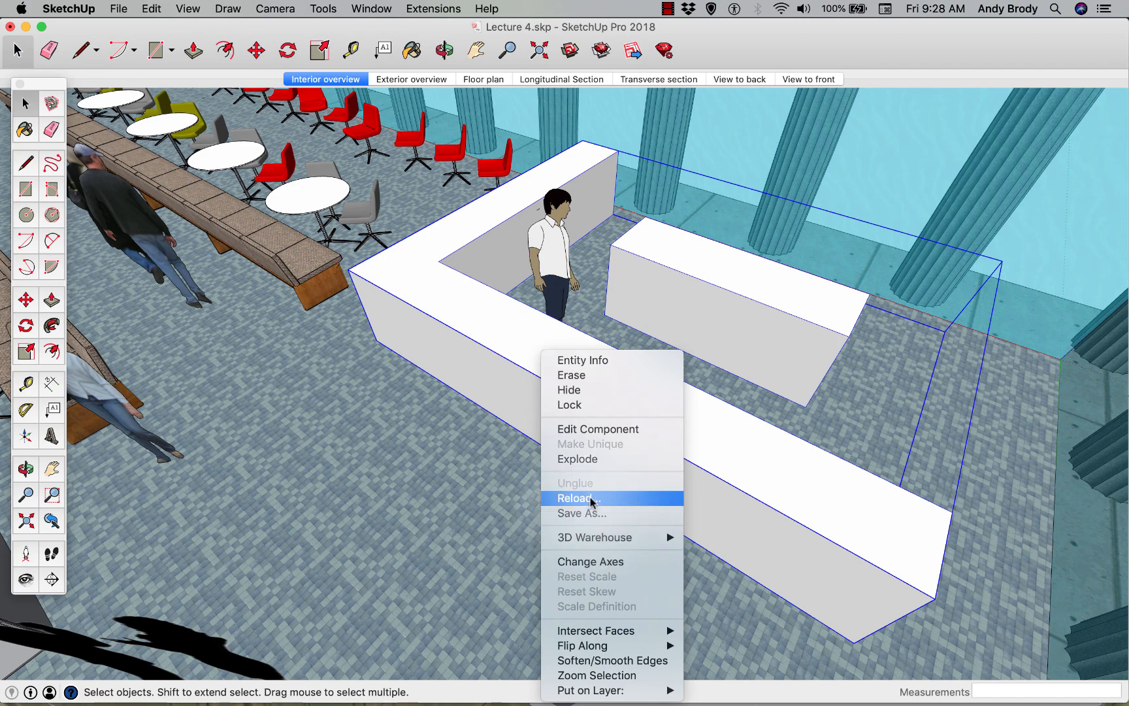
{"action": "left_click", "coordinate": [575, 498]}
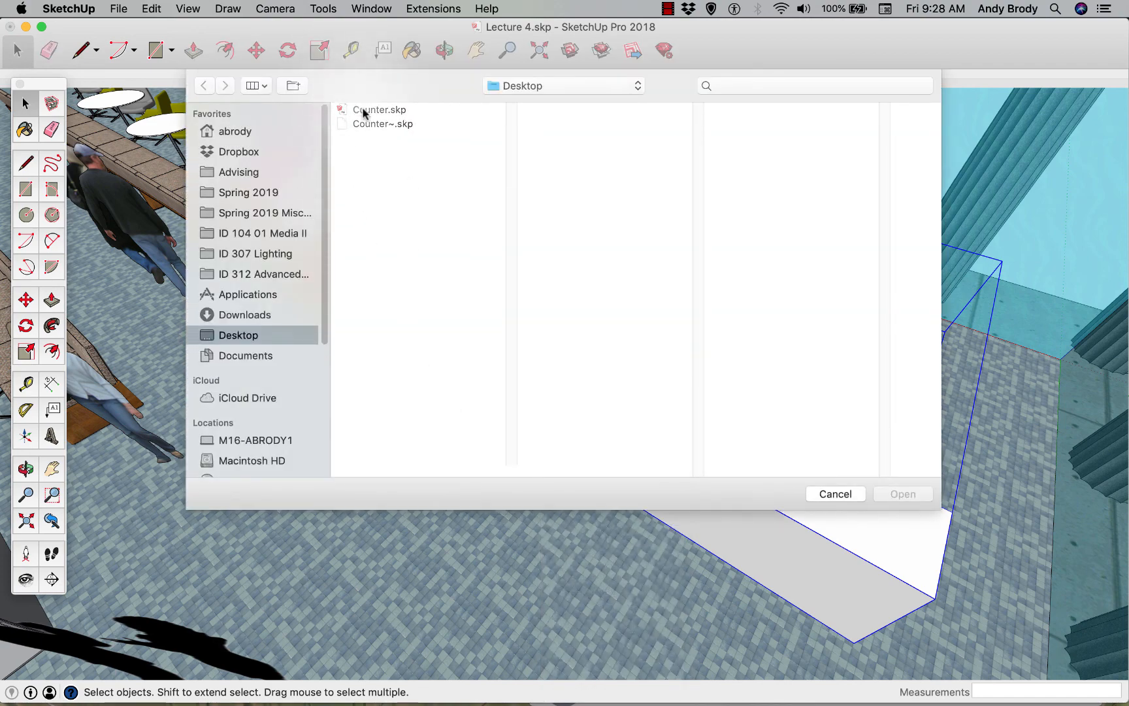
{"action": "left_click", "coordinate": [363, 111]}
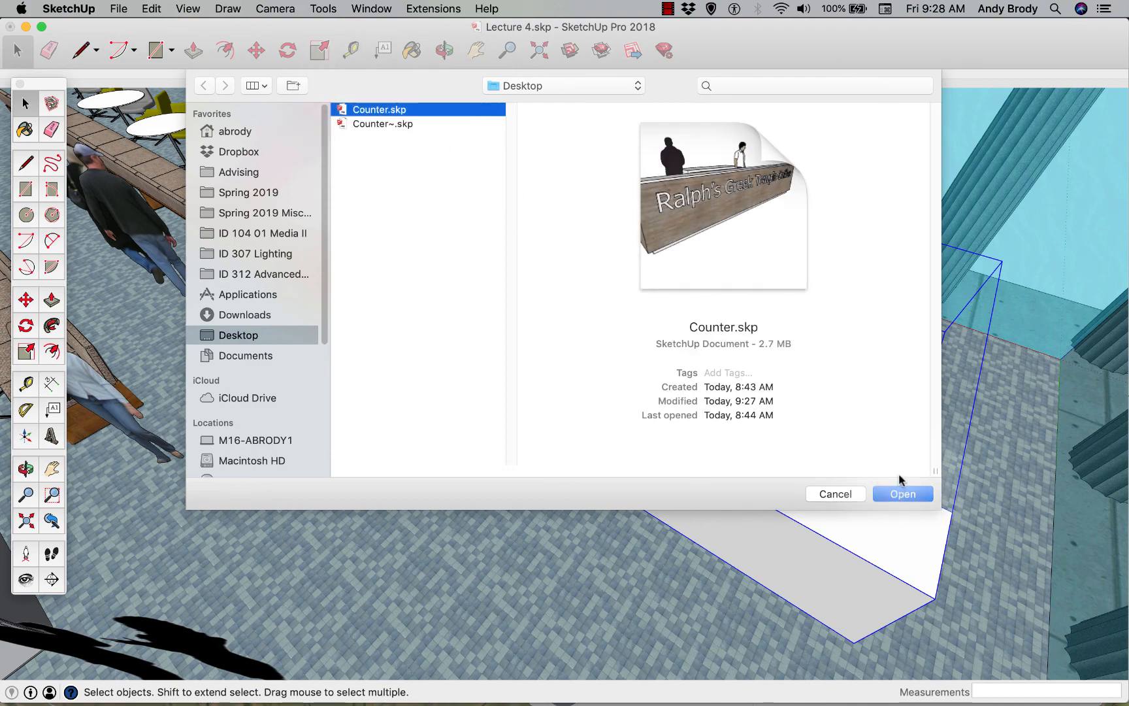